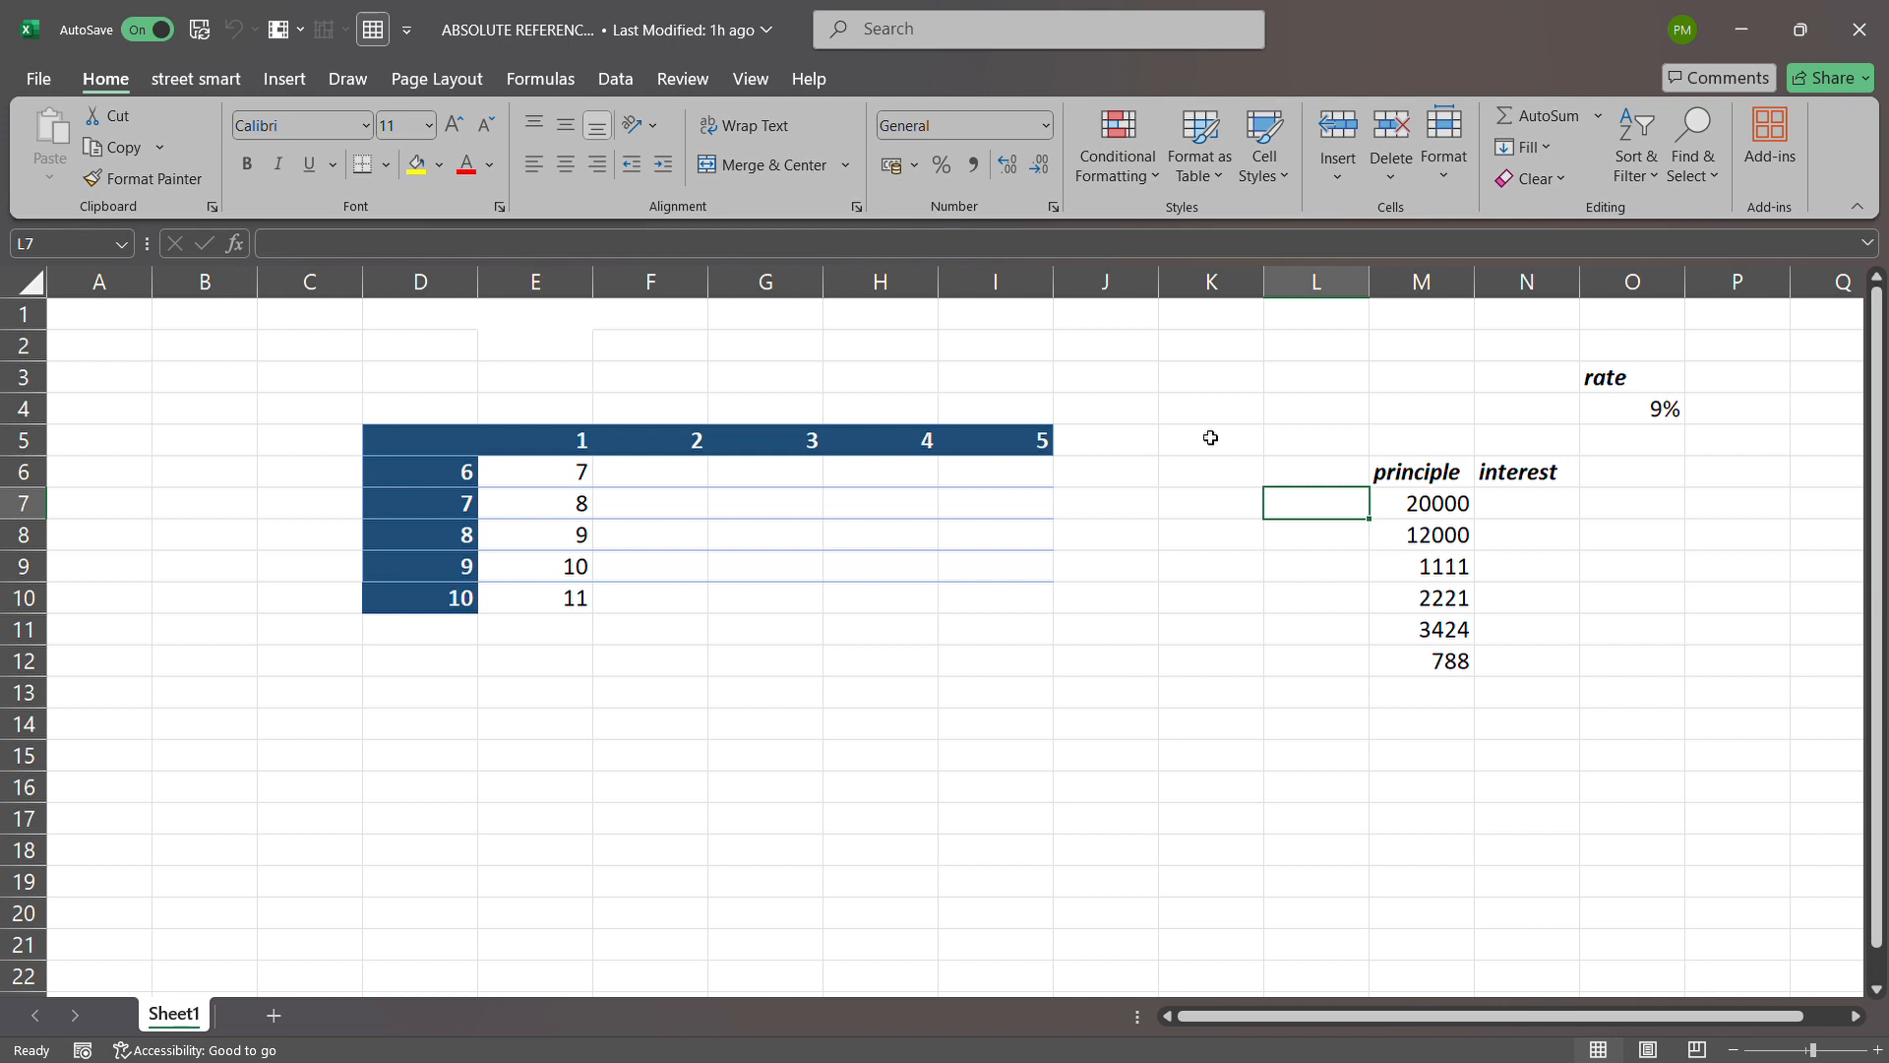
Enter the values 25, 14 and 15 in cells H11 to H13
click(1153, 421)
click(1094, 540)
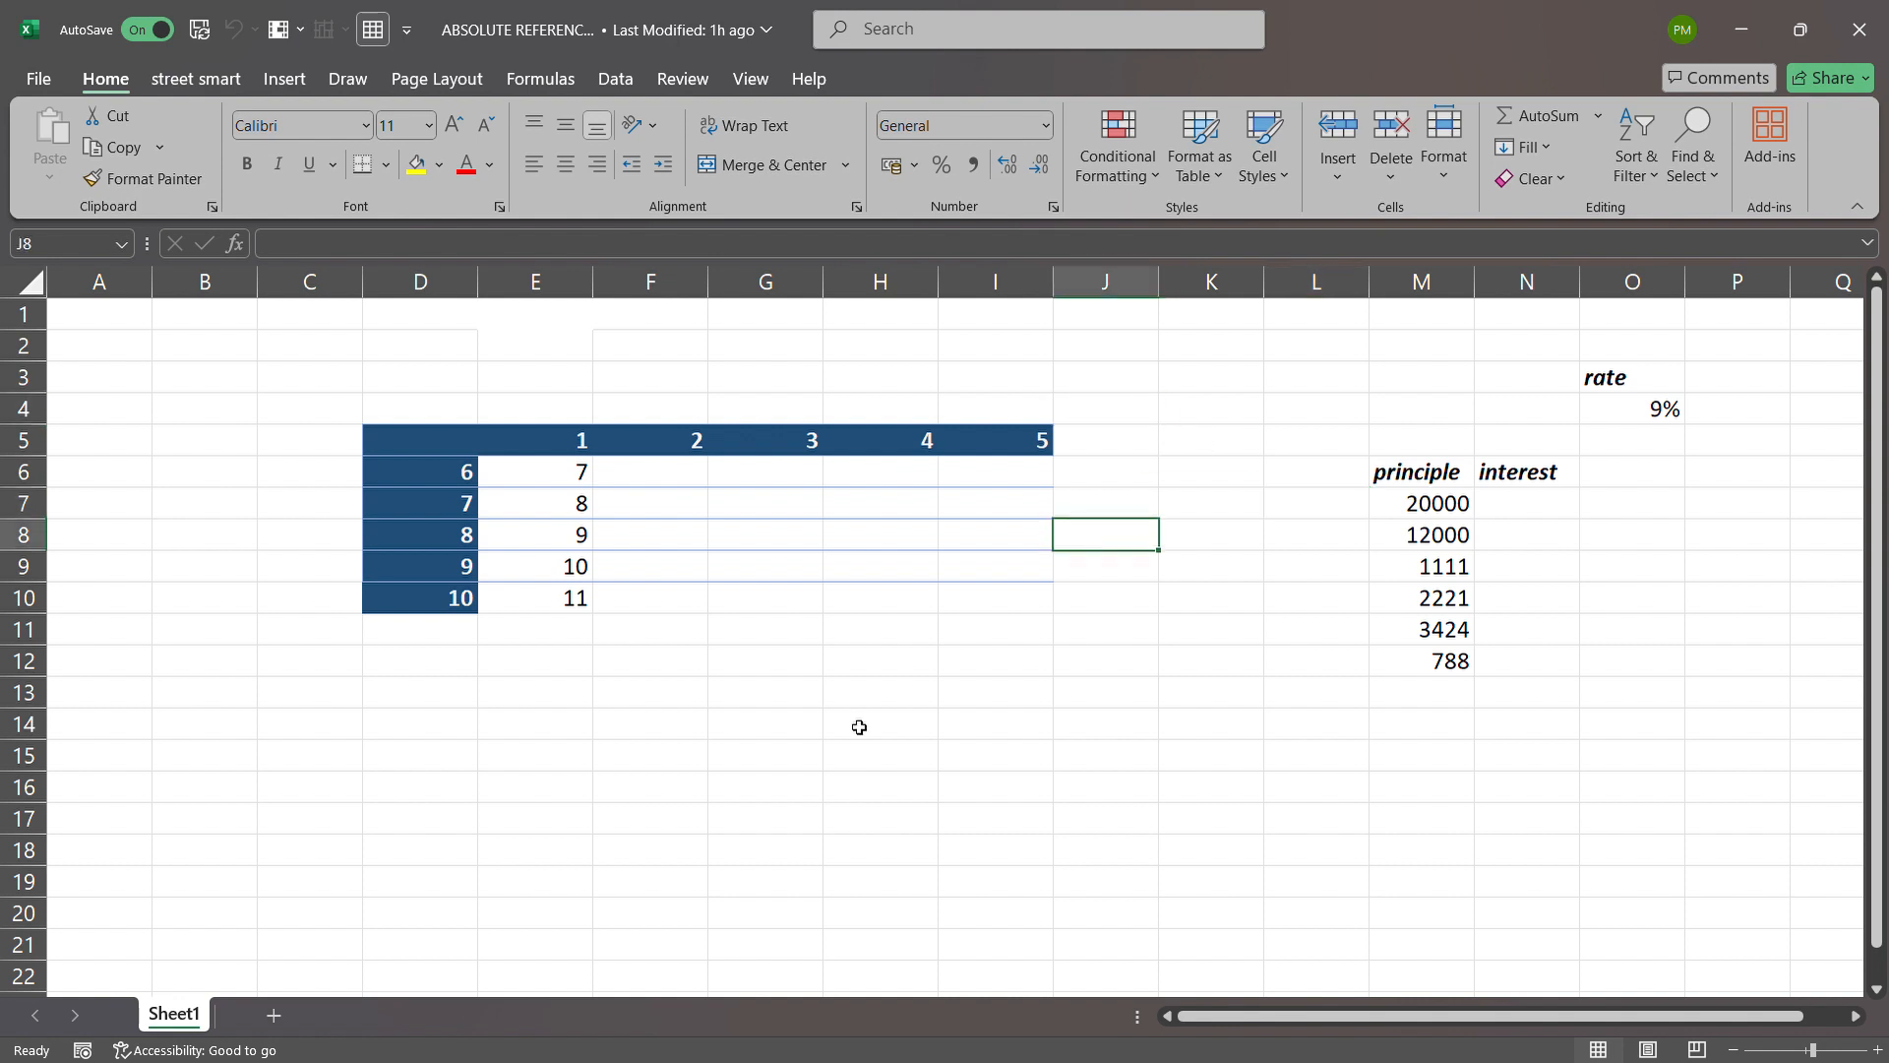
click(902, 641)
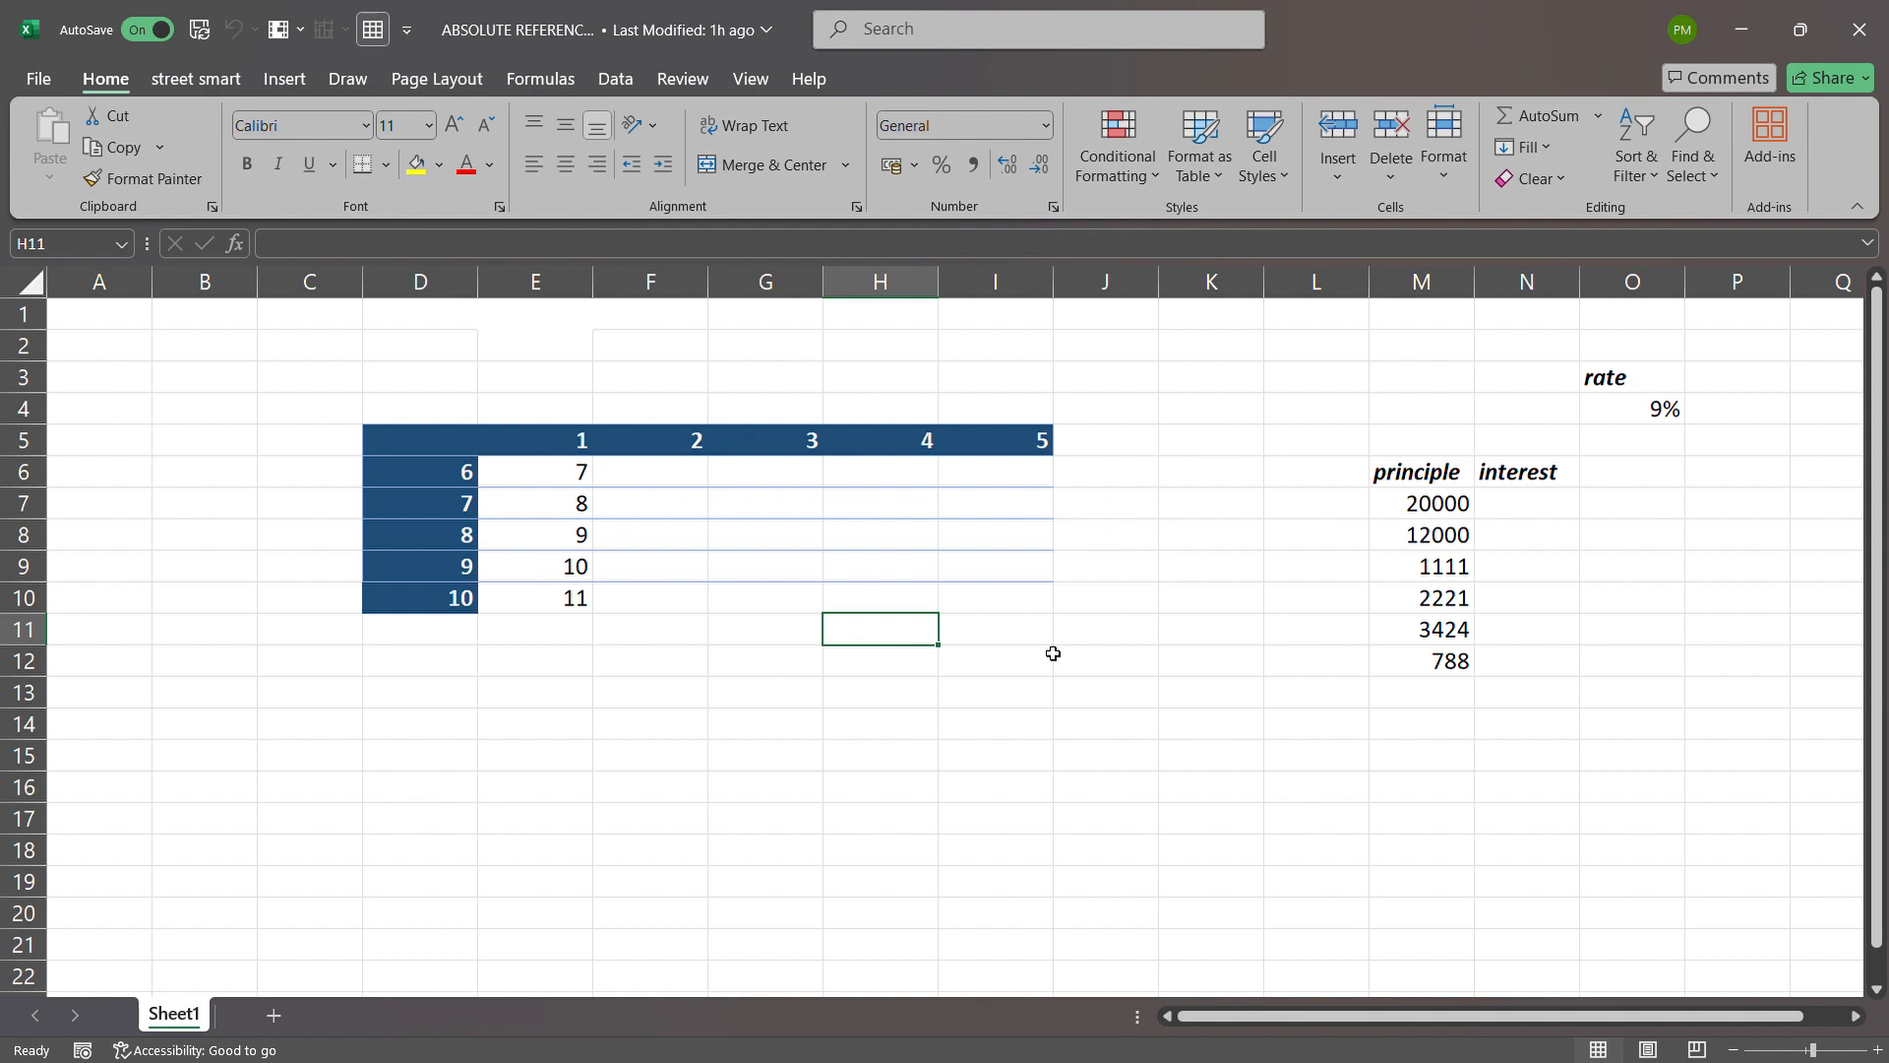
text(25)
key(Return)
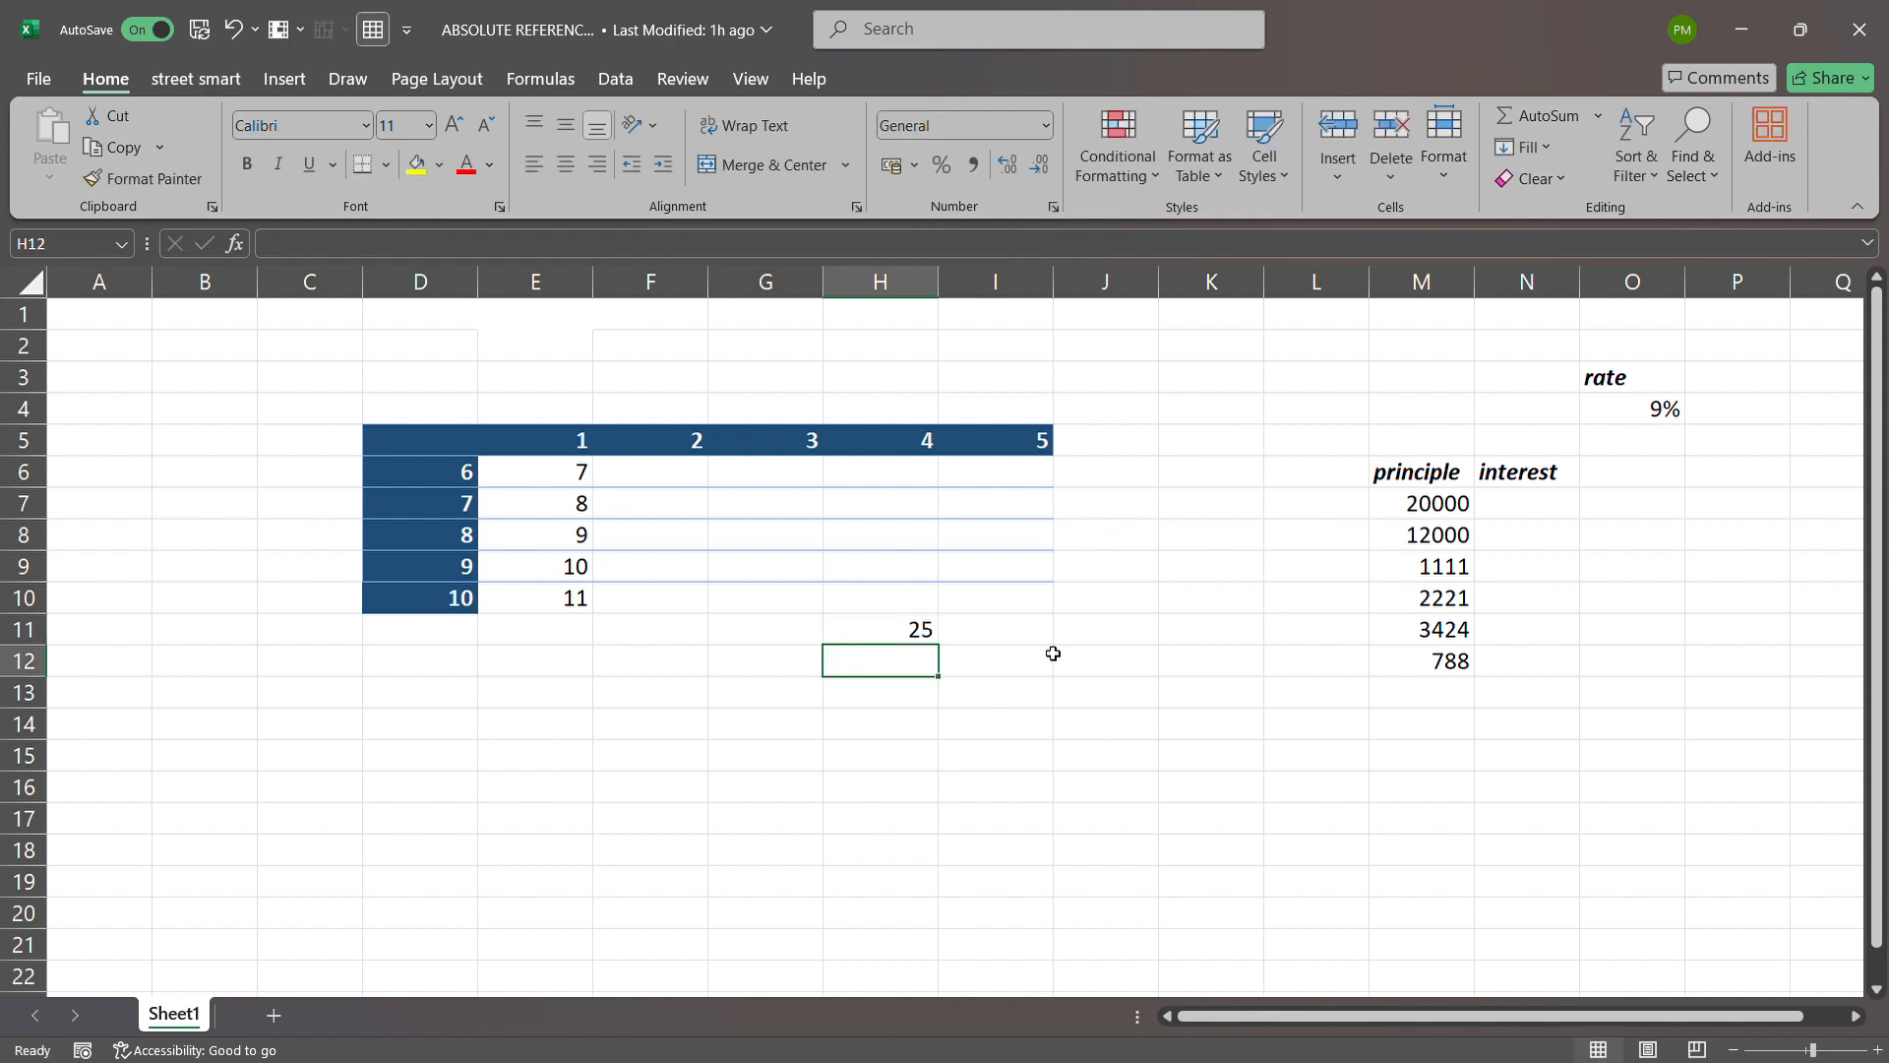
text(14)
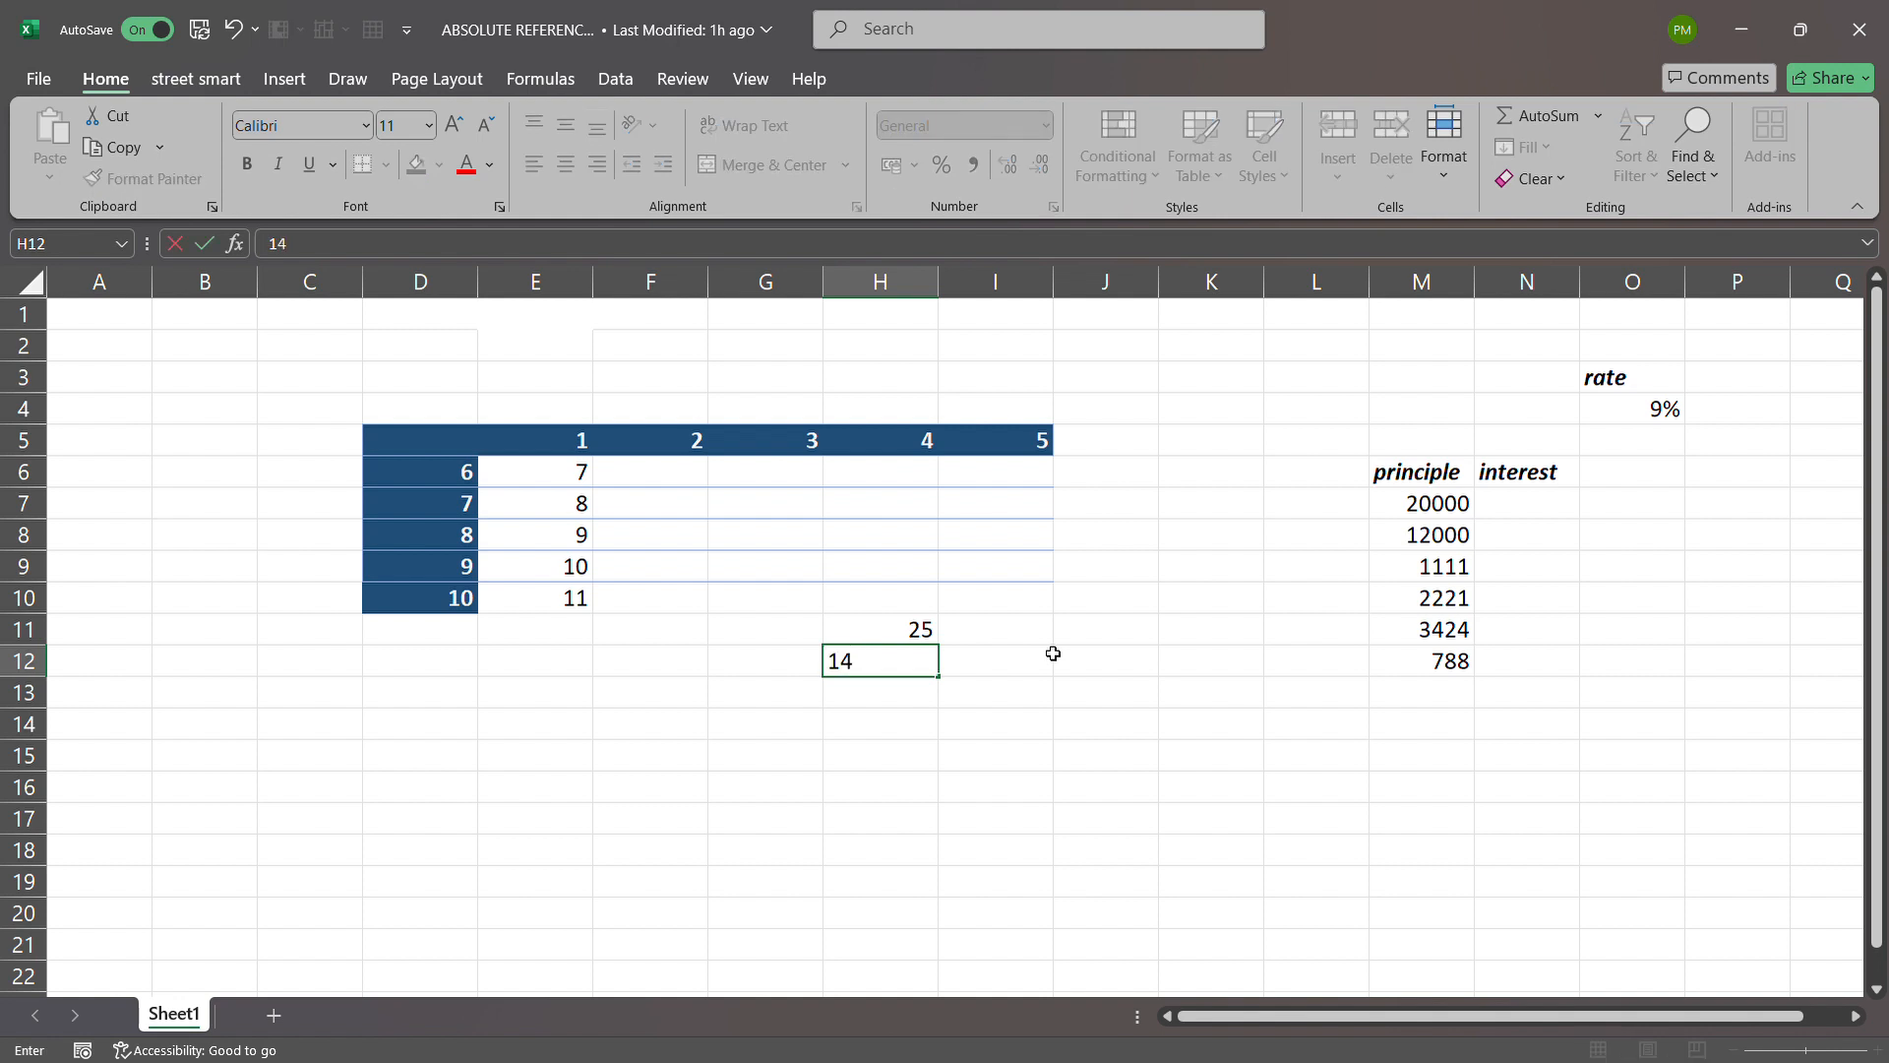
key(Return)
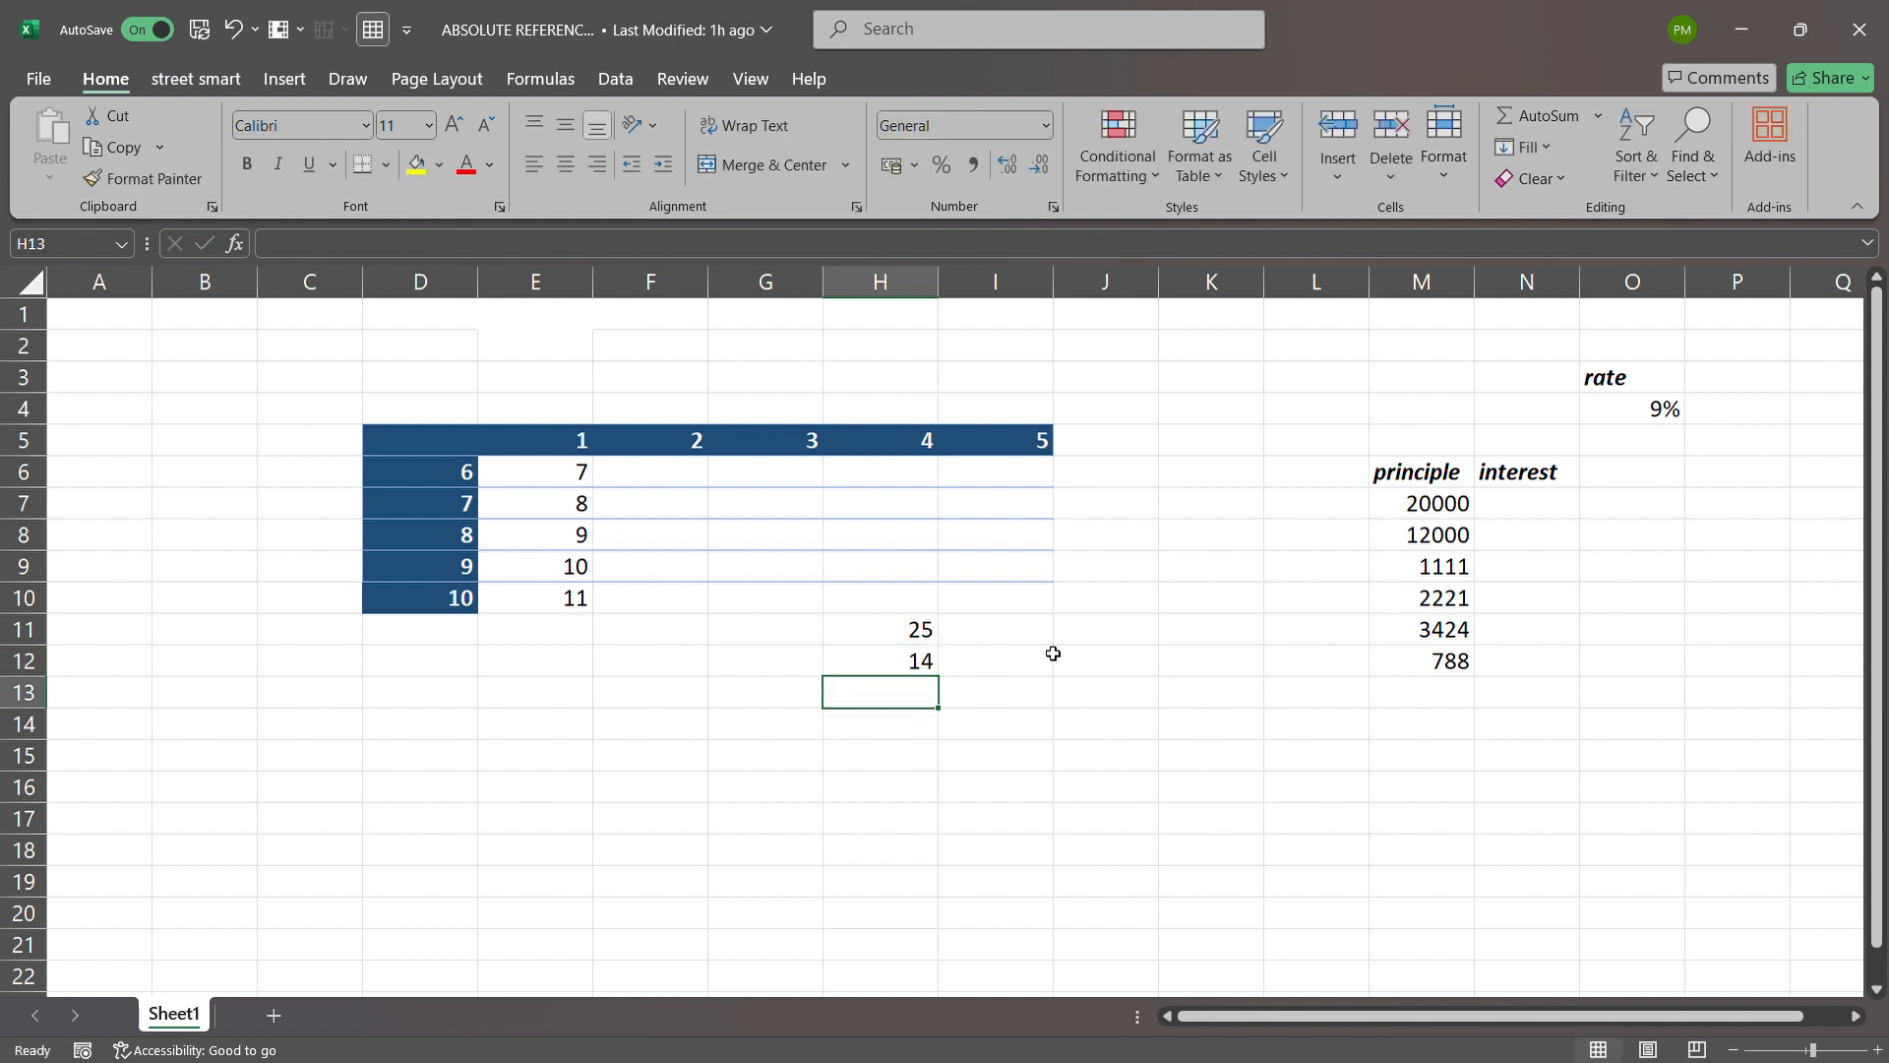
text(15)
key(Return)
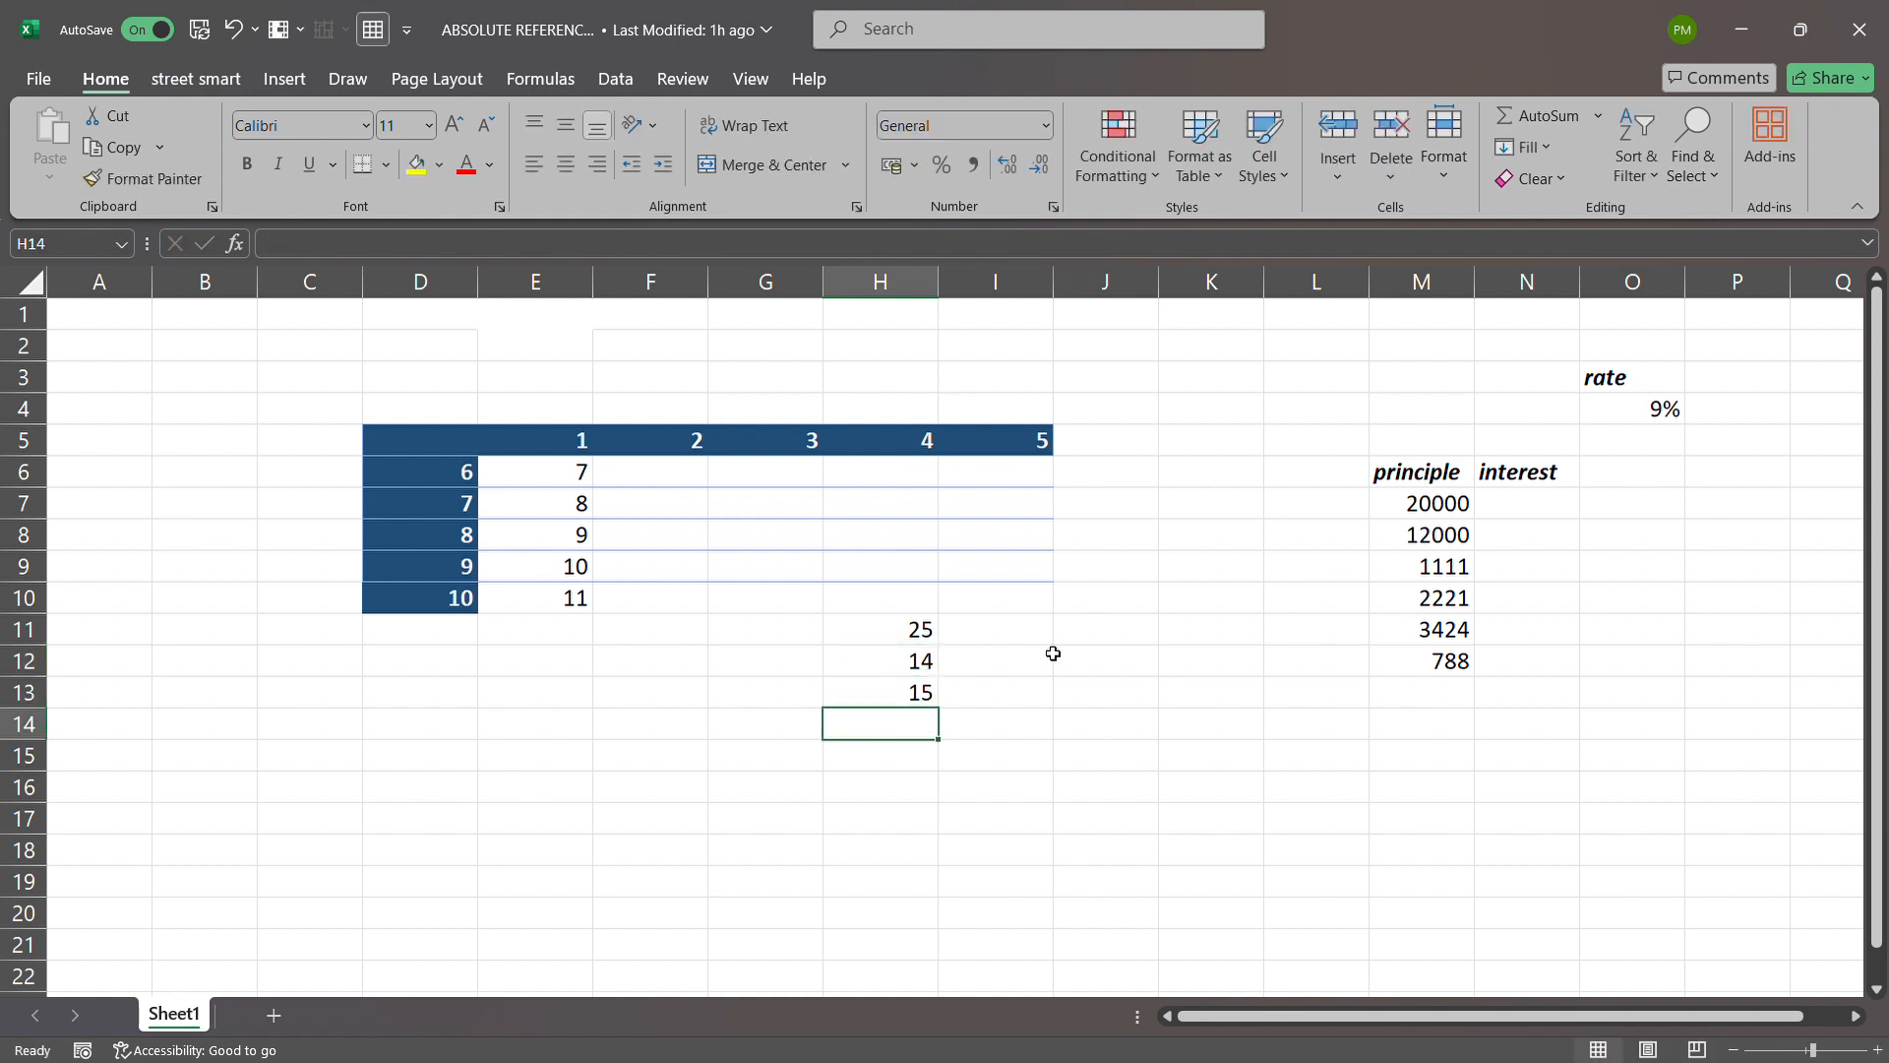
Enter the values 25, 10 and 21 in cells I11 to I13
click(1000, 636)
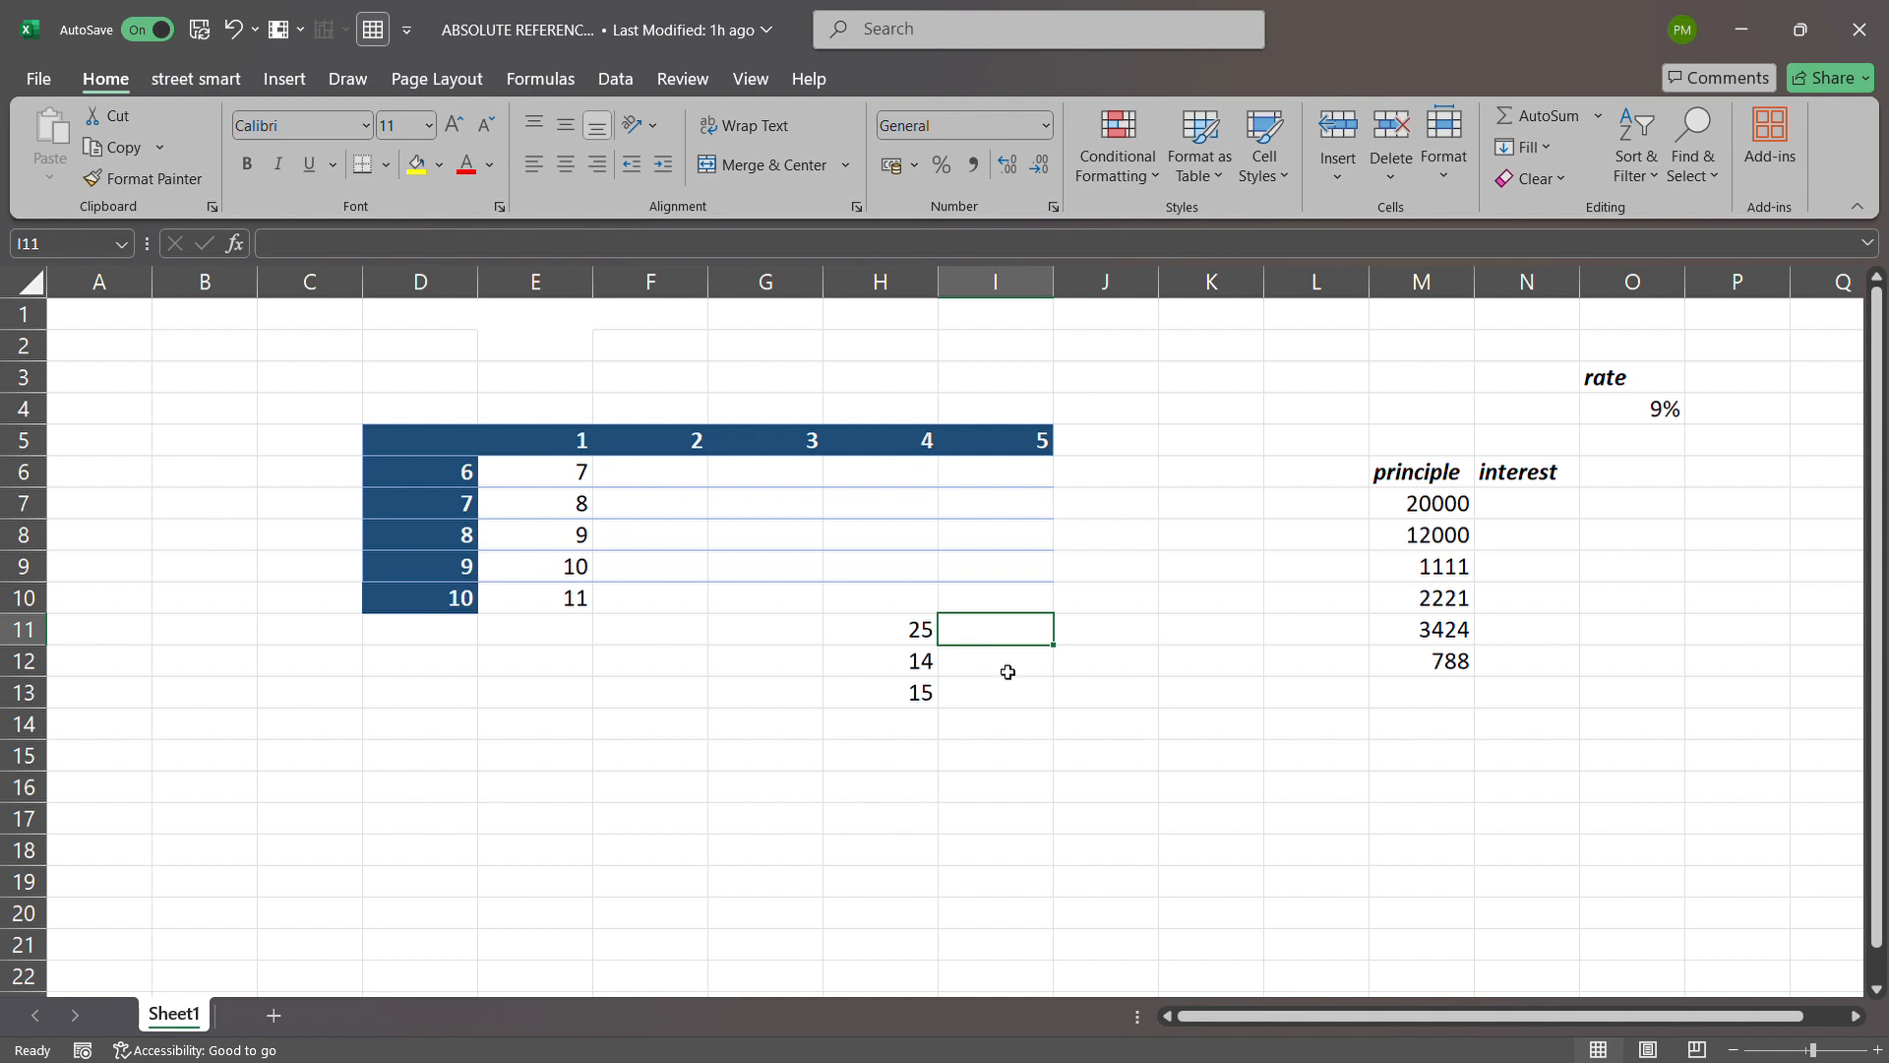
text(25)
key(Return)
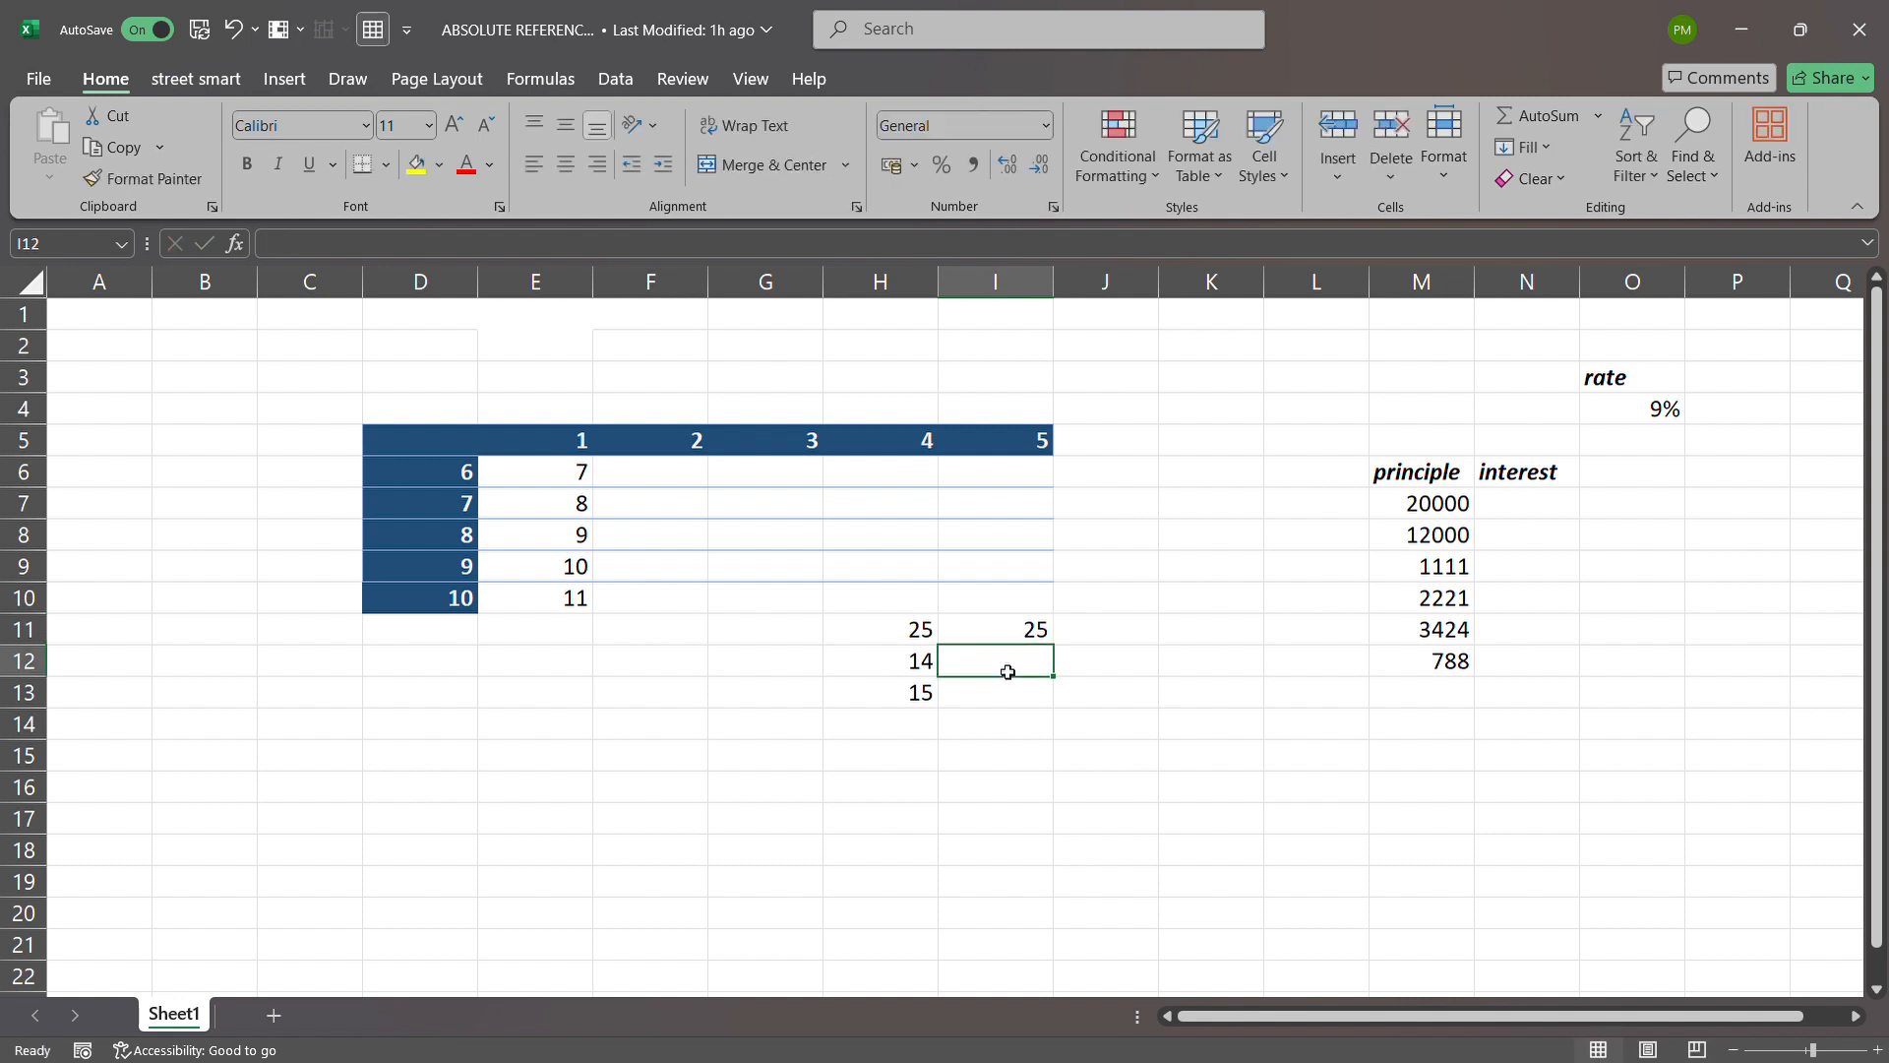
text(10)
key(Return)
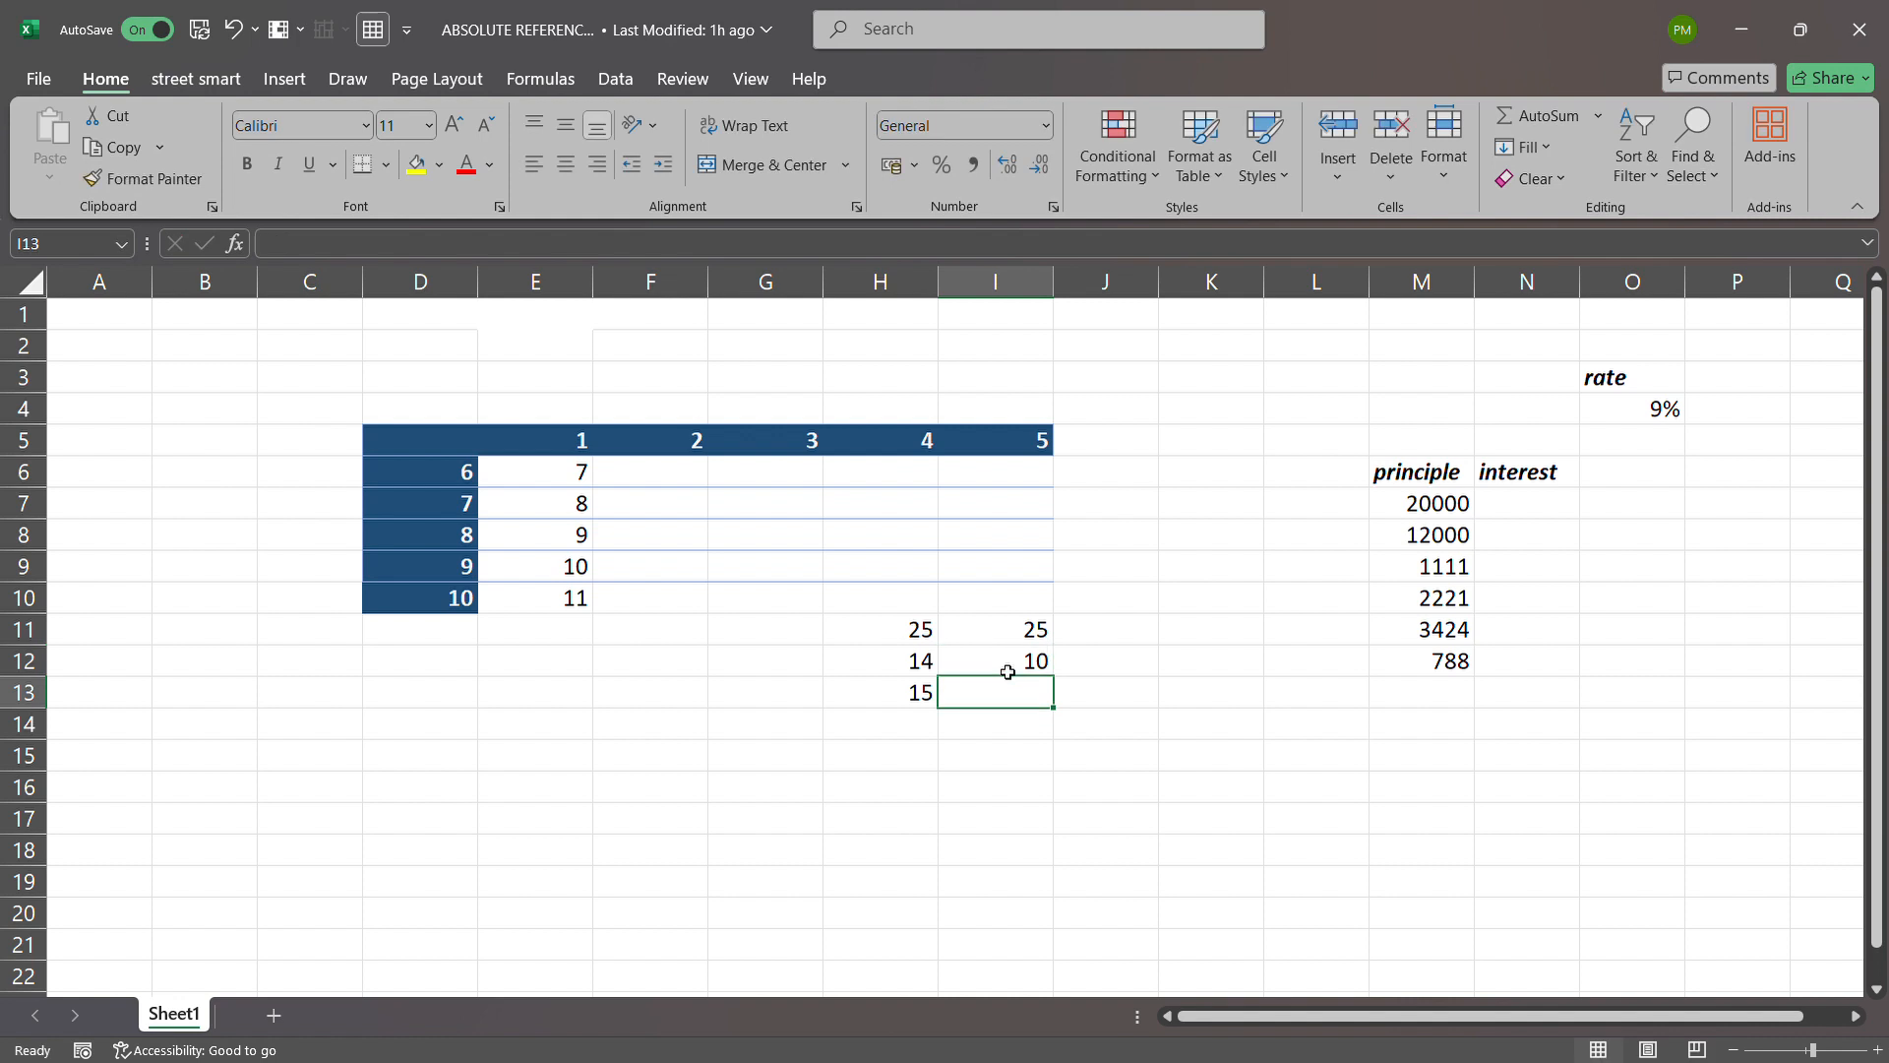
text(21)
key(Return)
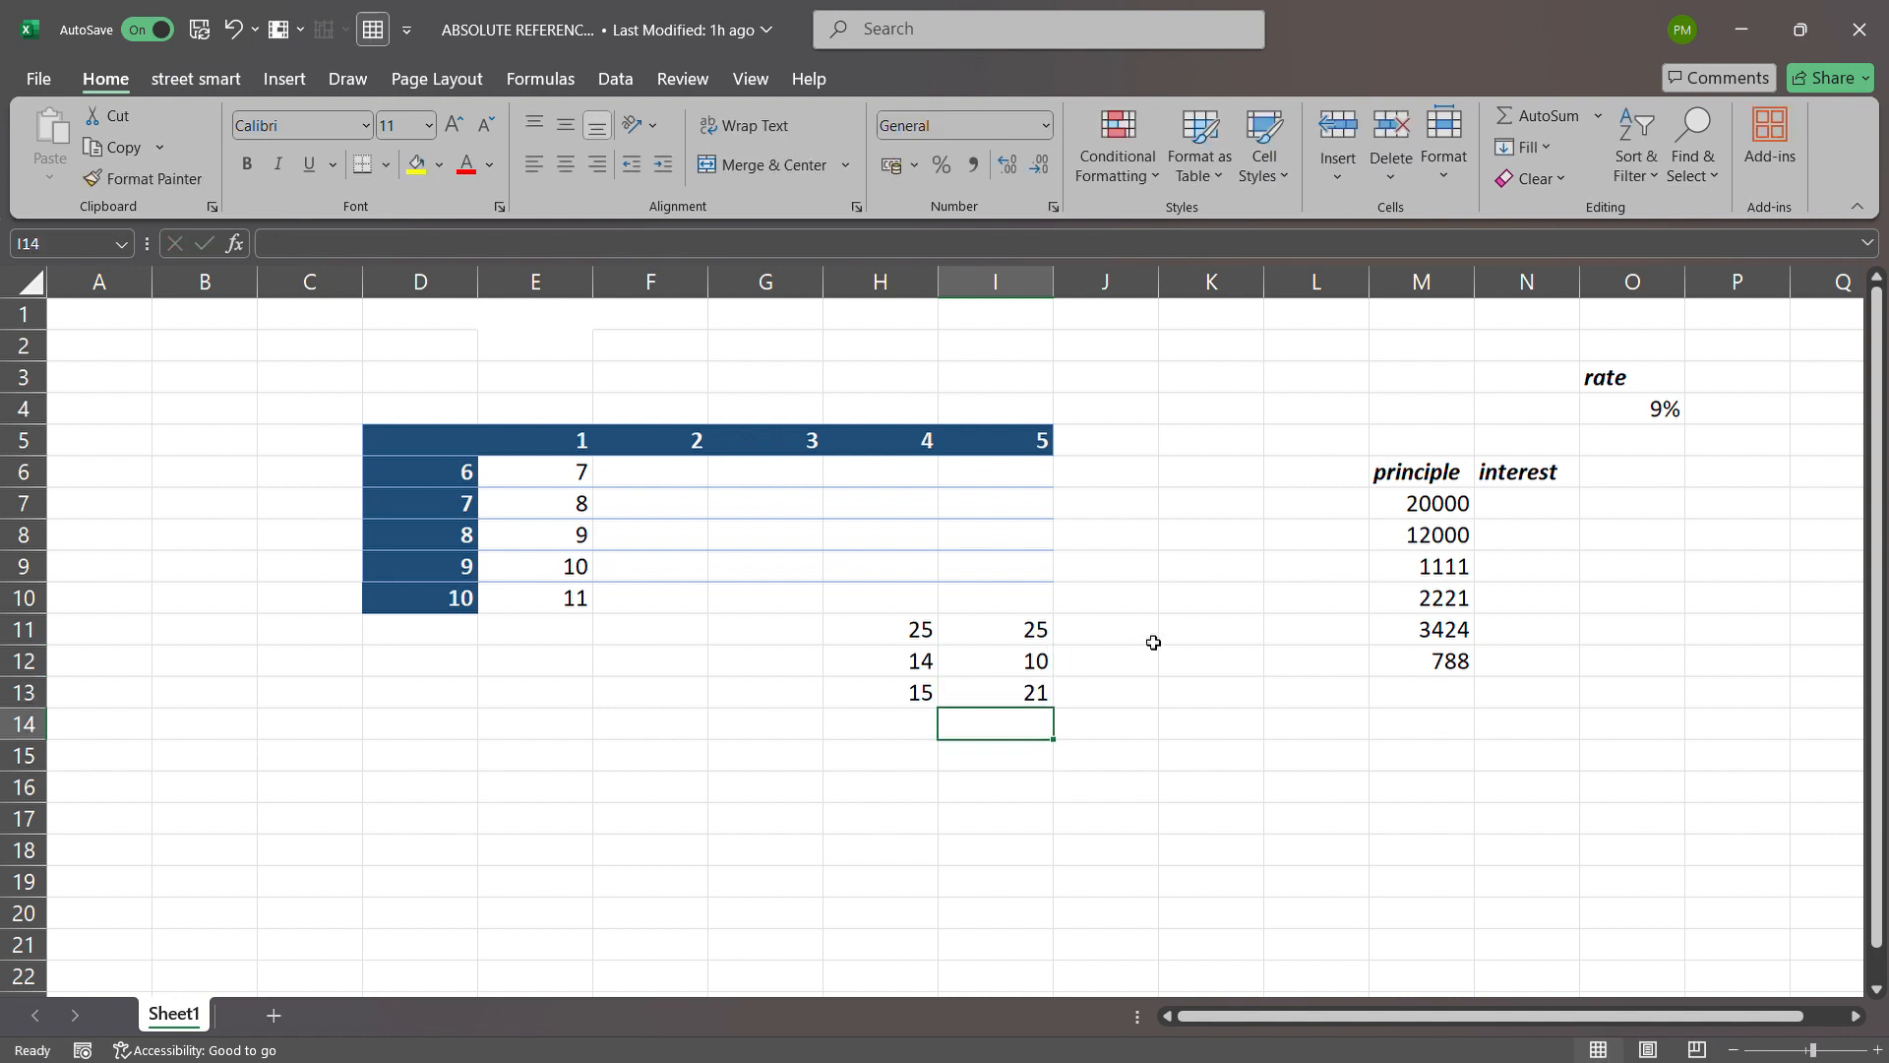
Add H11 and I11 in cell J11 with =SUM(H11,I11) and fill the formula down to J13
click(1099, 635)
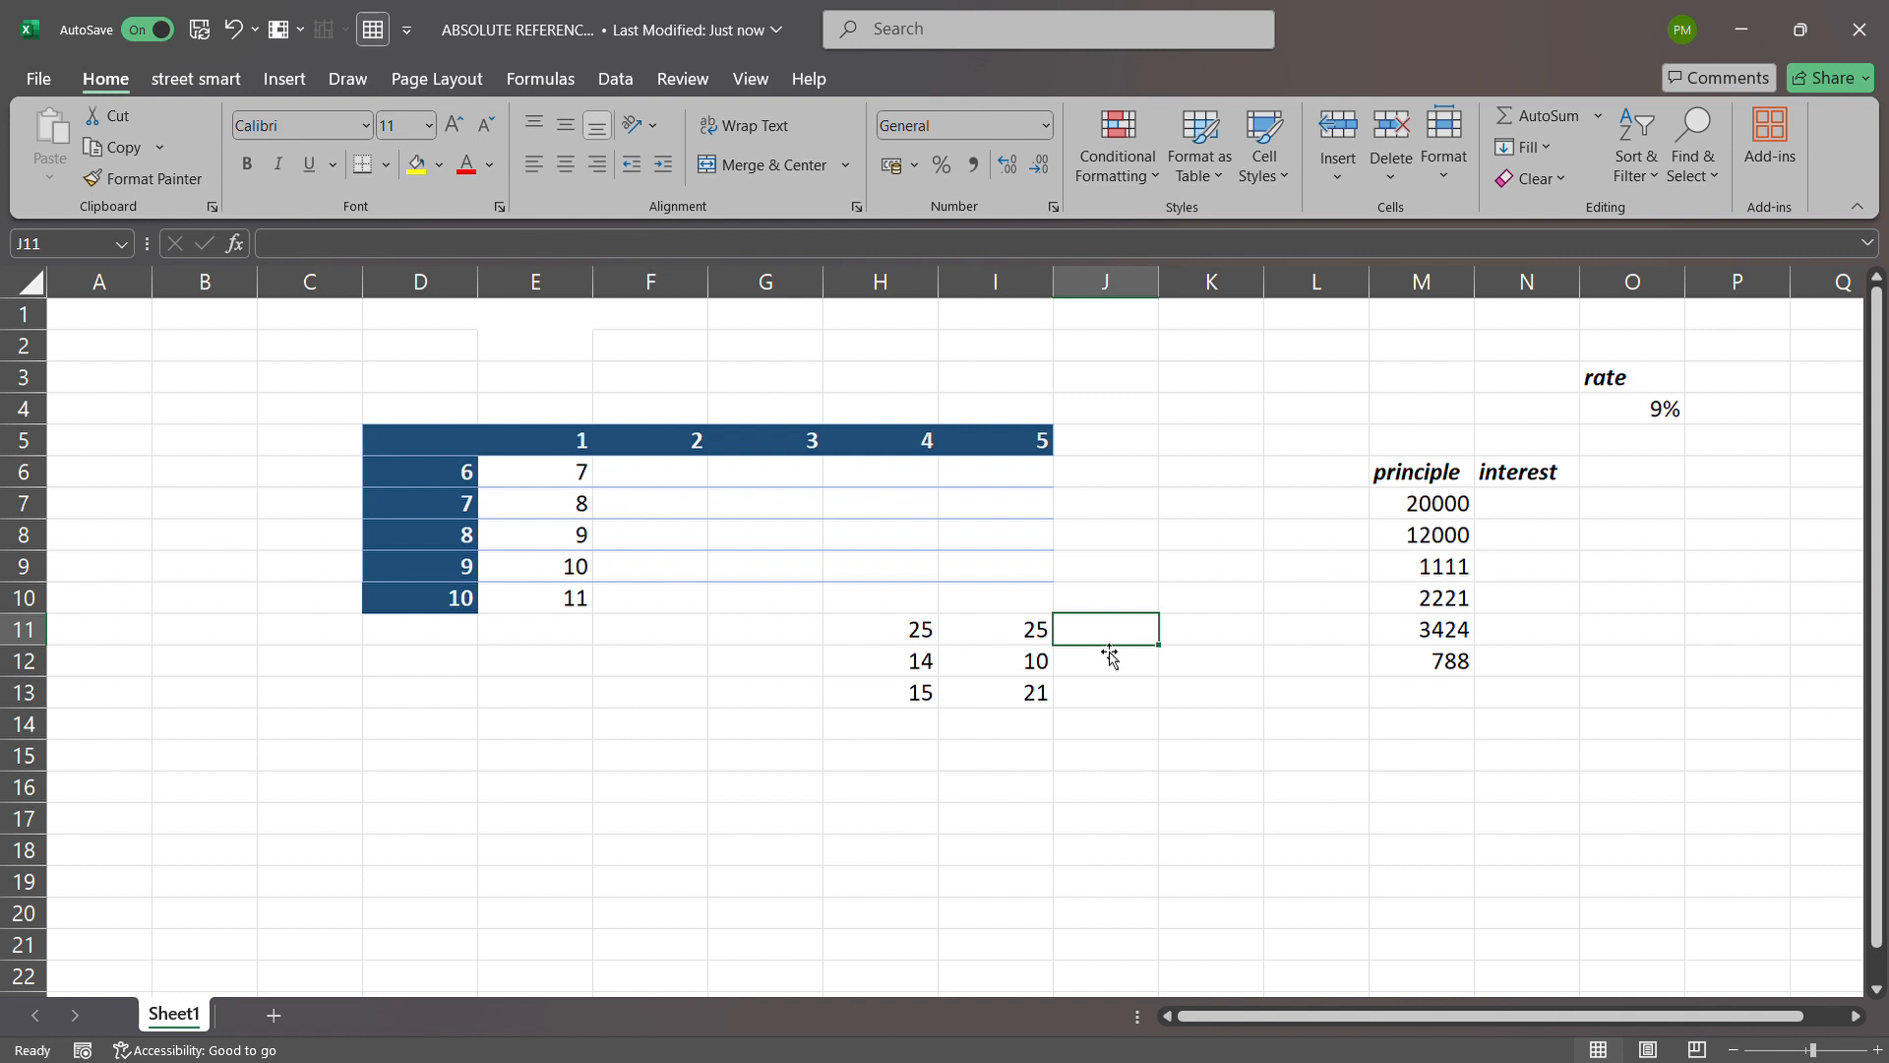
text(=SUM()
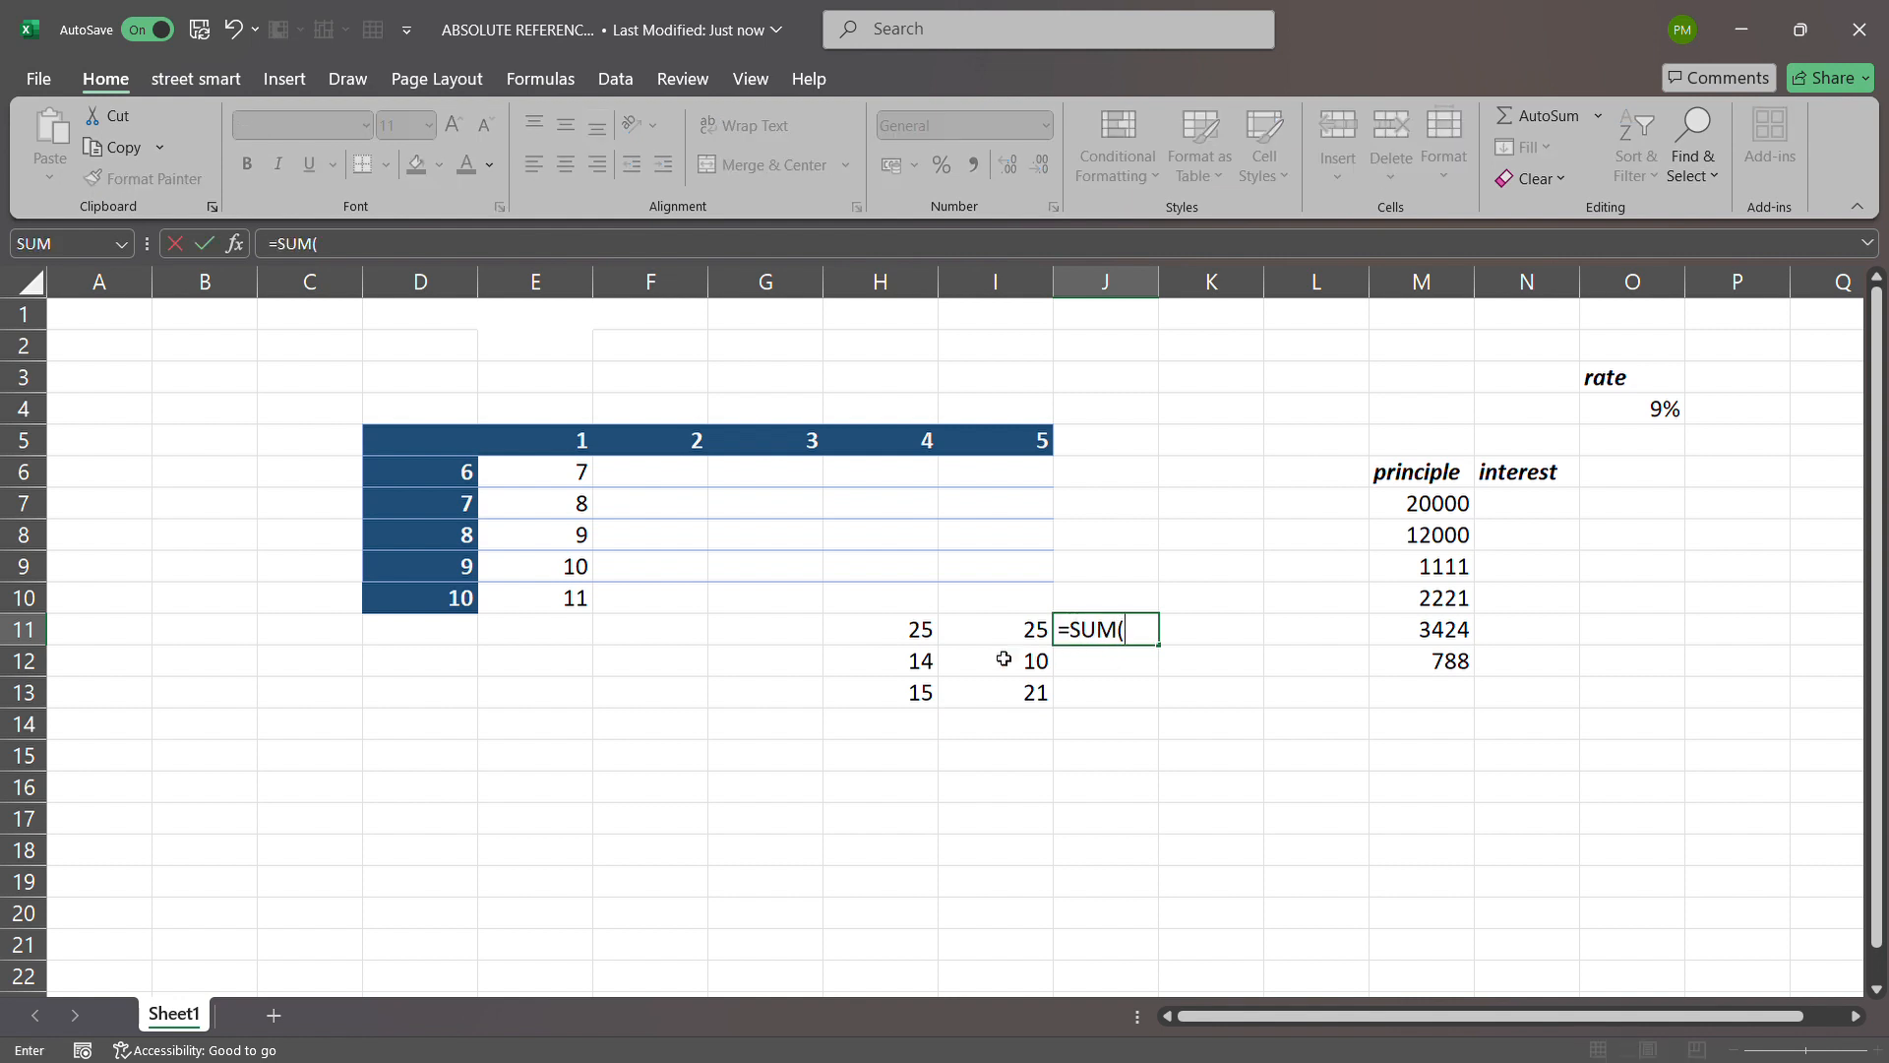
click(923, 638)
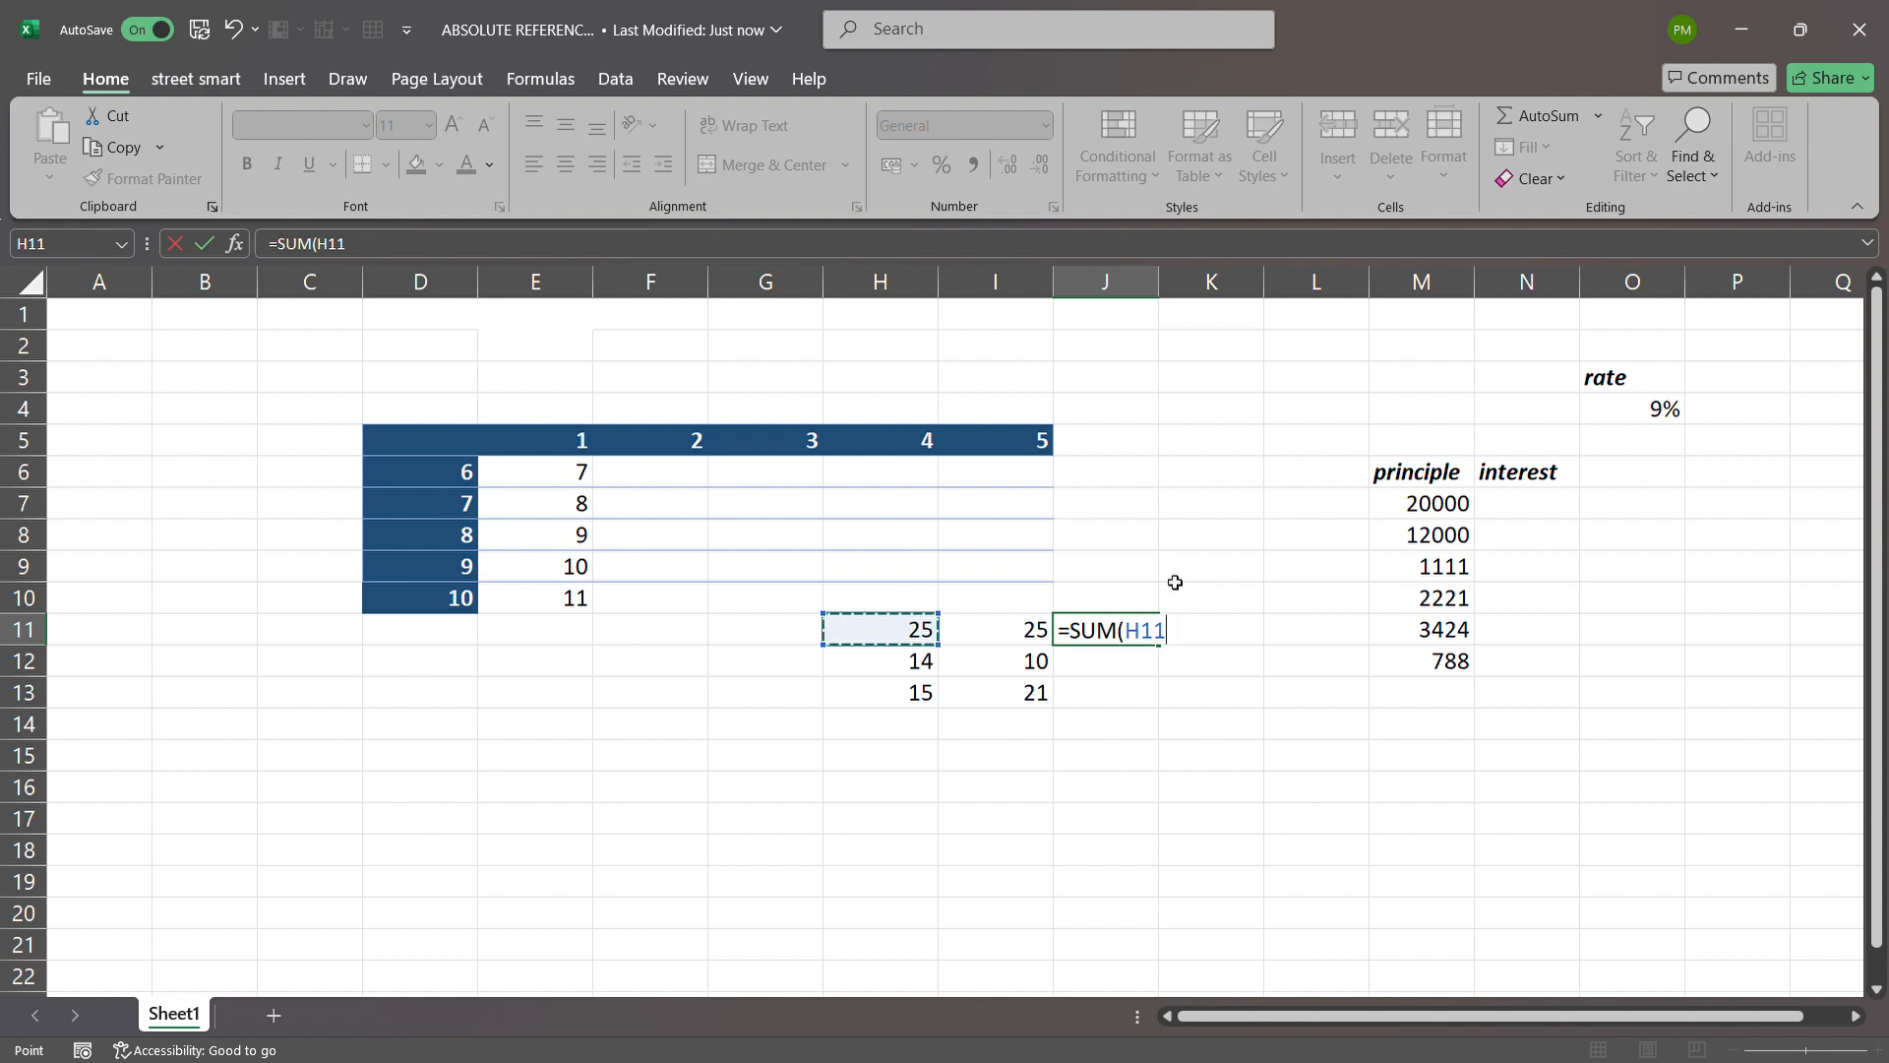
text(,)
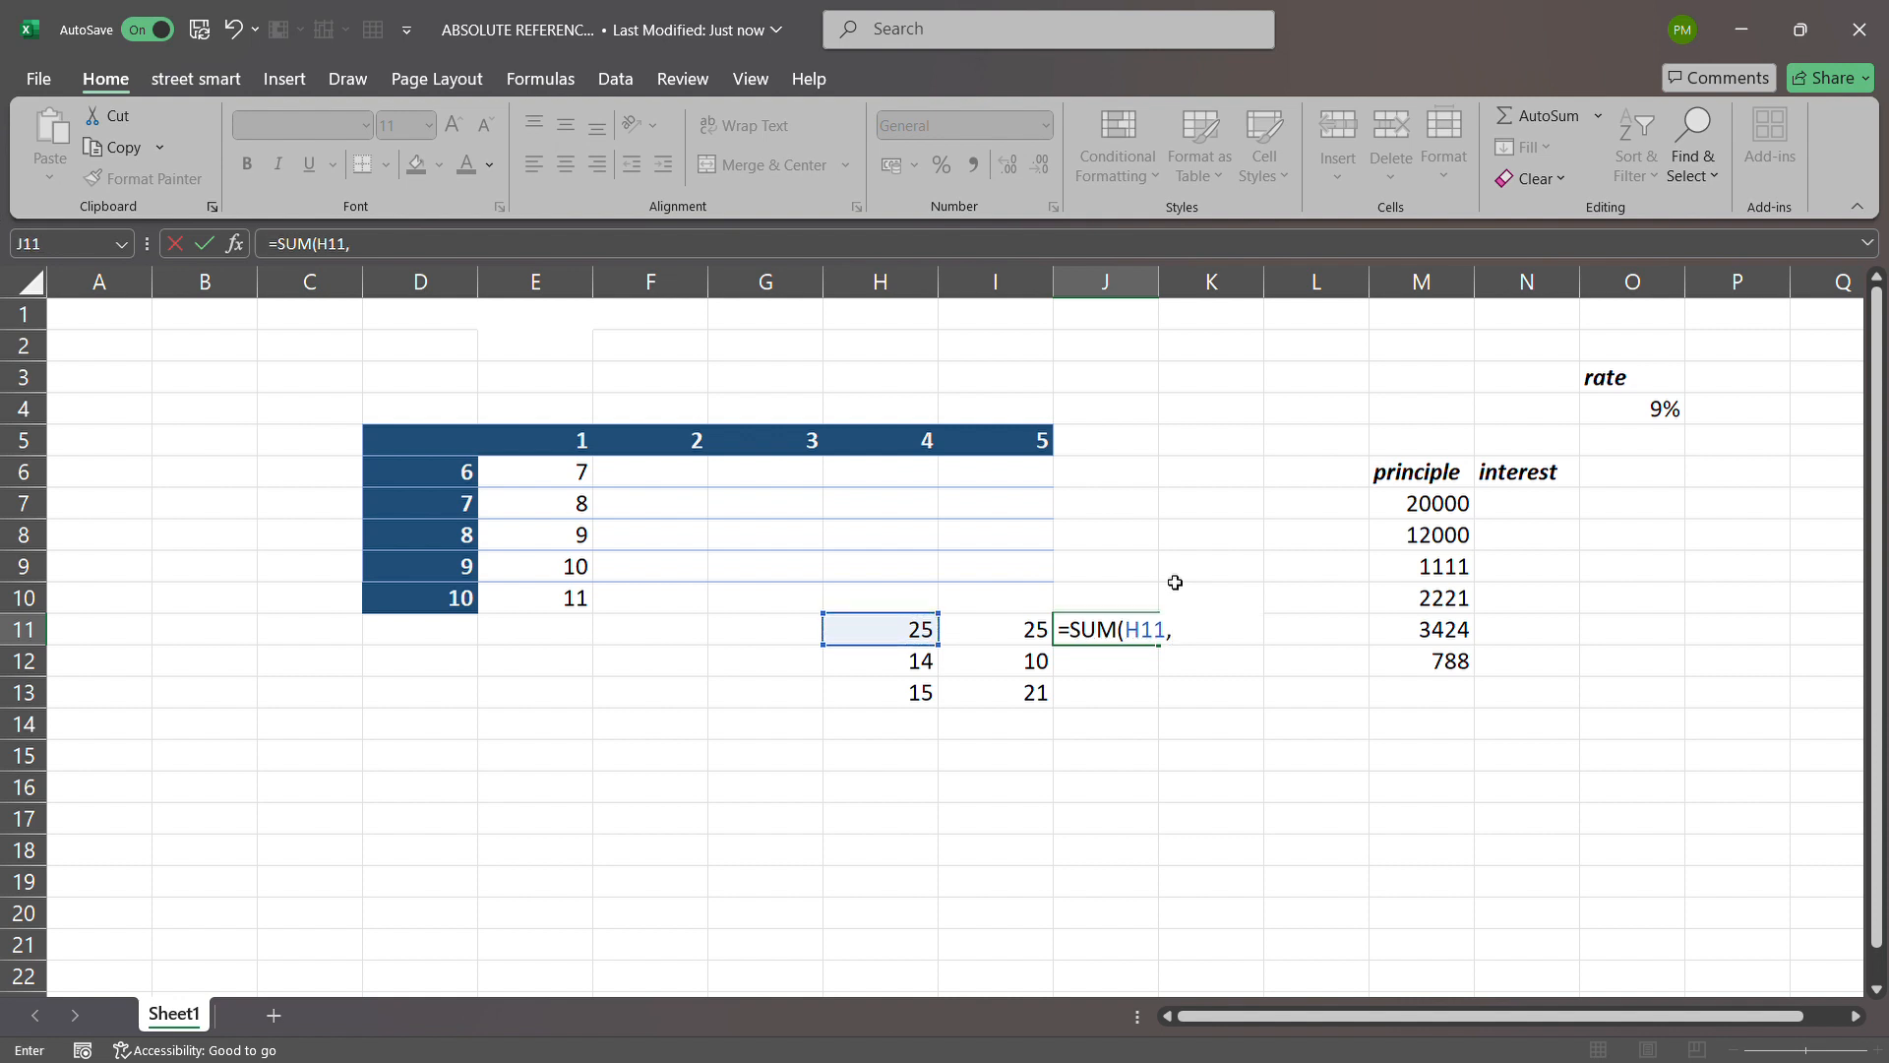
click(984, 638)
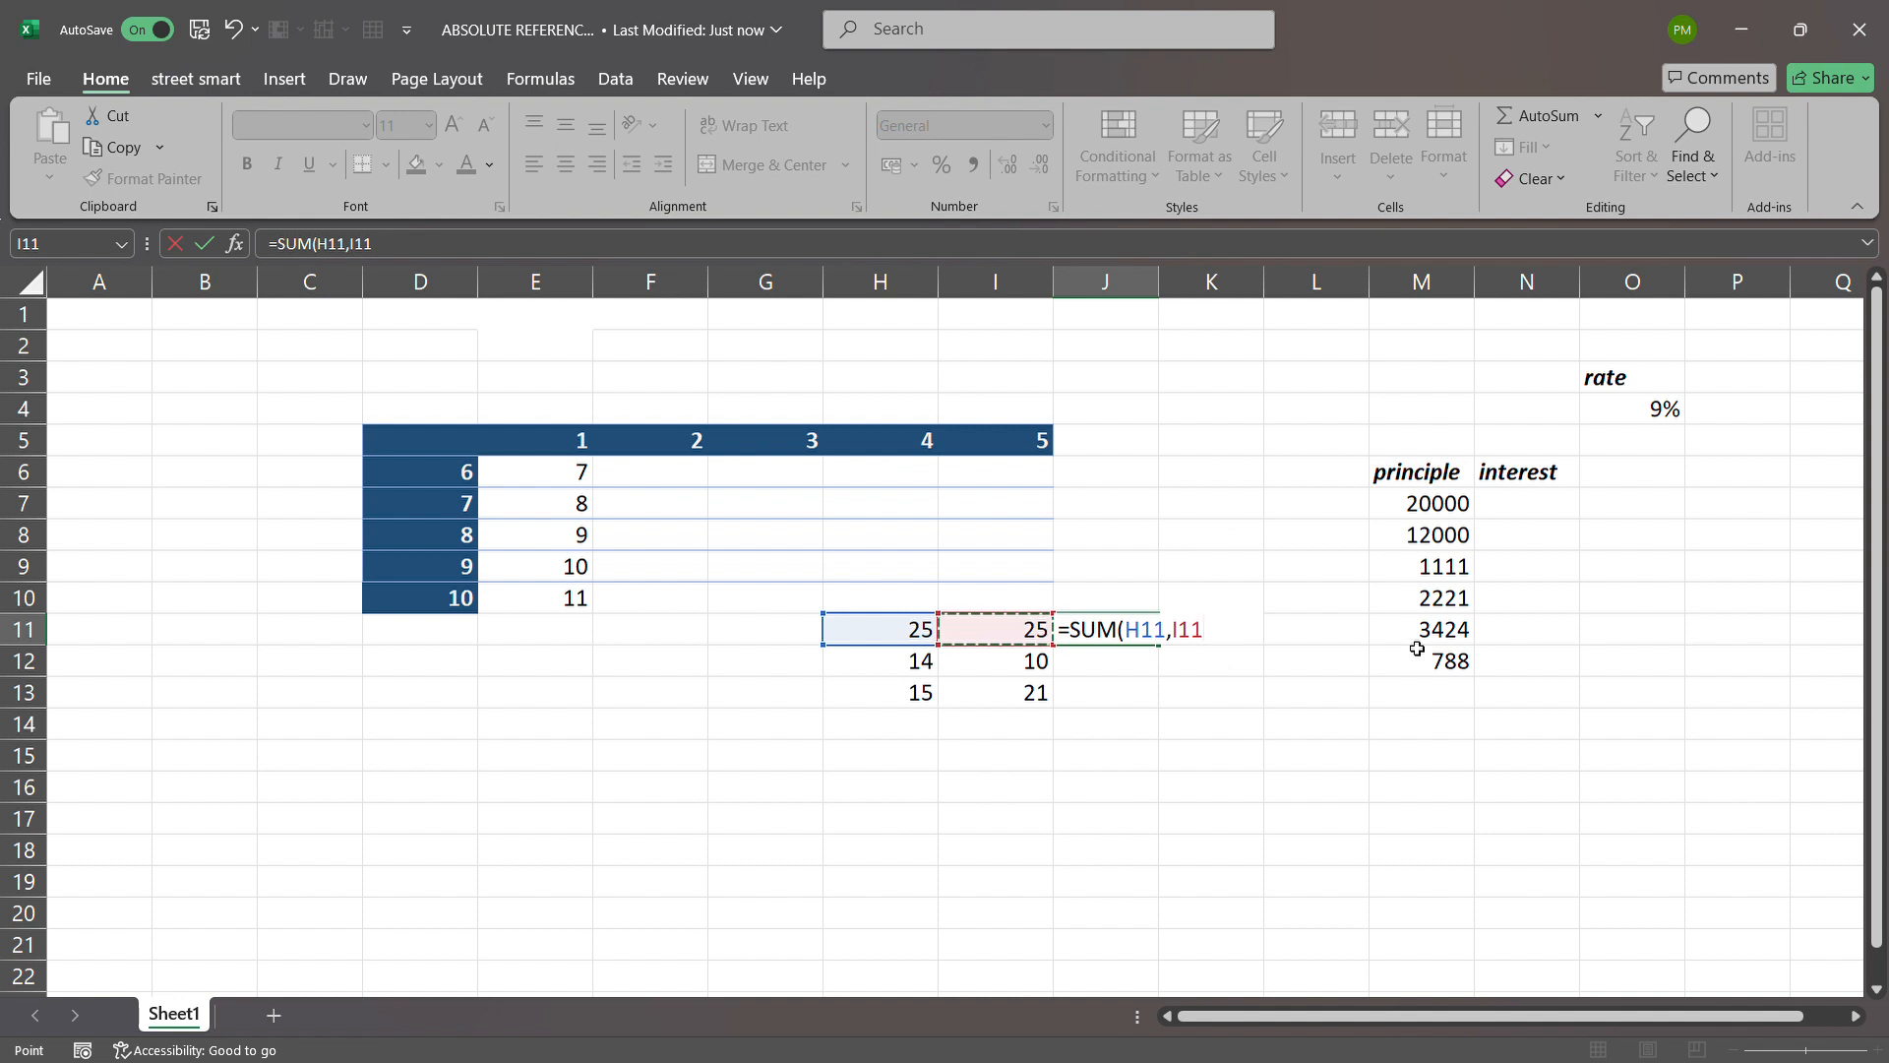
text())
key(Return)
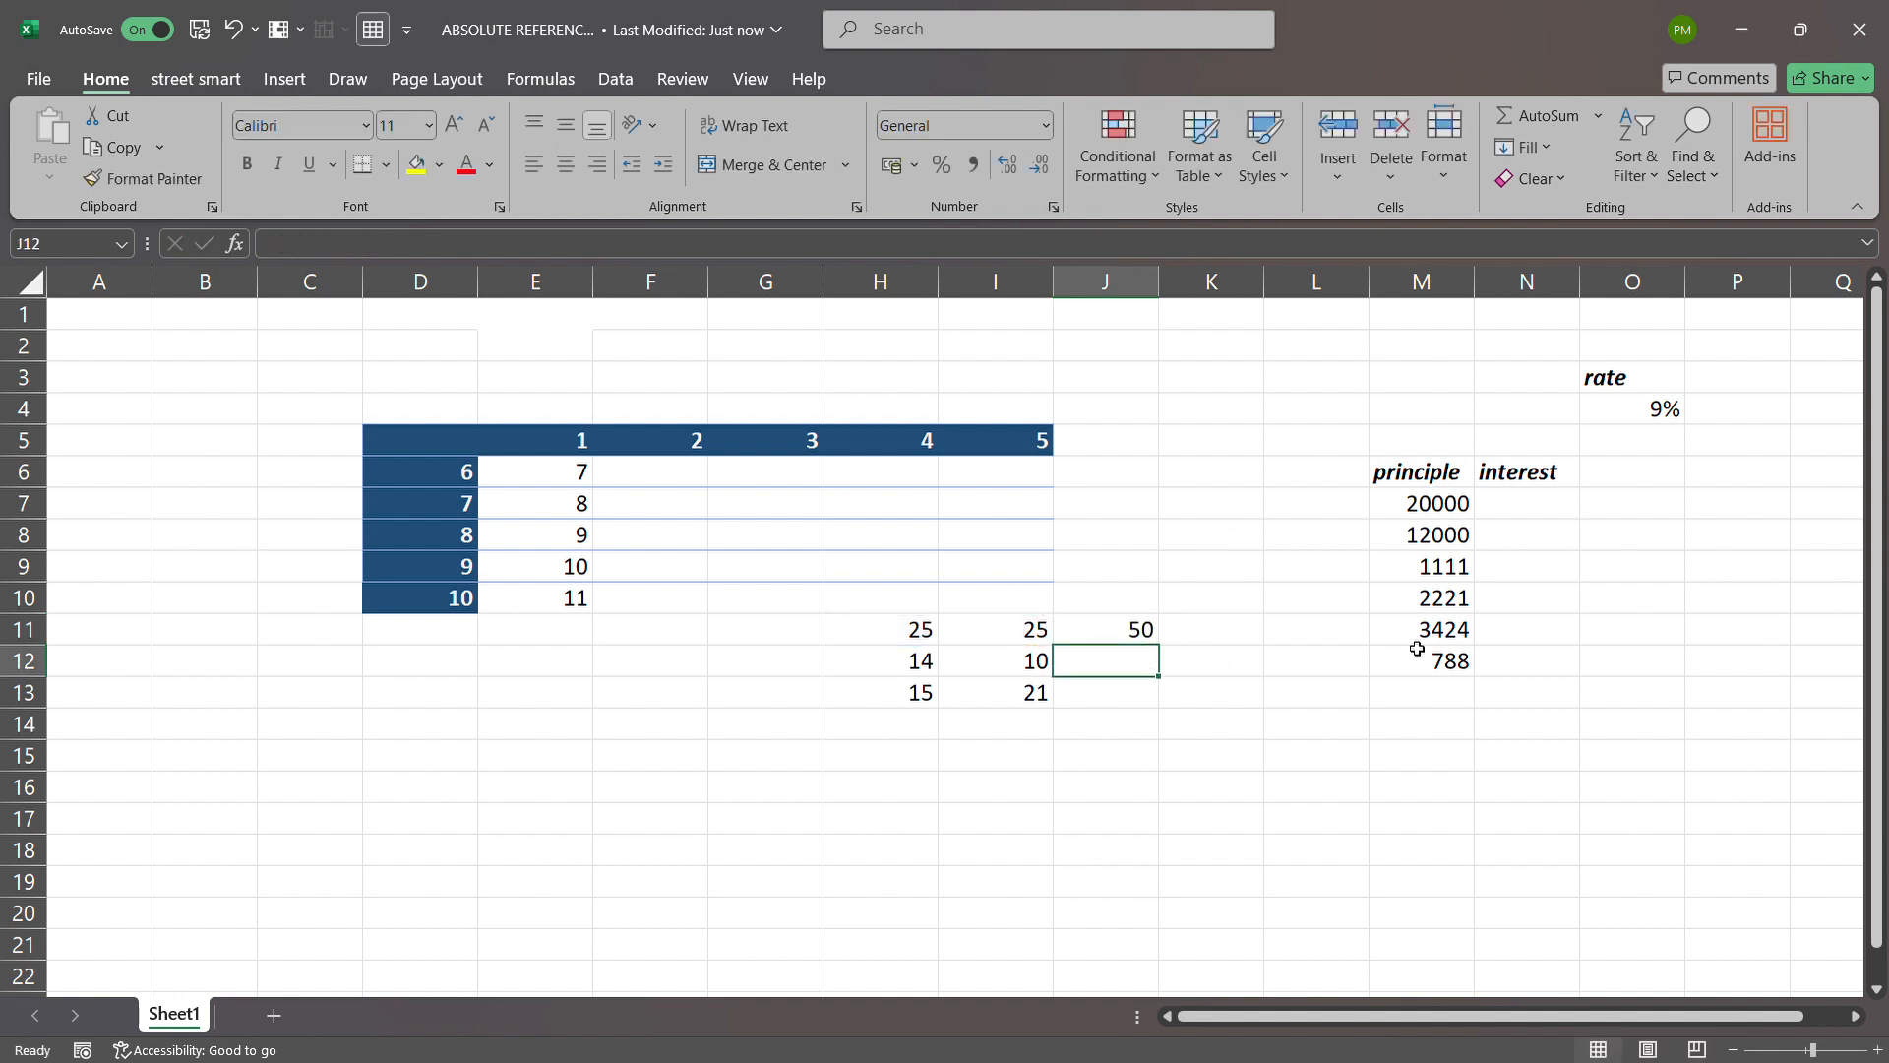
click(1122, 632)
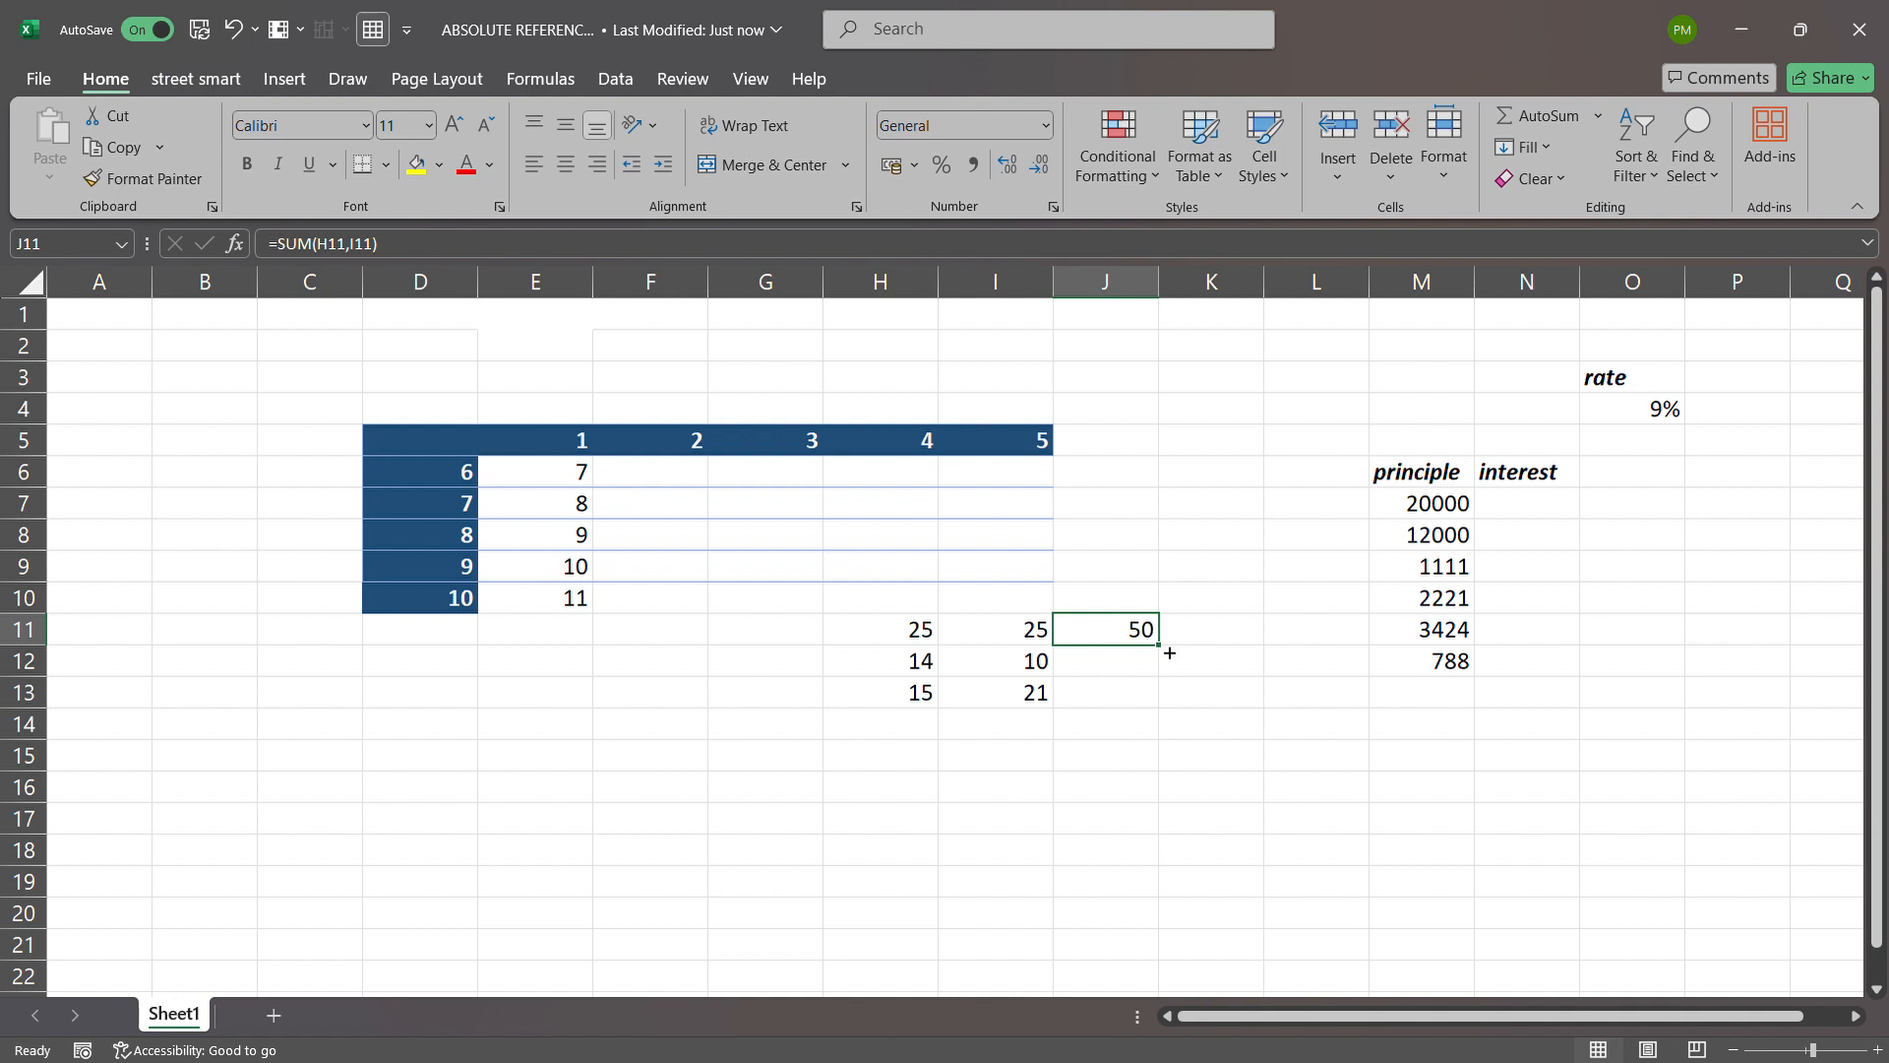
drag(1162, 649, 1167, 718)
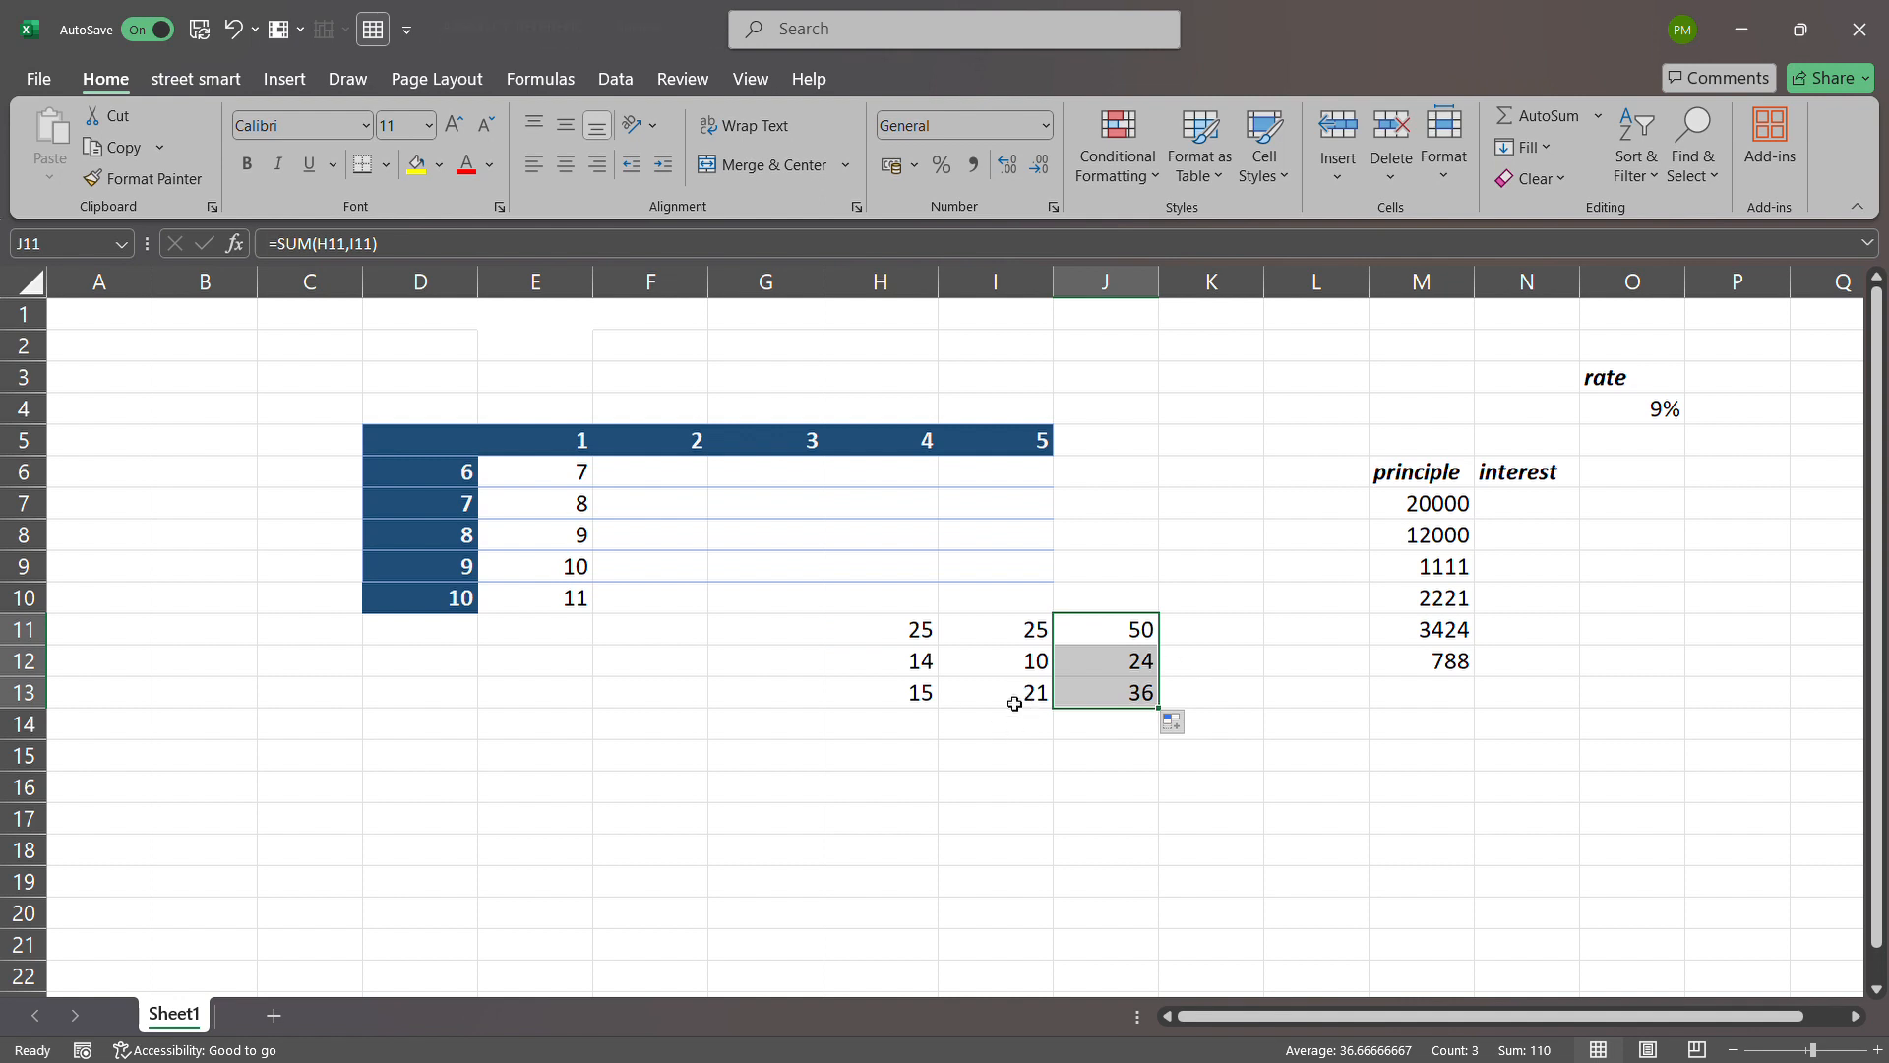
Examine the formulas in J11 and J12 to compare which cells they reference
click(1144, 634)
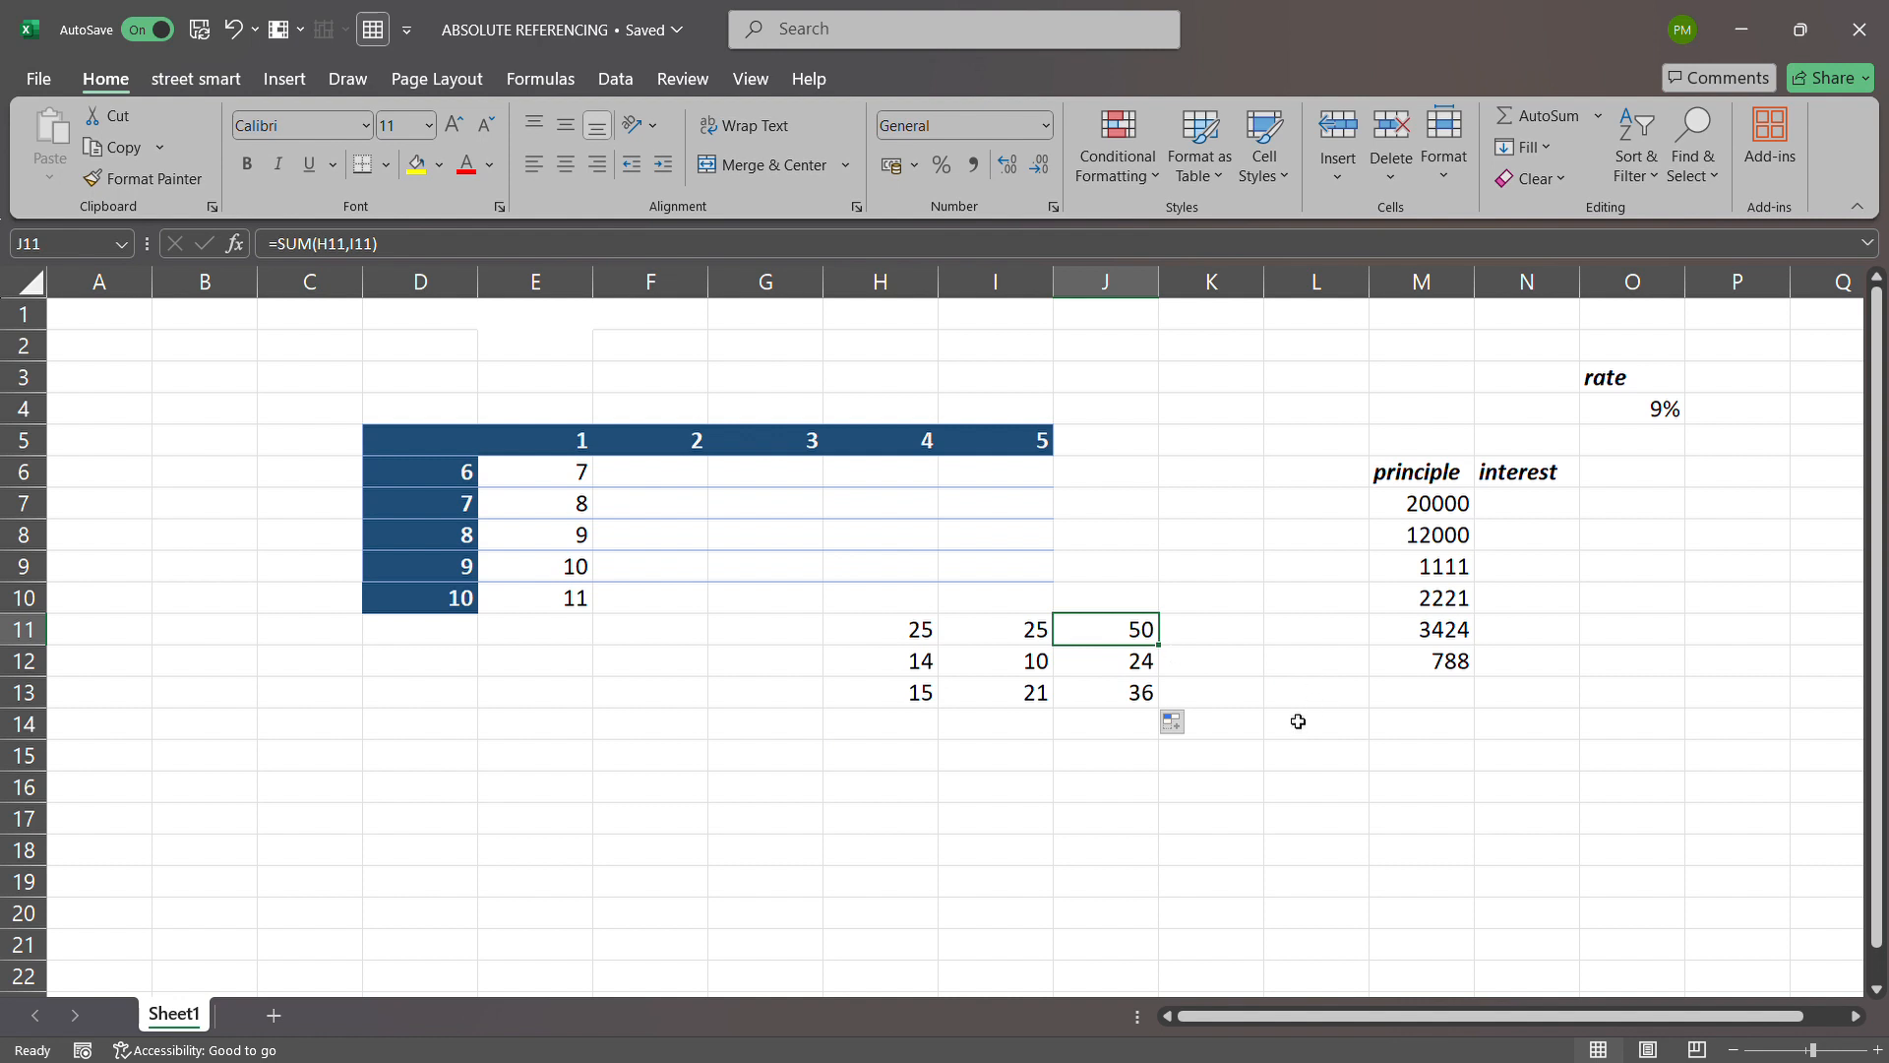
click(1872, 350)
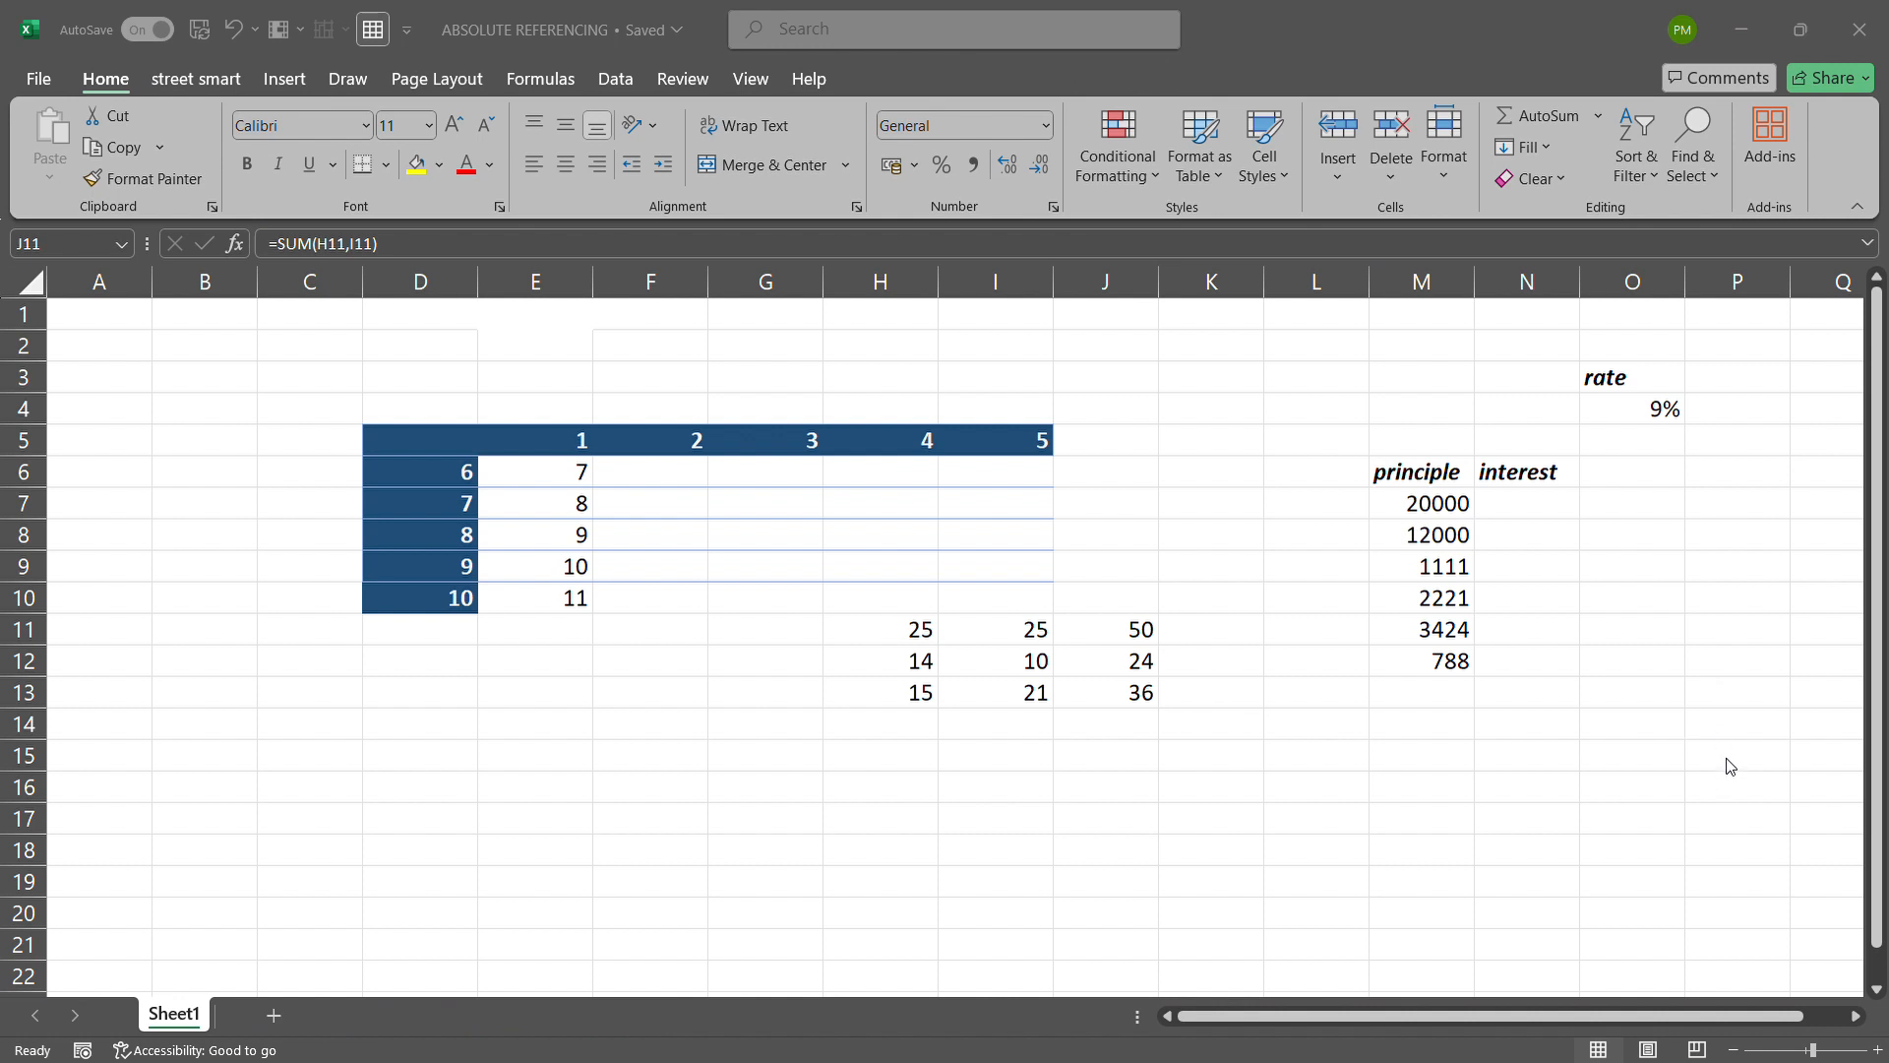
click(1087, 646)
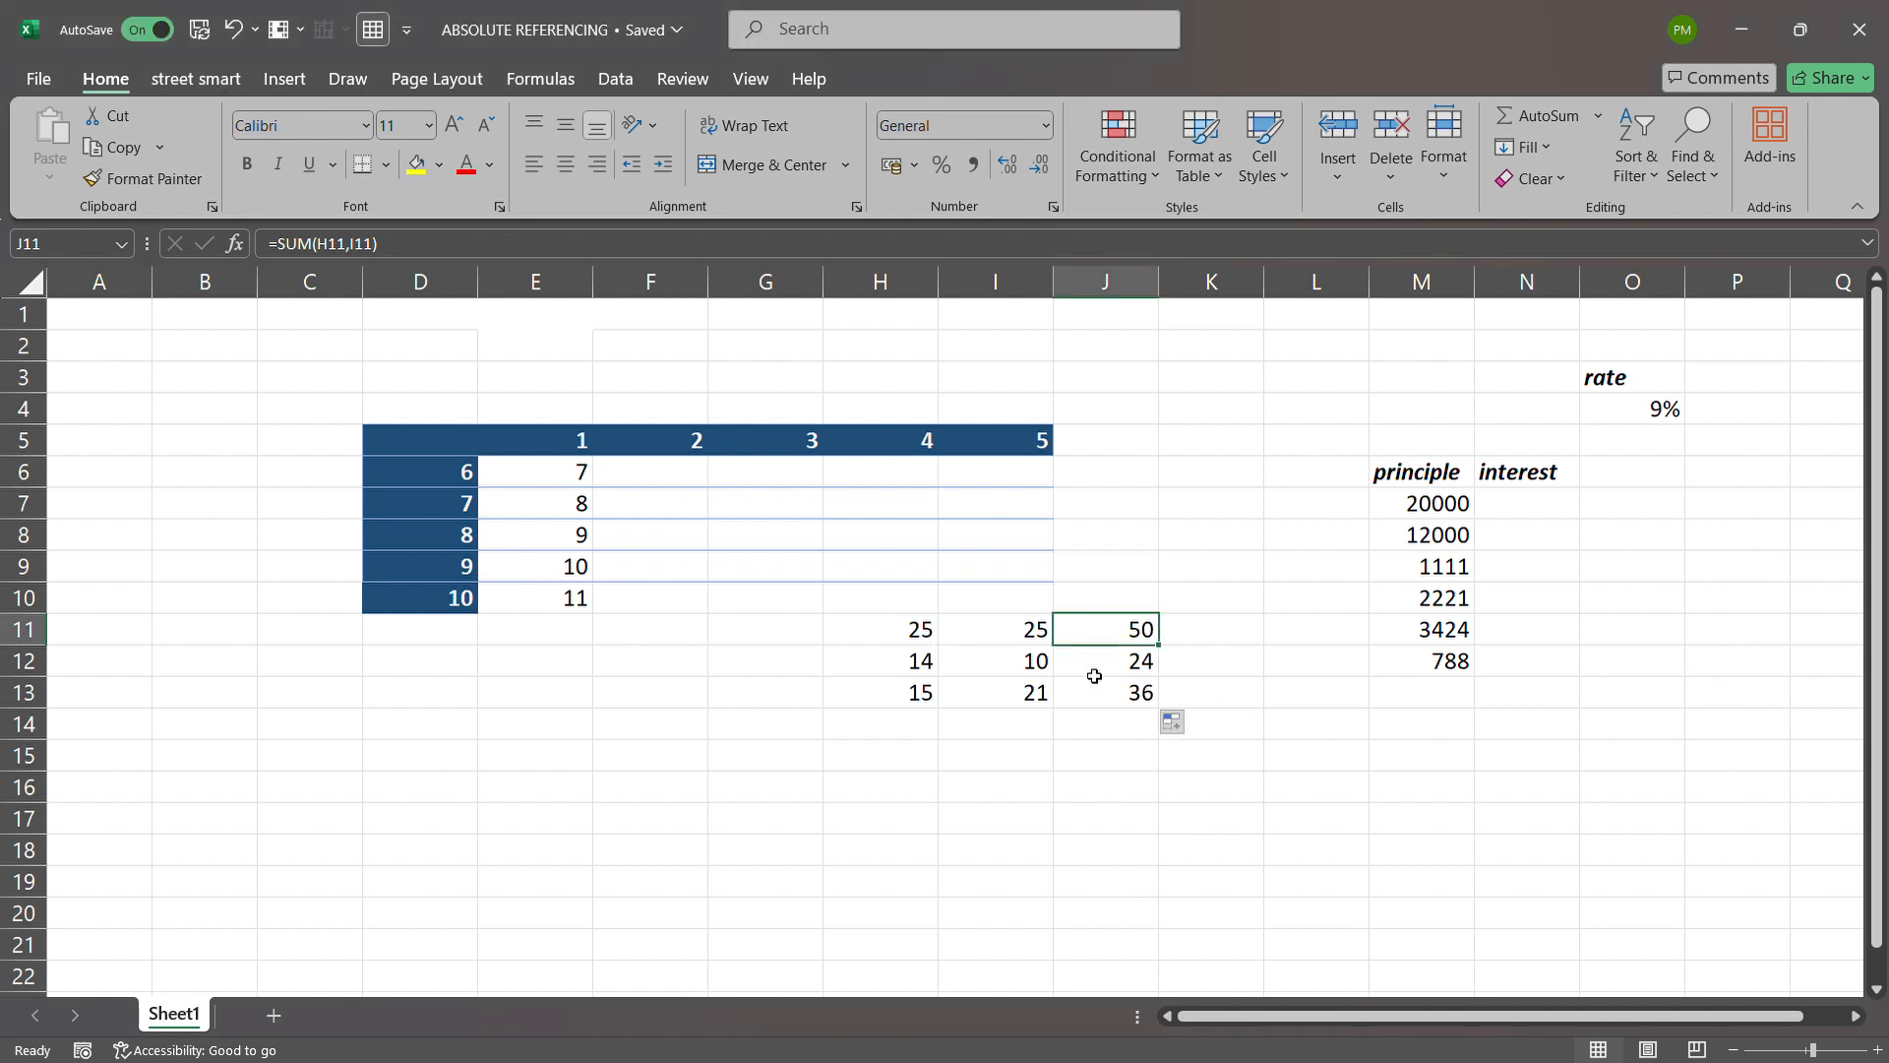
click(1149, 665)
key(F2)
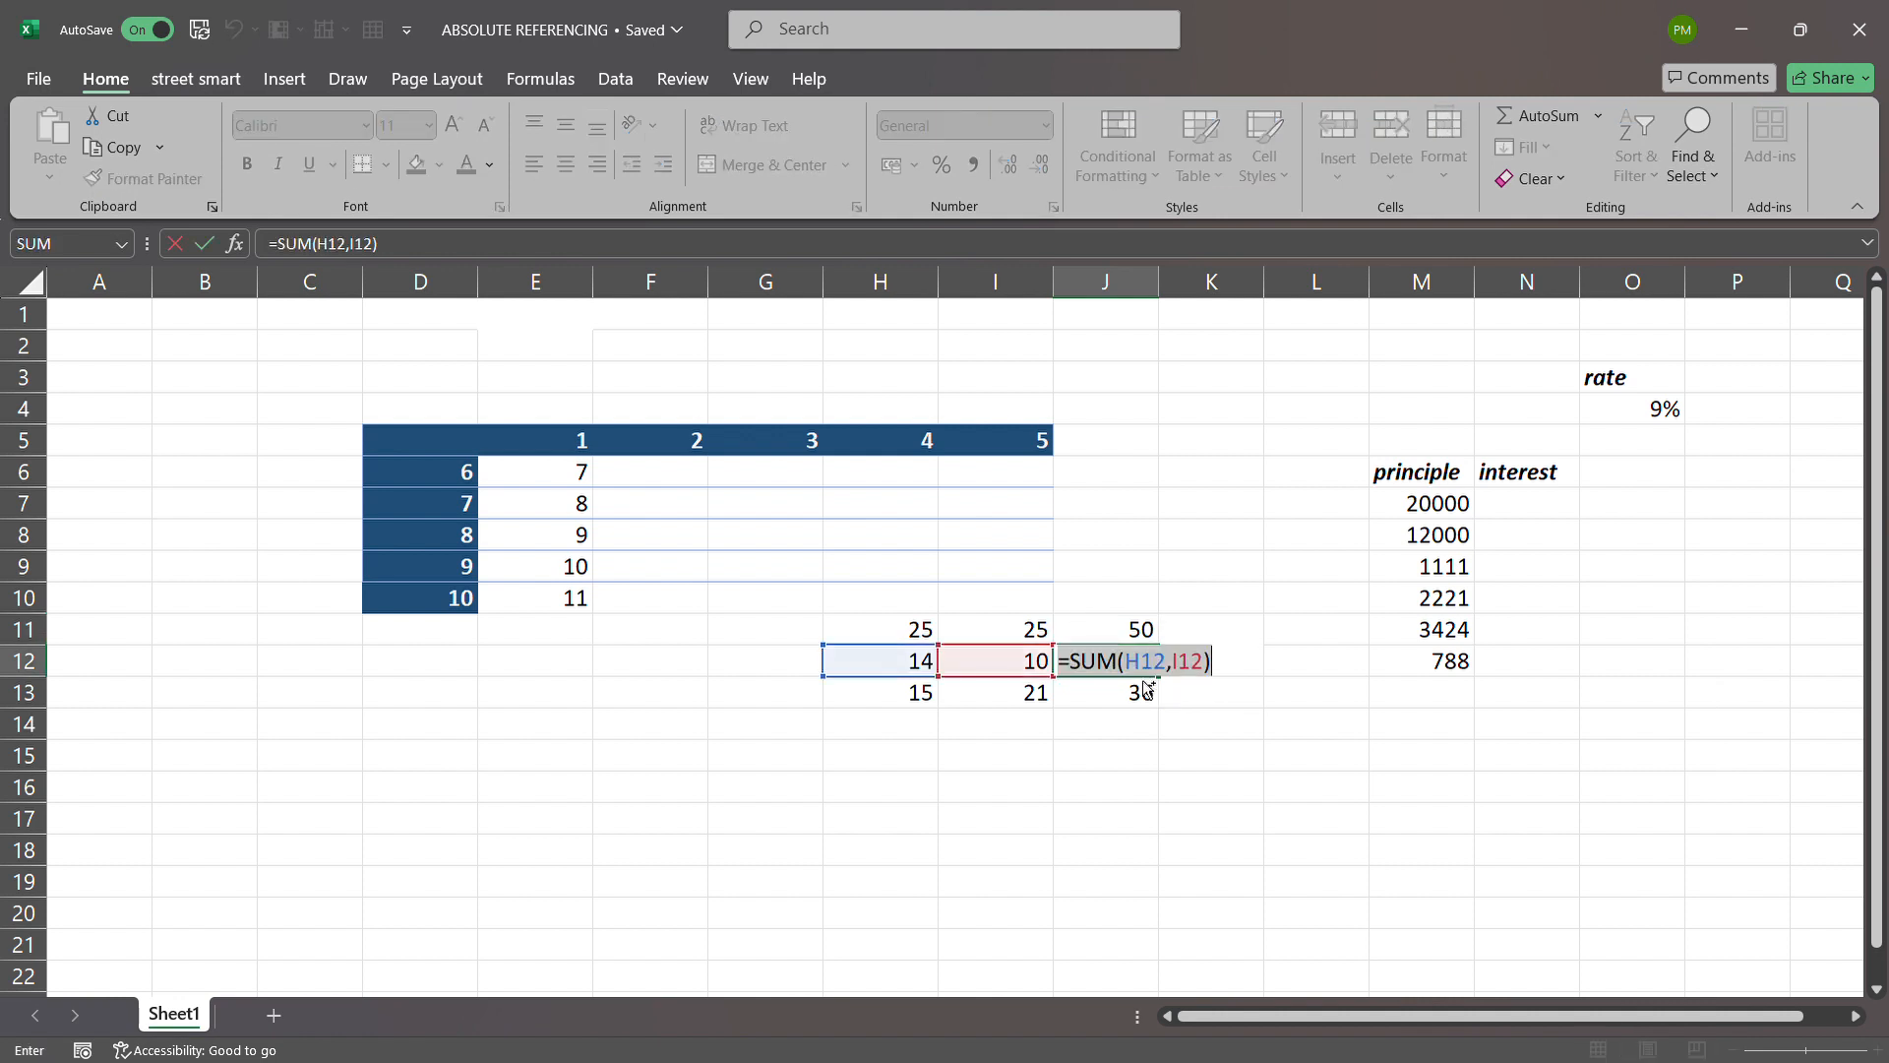
click(1840, 814)
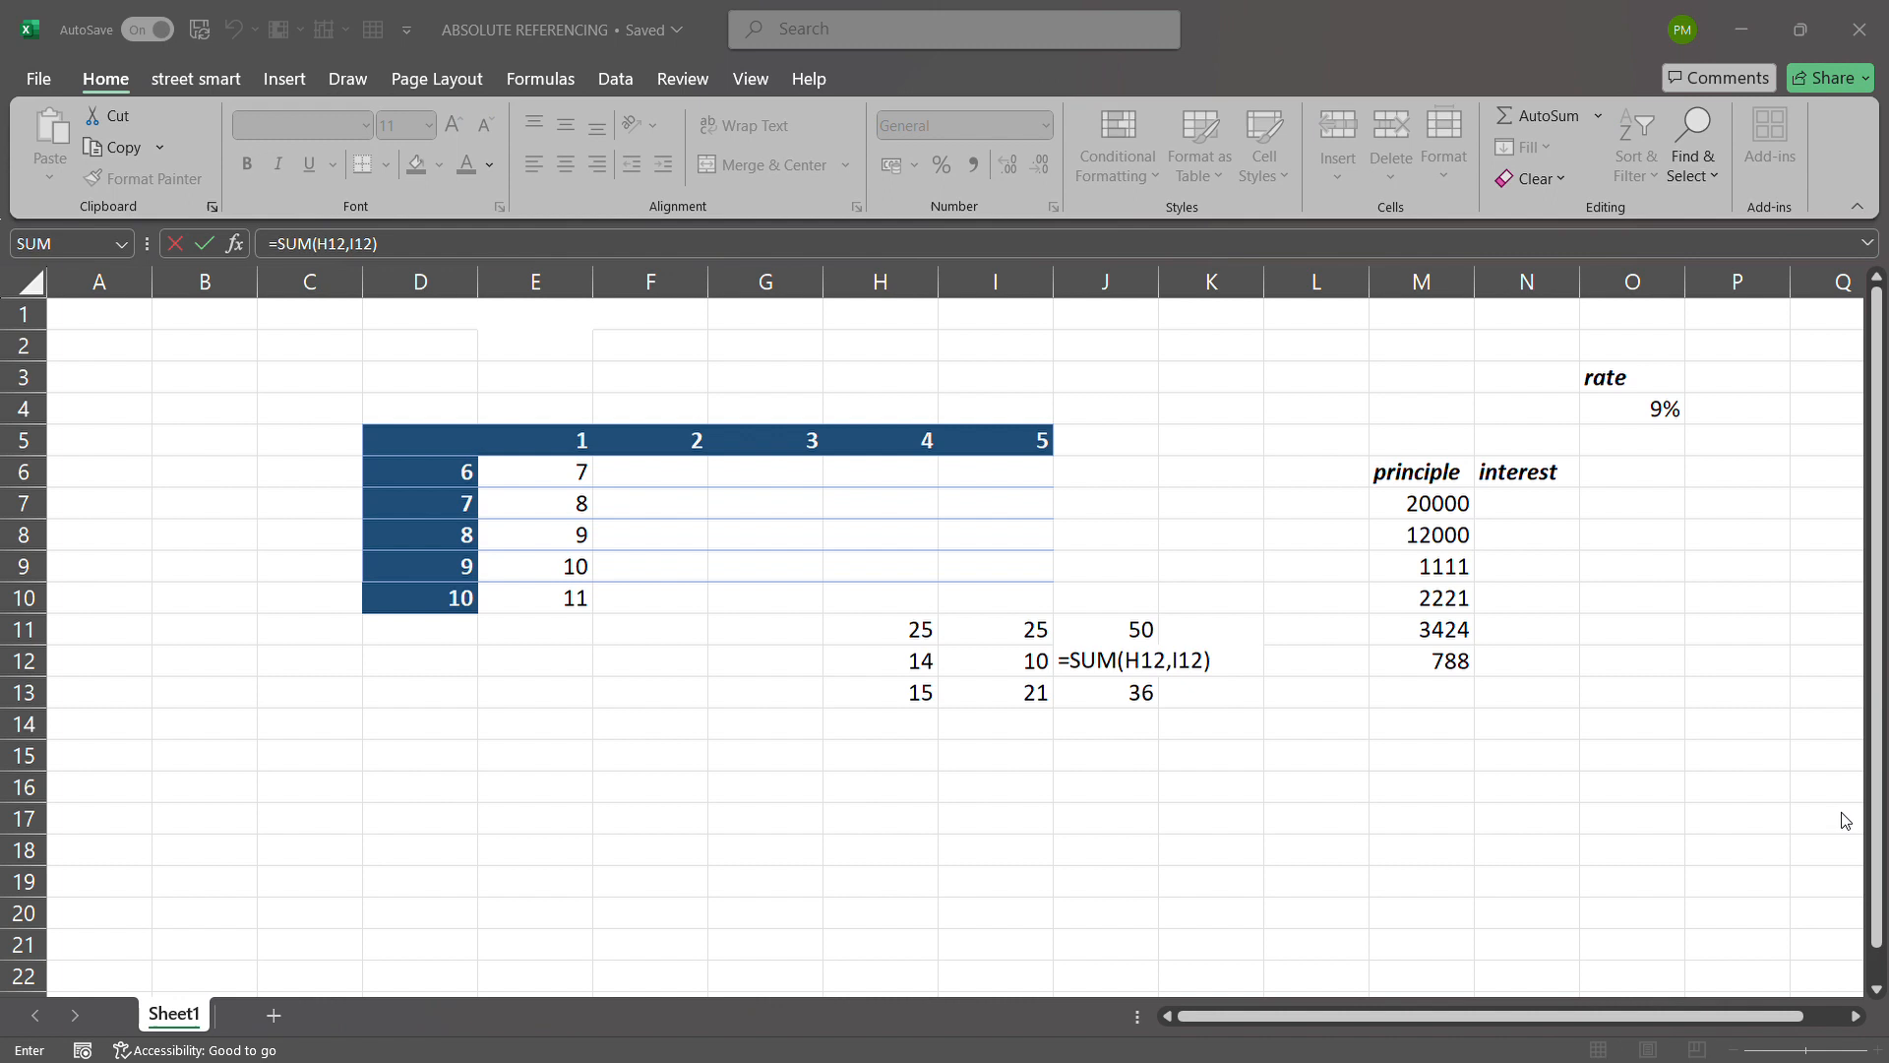
click(1741, 814)
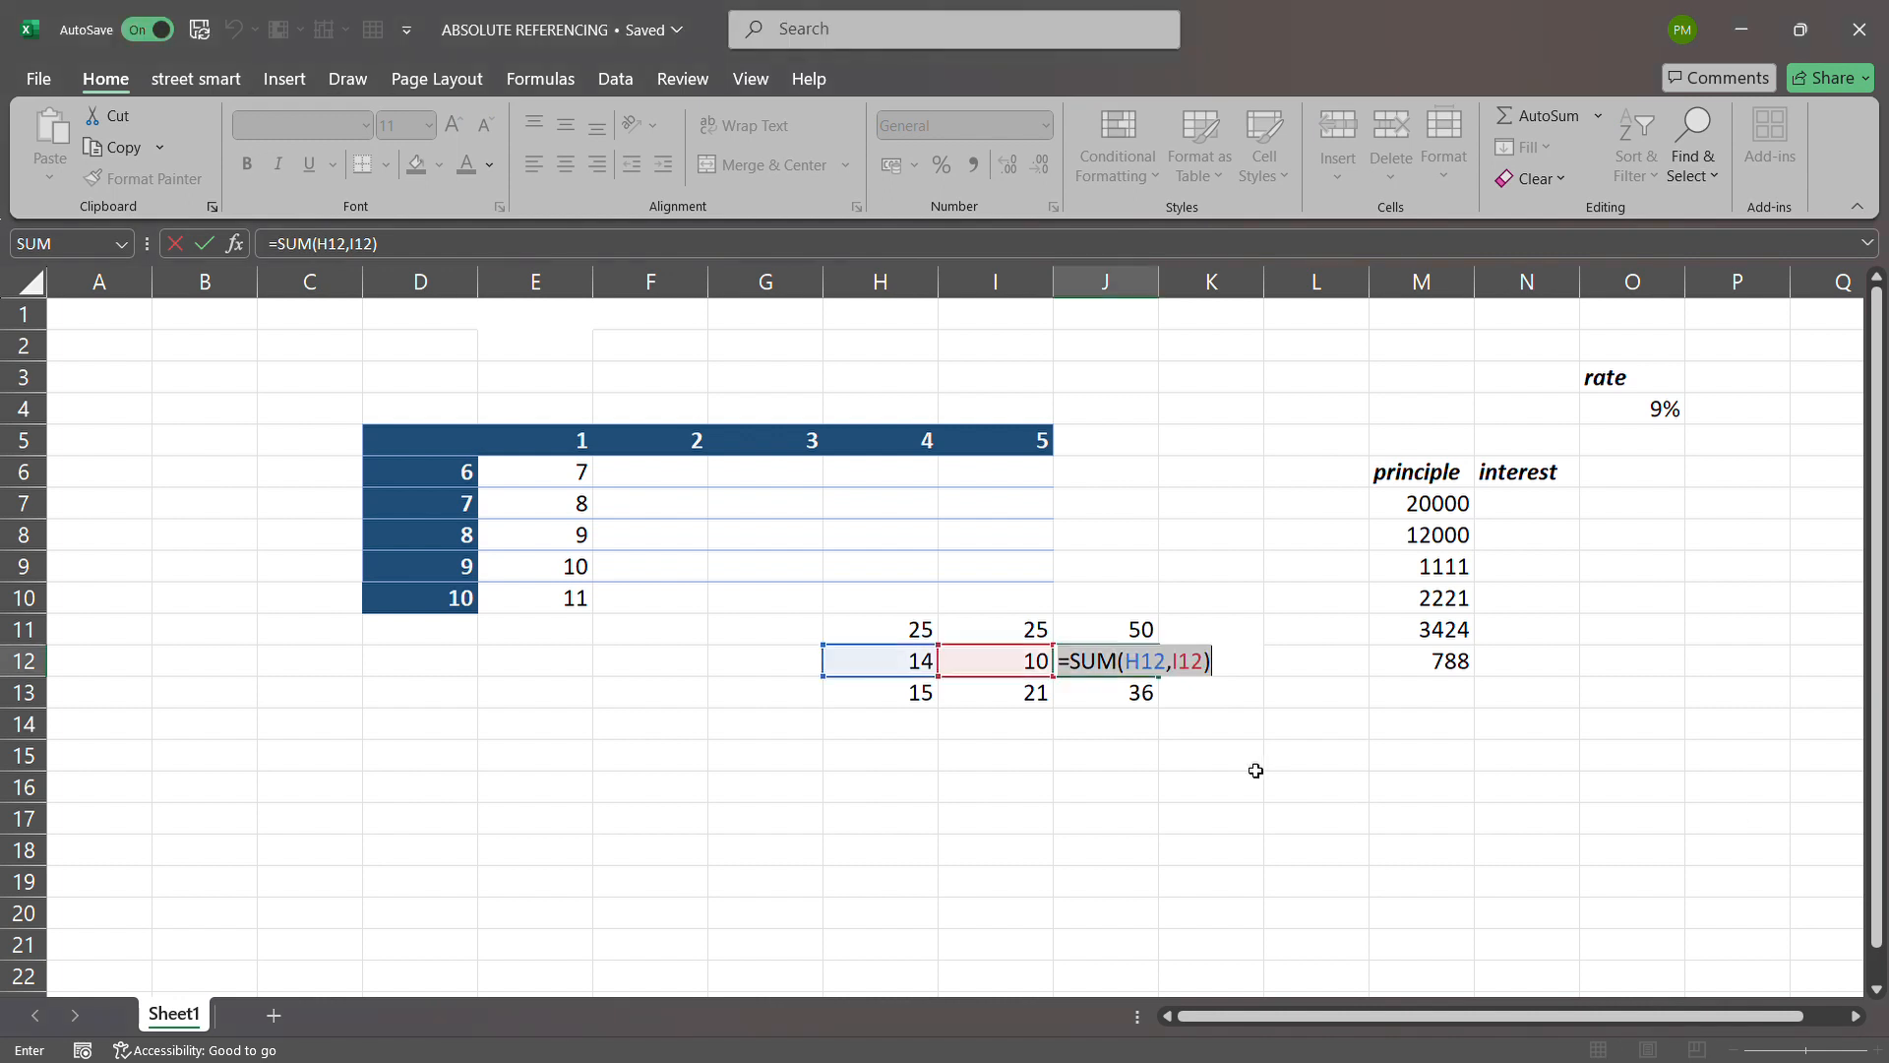
Delete the SUM formulas from cells J11 to J13
key(BackSpace)
double_click(1139, 707)
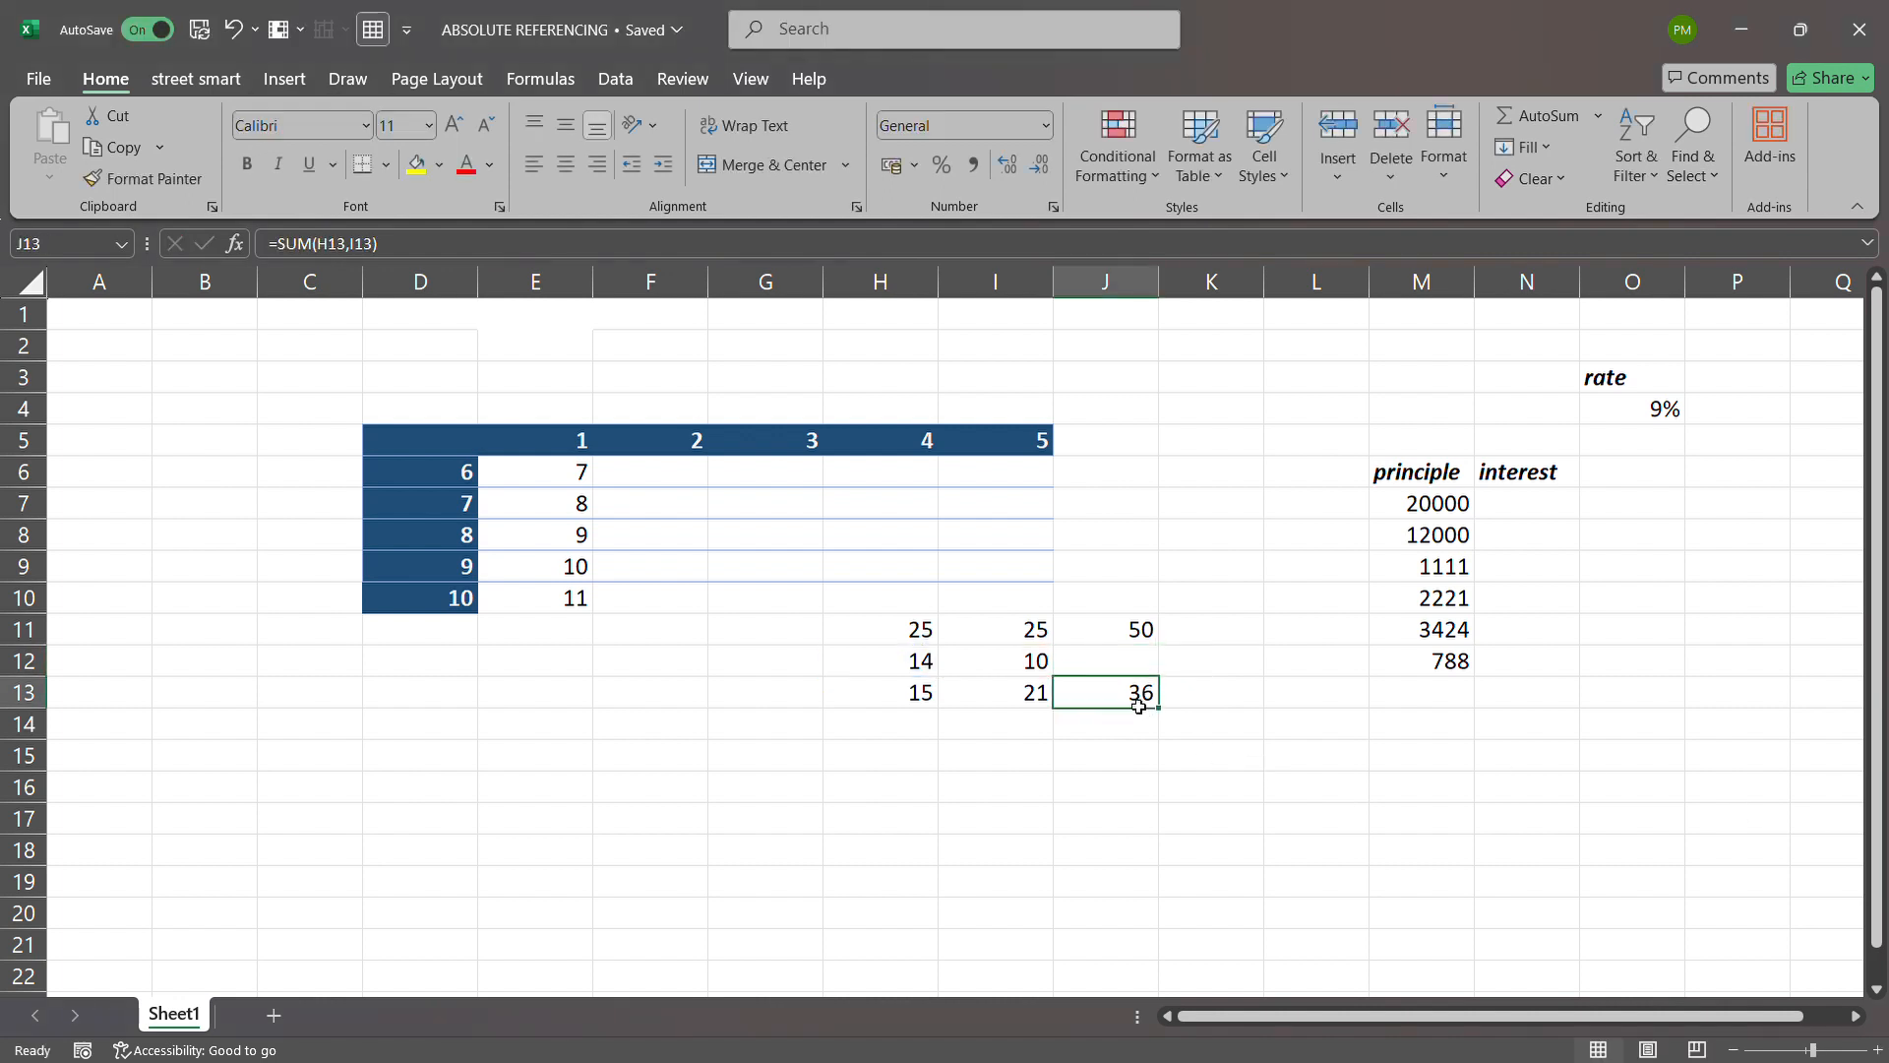
double_click(1137, 639)
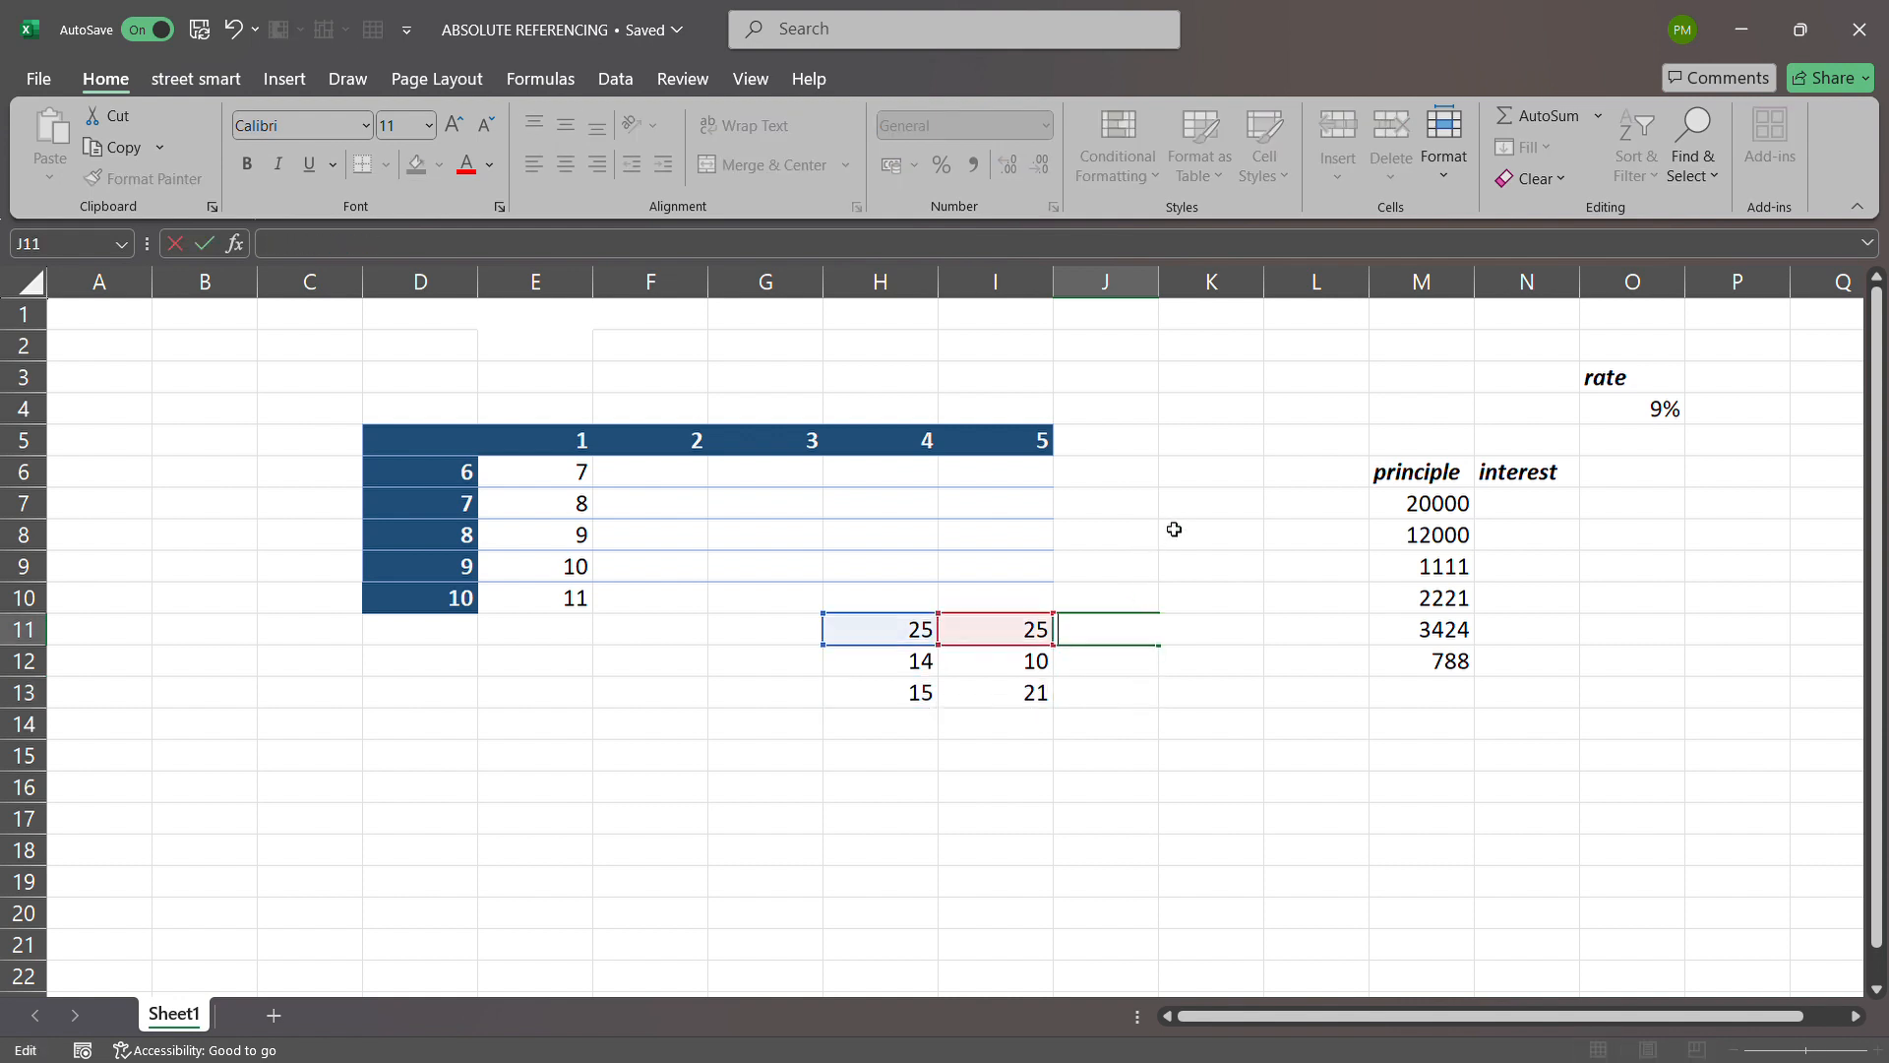
Delete the second column of numbers from cells I11 to I13
drag(1013, 631, 1018, 696)
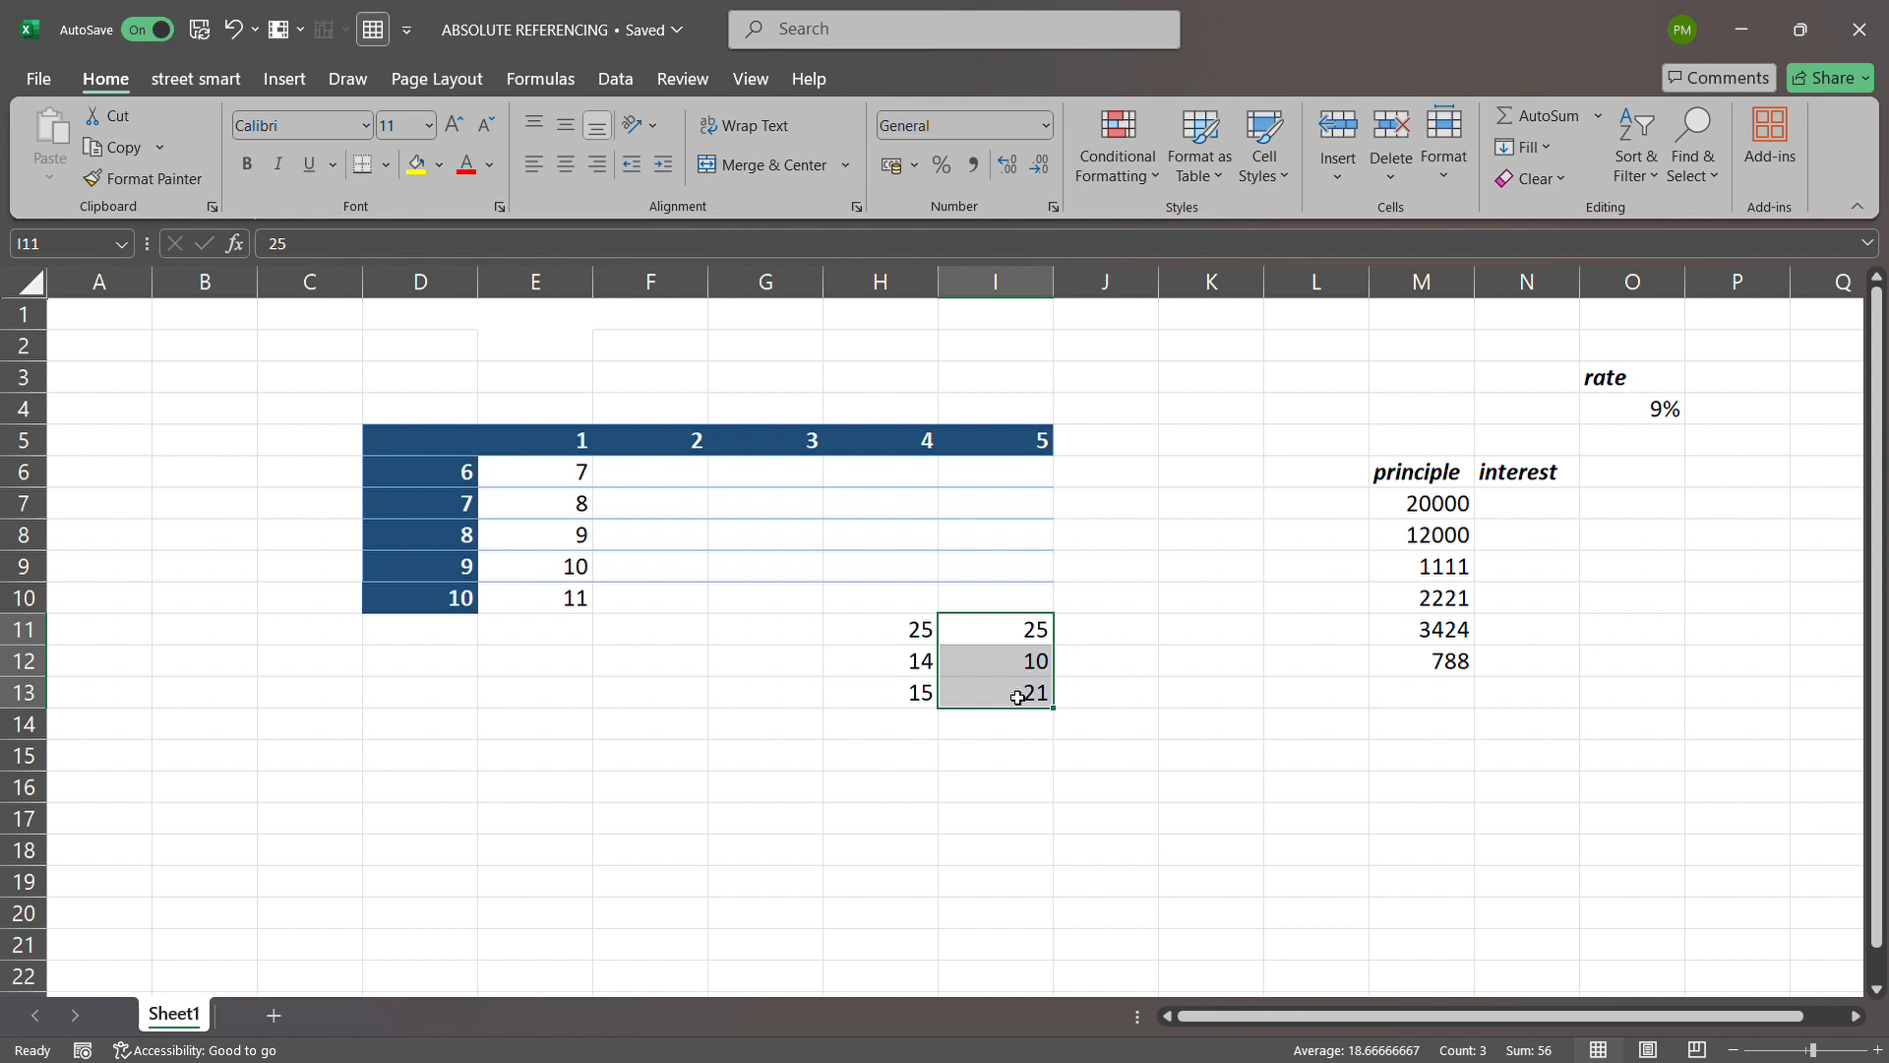
key(BackSpace)
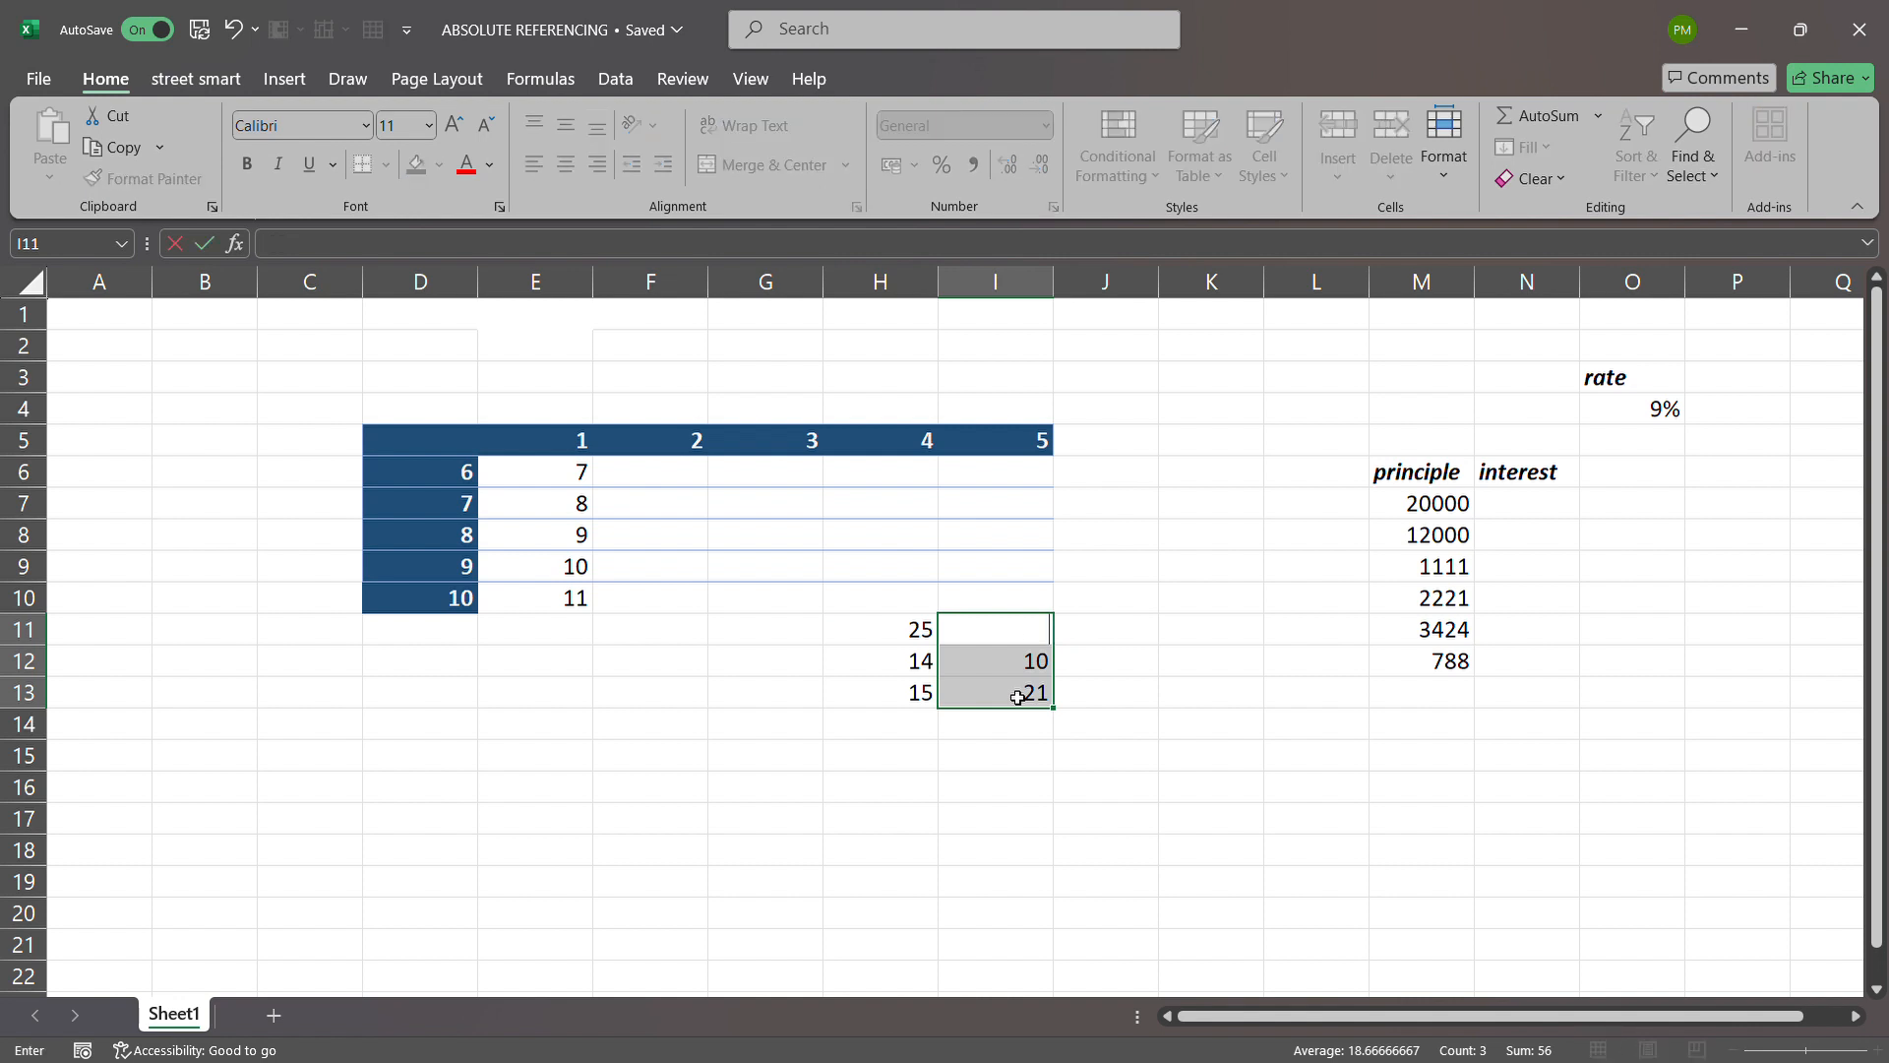
click(1018, 696)
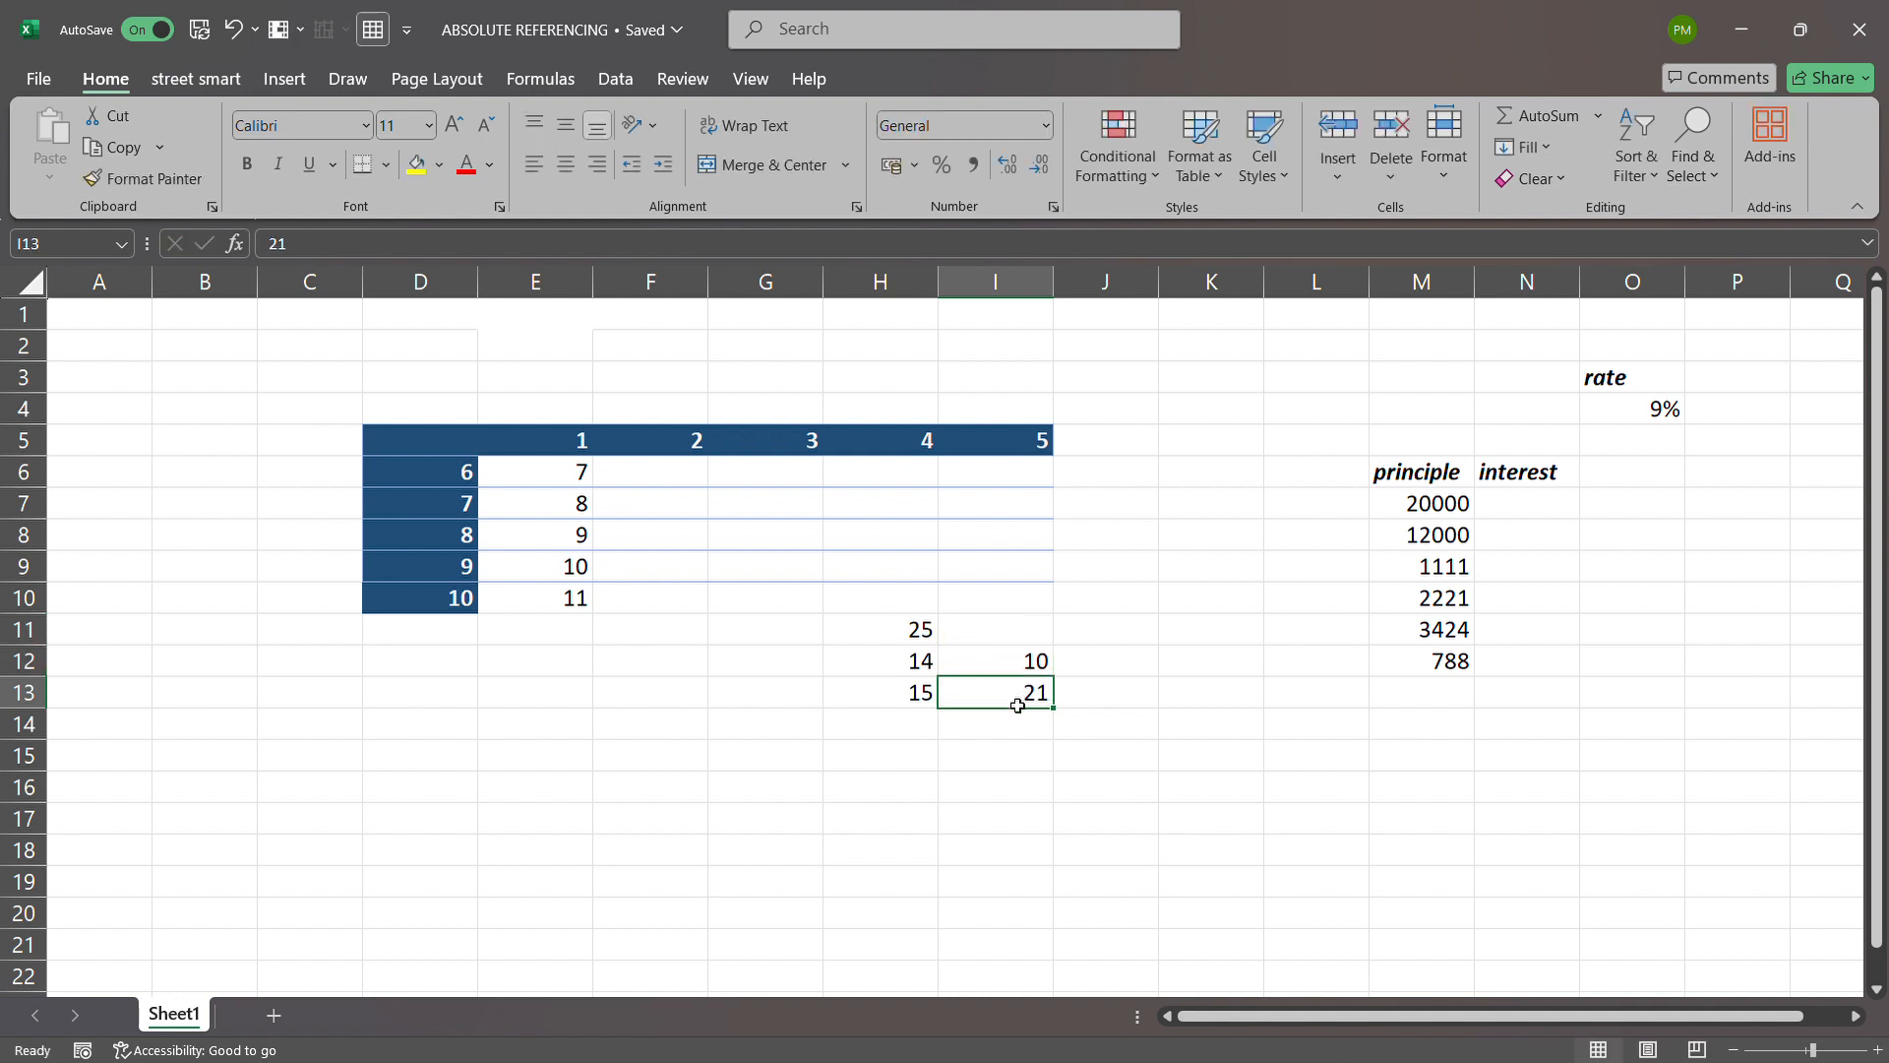
drag(1018, 697, 1019, 672)
key(Delete)
click(1016, 668)
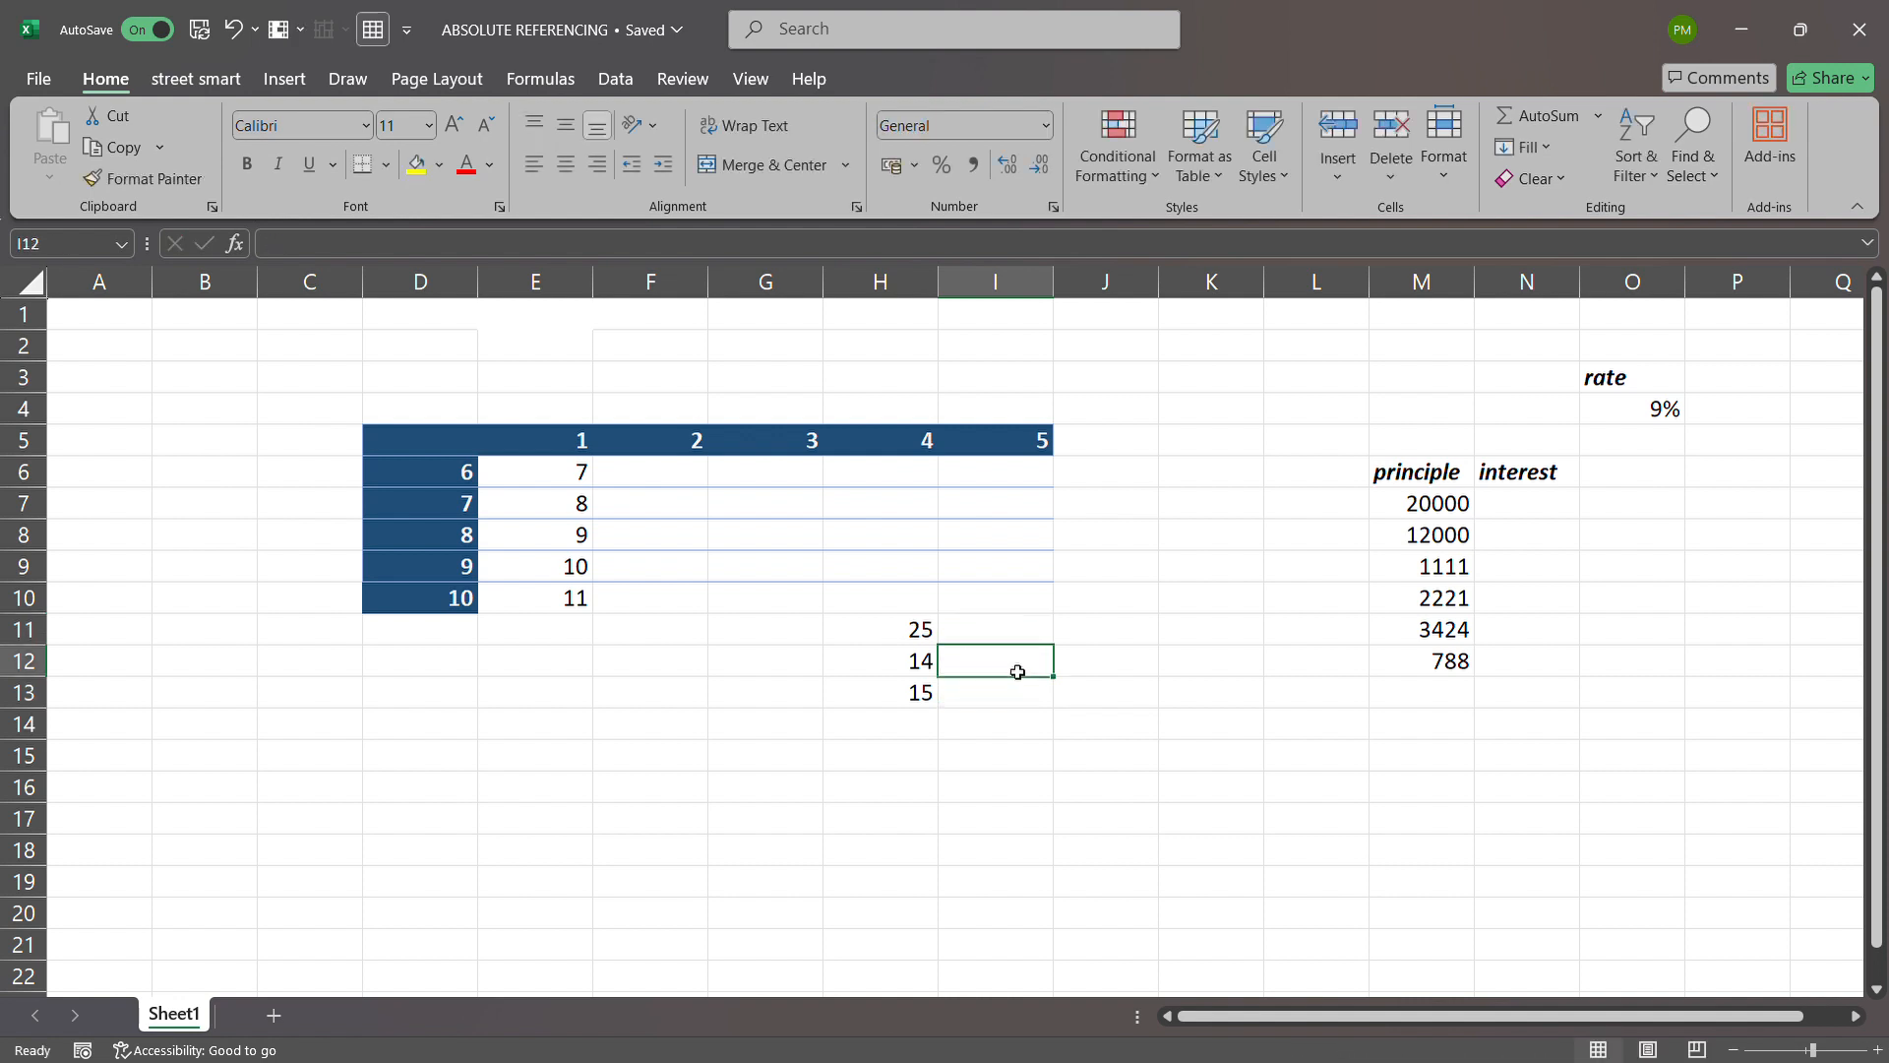
Enter the value 10 in cell K9
click(1207, 571)
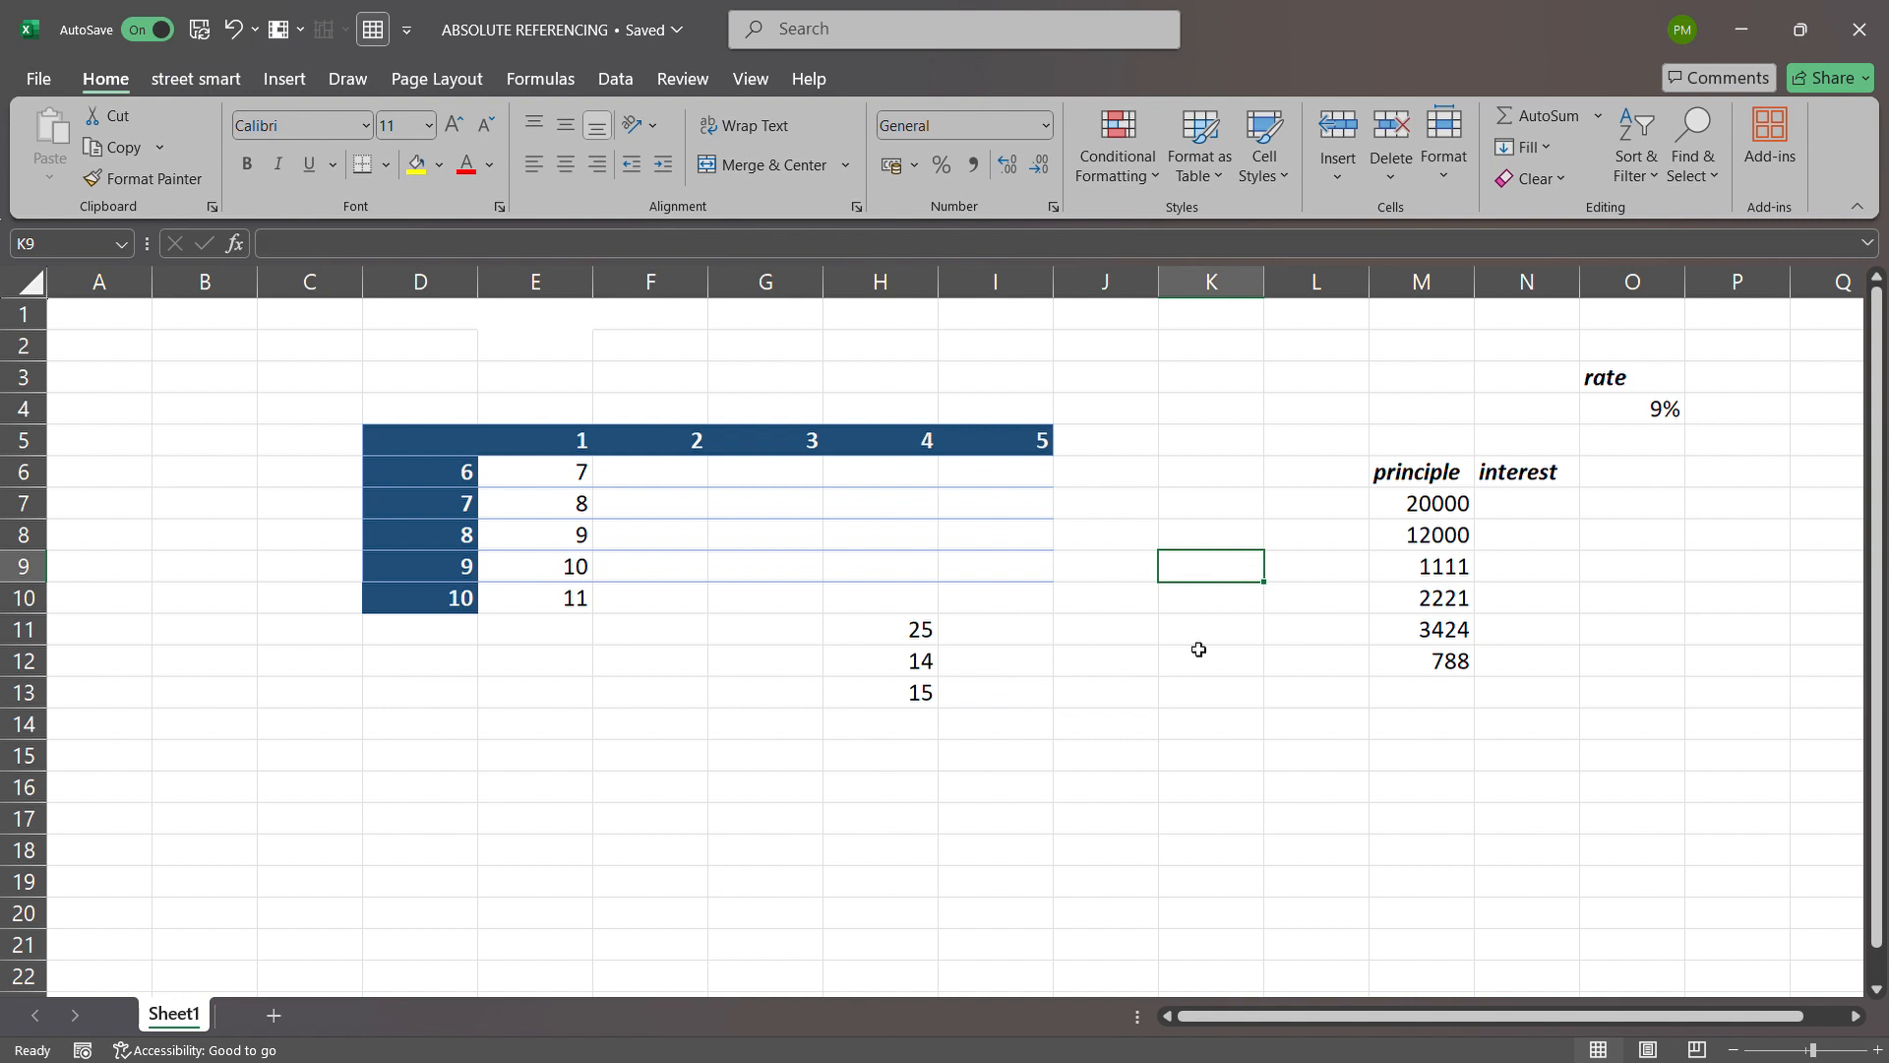
text(10)
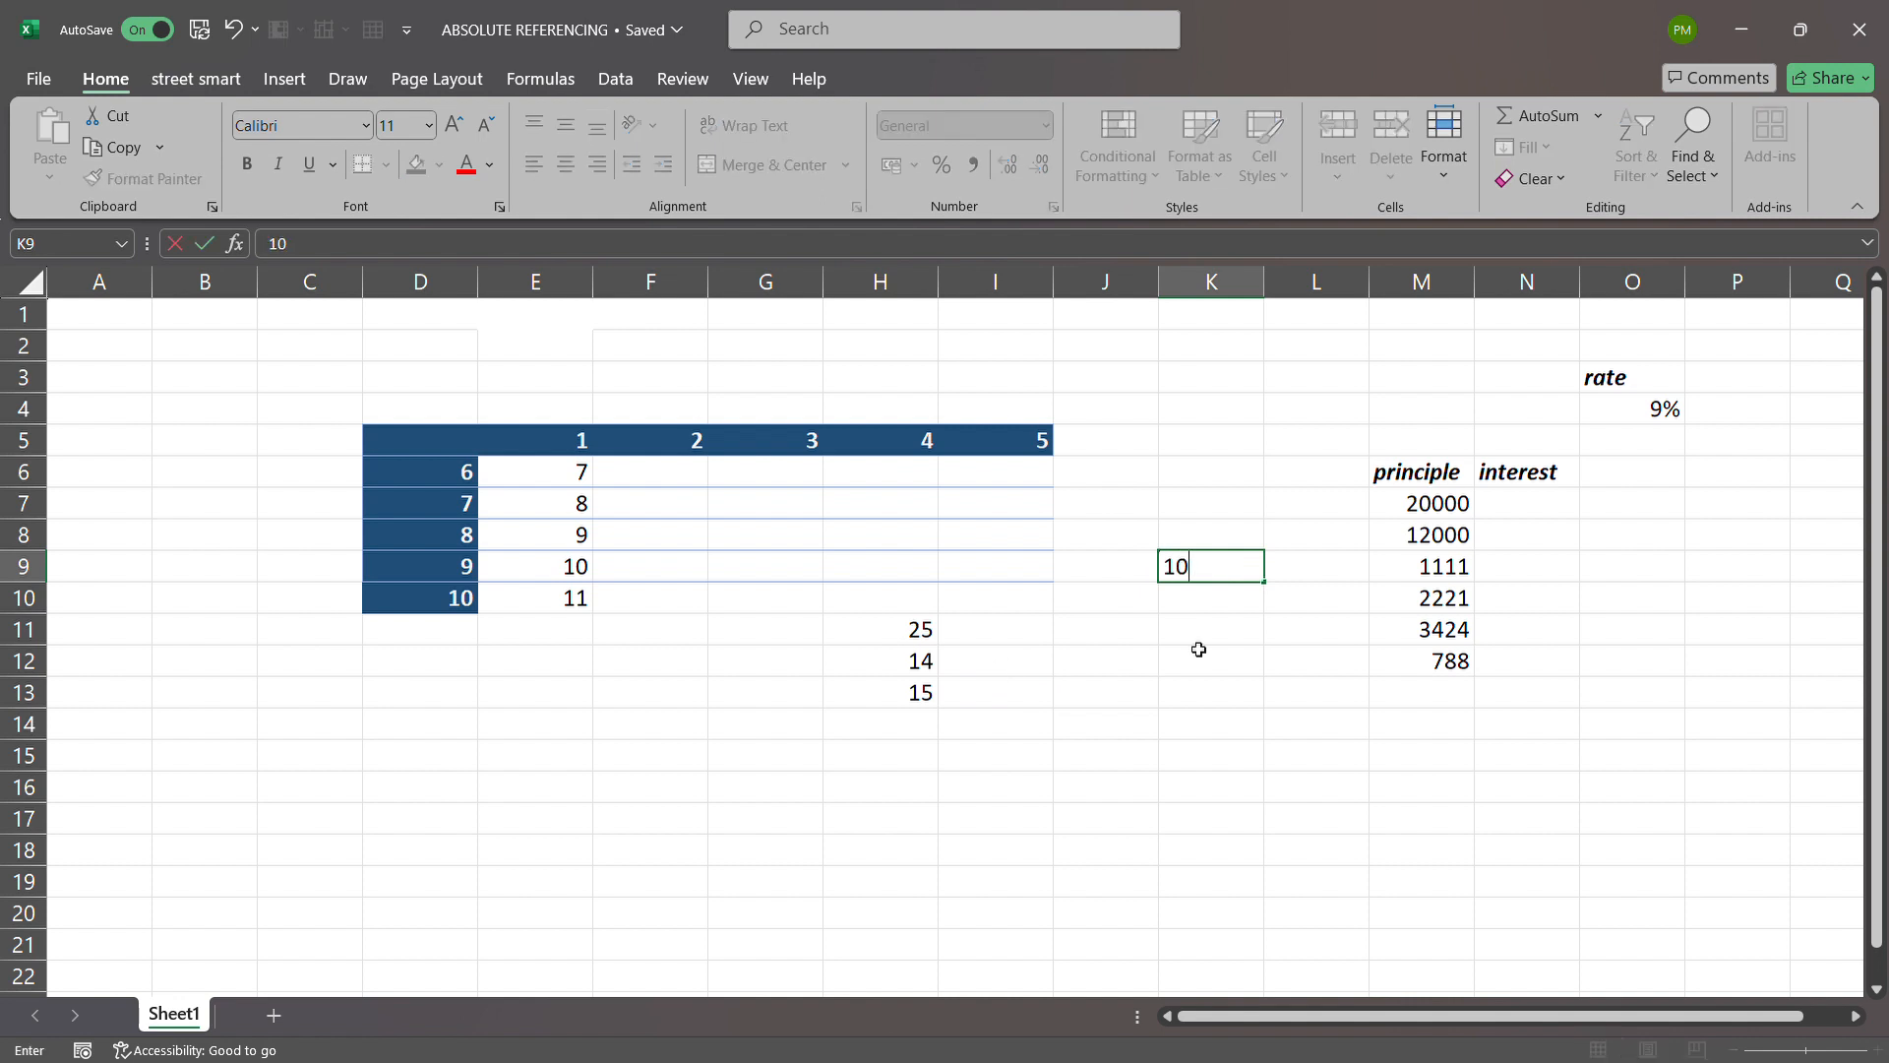
Enter the formula =H11*K9 in cell I11 and copy it down to I13
click(1006, 642)
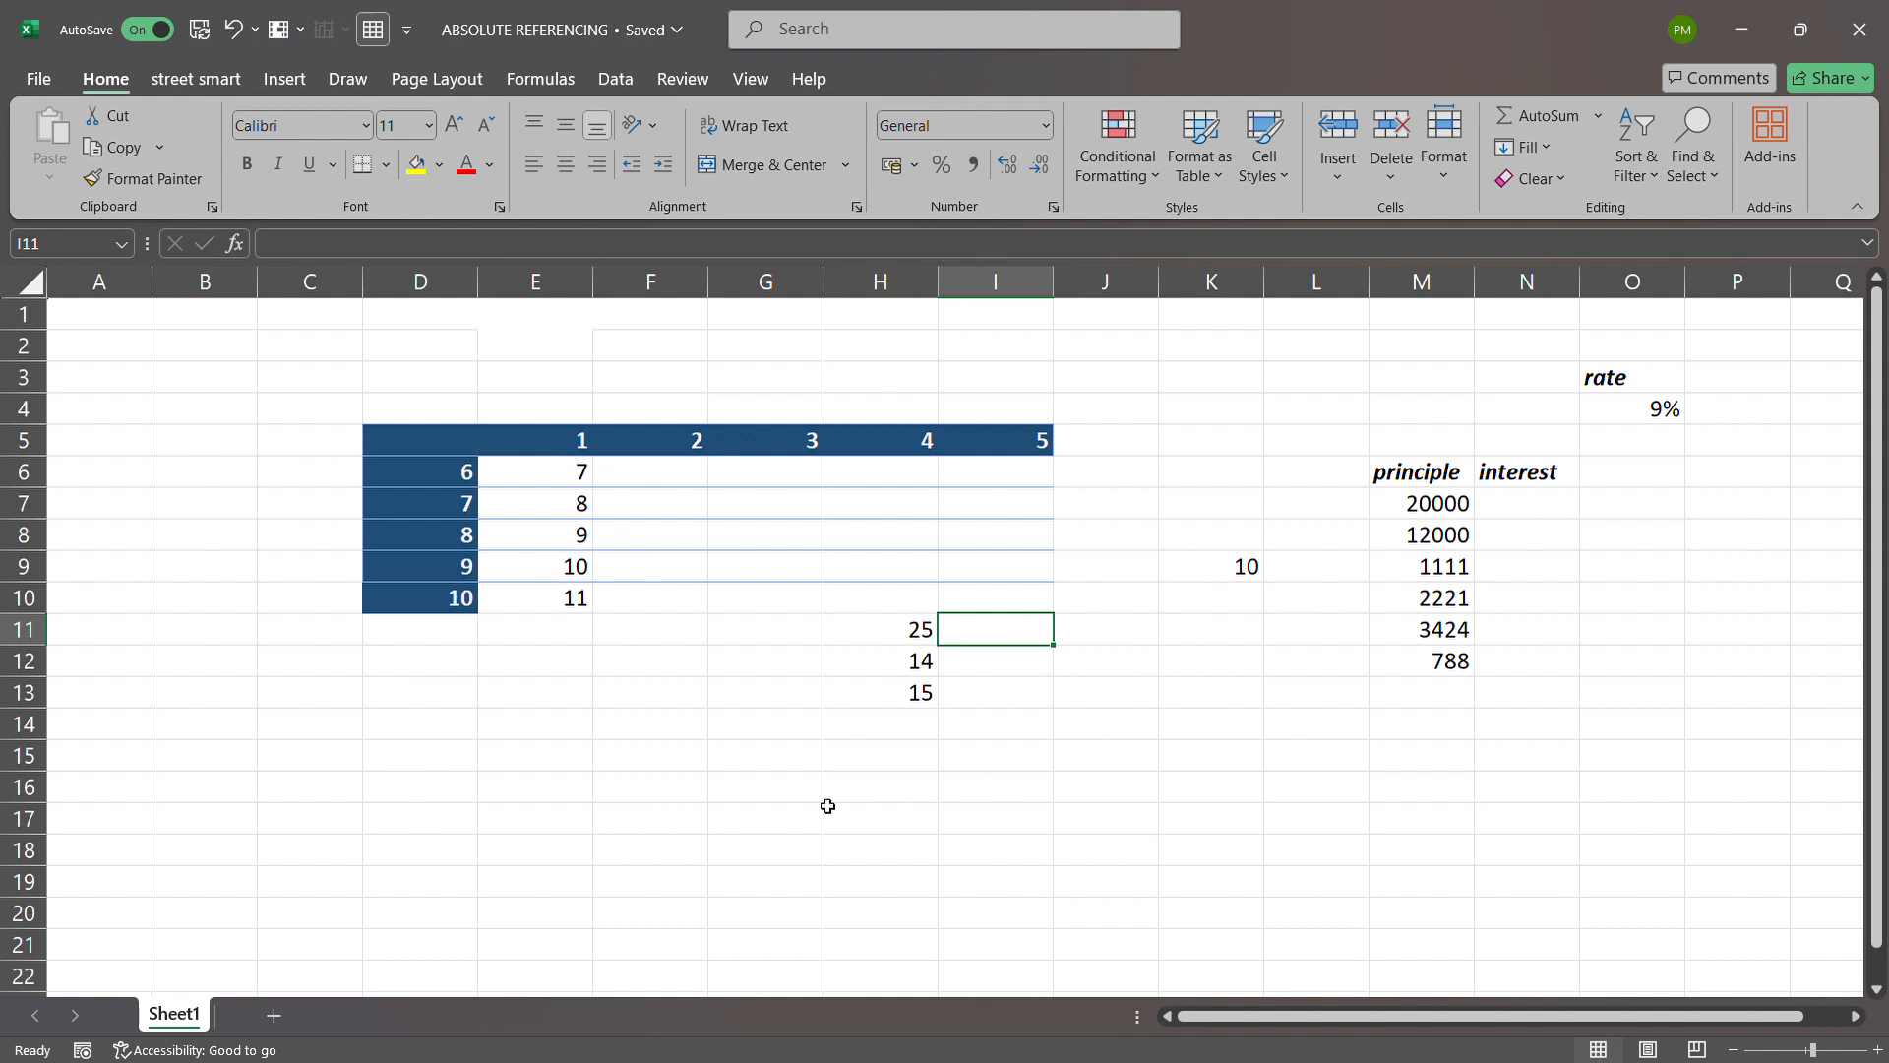
text(=)
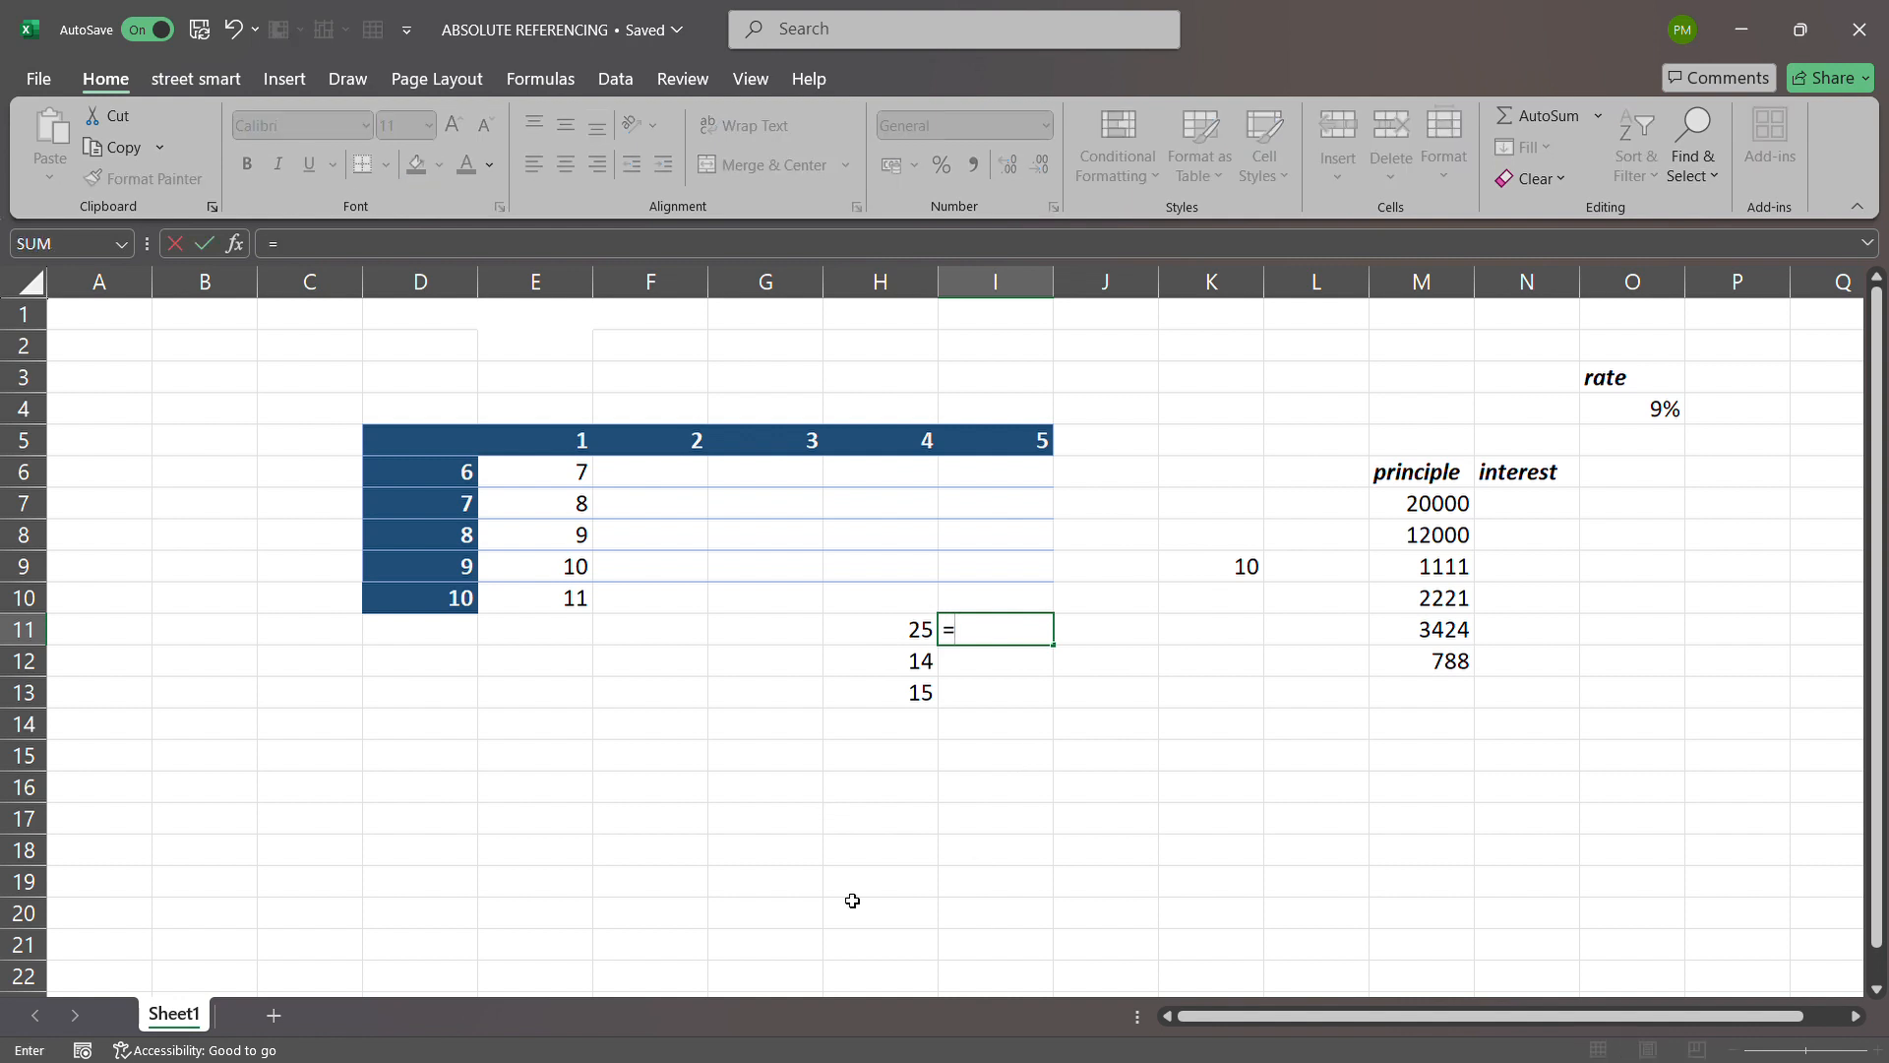
click(928, 641)
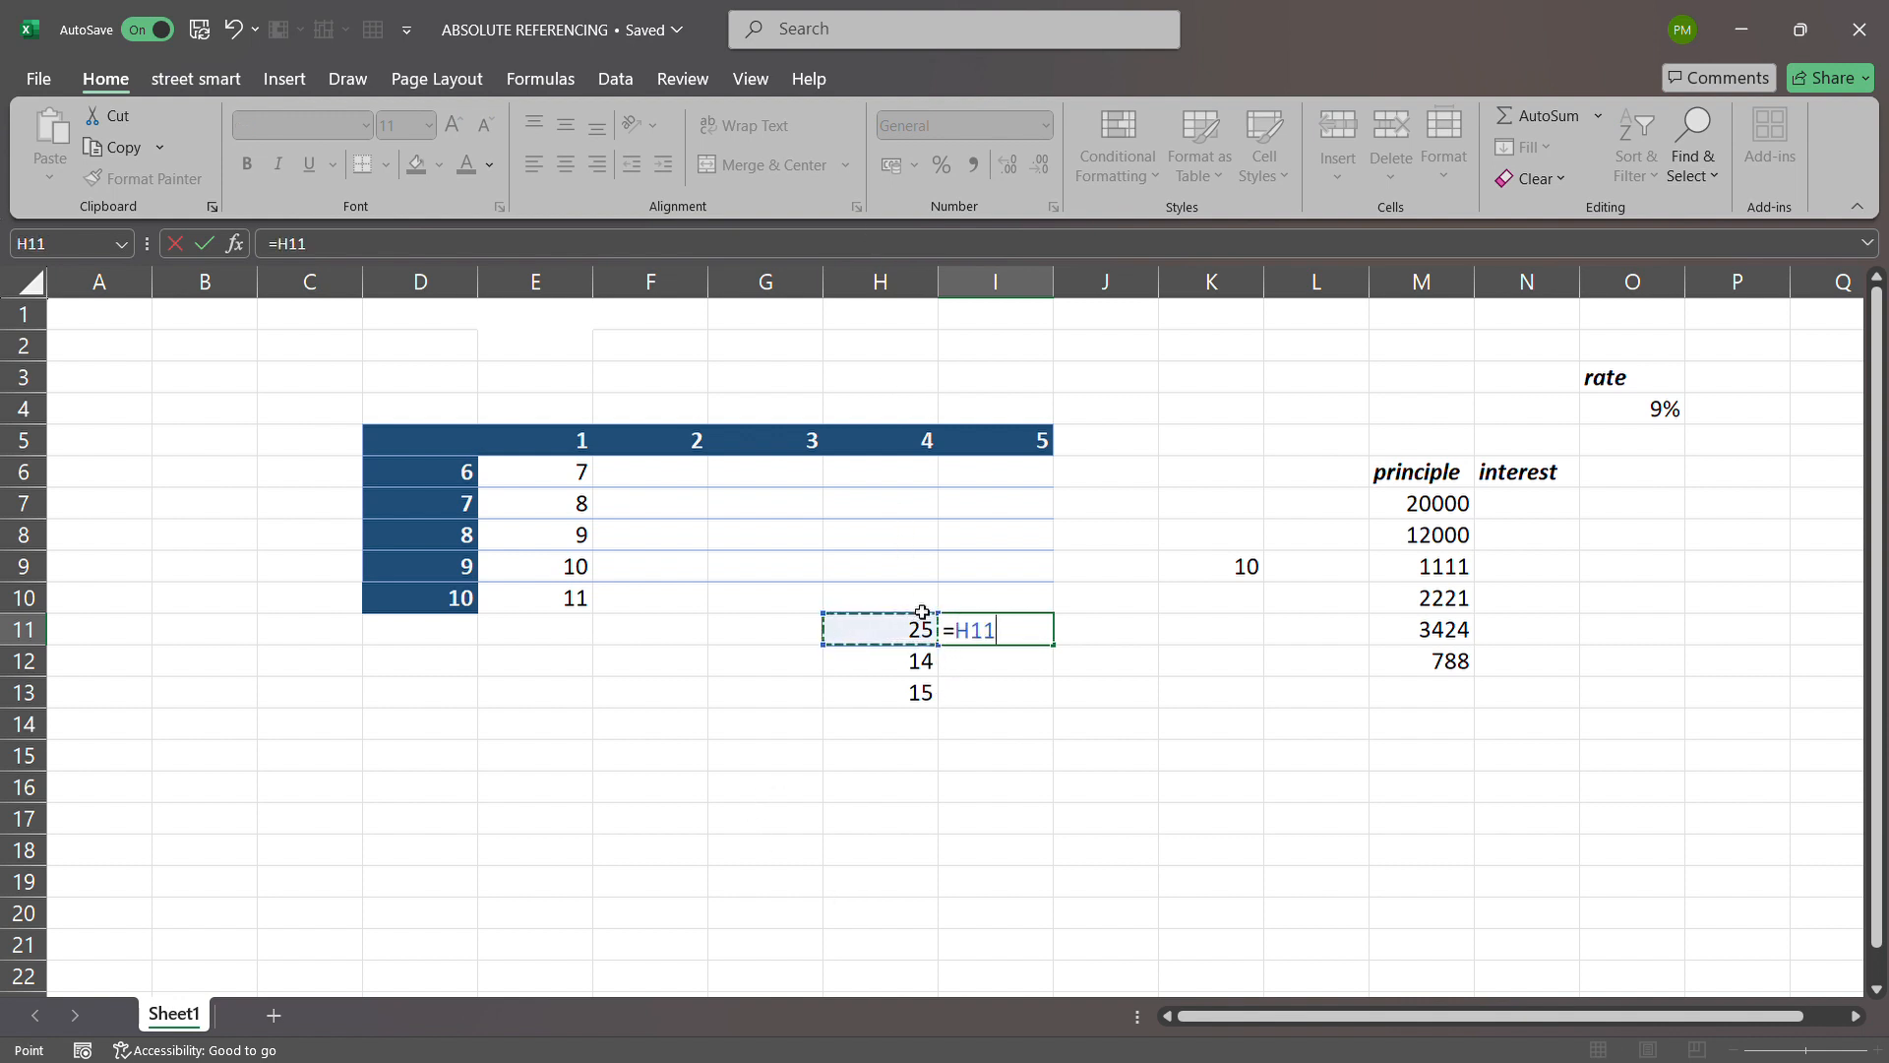
text(*)
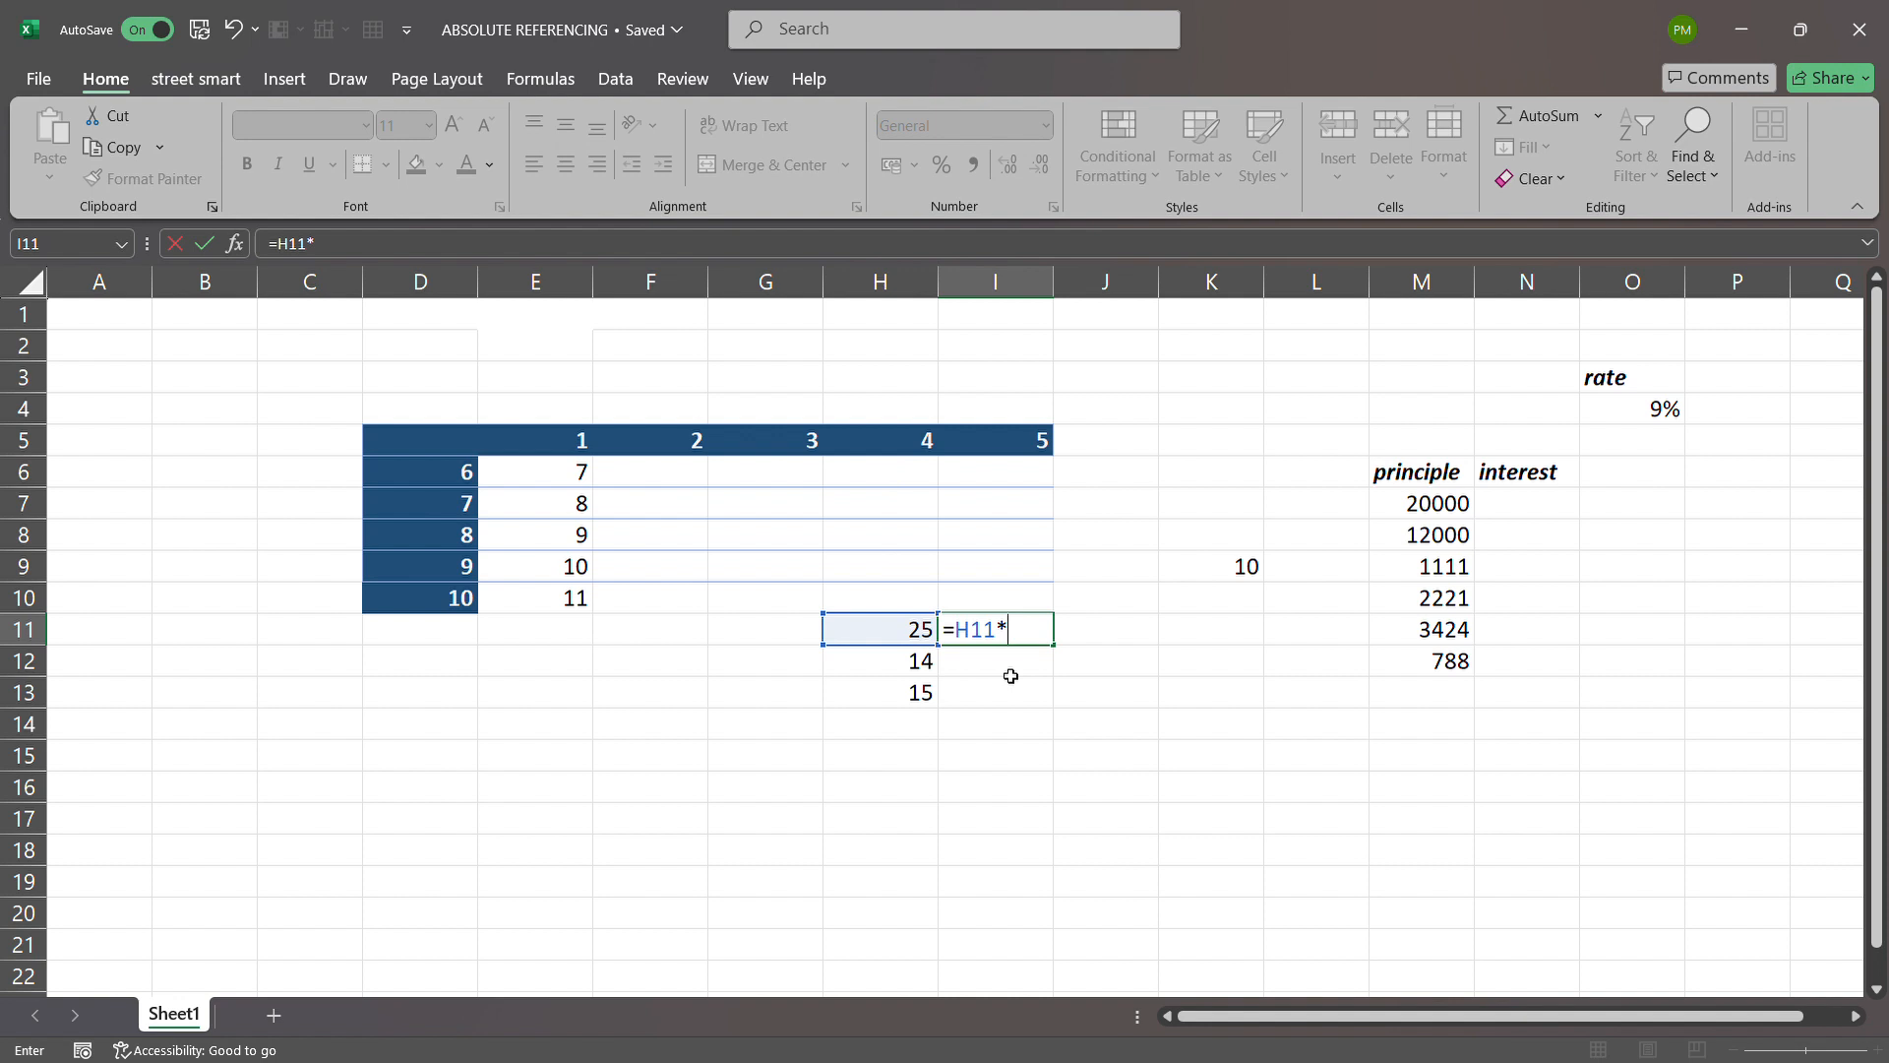
click(1227, 576)
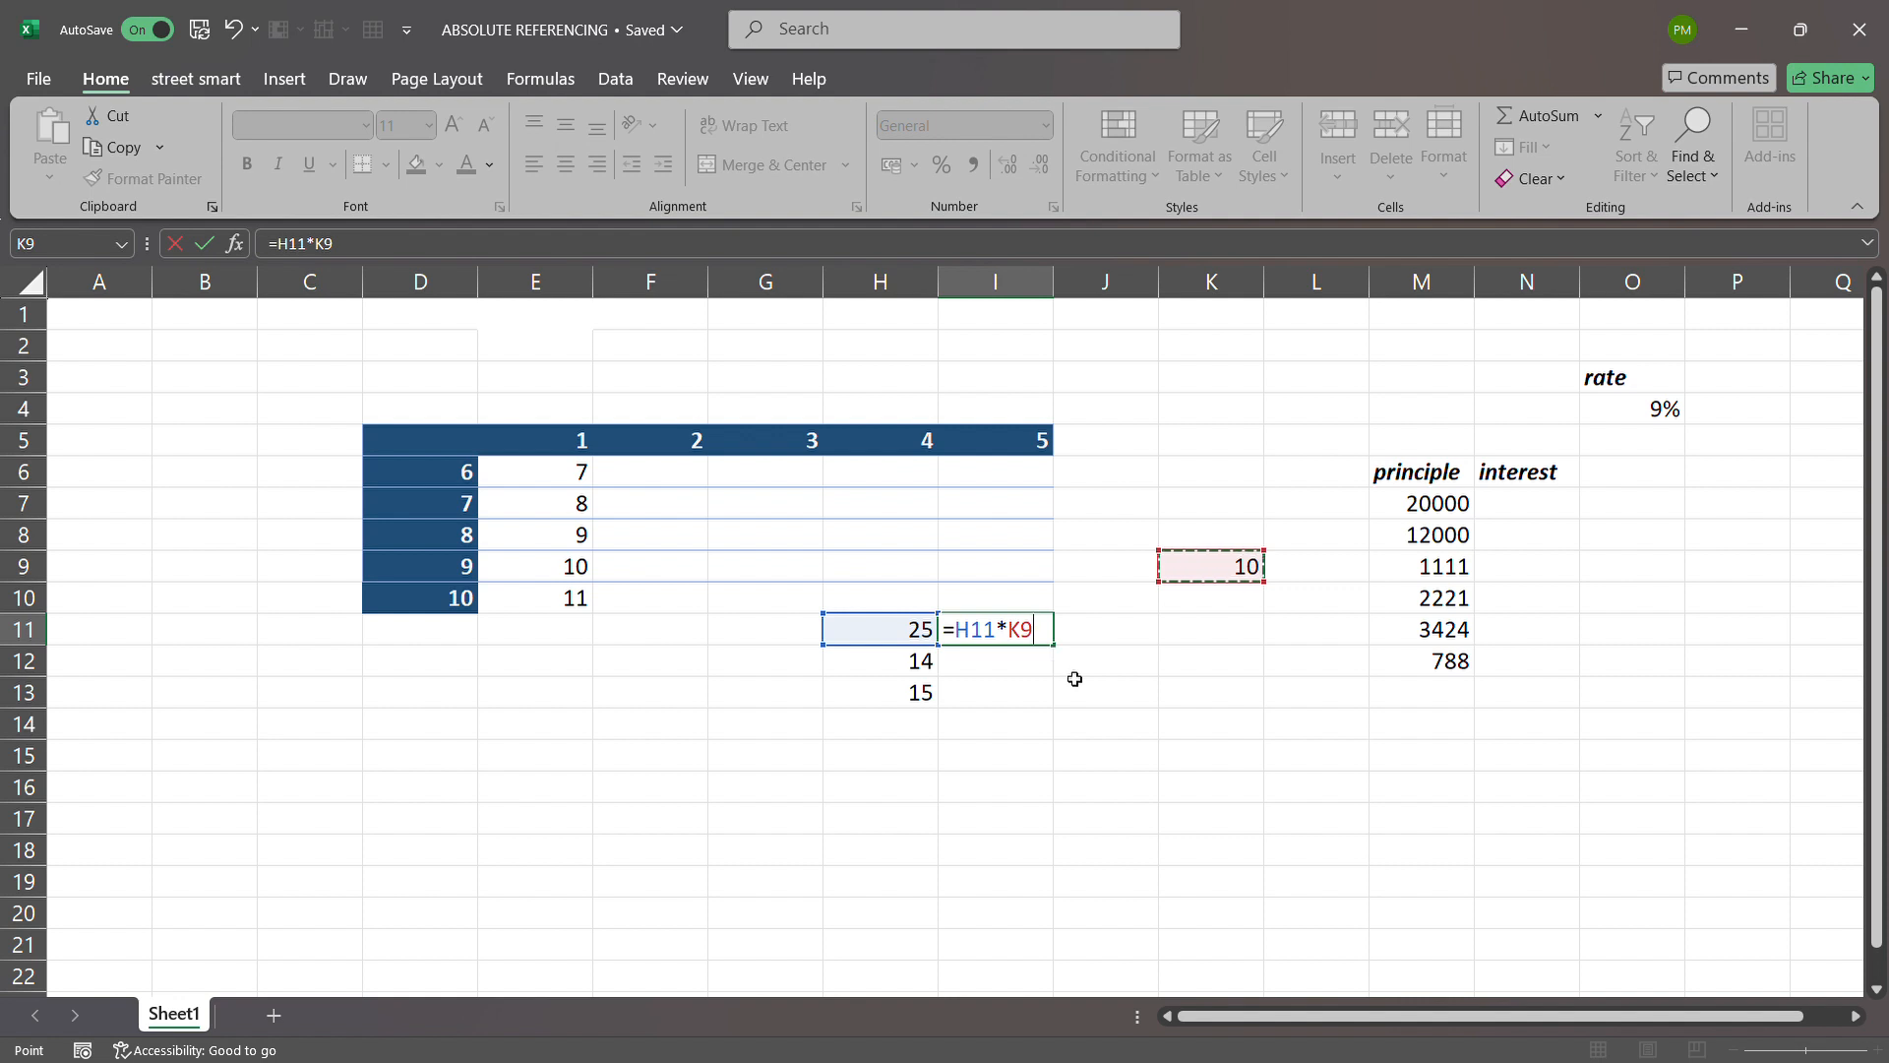
key(Return)
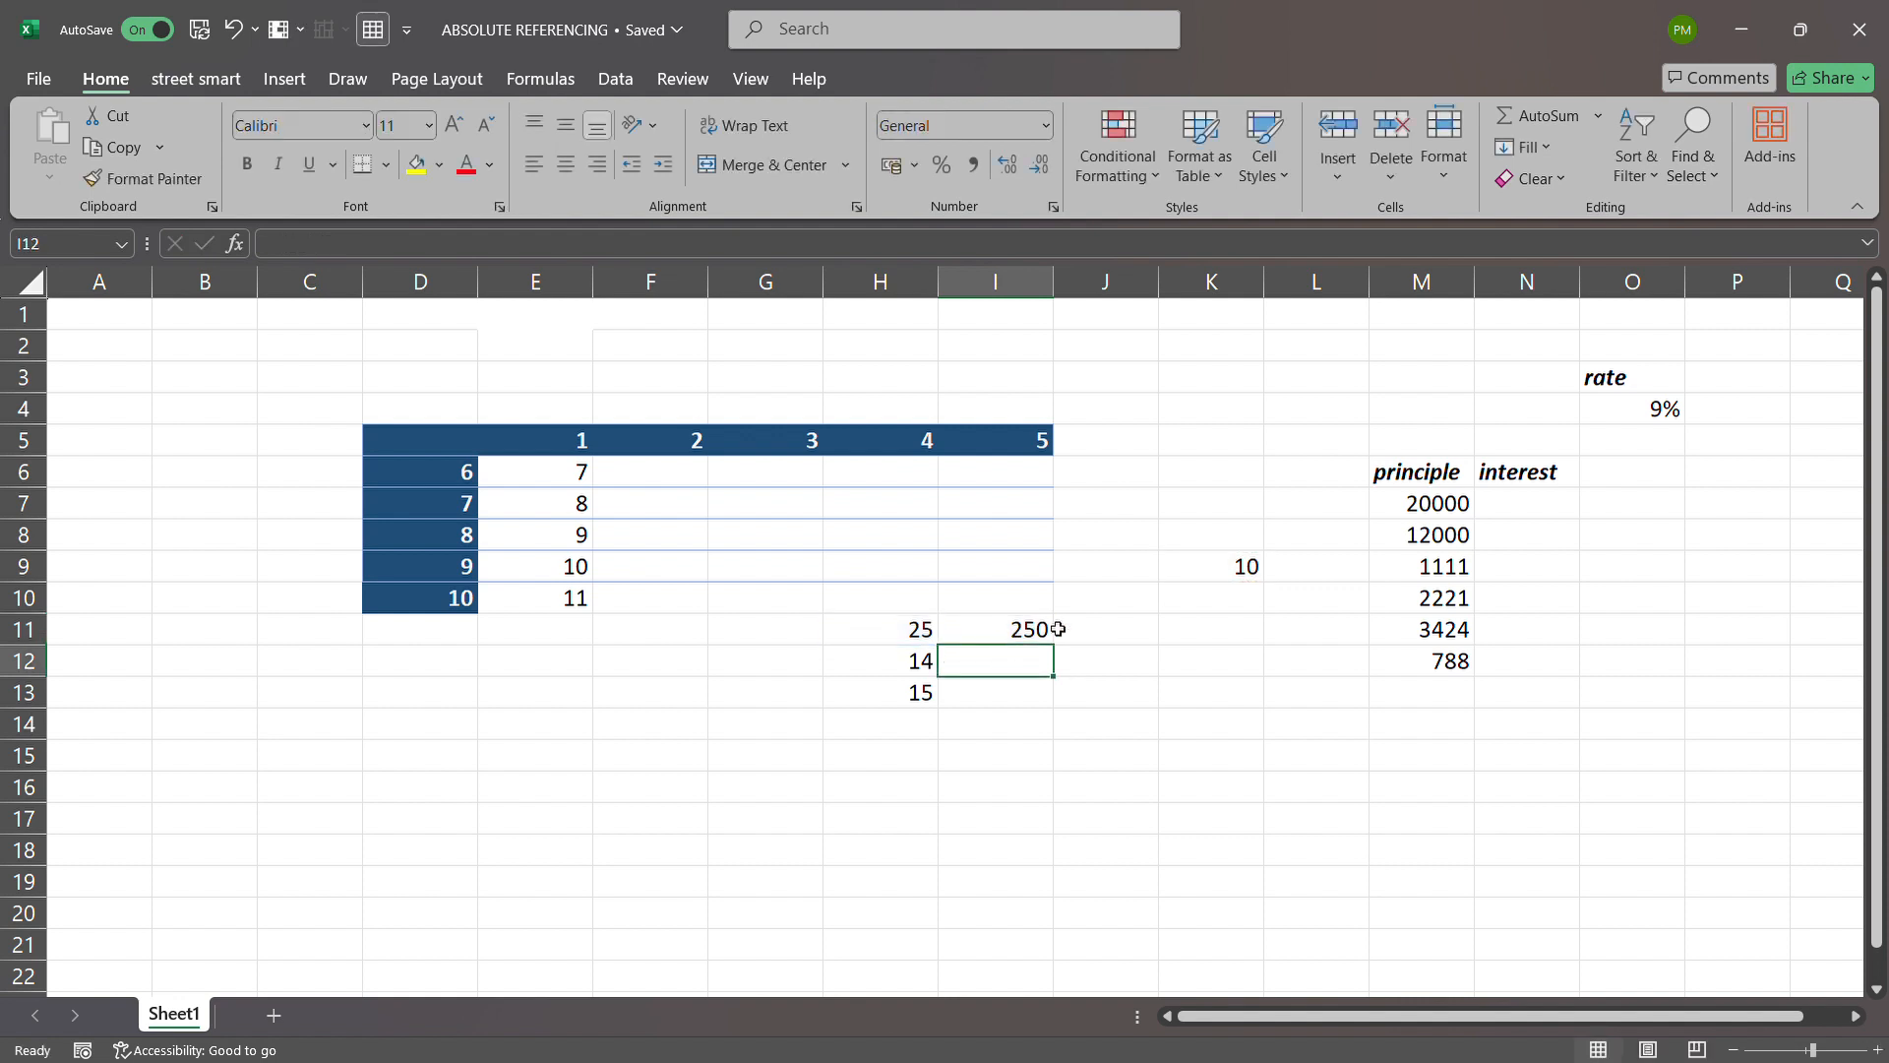
click(1027, 629)
drag(1053, 646, 1059, 712)
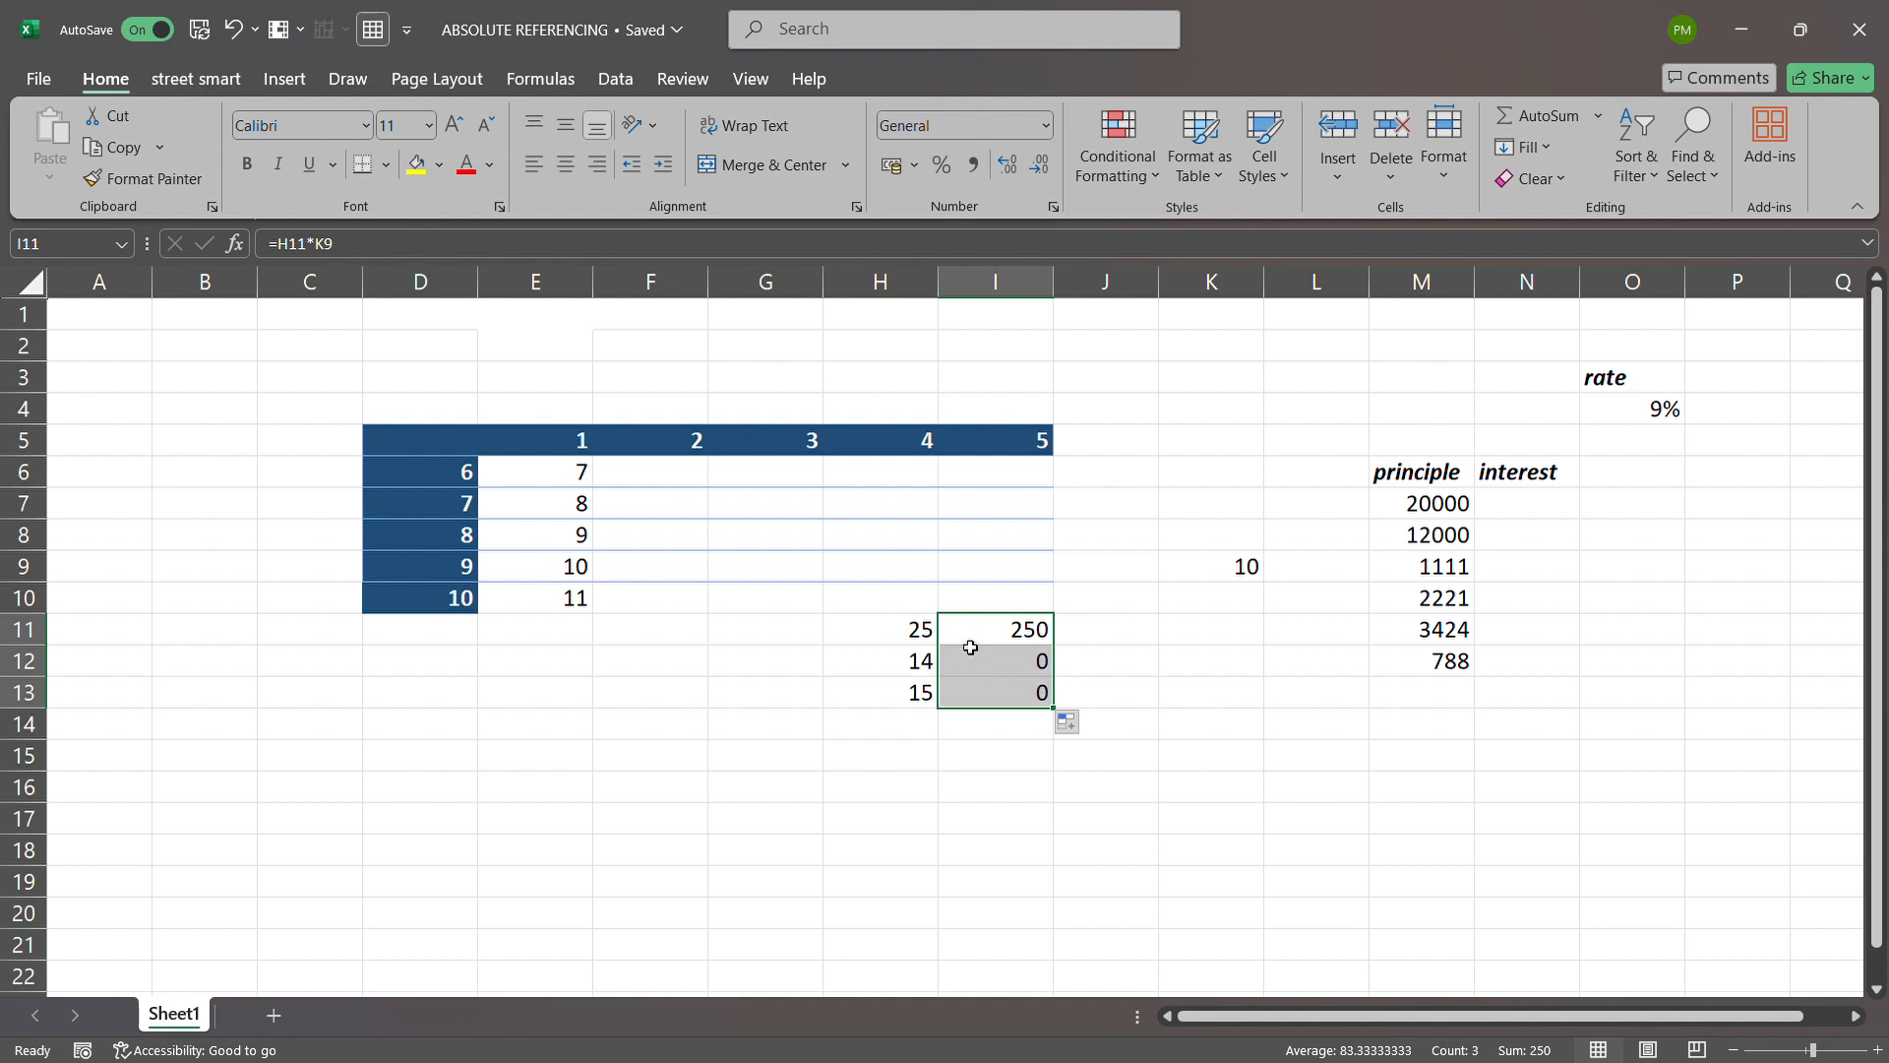
Examine which cells in columns H and K the relative references in I11 to I13 pair up
click(920, 633)
click(1208, 579)
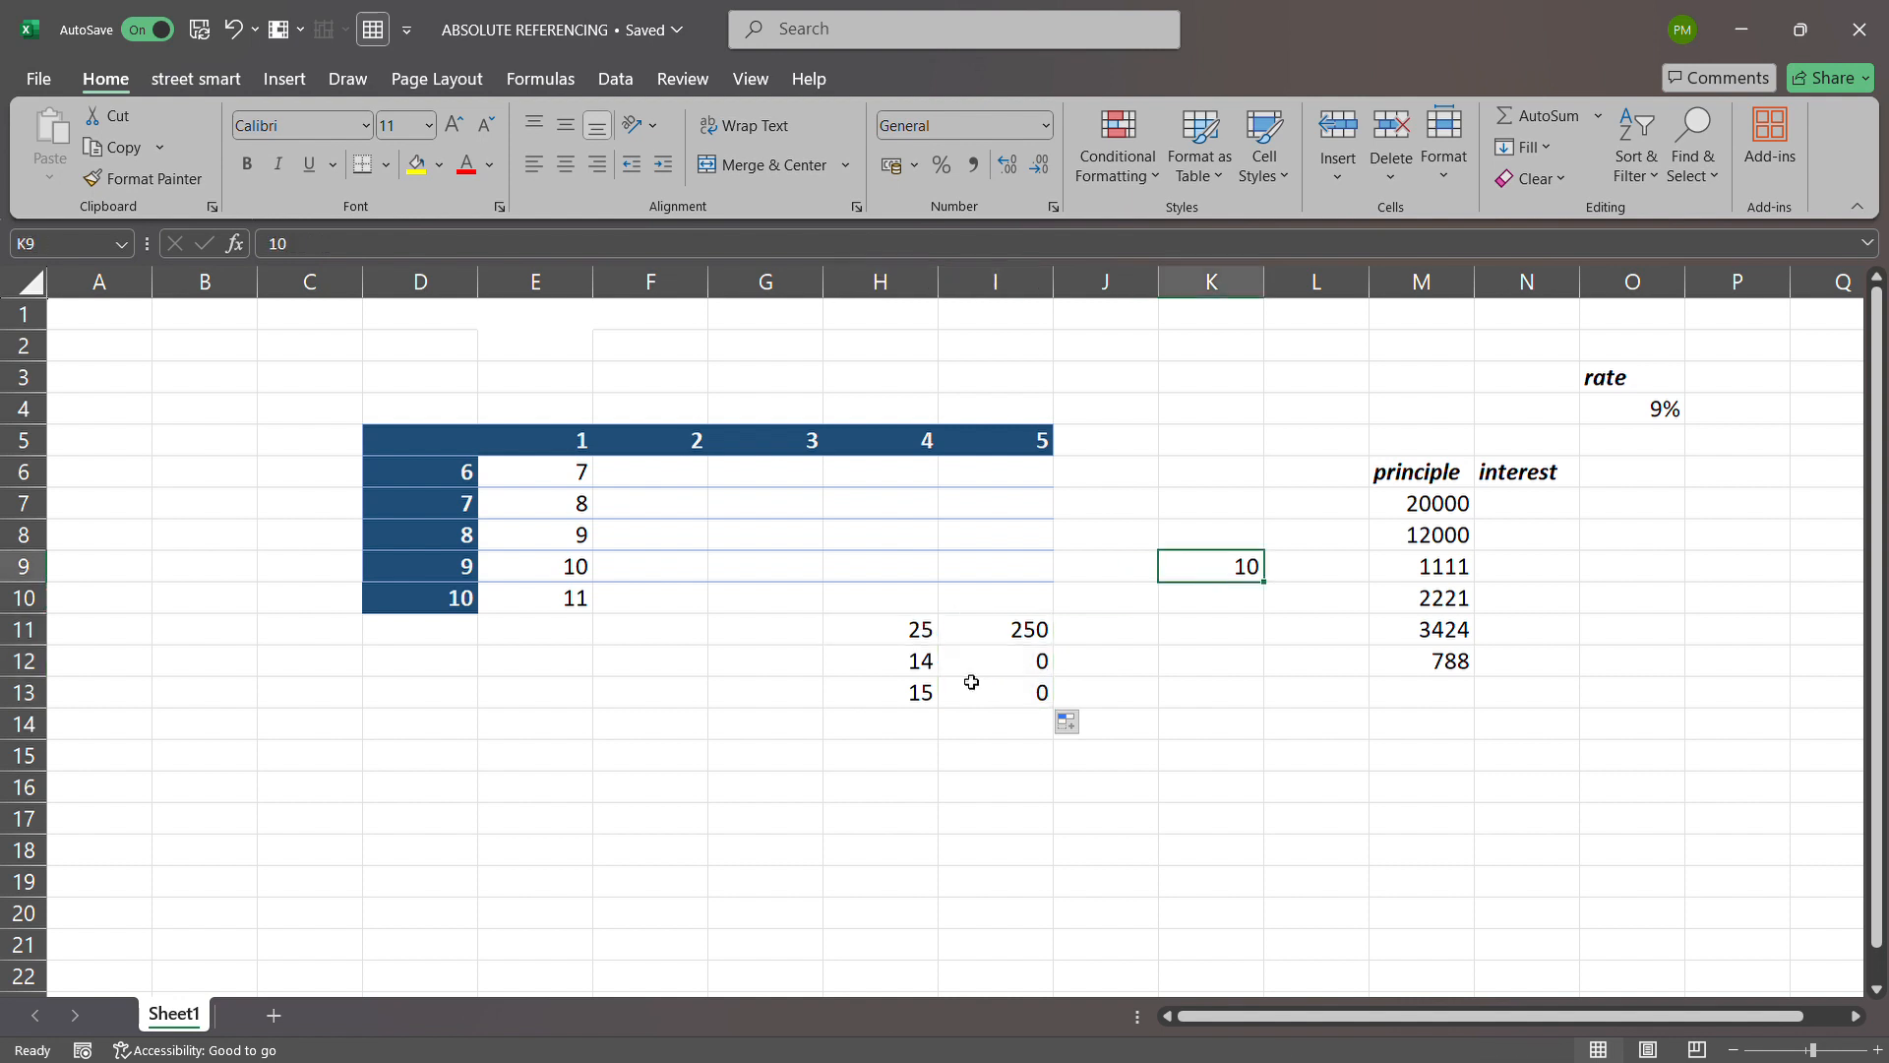
click(920, 632)
click(1245, 569)
click(856, 687)
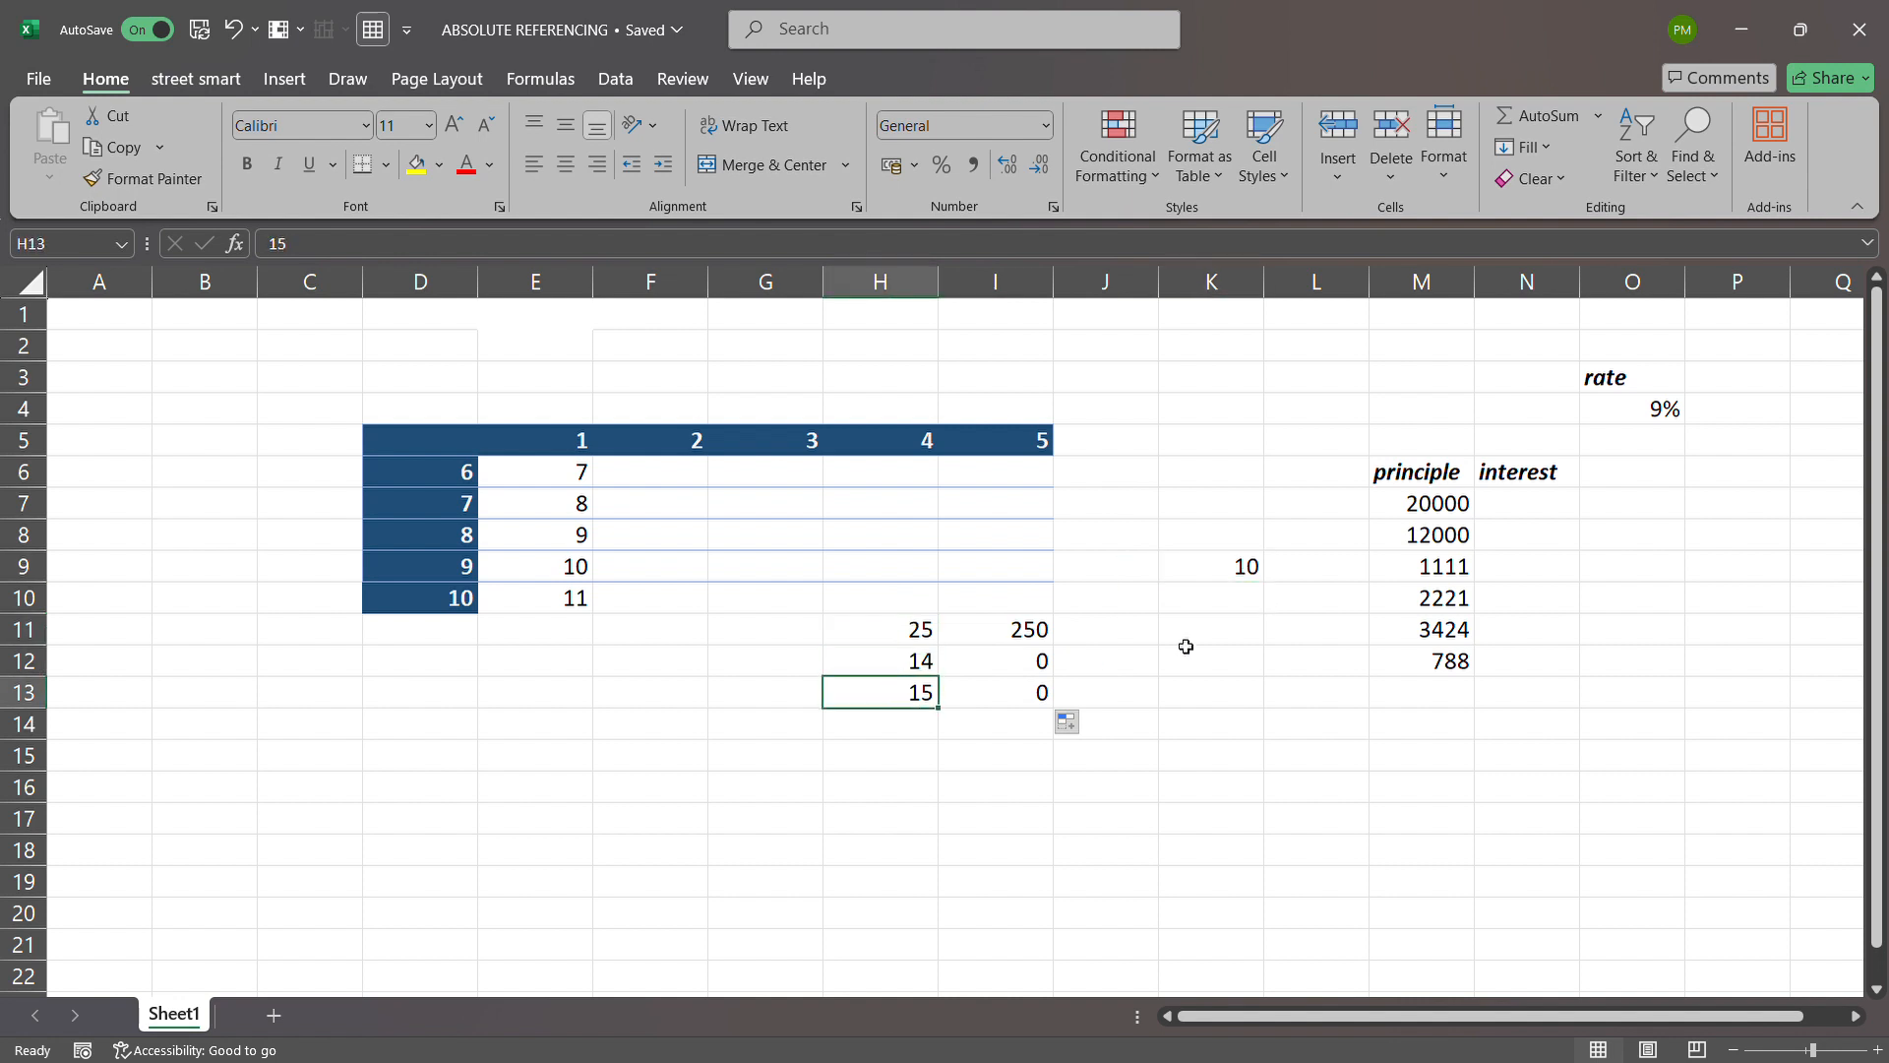
click(917, 660)
click(1206, 610)
click(924, 689)
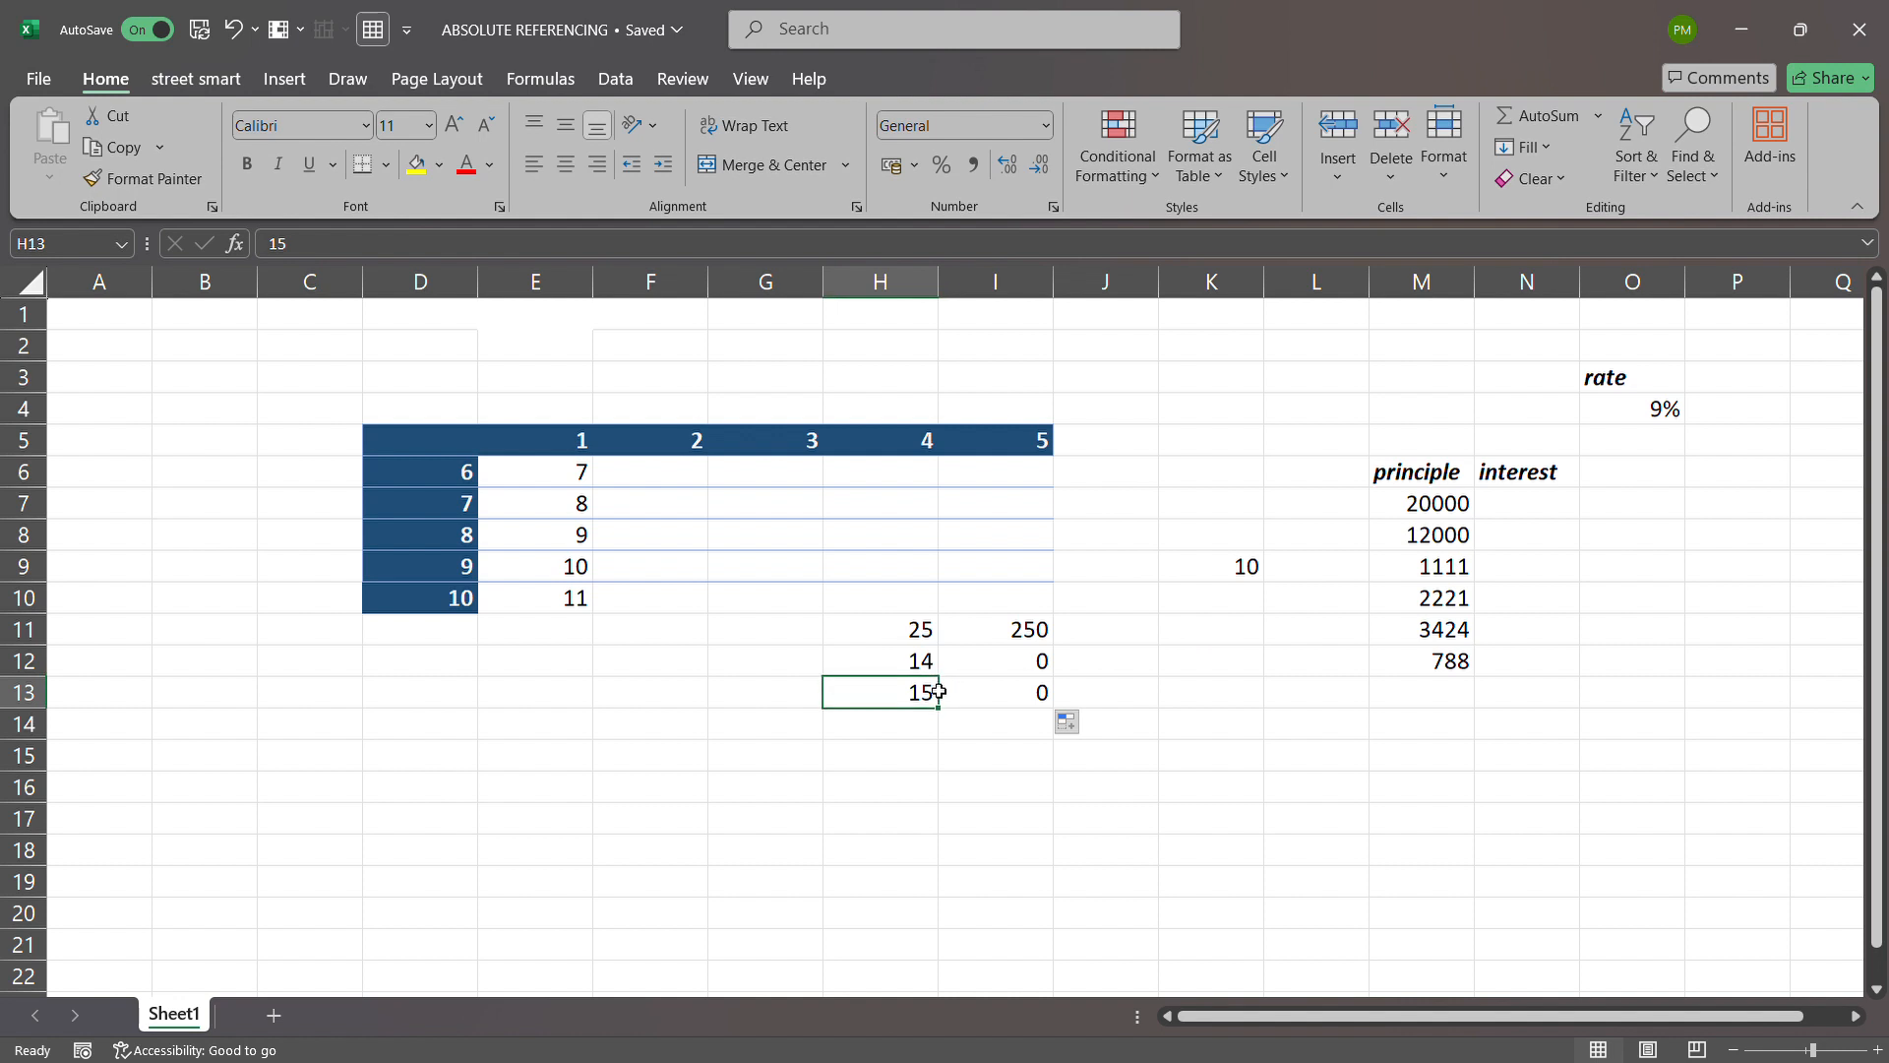
click(1230, 634)
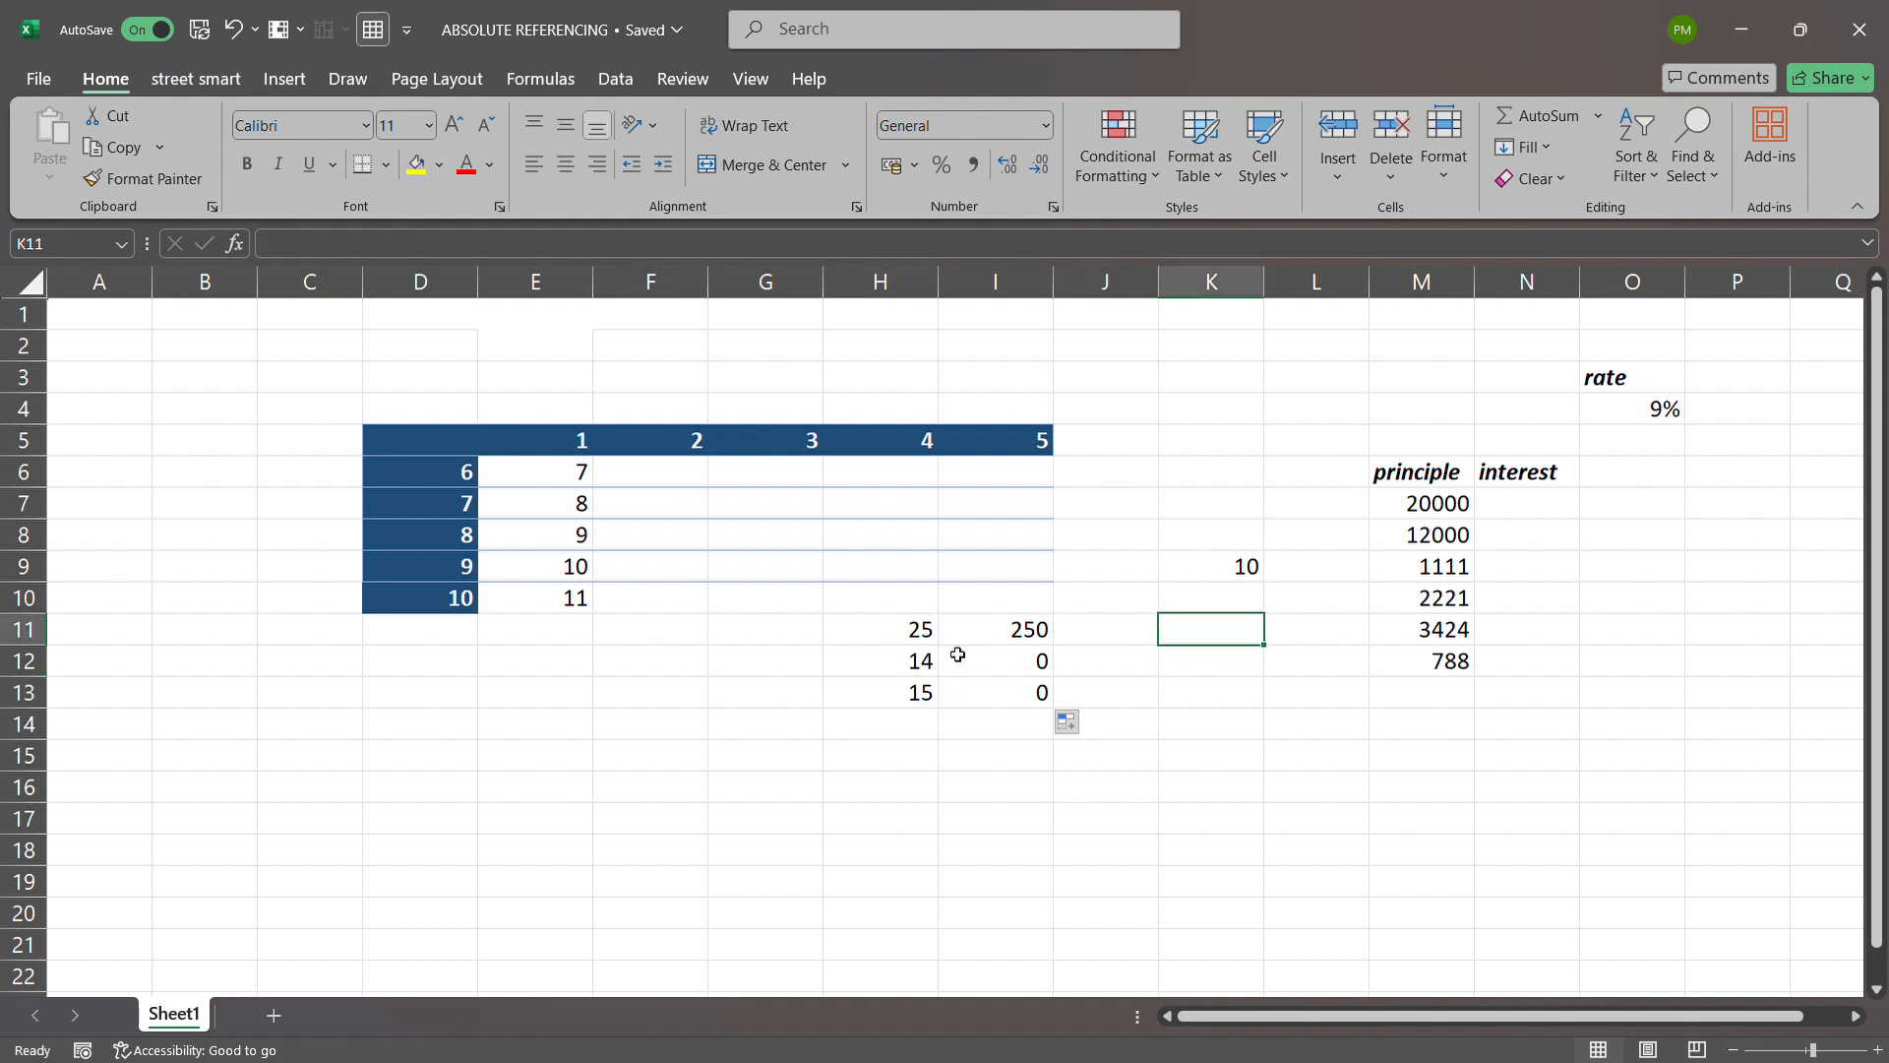
Delete the relative-reference multiplication formulas from cells I11 to I13
click(1031, 690)
click(1033, 645)
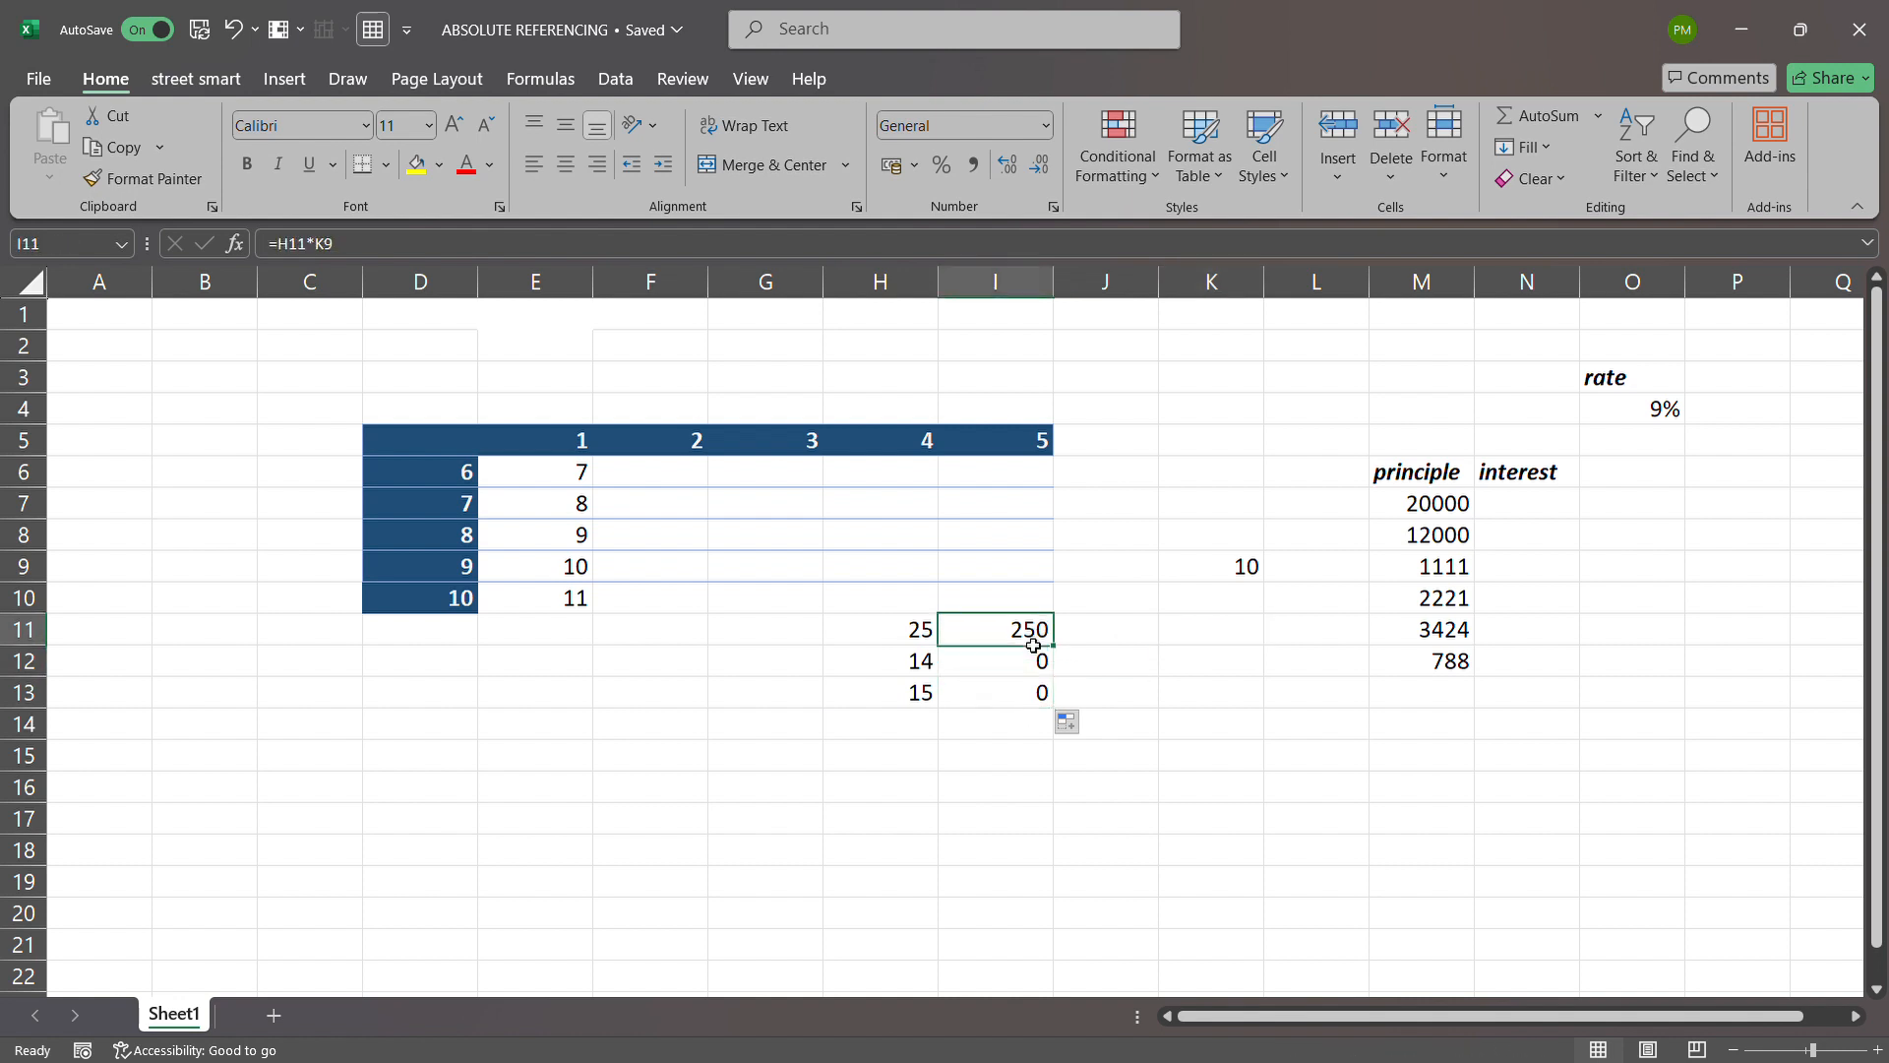
drag(1033, 645, 1033, 701)
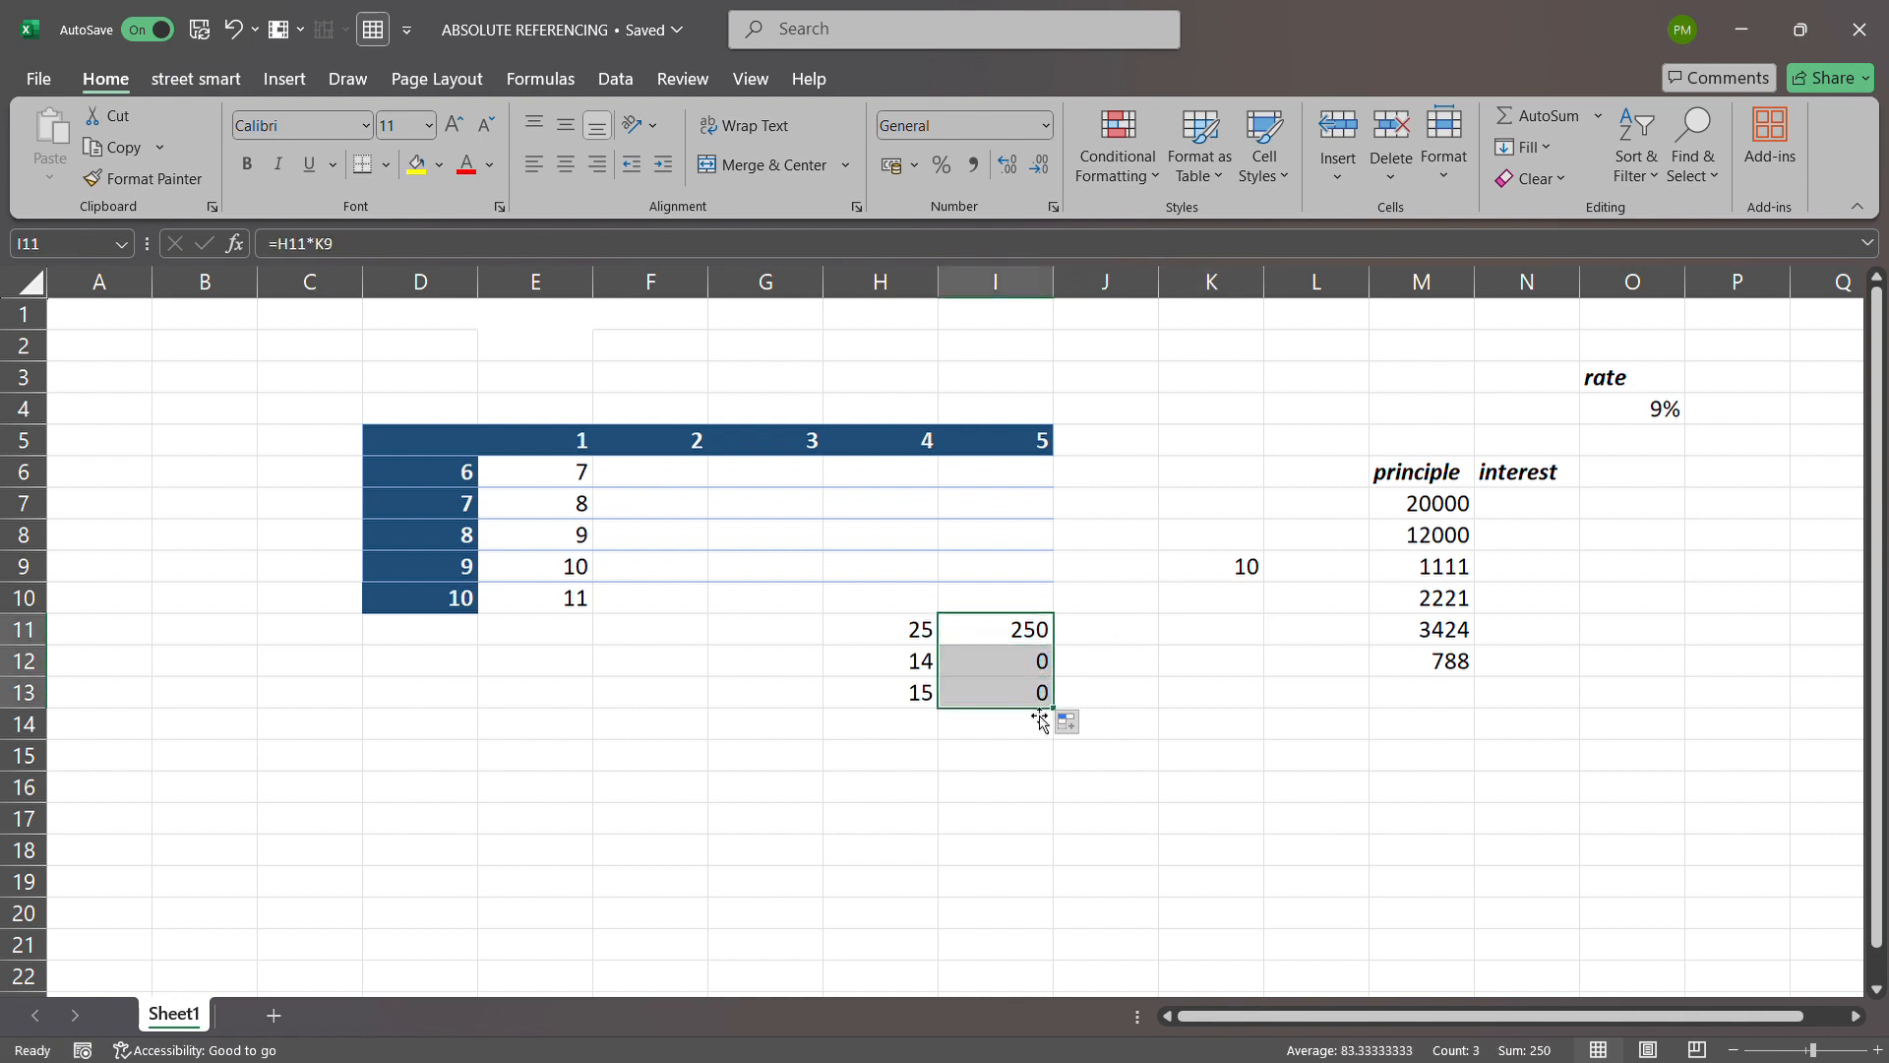
key(Delete)
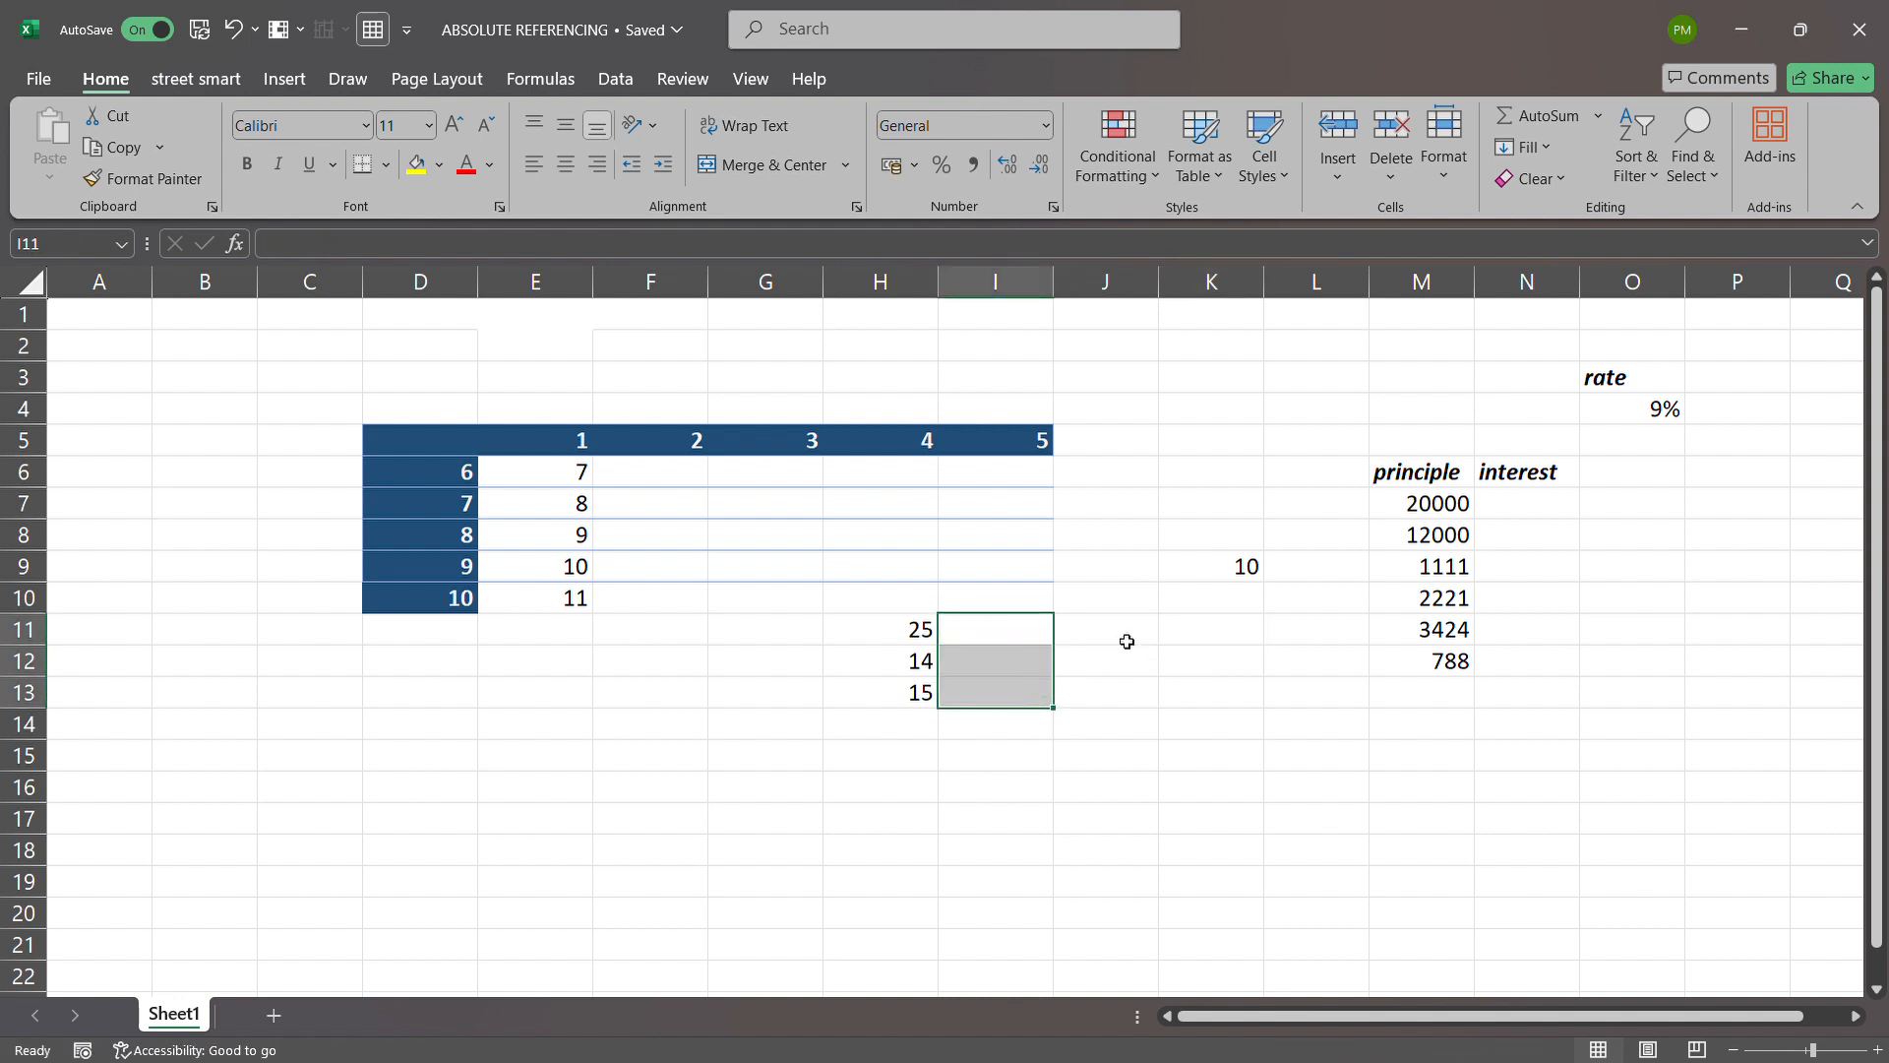
Enter =H11*$K9 in cell I11, locking only the column of K9, and copy the formula down to I13
click(1016, 637)
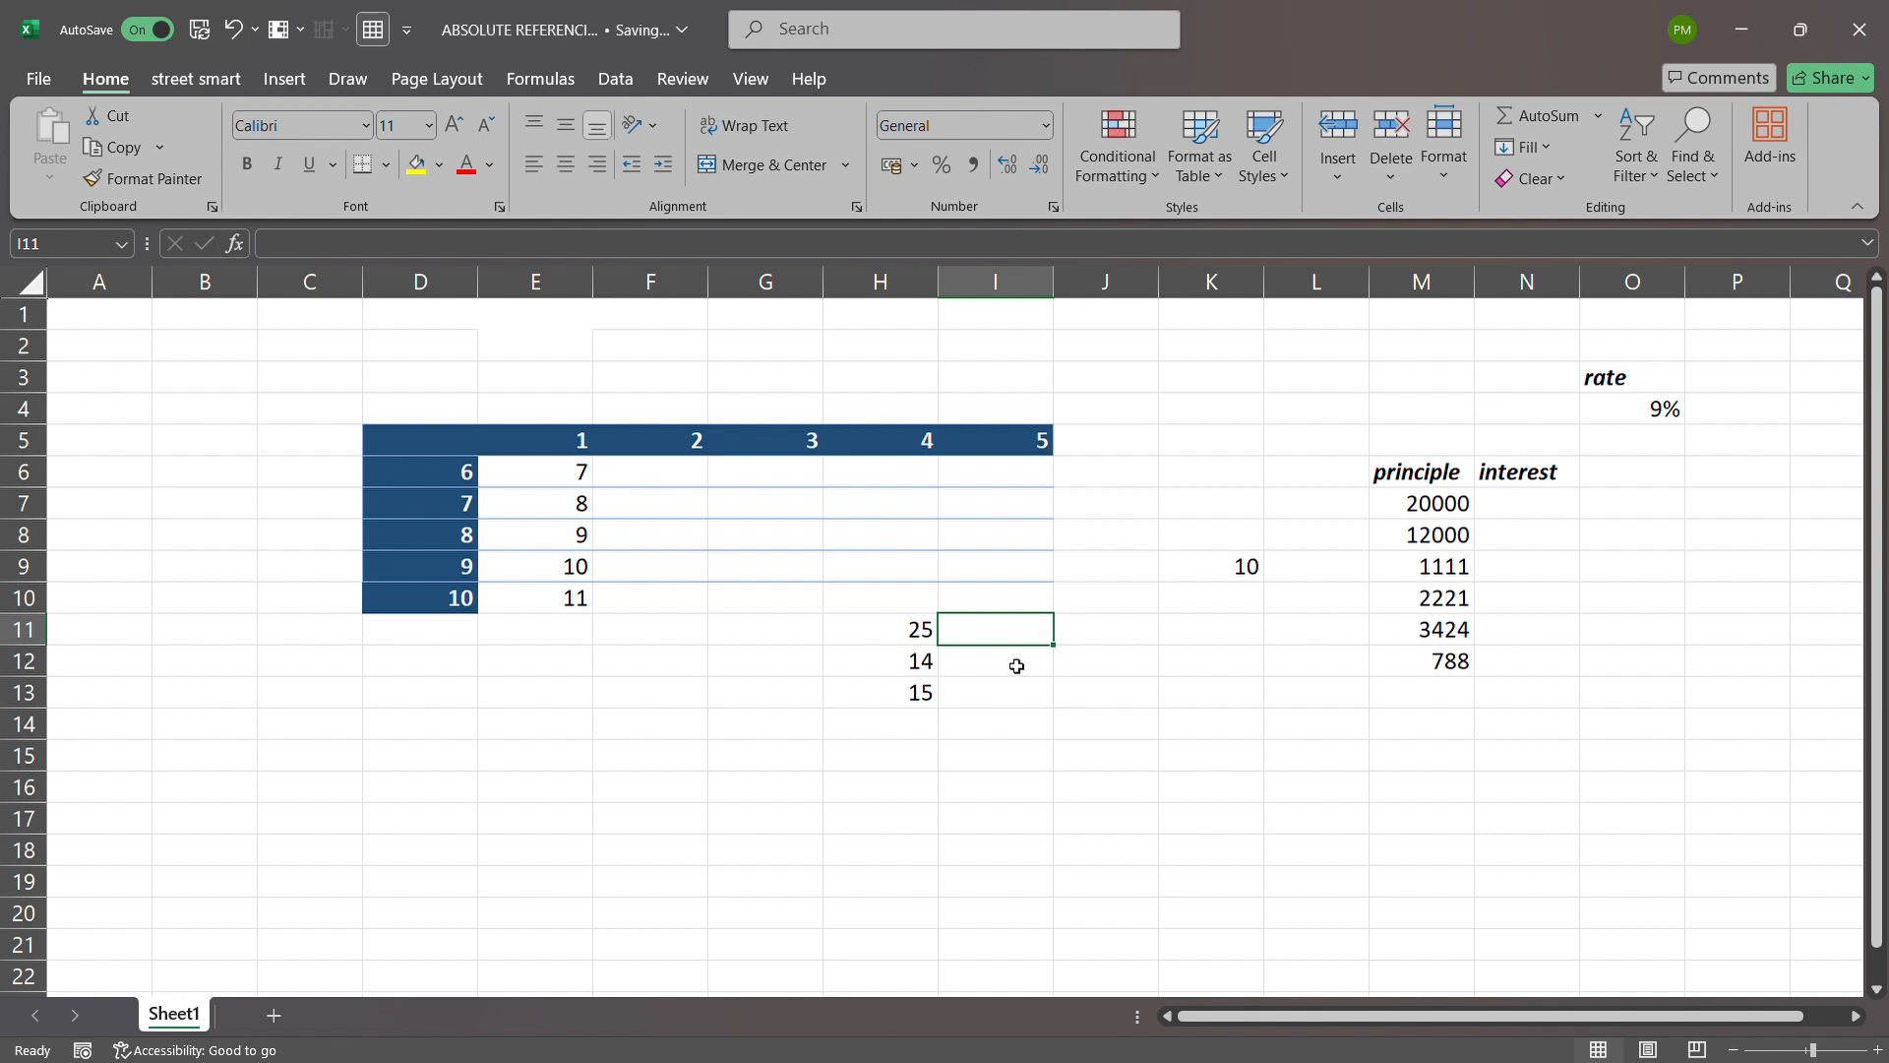
text(=)
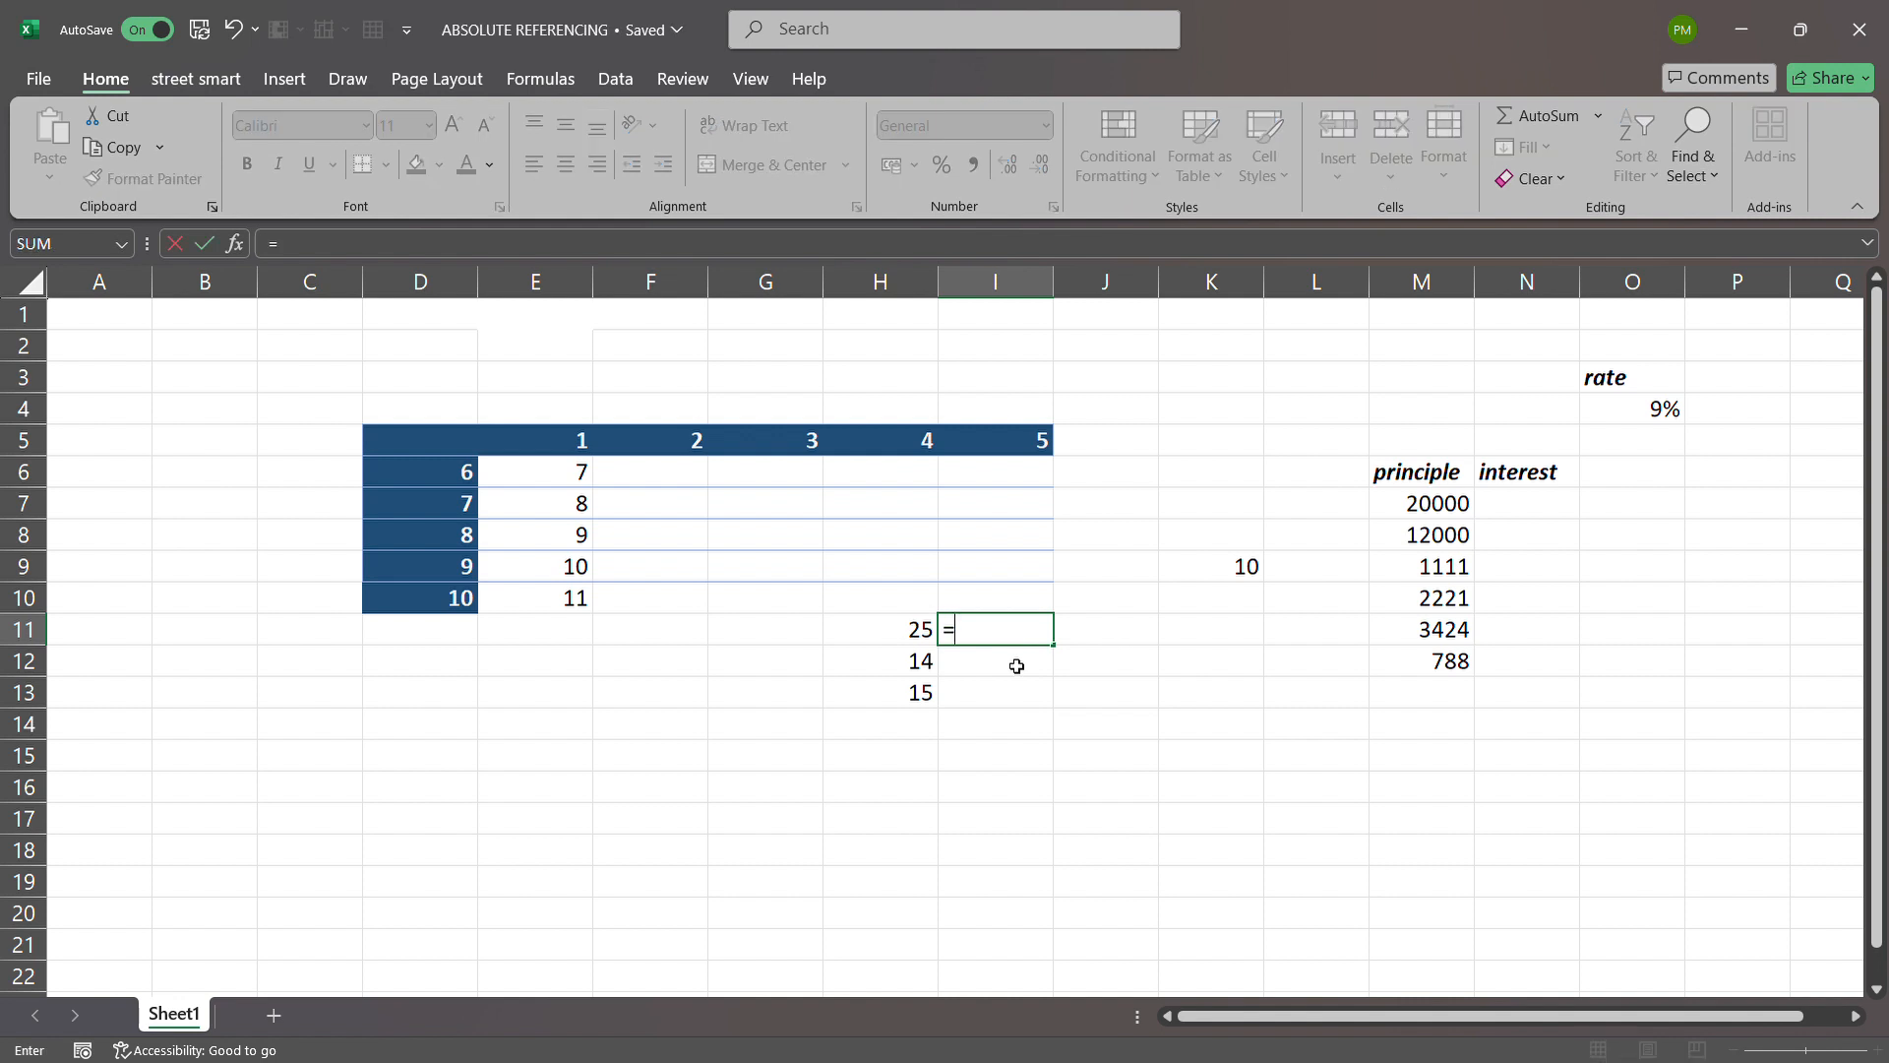
click(909, 636)
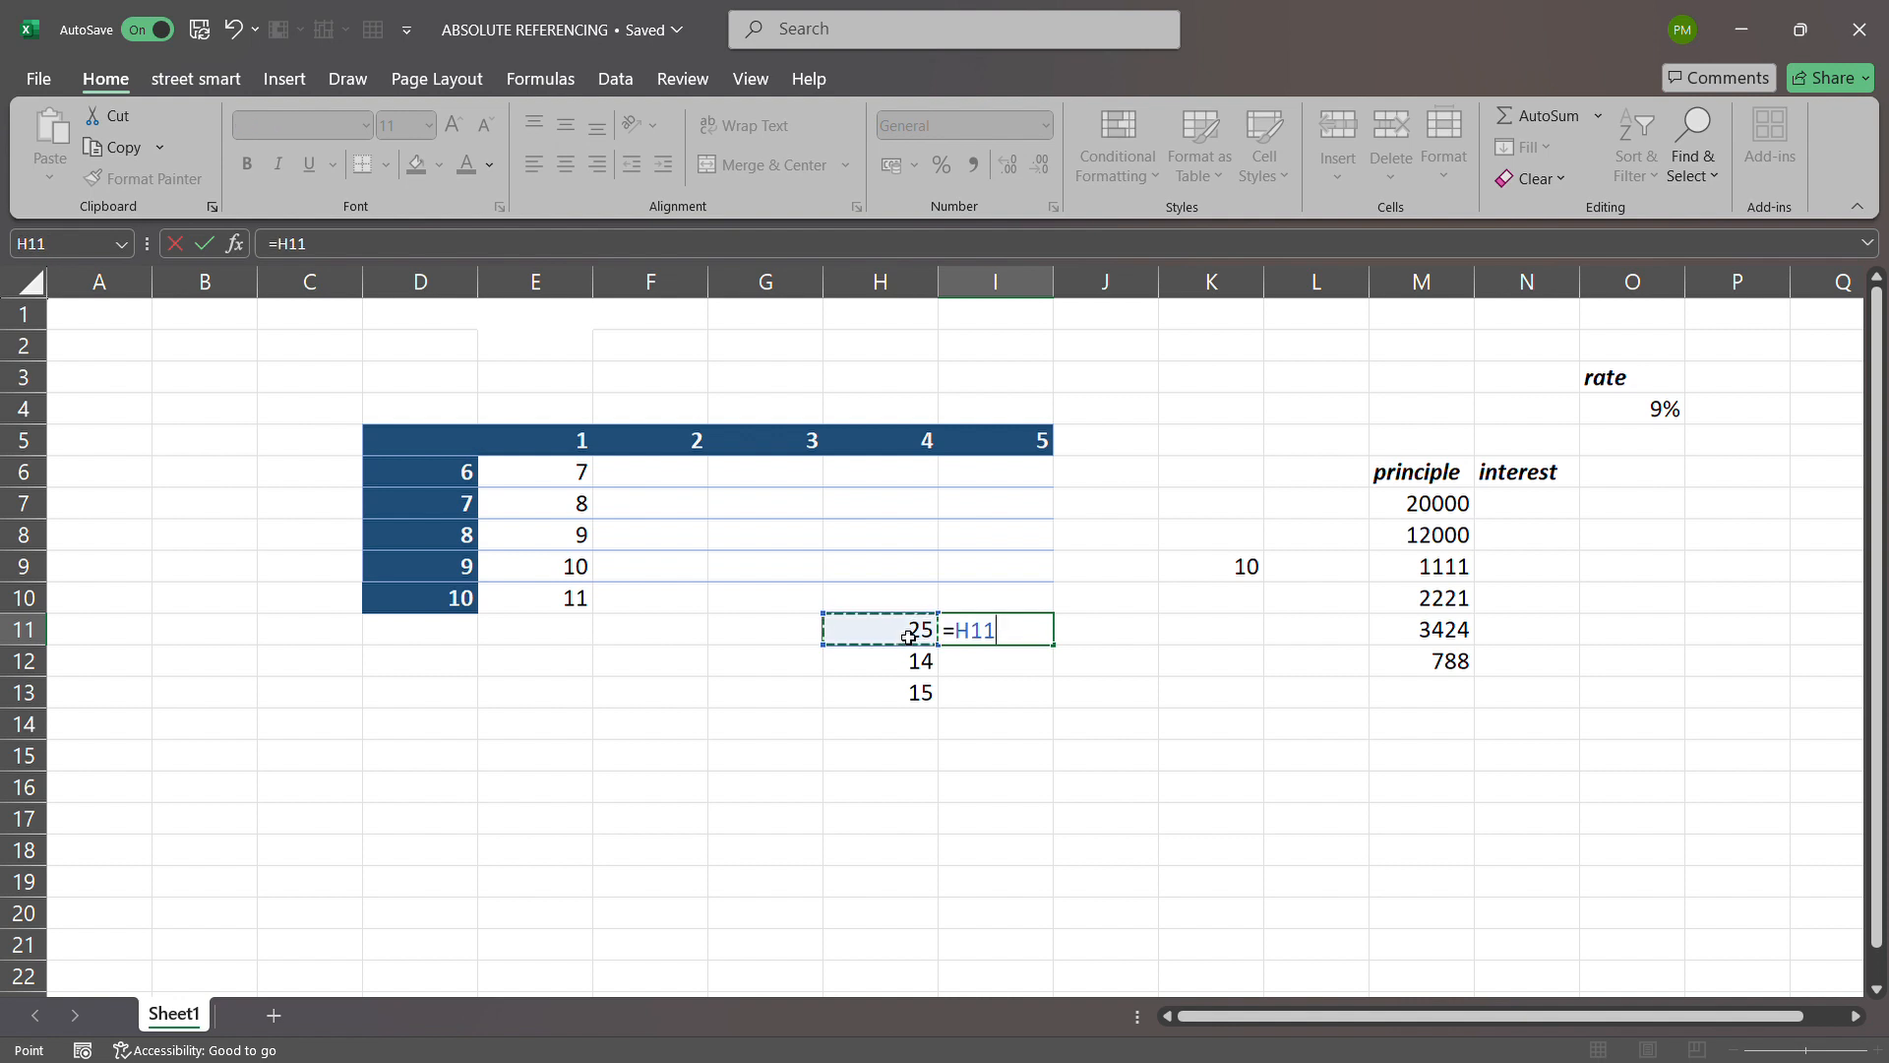
text(*)
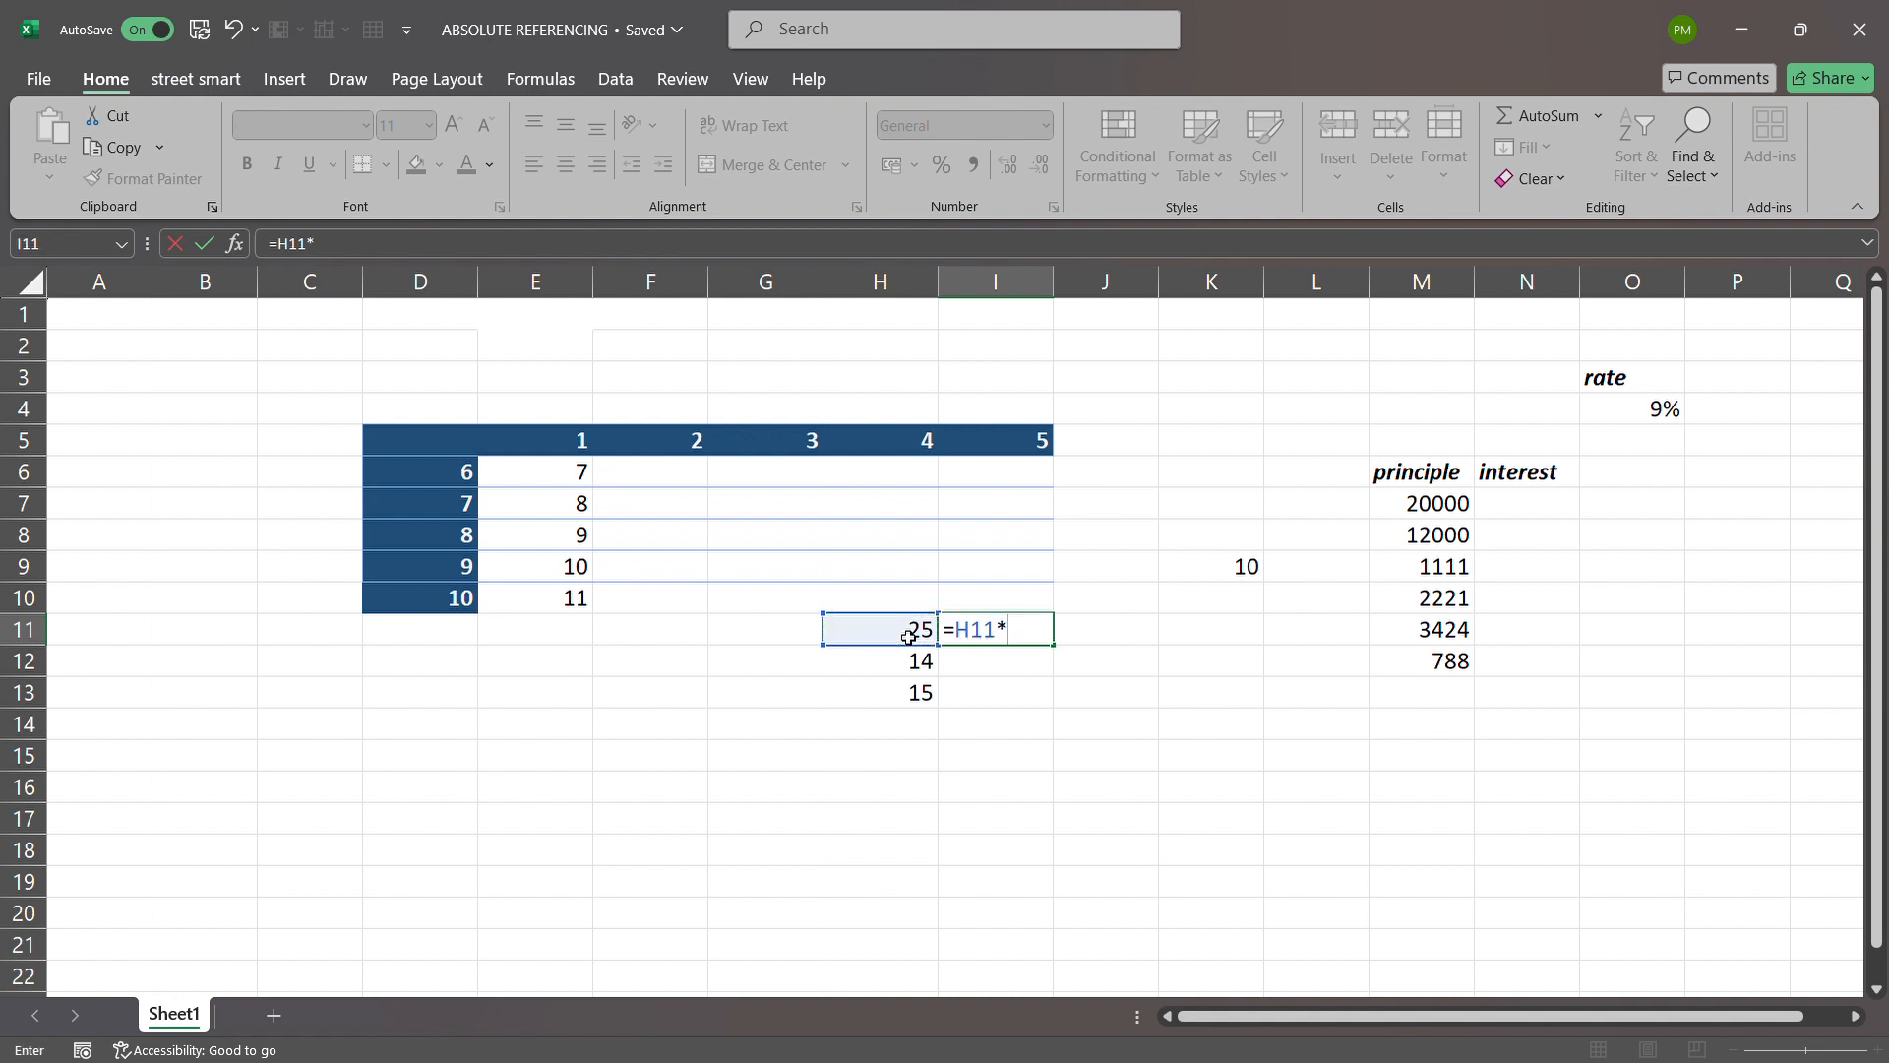
click(1222, 569)
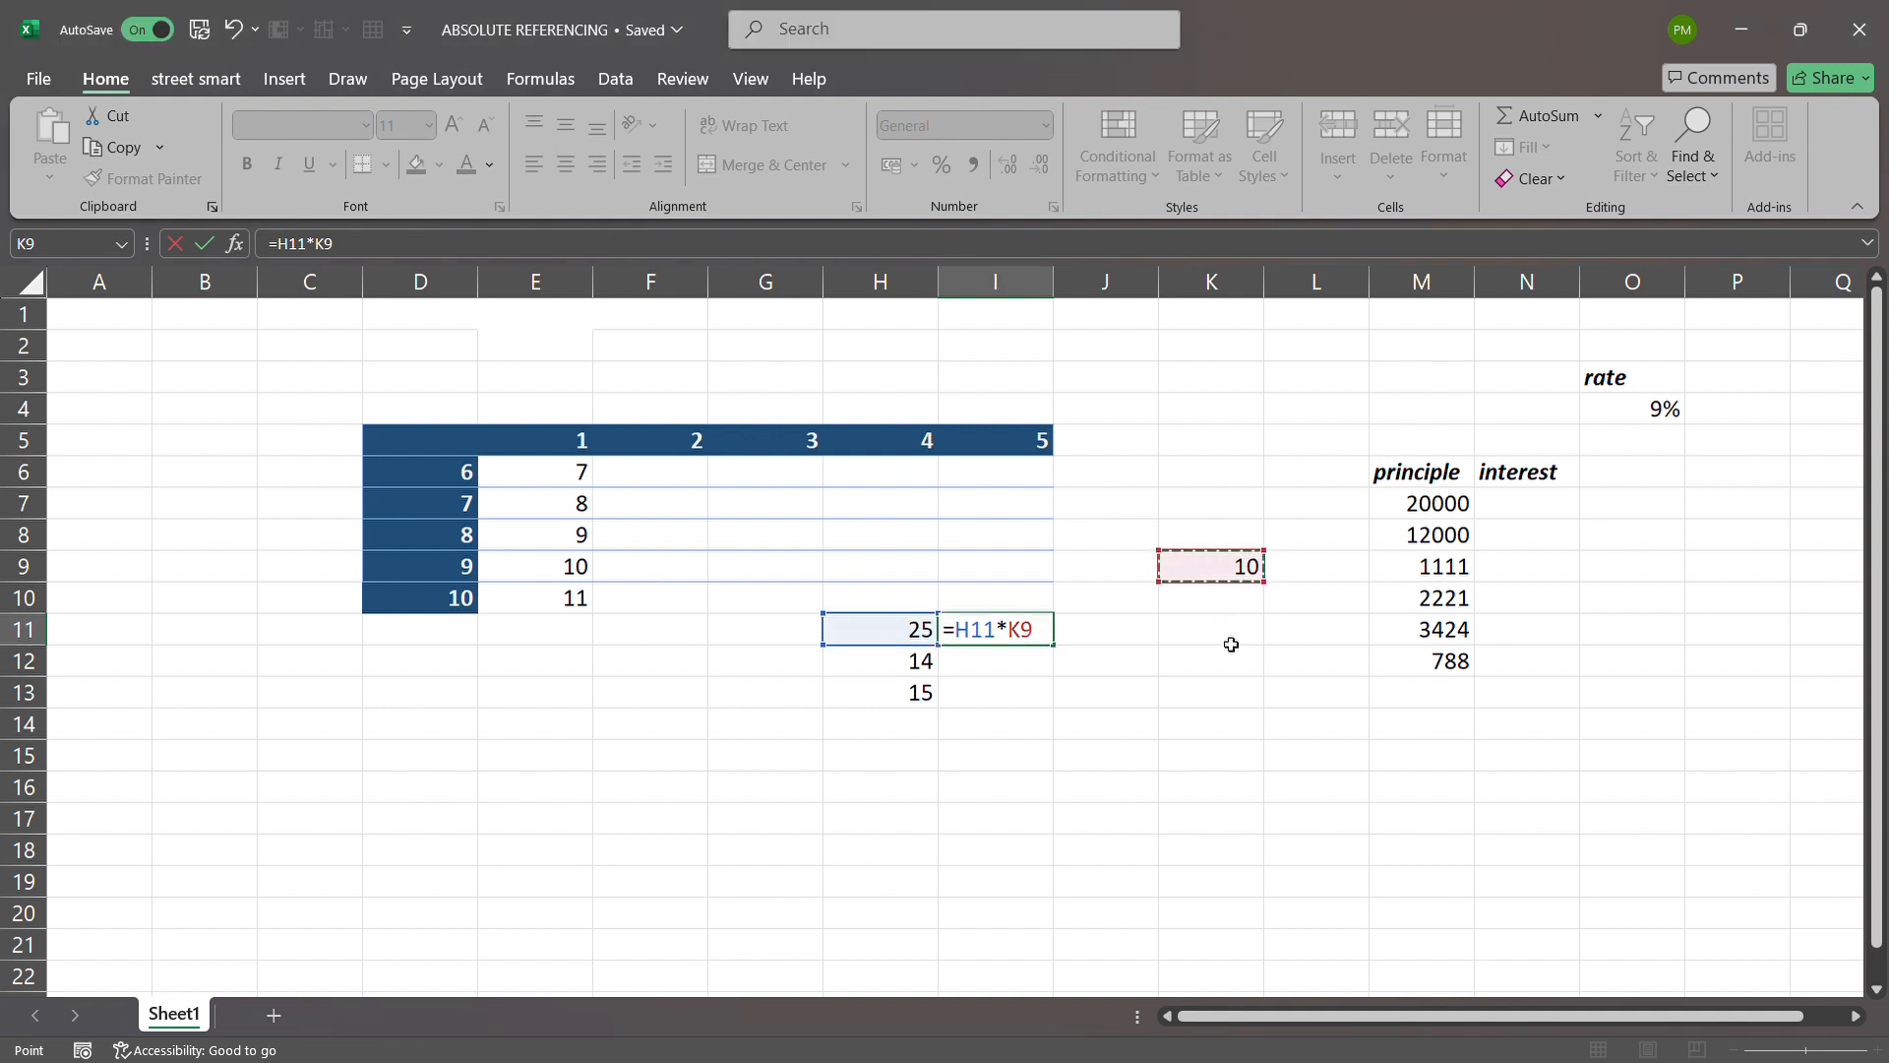
key(F4)
click(1058, 632)
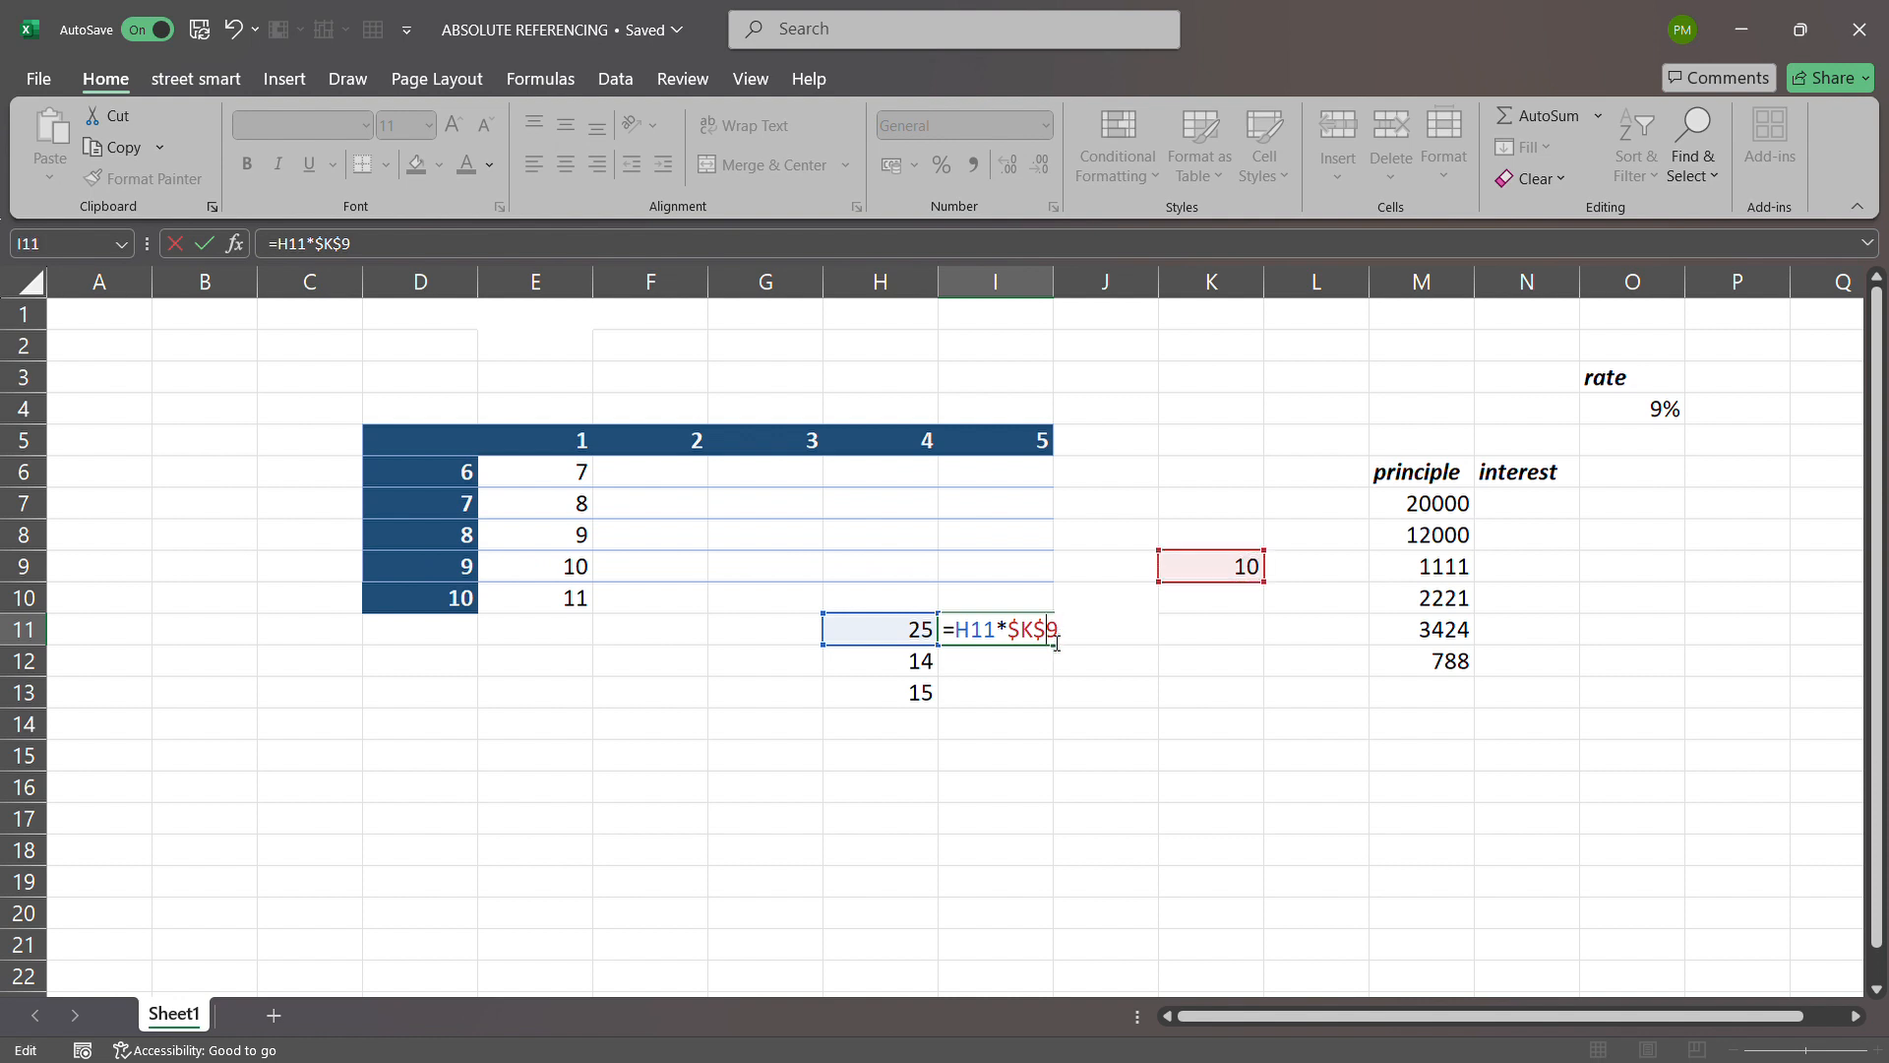
key(Left)
key(BackSpace)
key(Return)
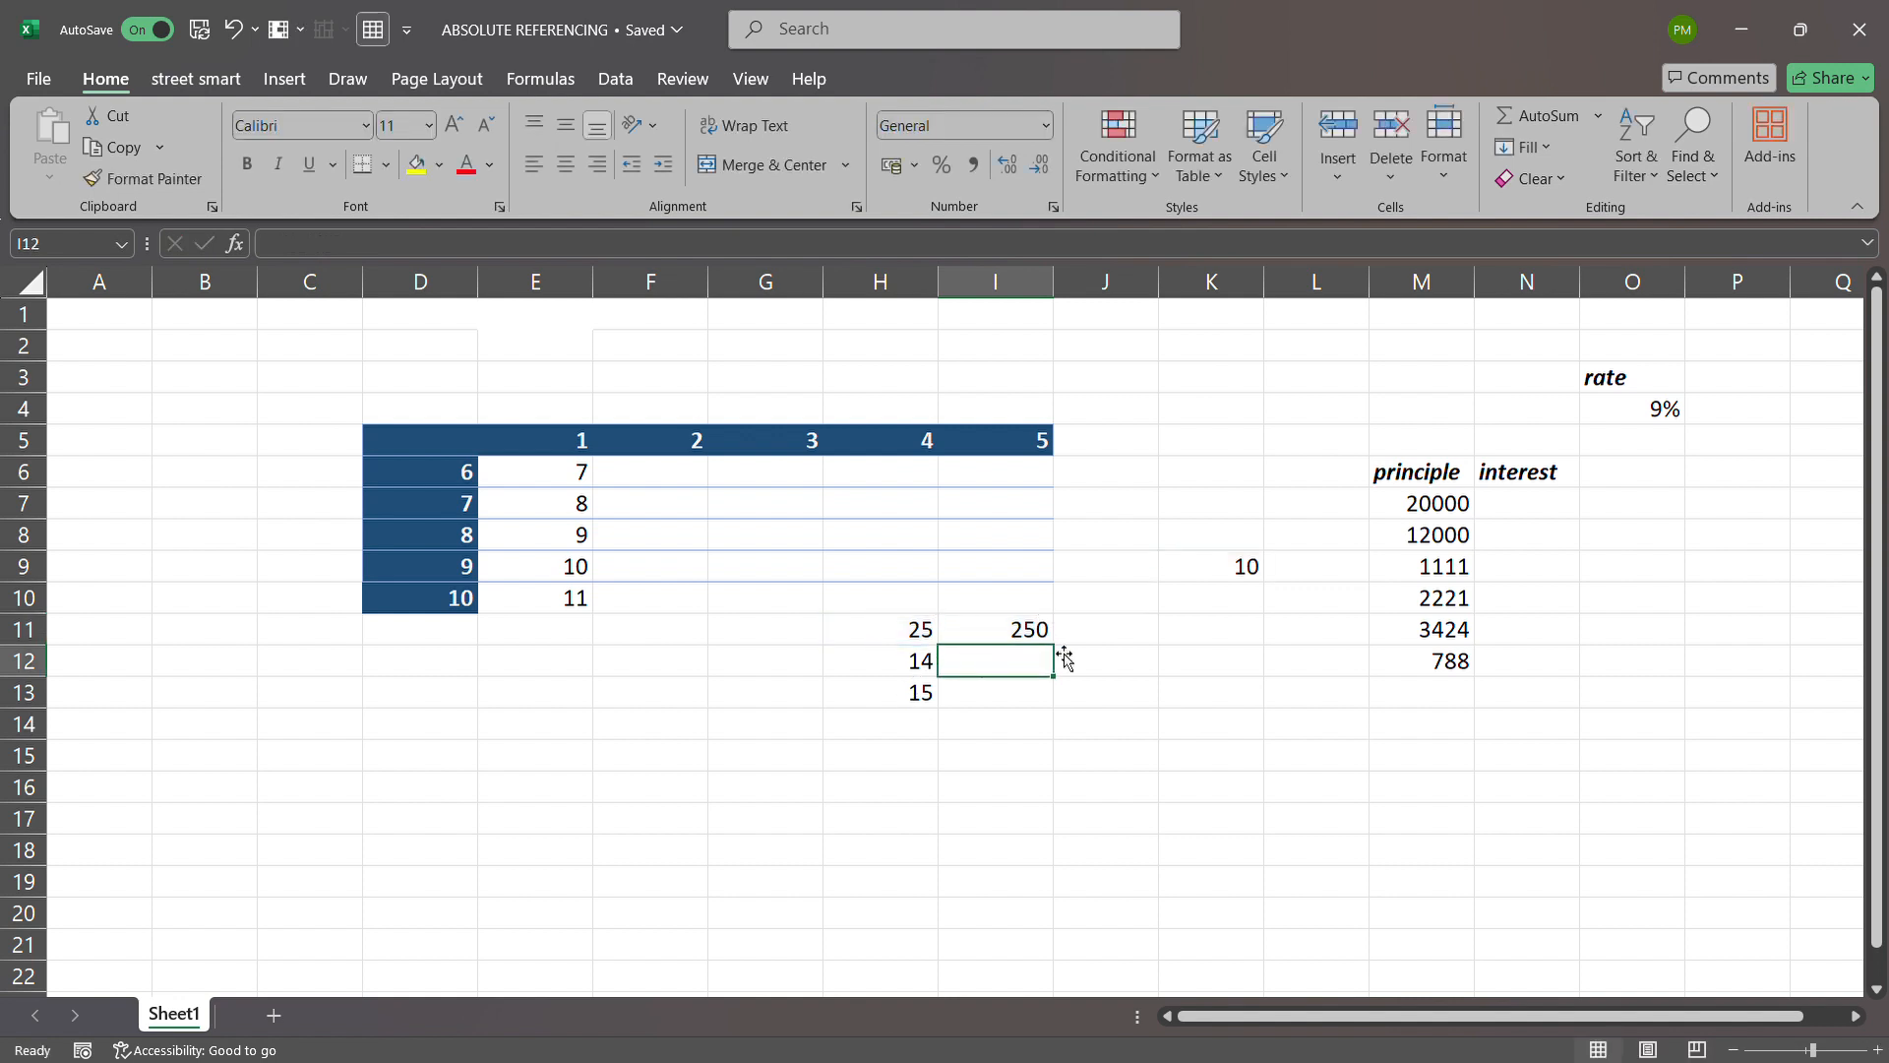
click(1005, 631)
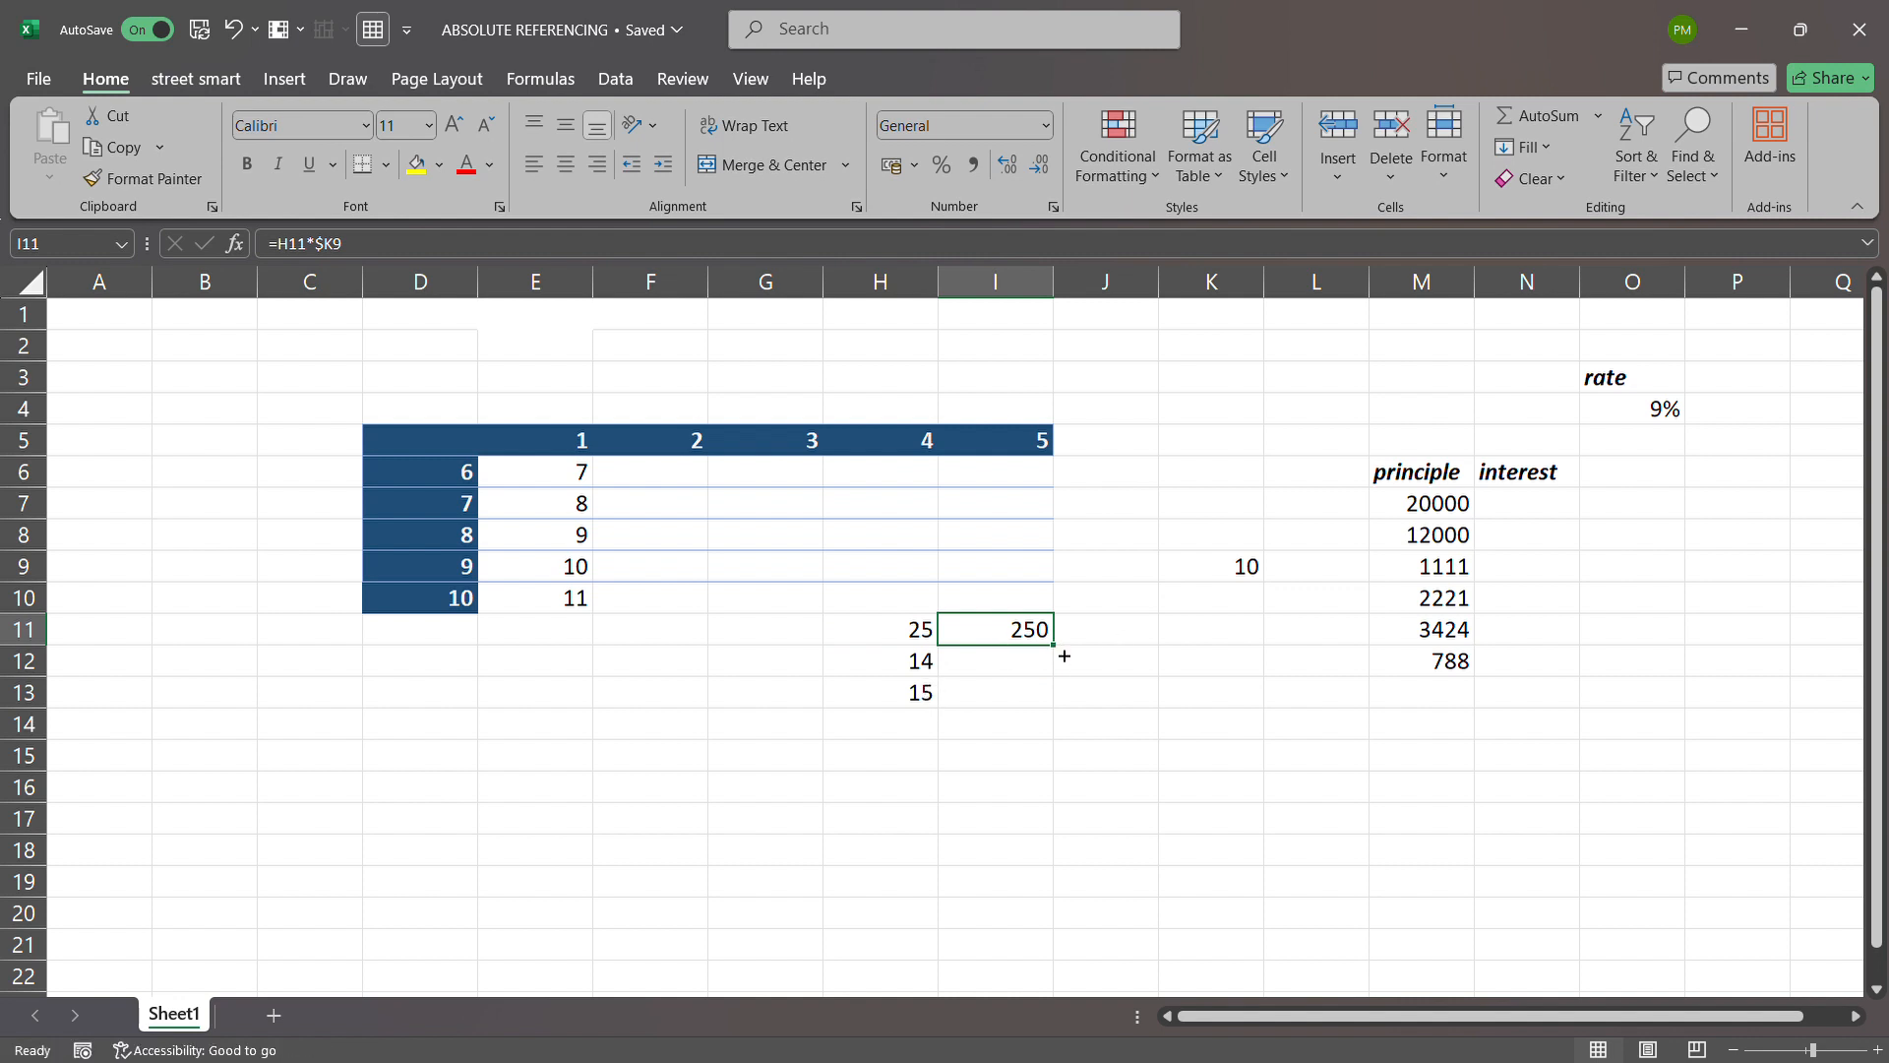
drag(1062, 652, 1063, 711)
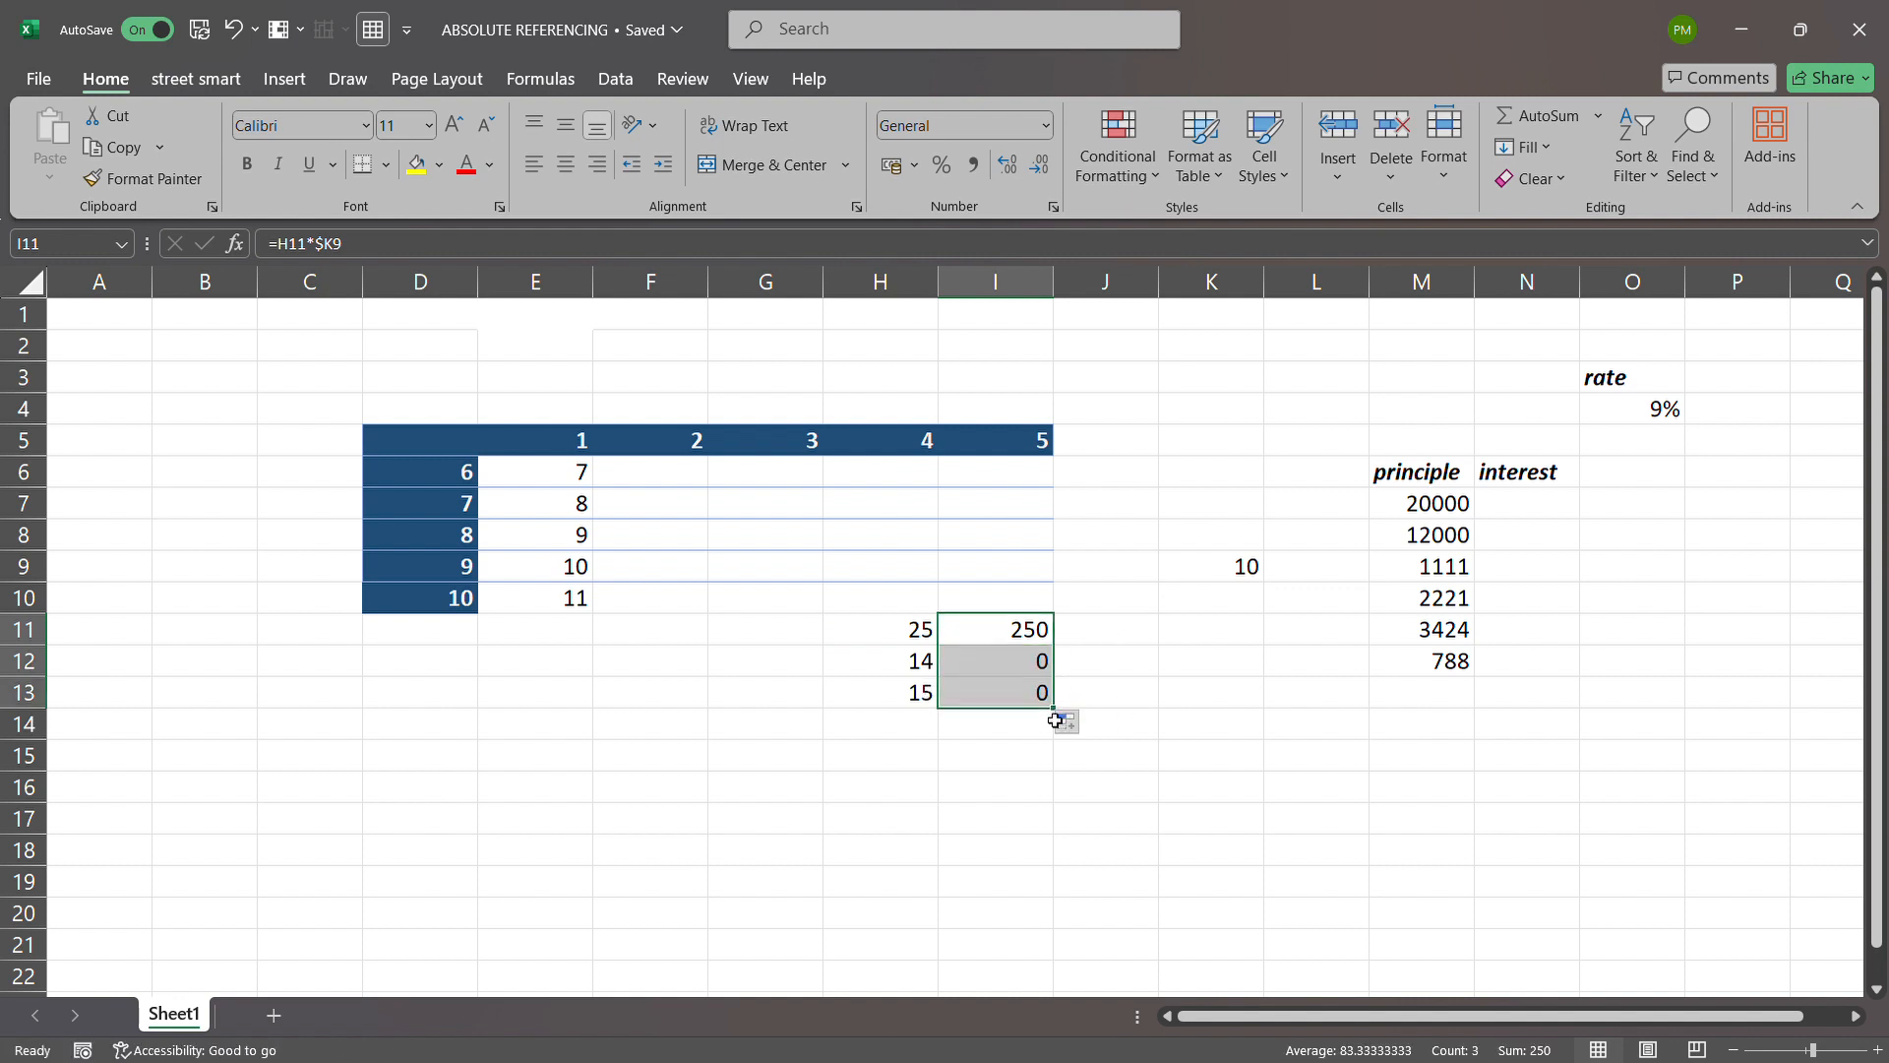
Check the copied formula in I12 and delete the column-locked formulas from I11 to I13
click(1039, 666)
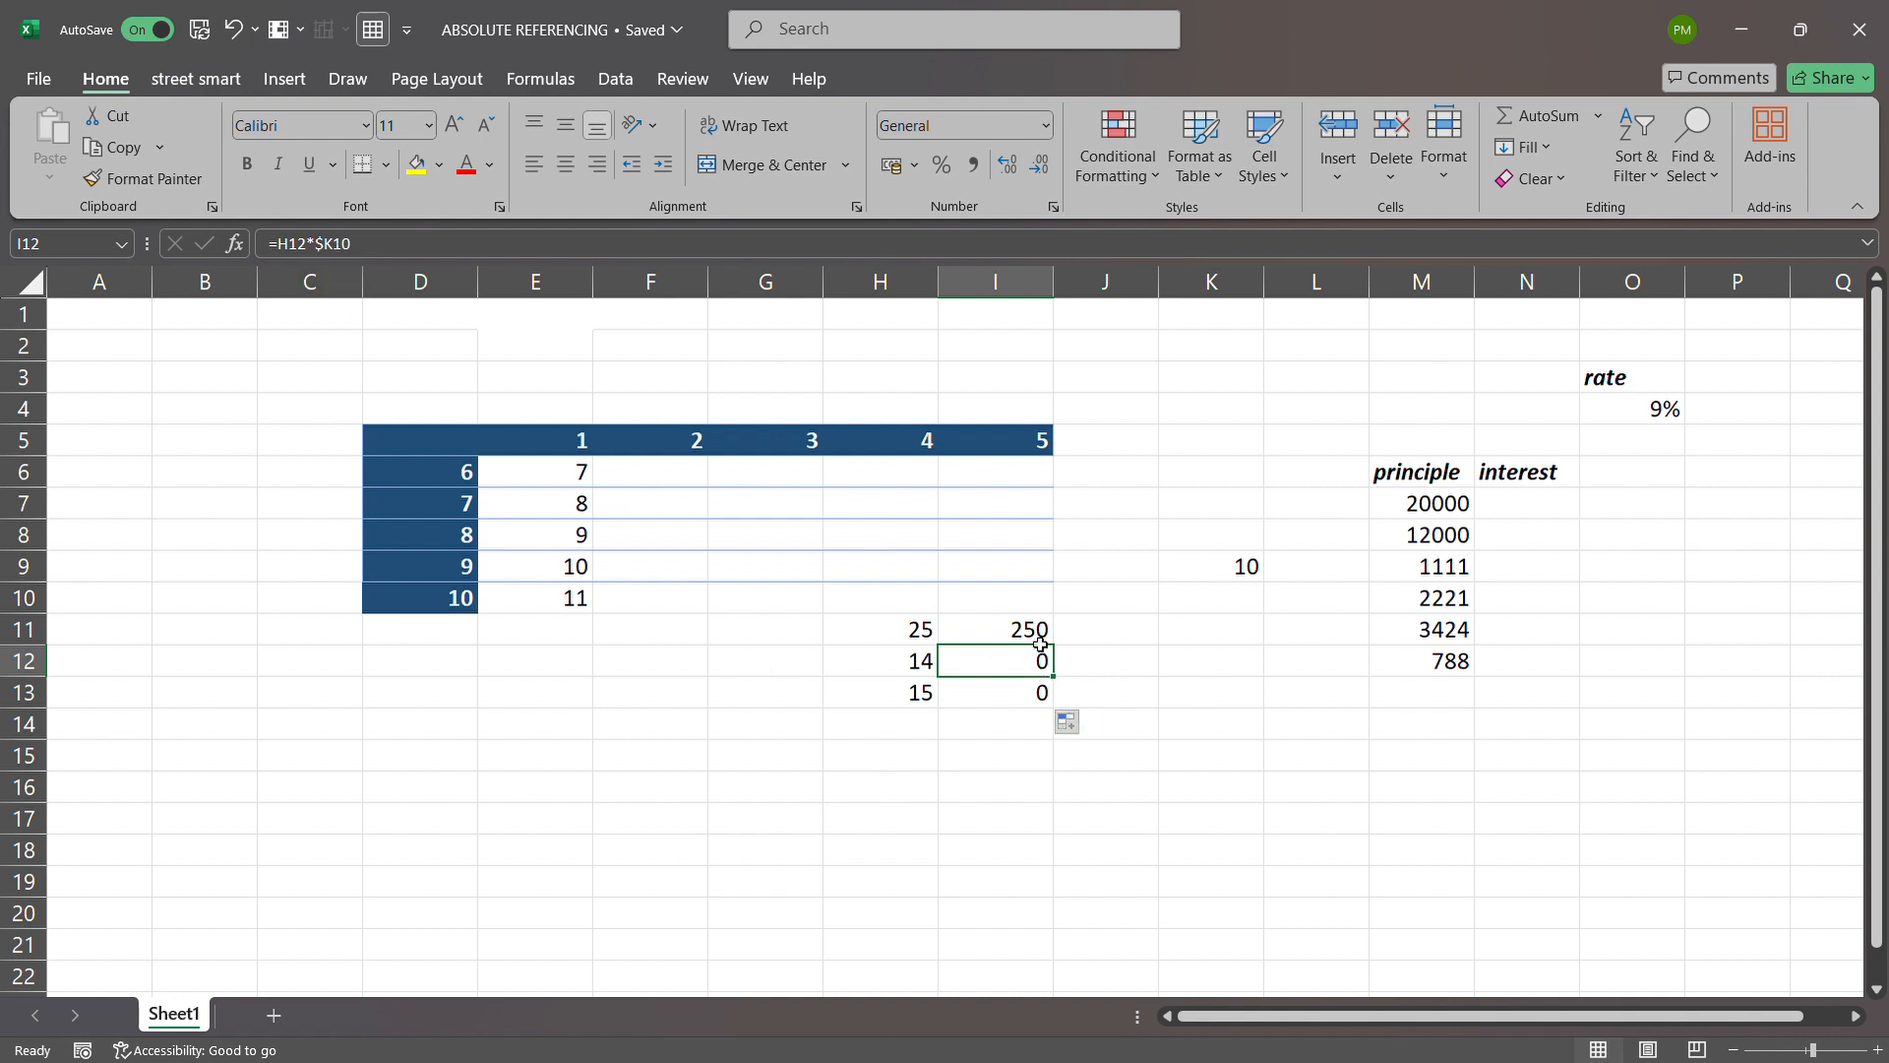
drag(1041, 643, 1043, 693)
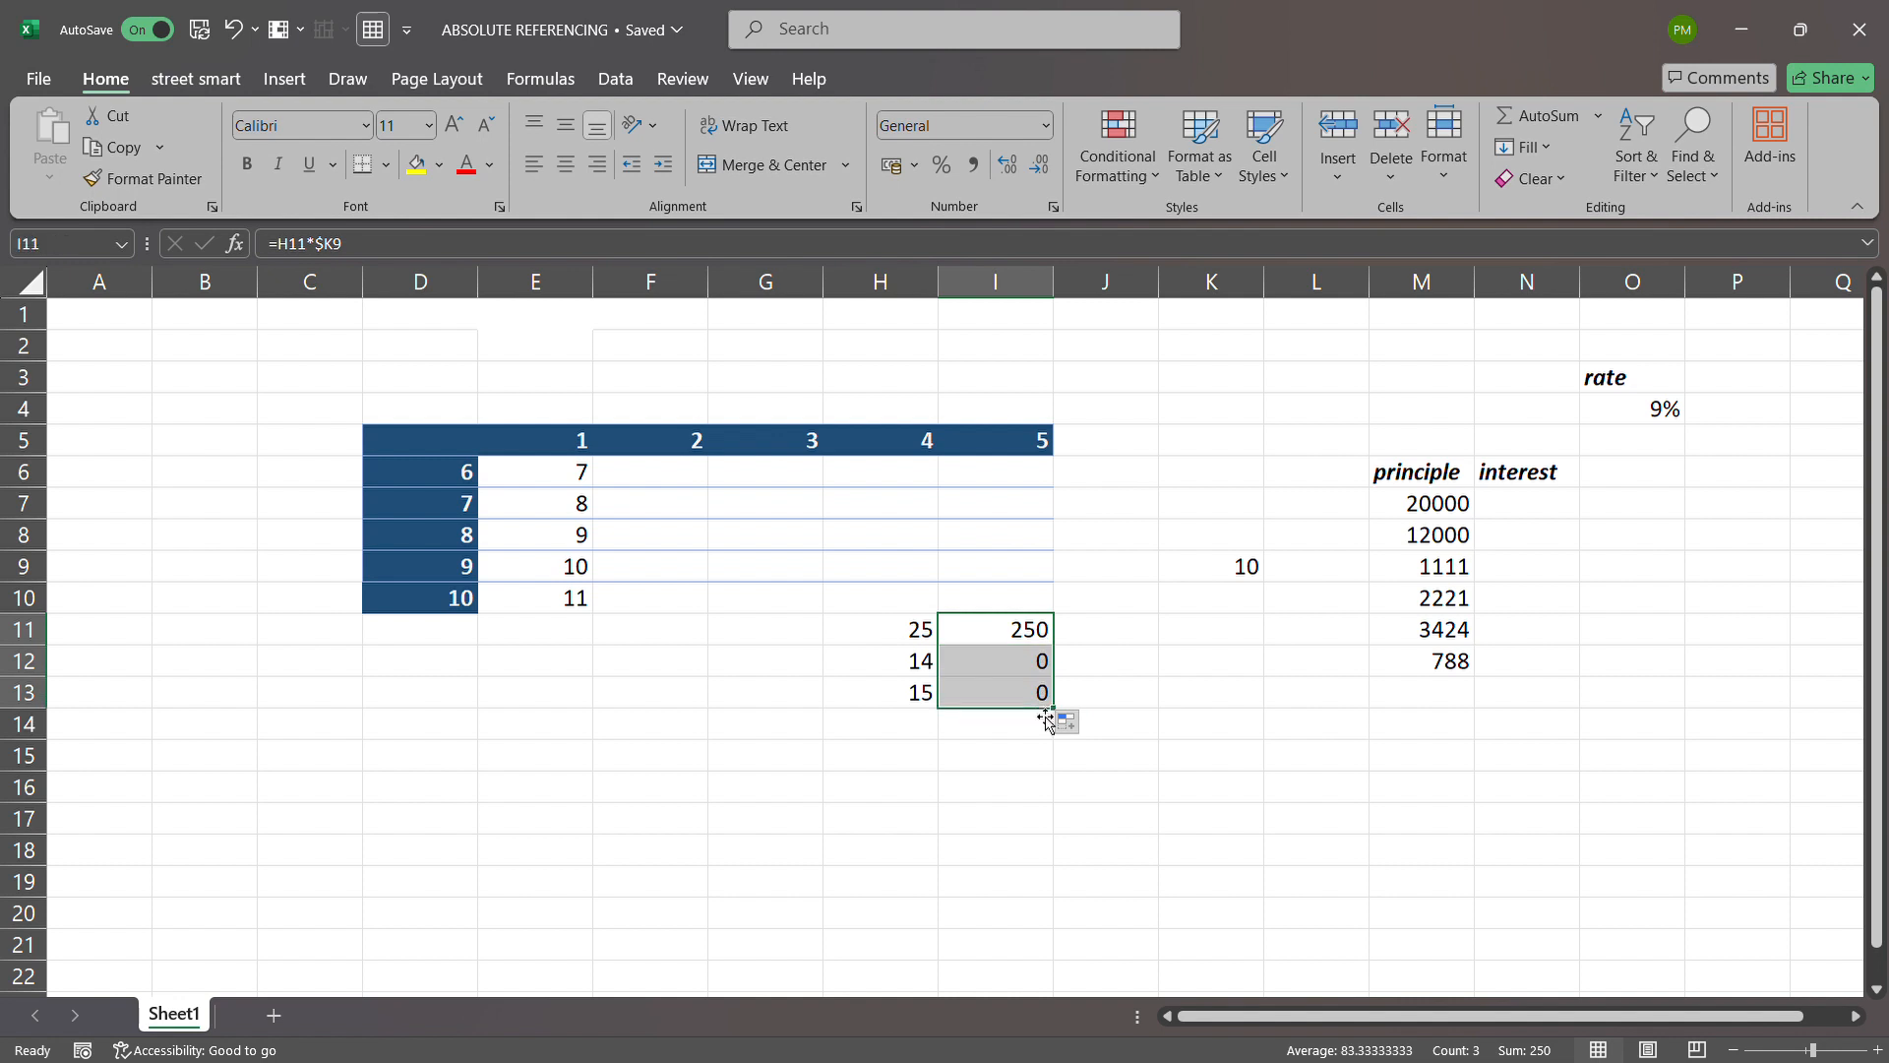
key(Delete)
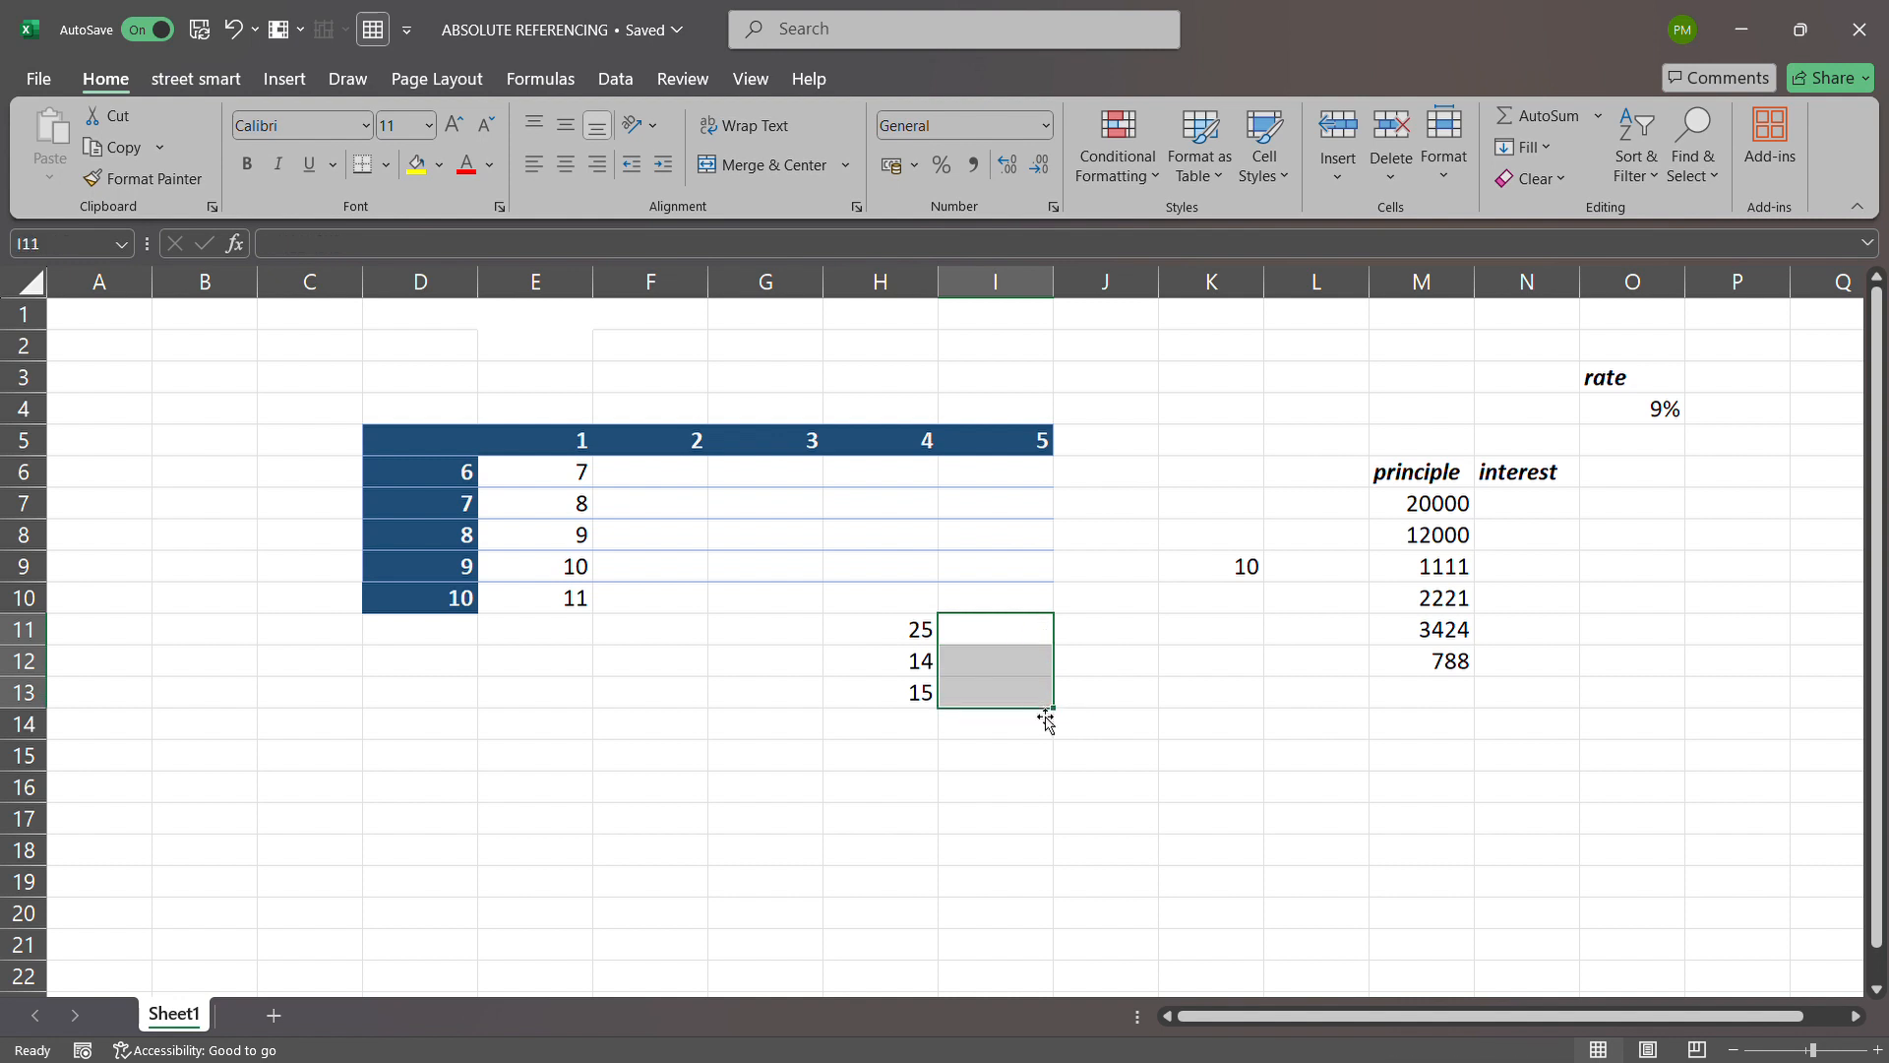
Enter =H11*$K$9 in cell I11 with a fully absolute reference and copy it down to I13
click(994, 632)
text(=)
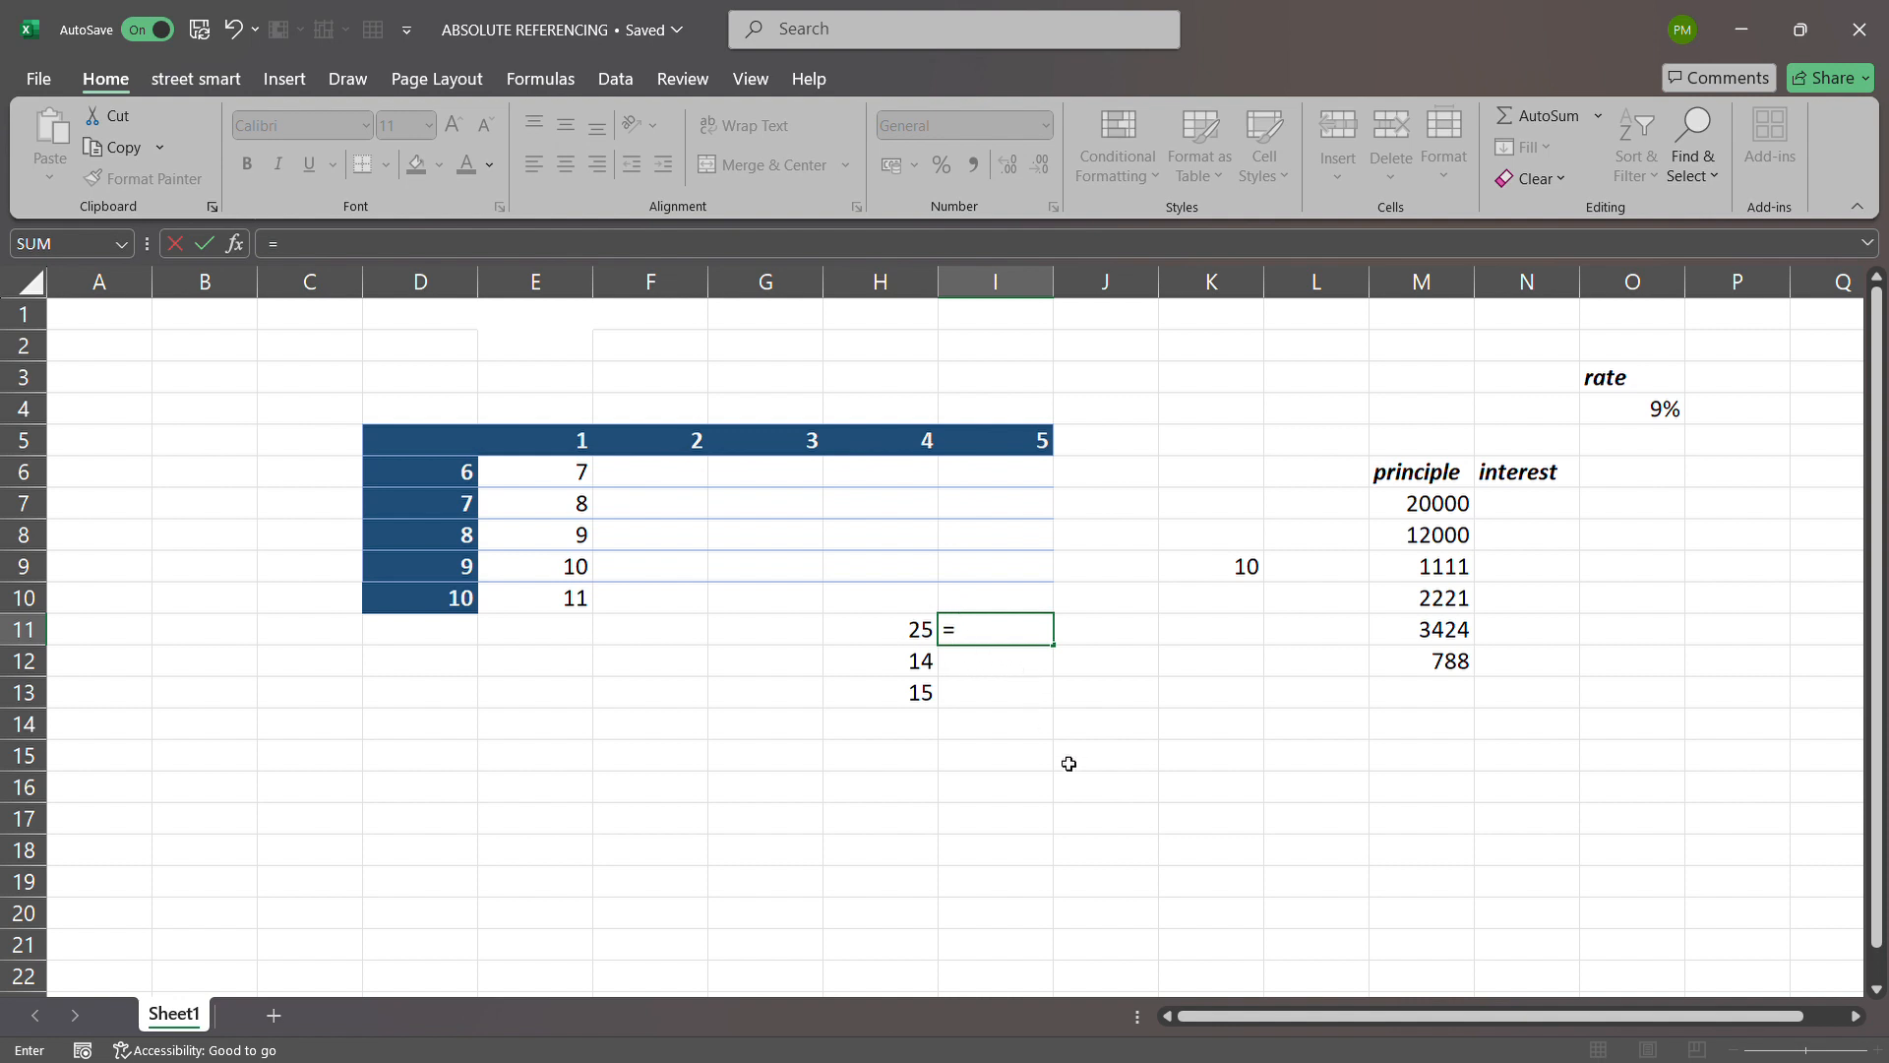
click(907, 634)
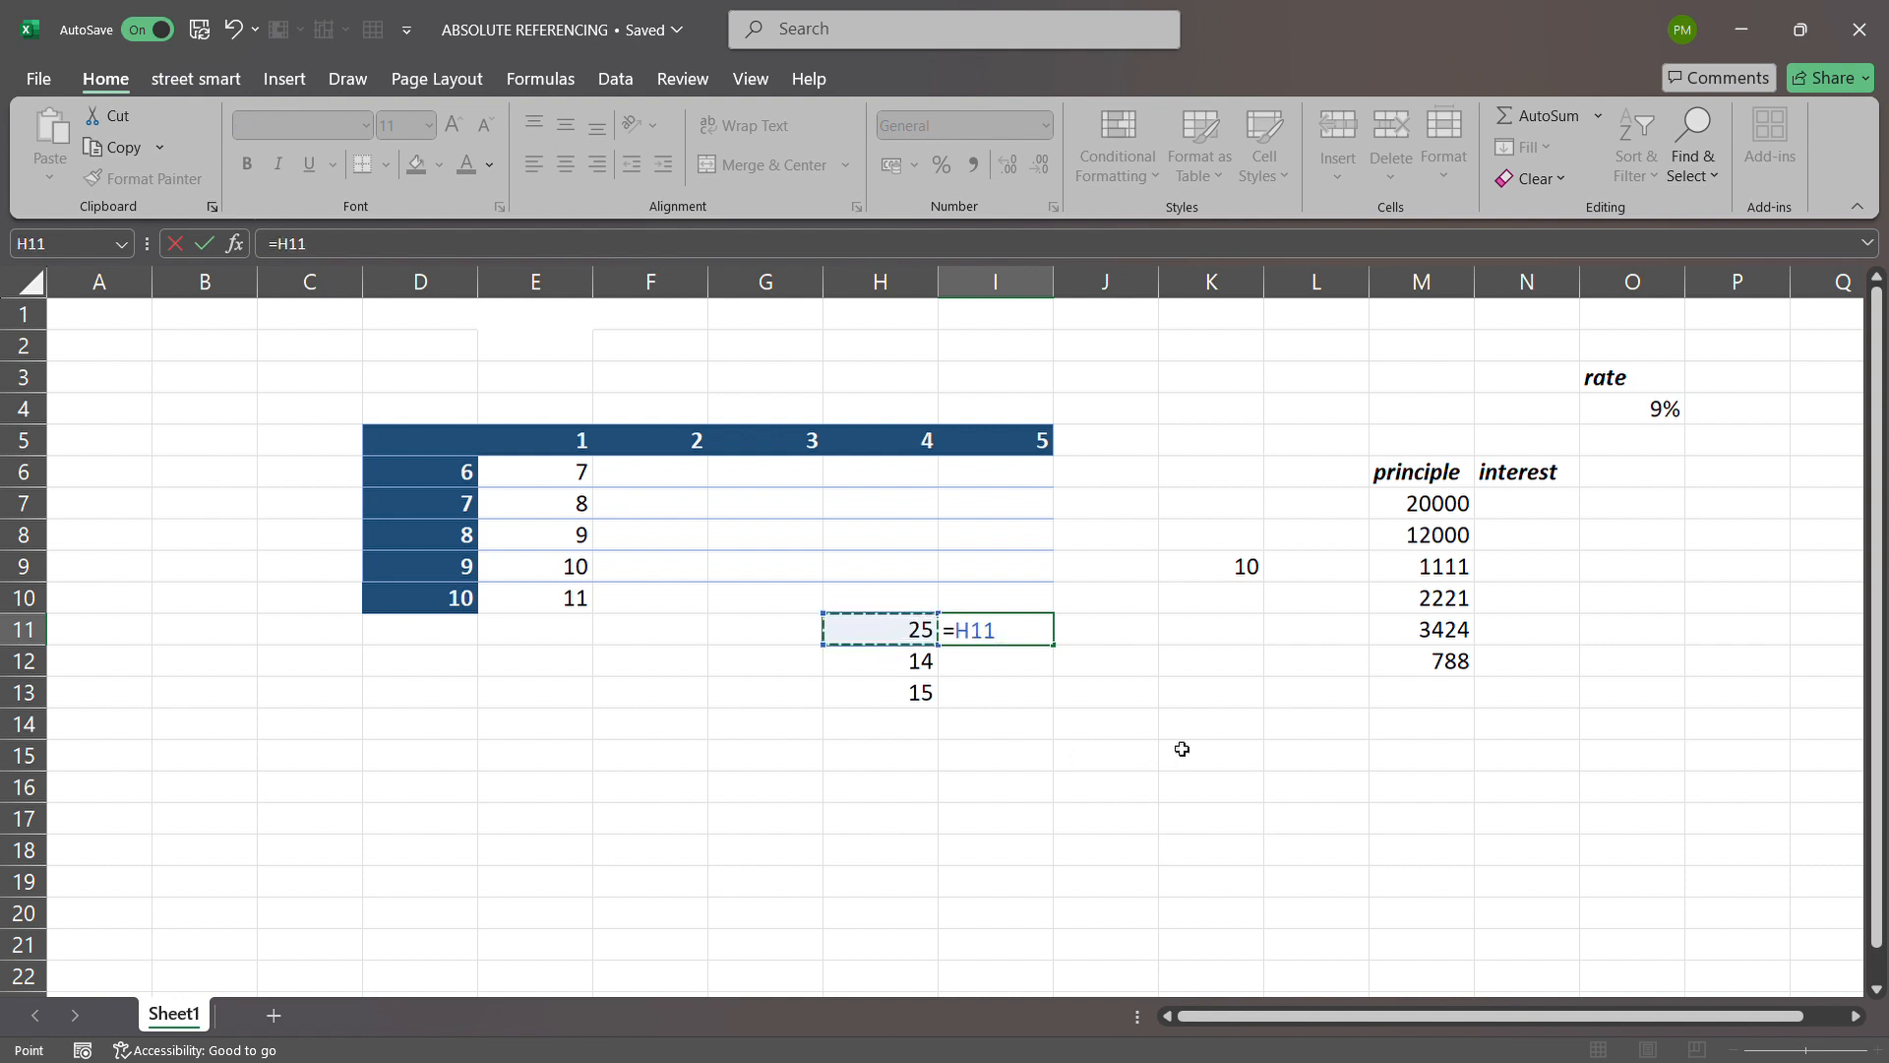
text(*)
click(1225, 566)
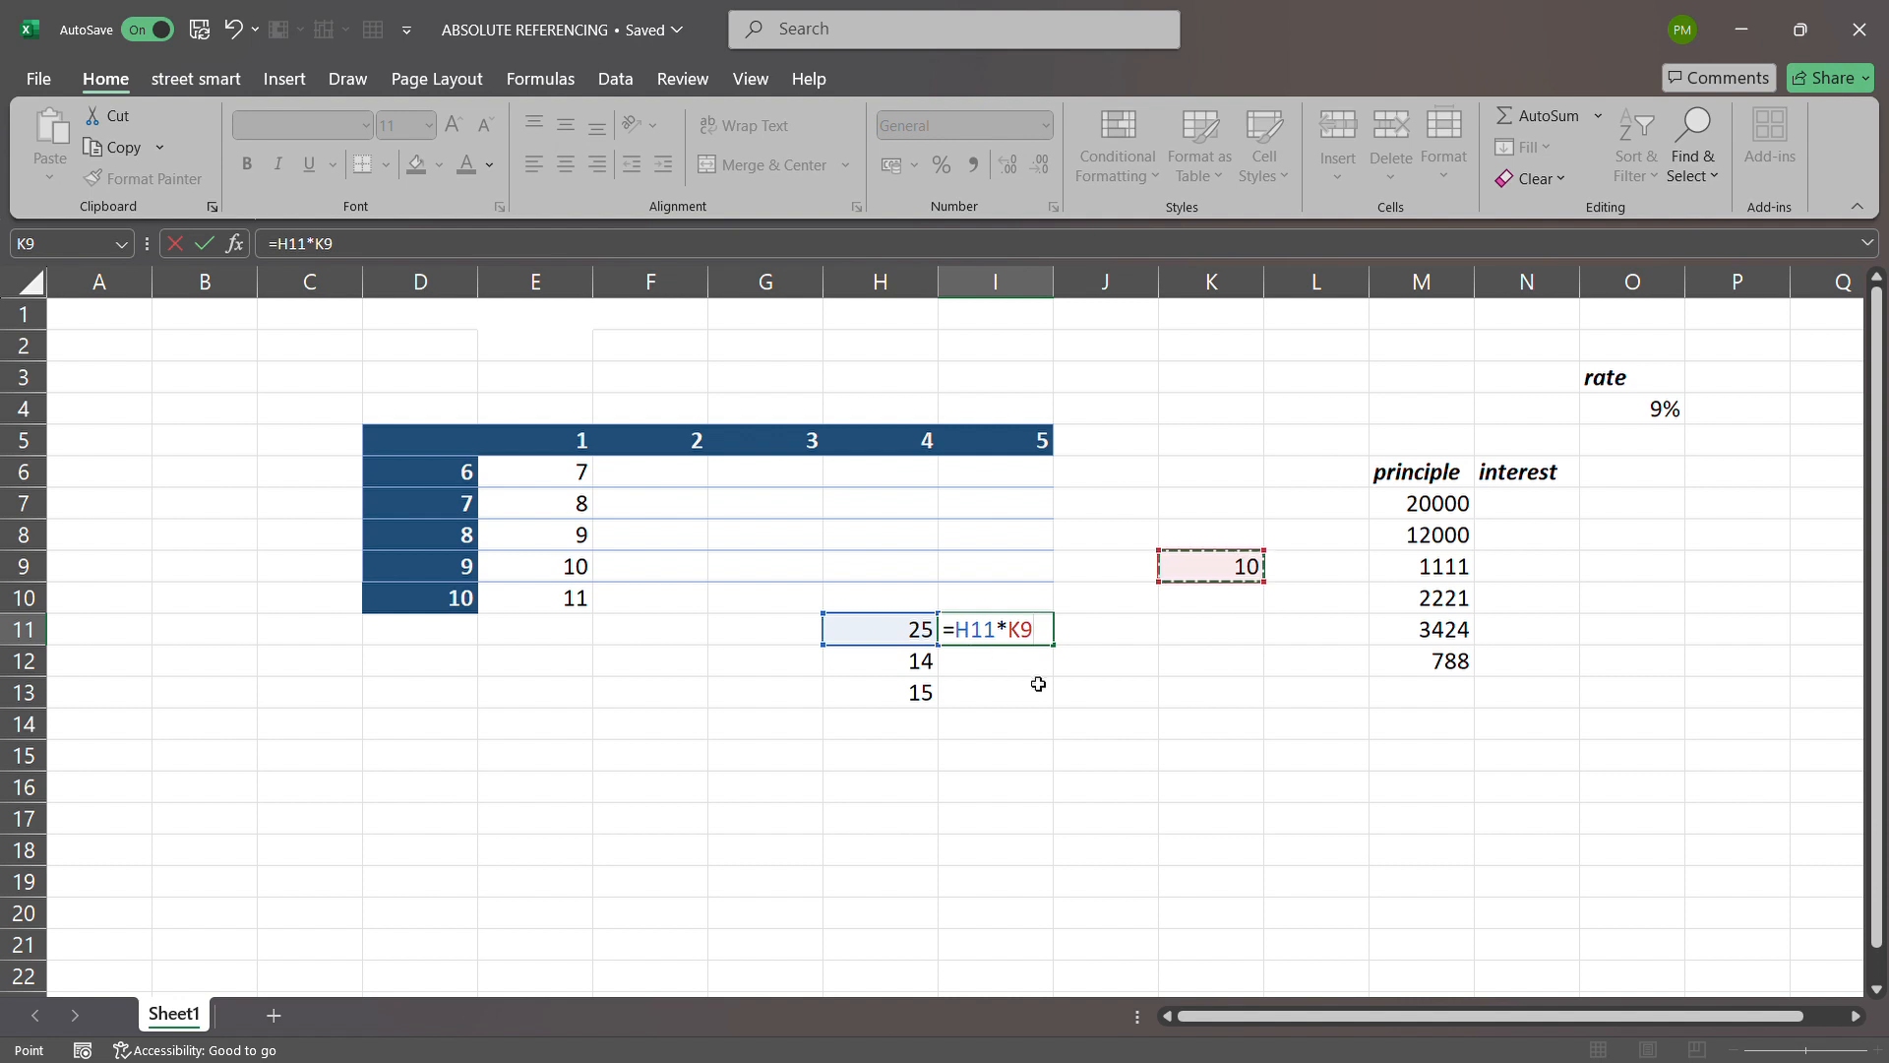
key(F4)
key(Return)
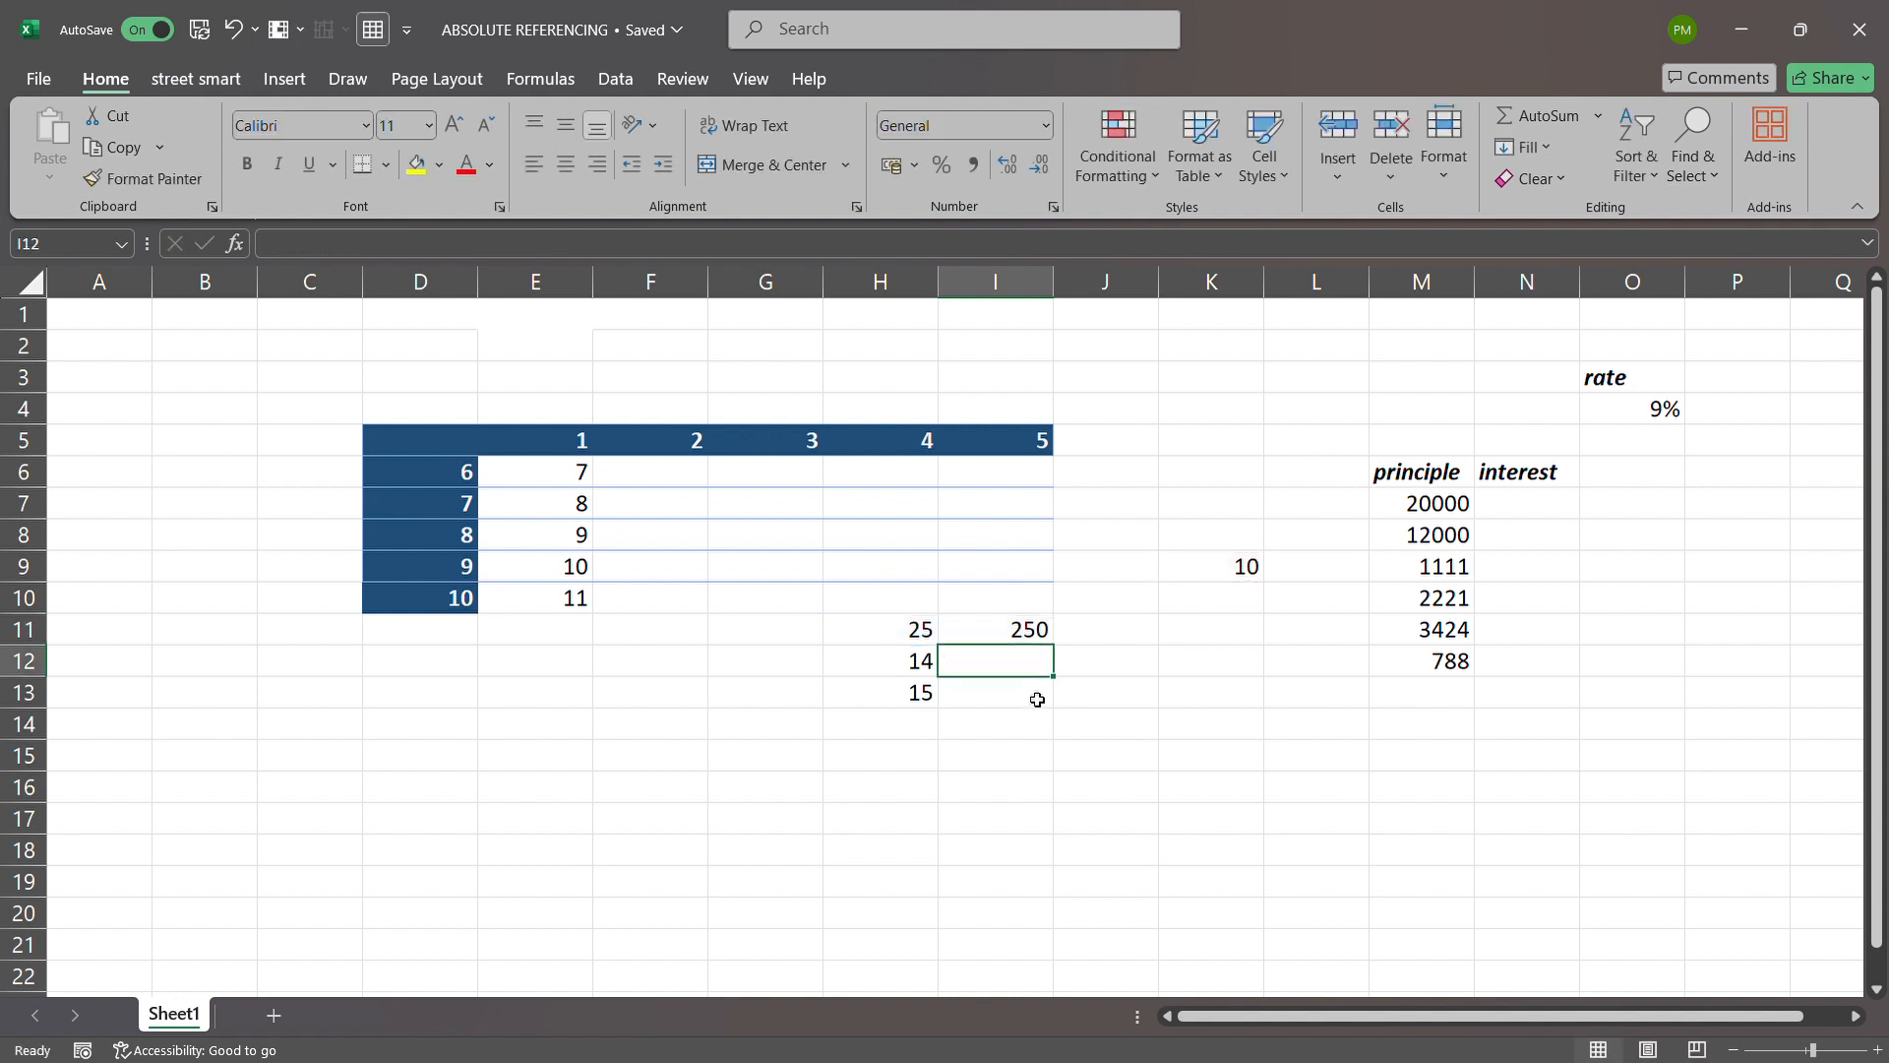
click(1038, 630)
drag(1054, 645, 1065, 710)
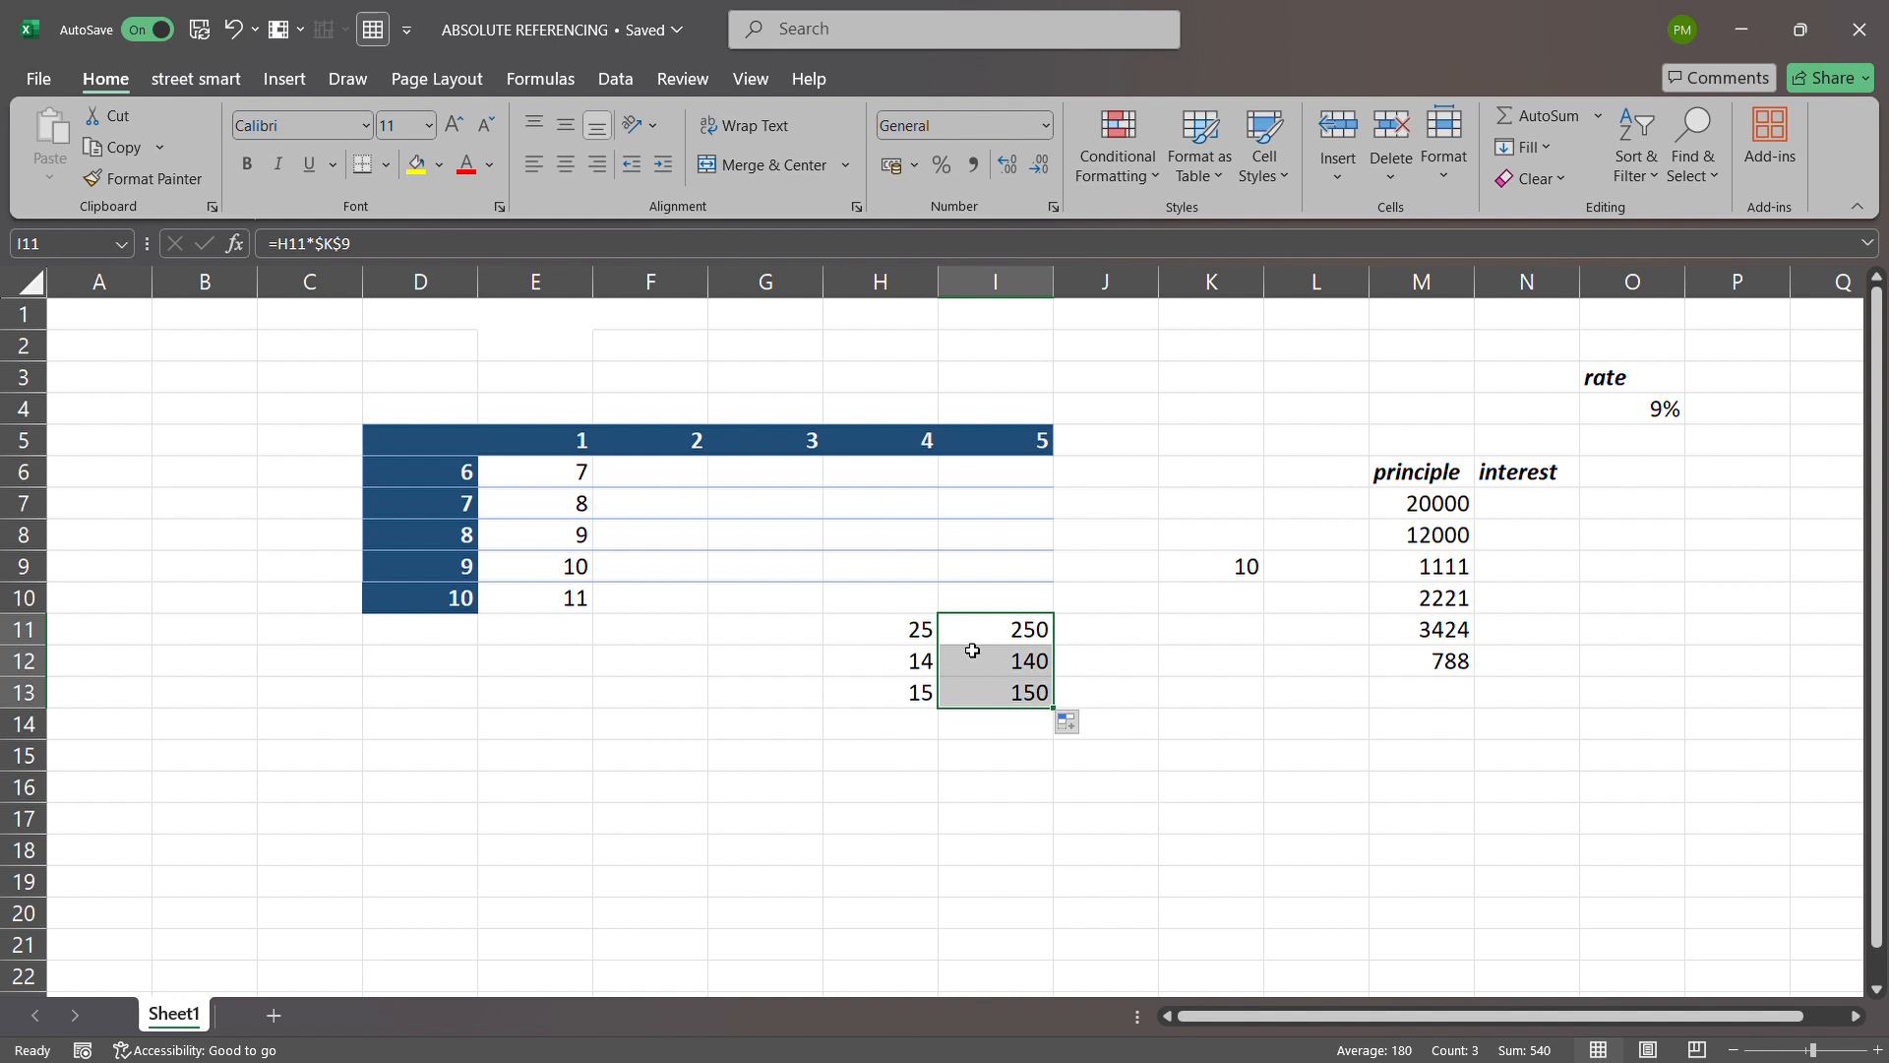
Examine H13 and the fixed multiplier K9 that feed the copied absolute-reference formula
click(1206, 570)
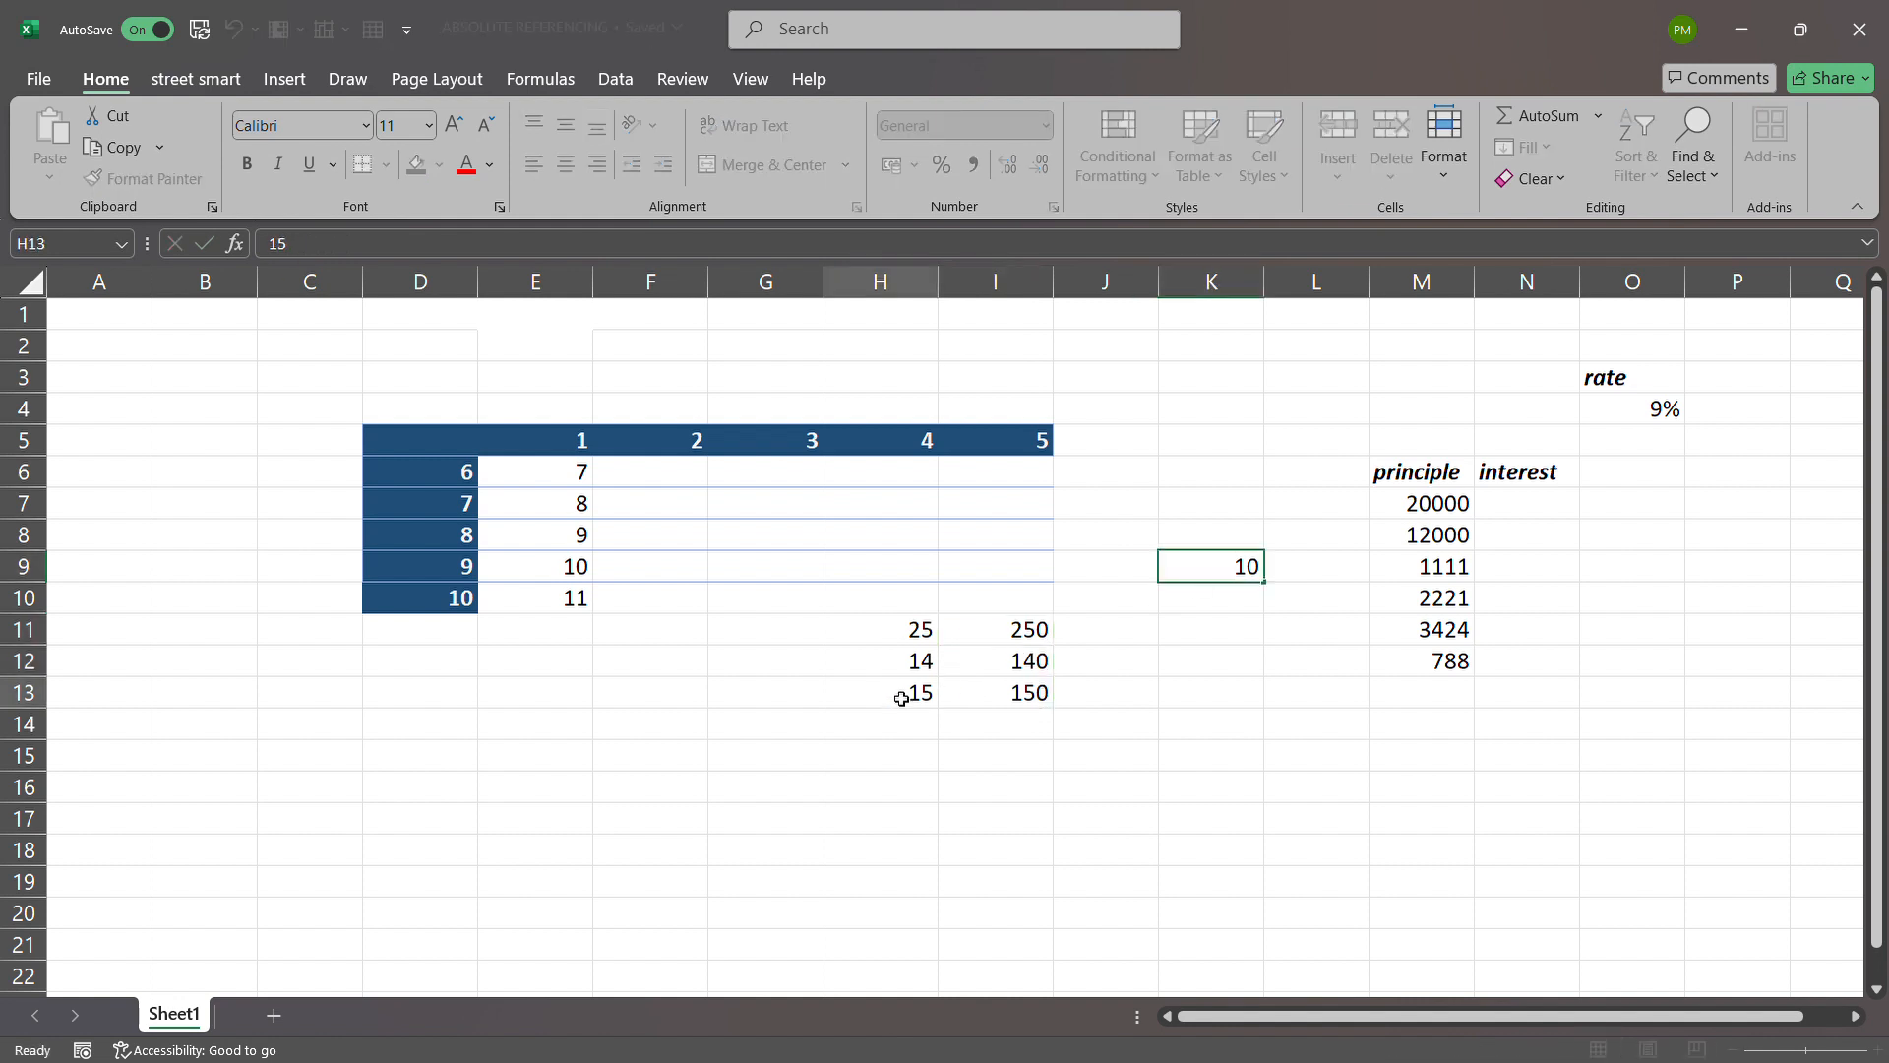
click(870, 693)
click(1200, 578)
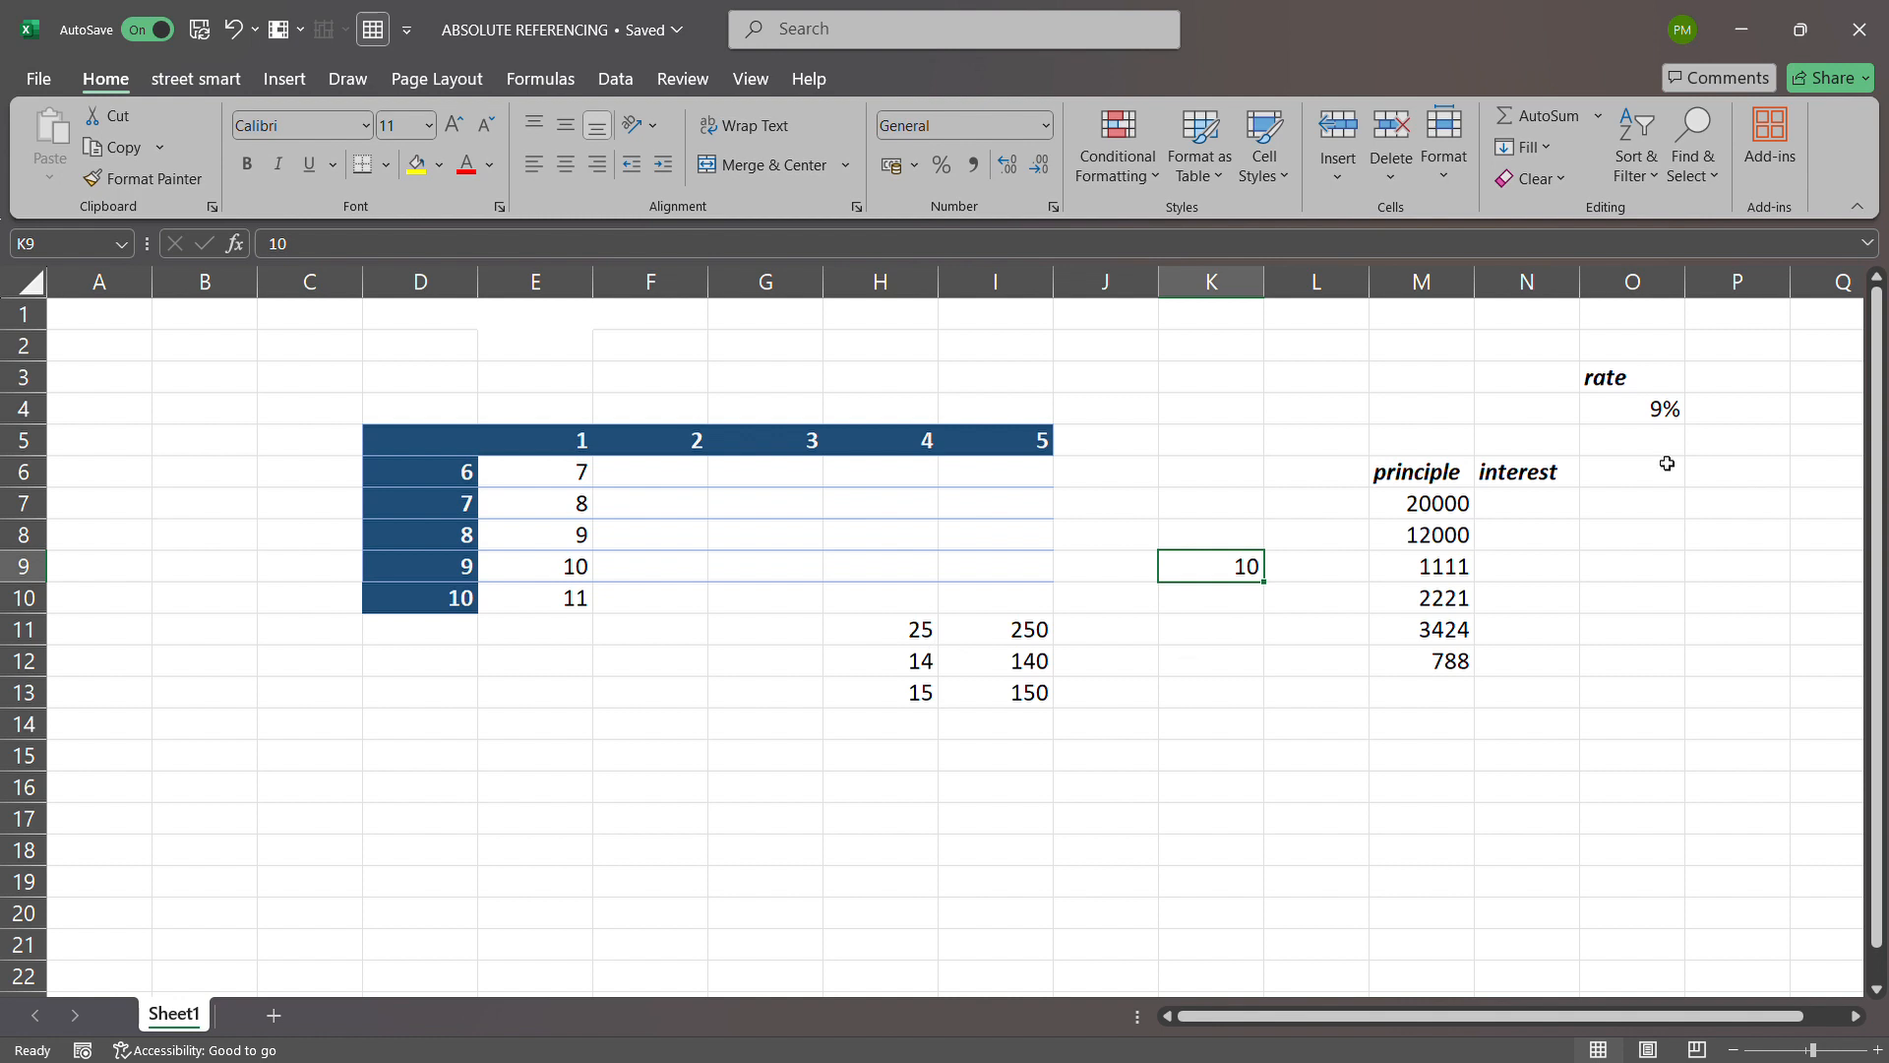
Enter =M7*O4 in cell N7 to multiply the first principle by the rate with relative references
click(1596, 565)
double_click(1527, 512)
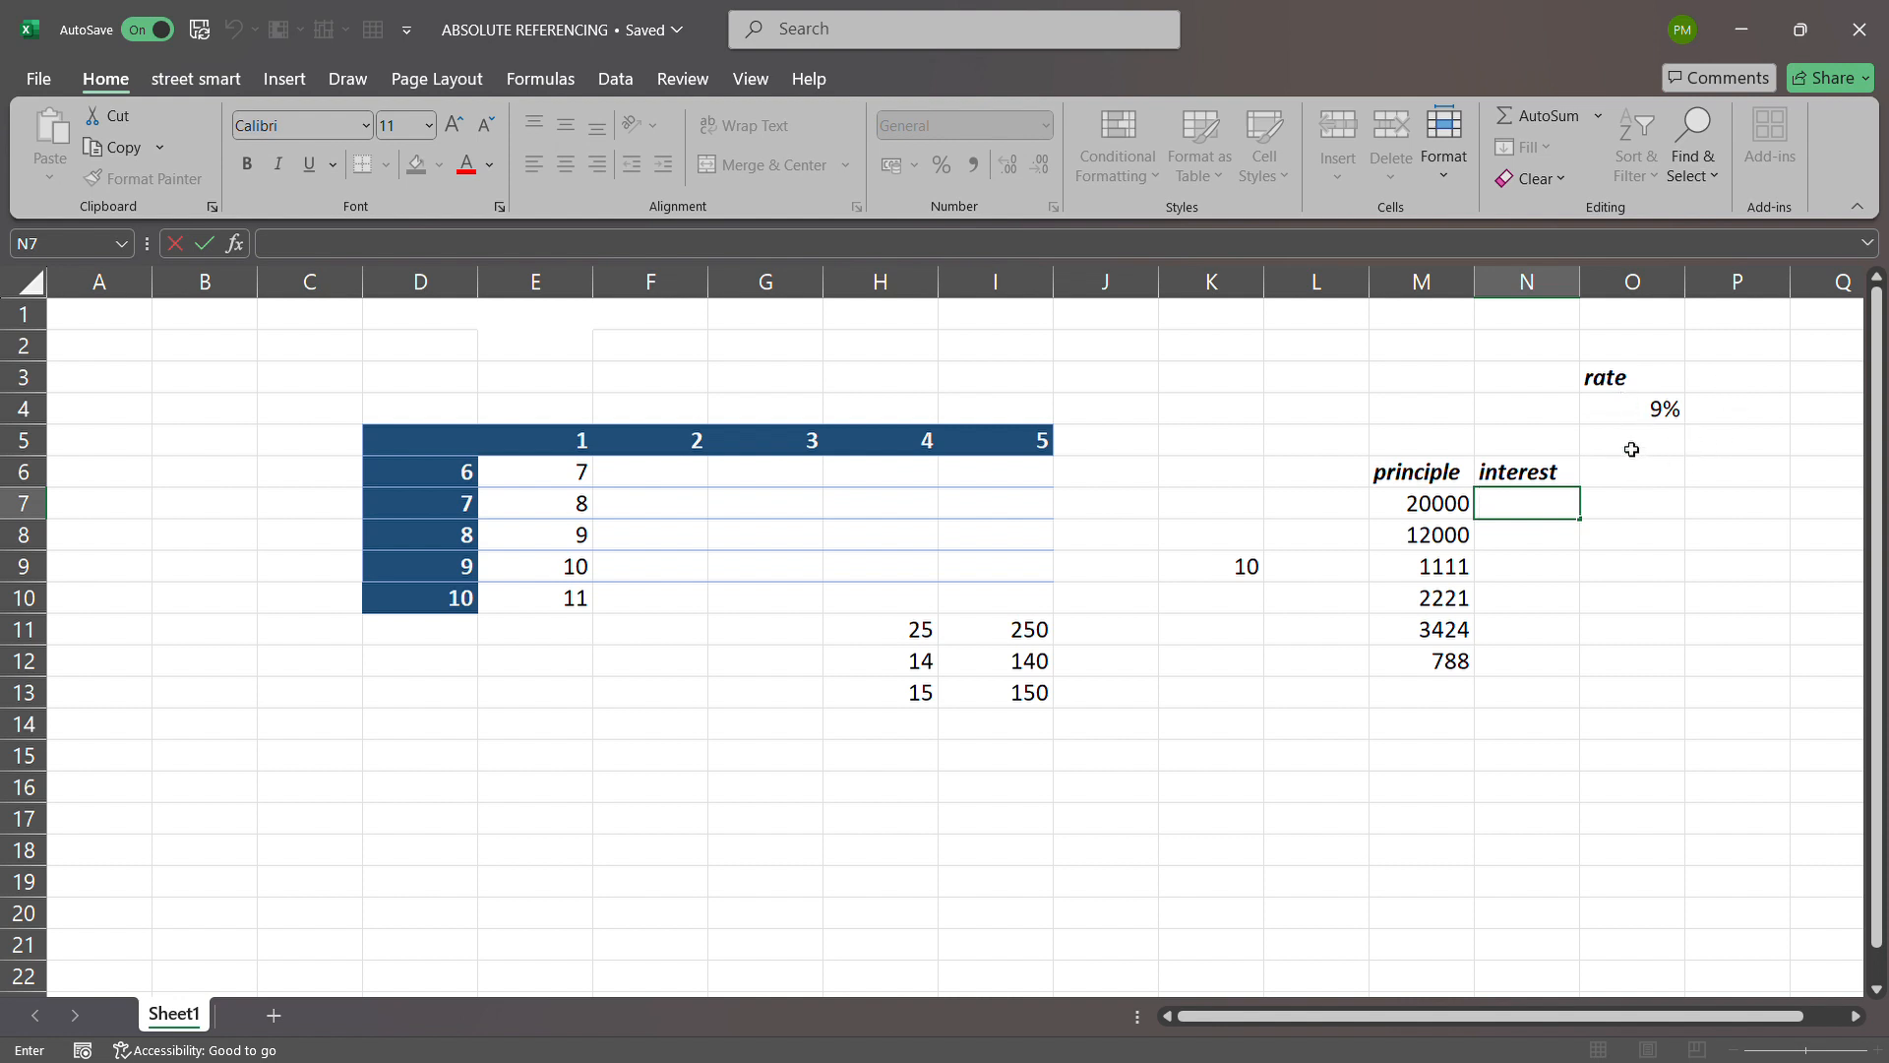
click(1492, 513)
text(=)
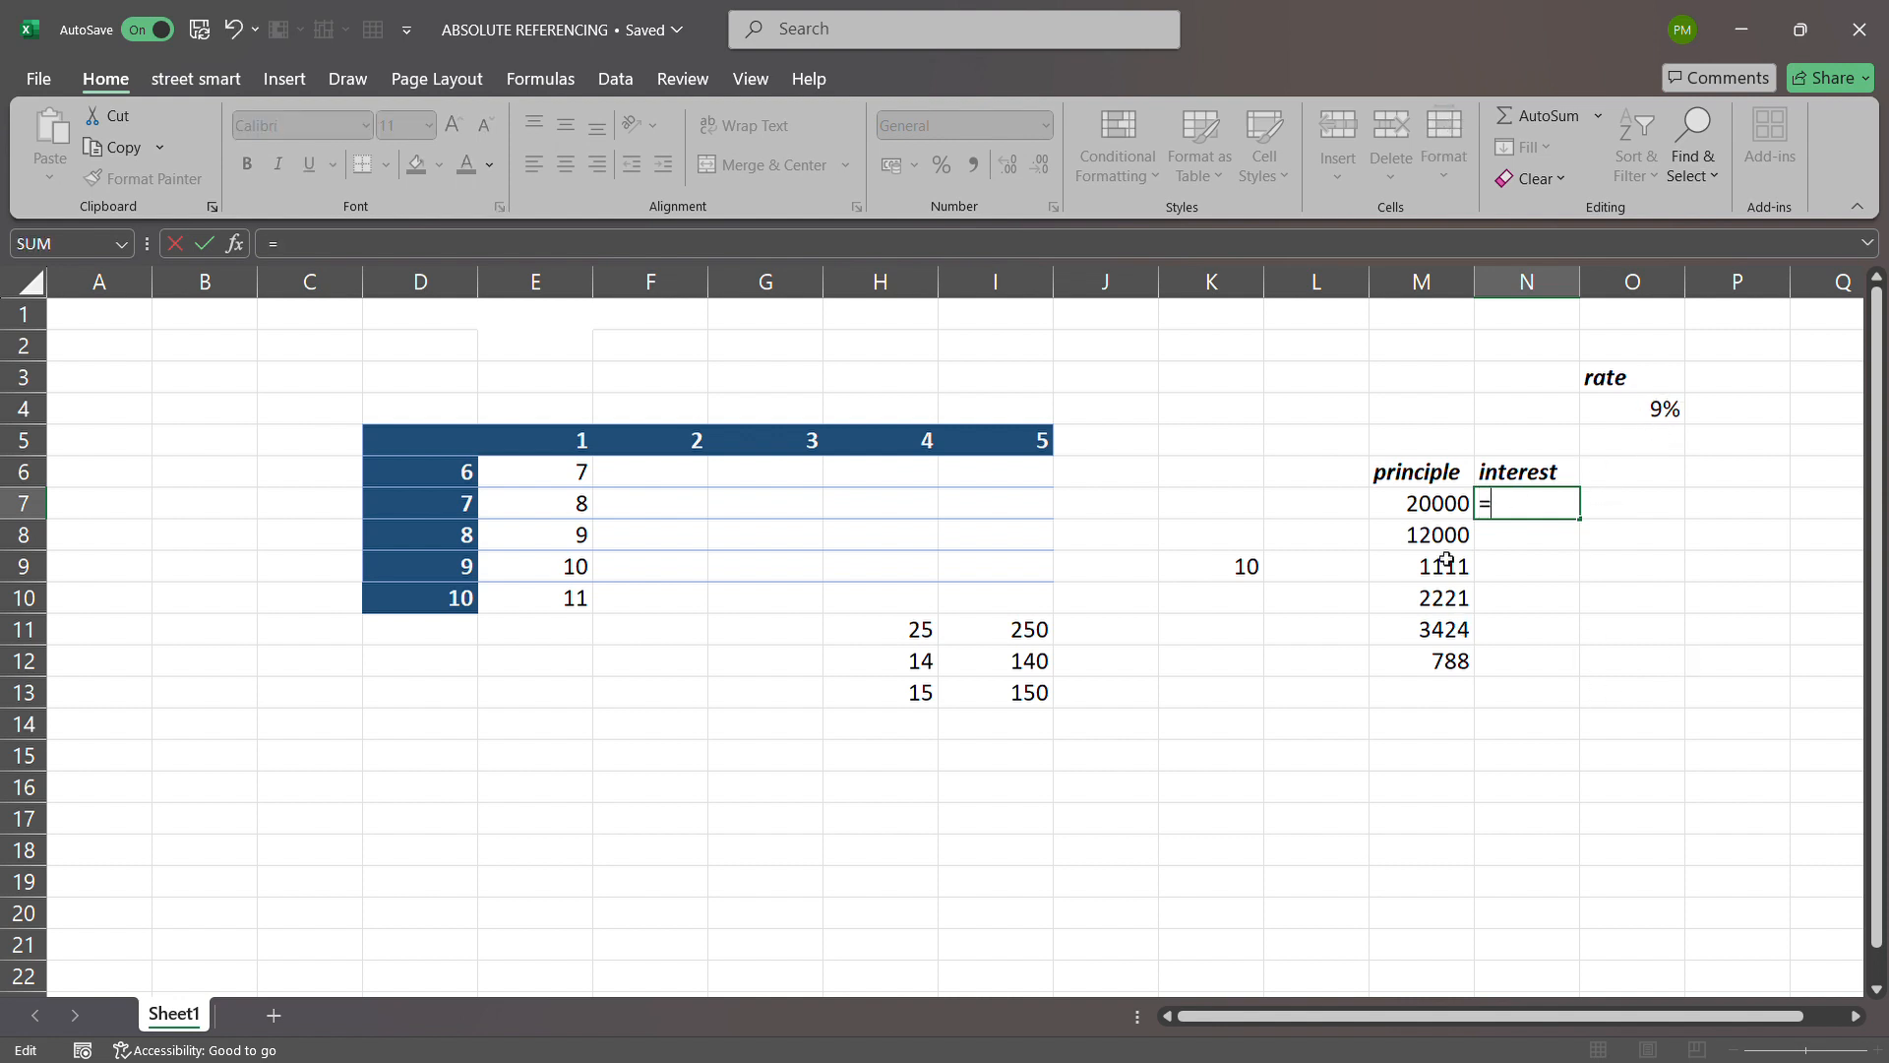
click(1450, 511)
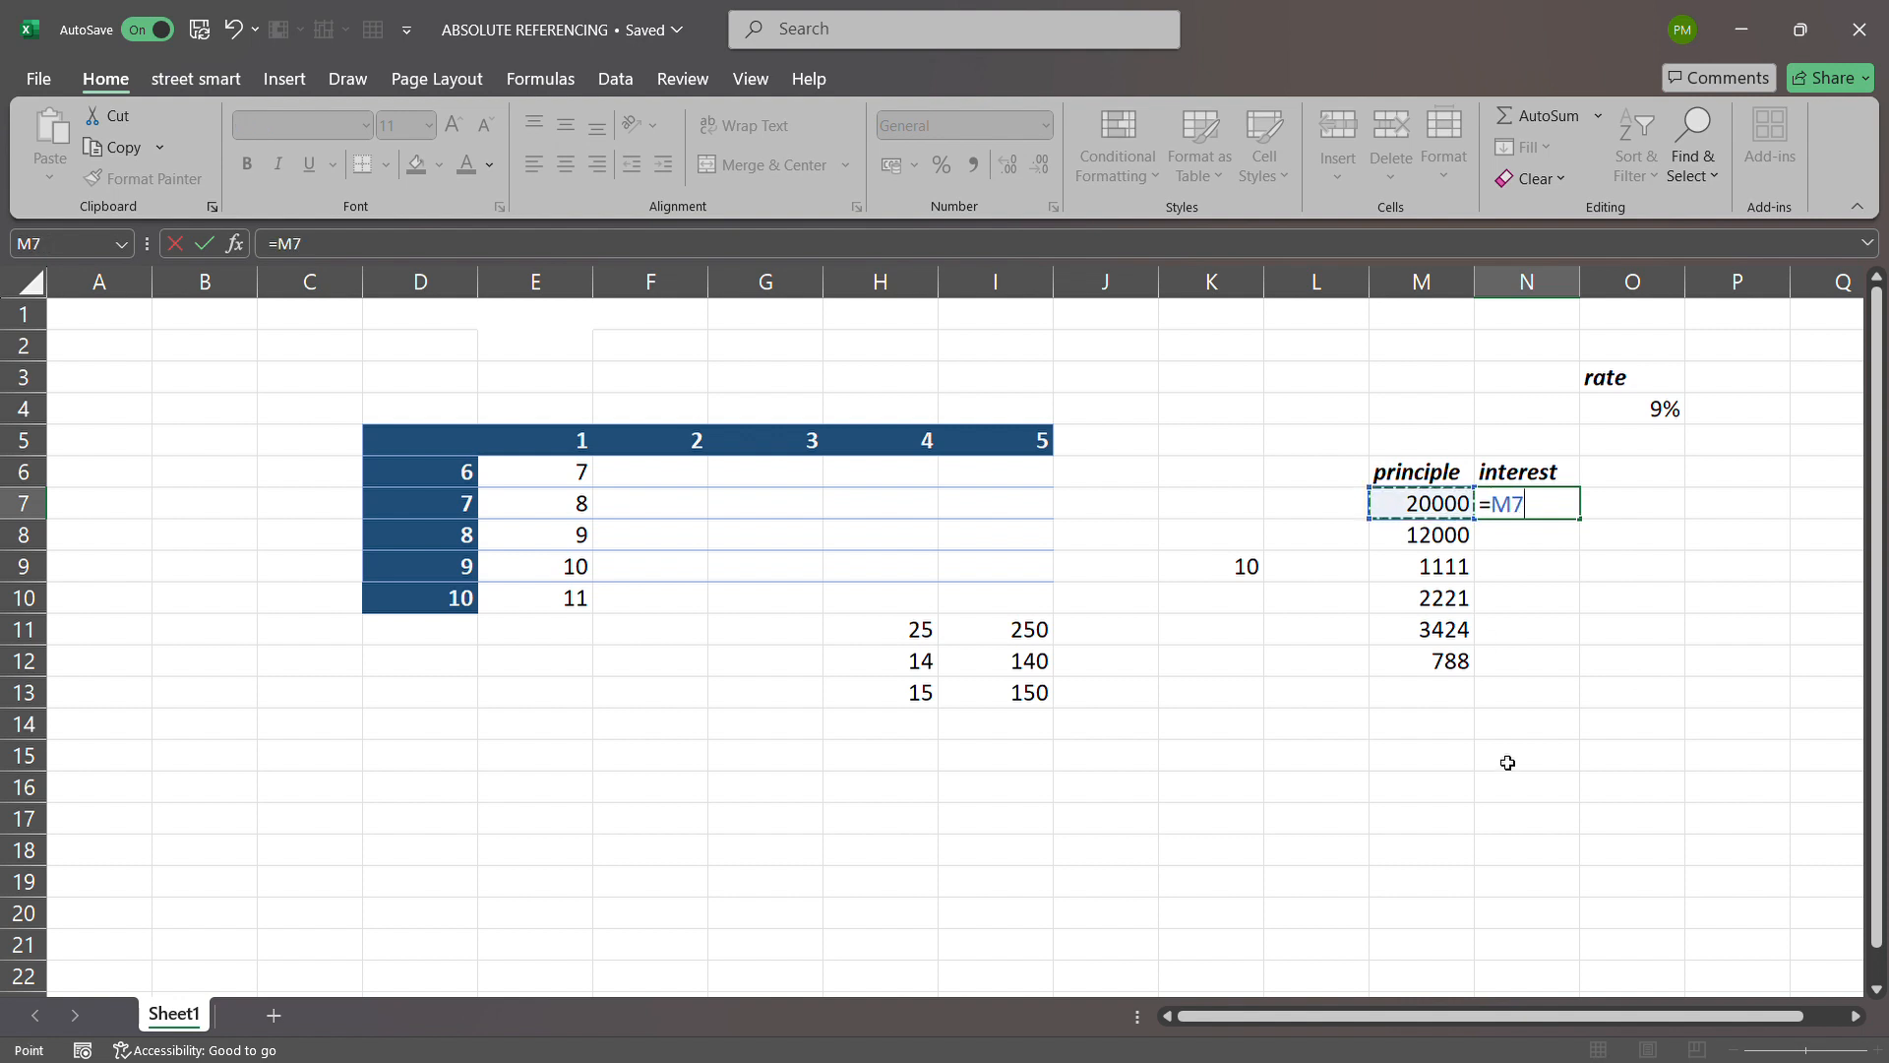
text(*)
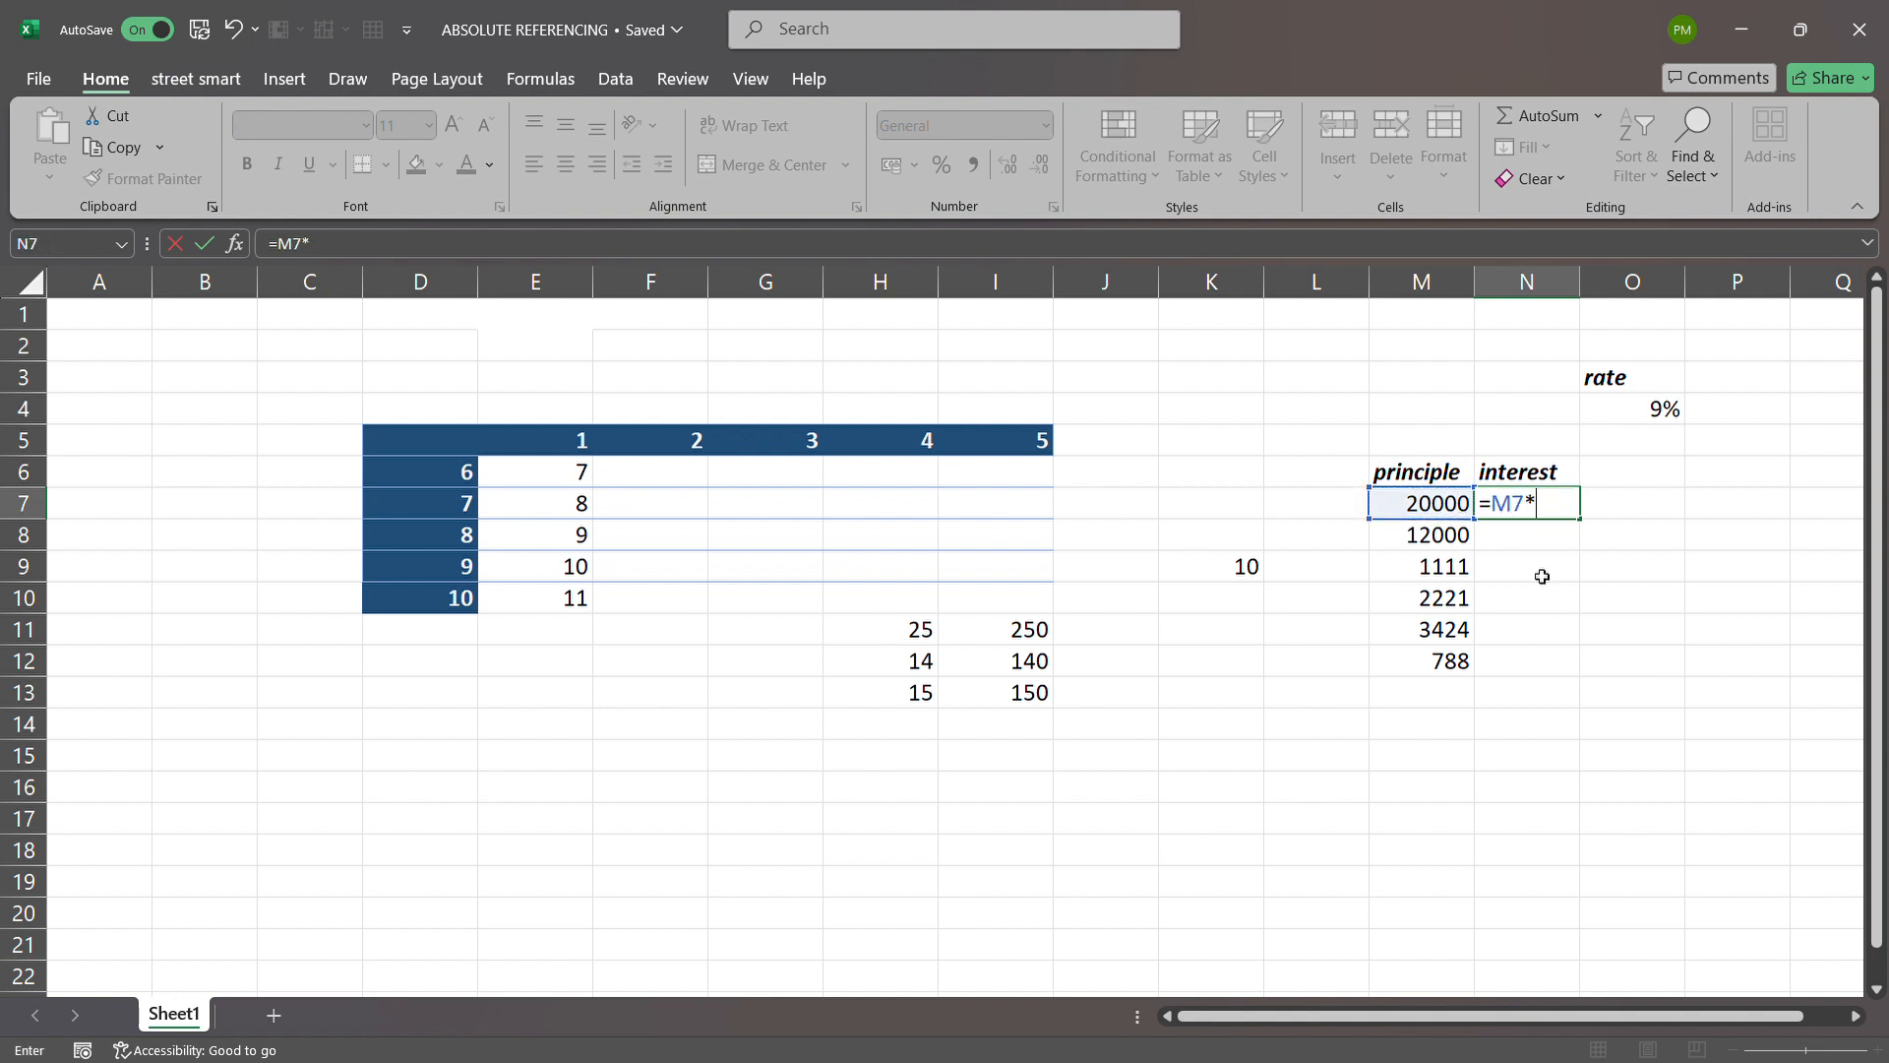
click(1623, 419)
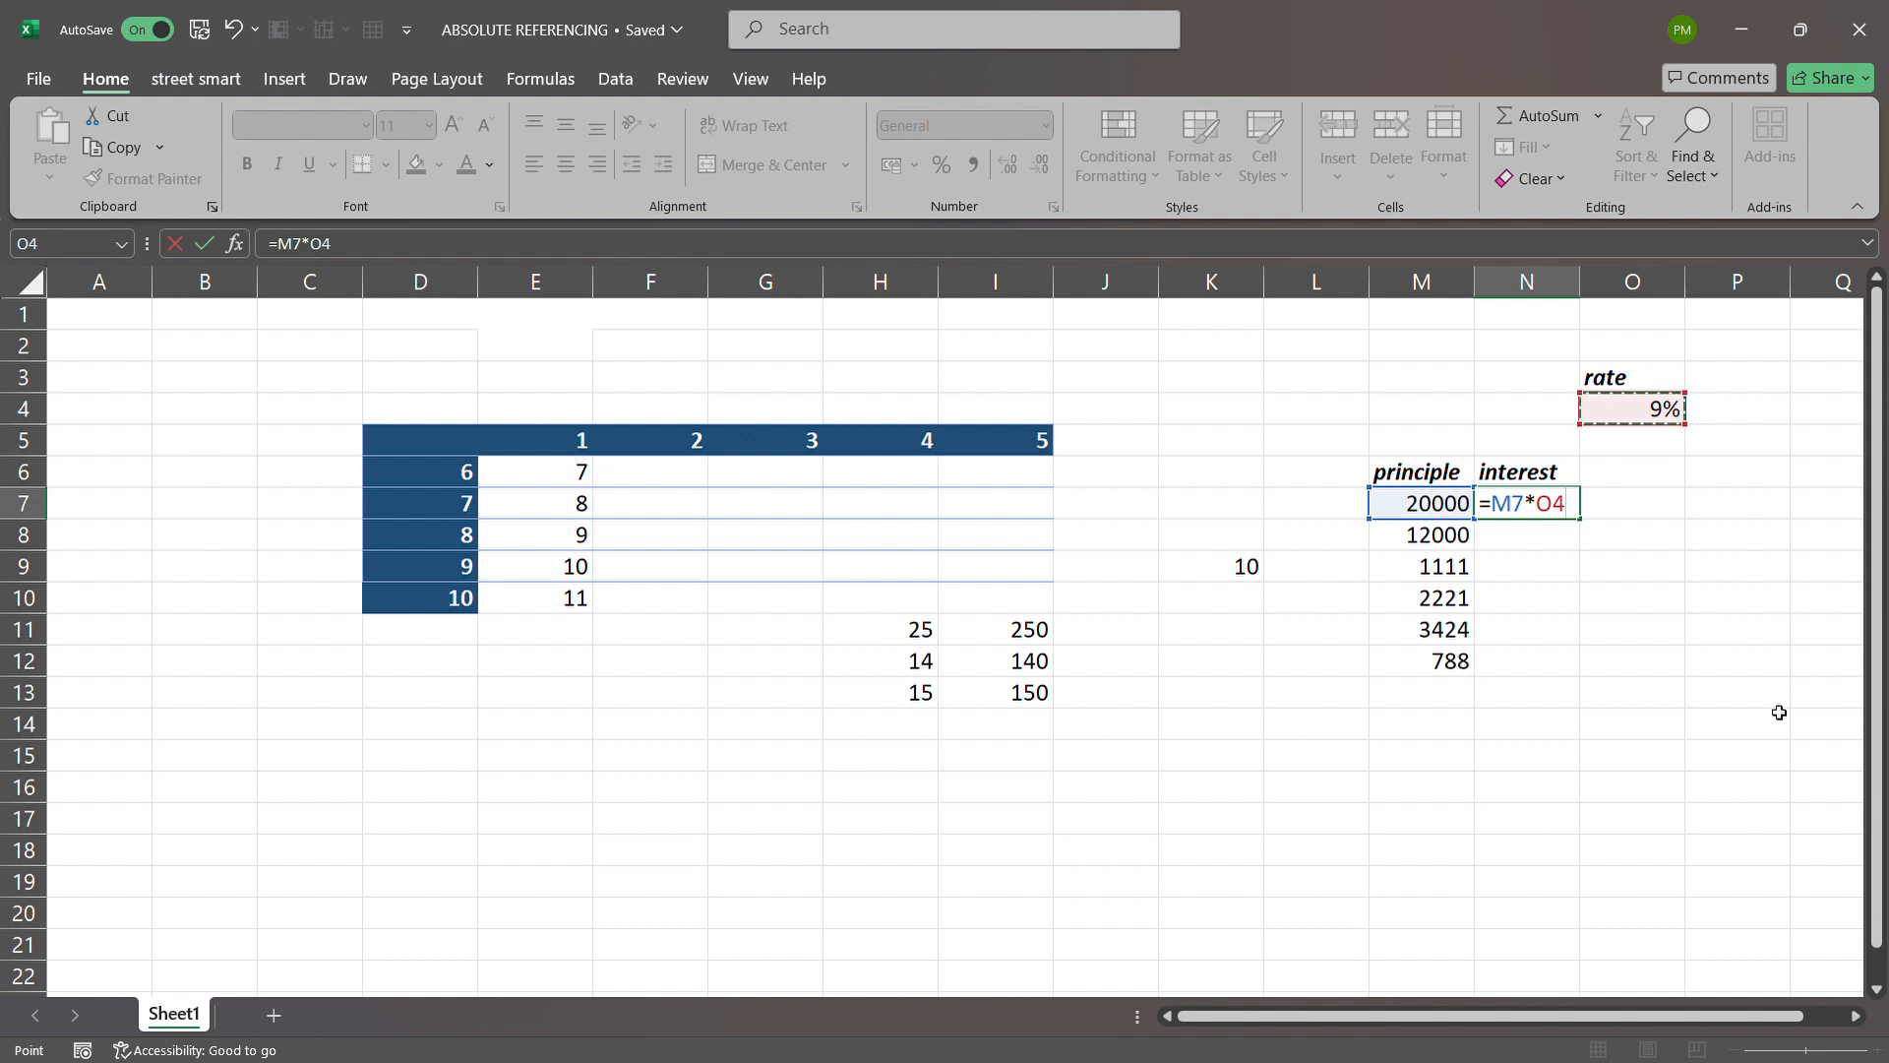
key(Return)
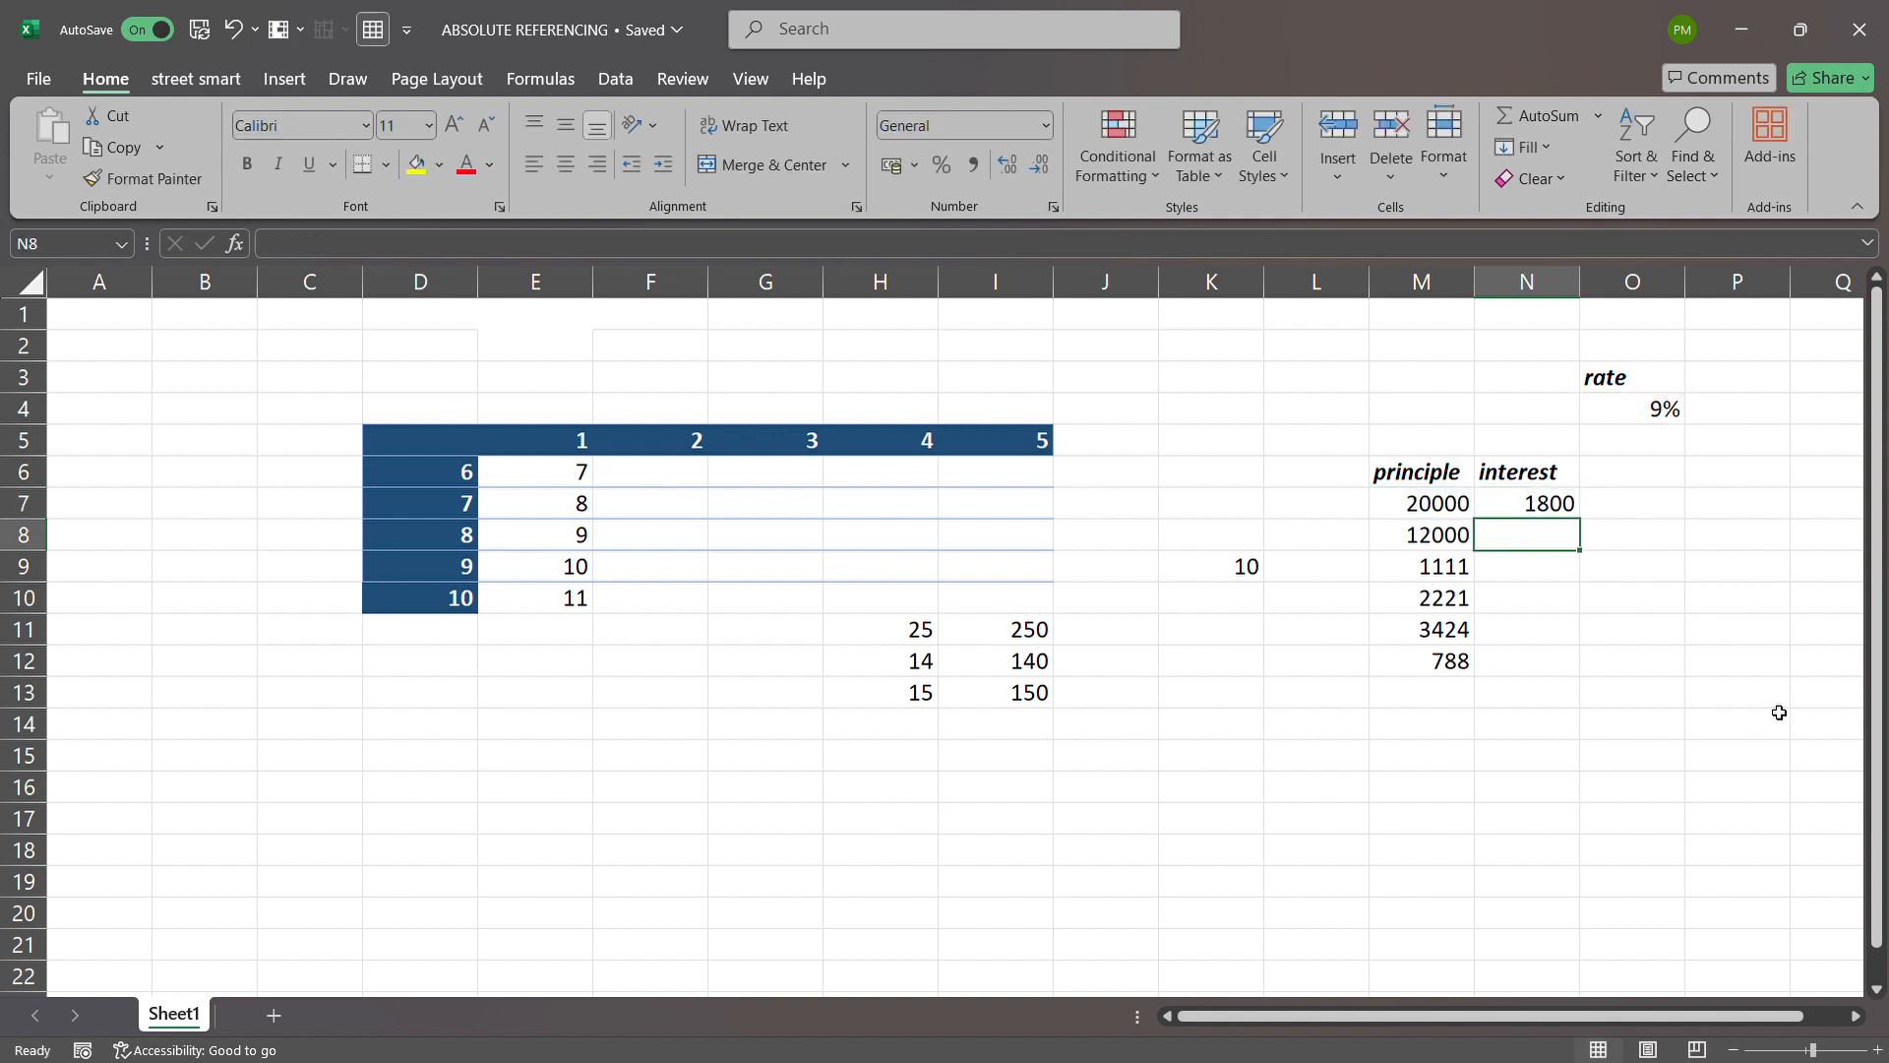
Copy the relative interest formula from N7 down to N12 and delete the contents of N7:N12
click(1566, 510)
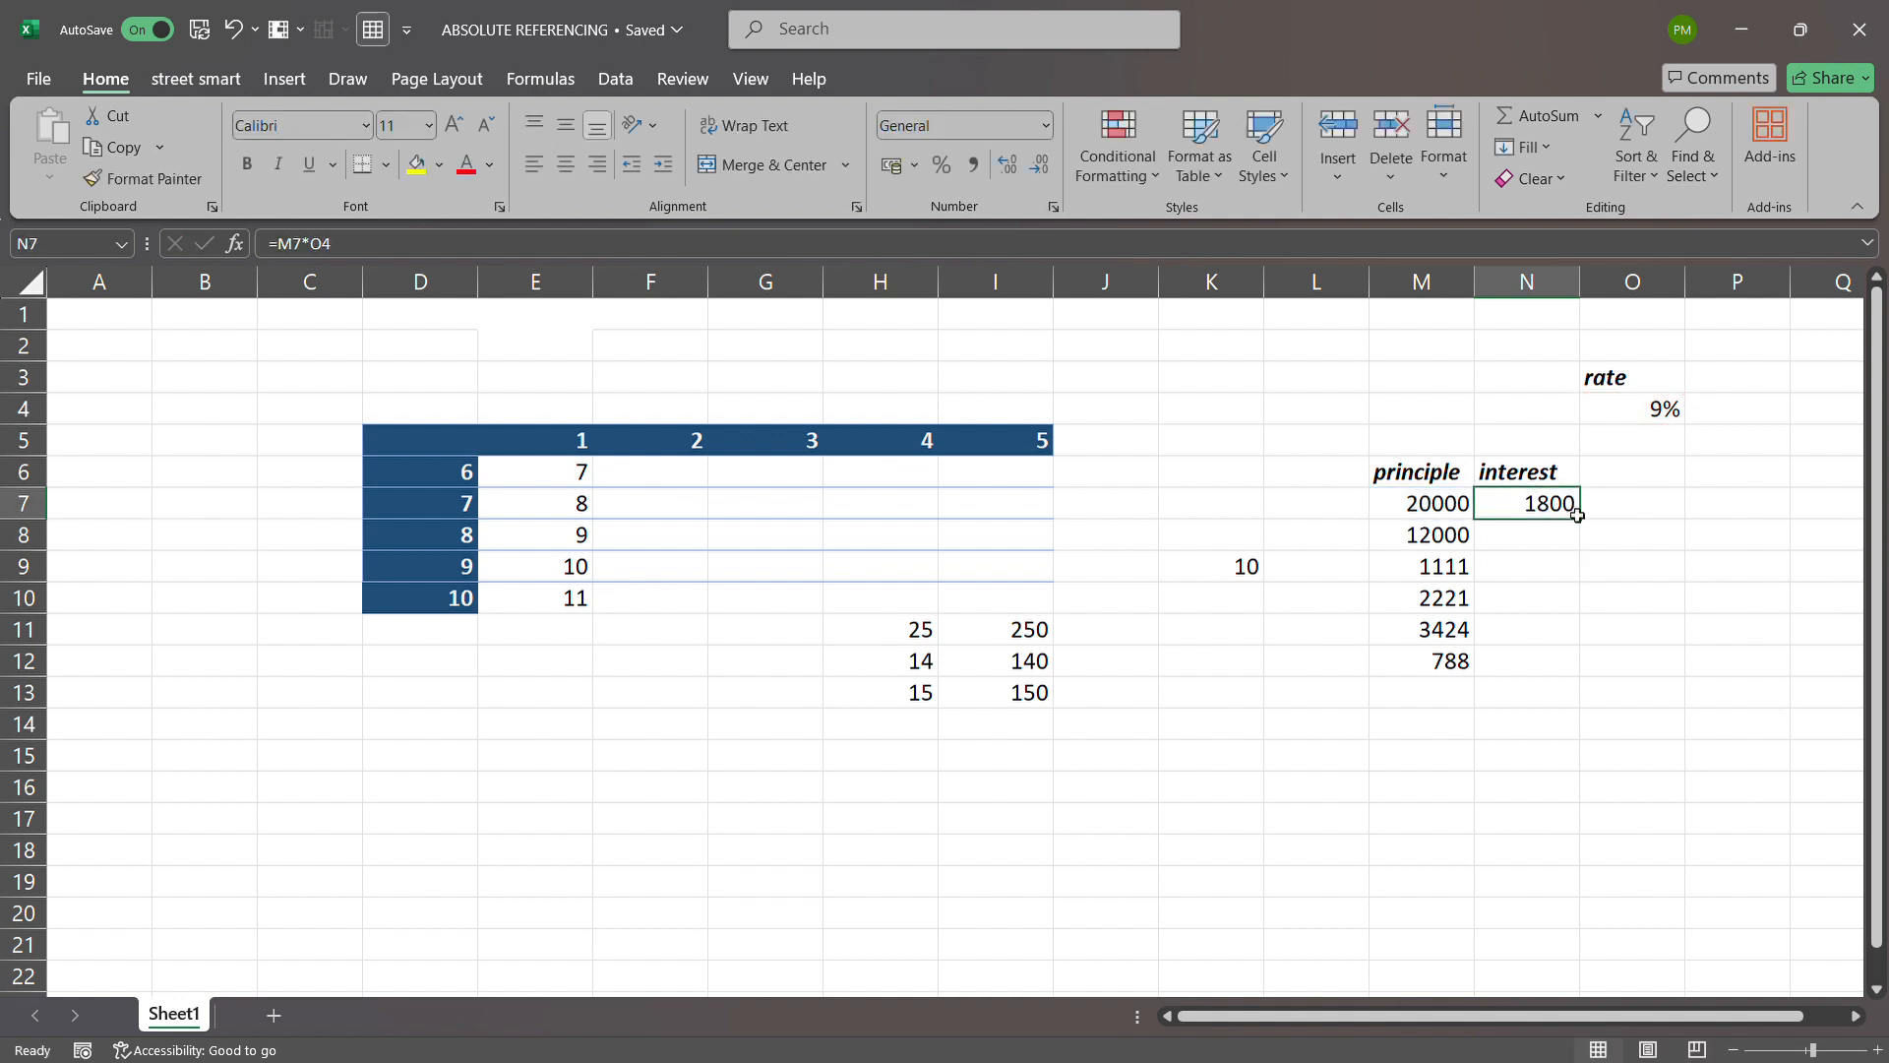
drag(1585, 527, 1590, 676)
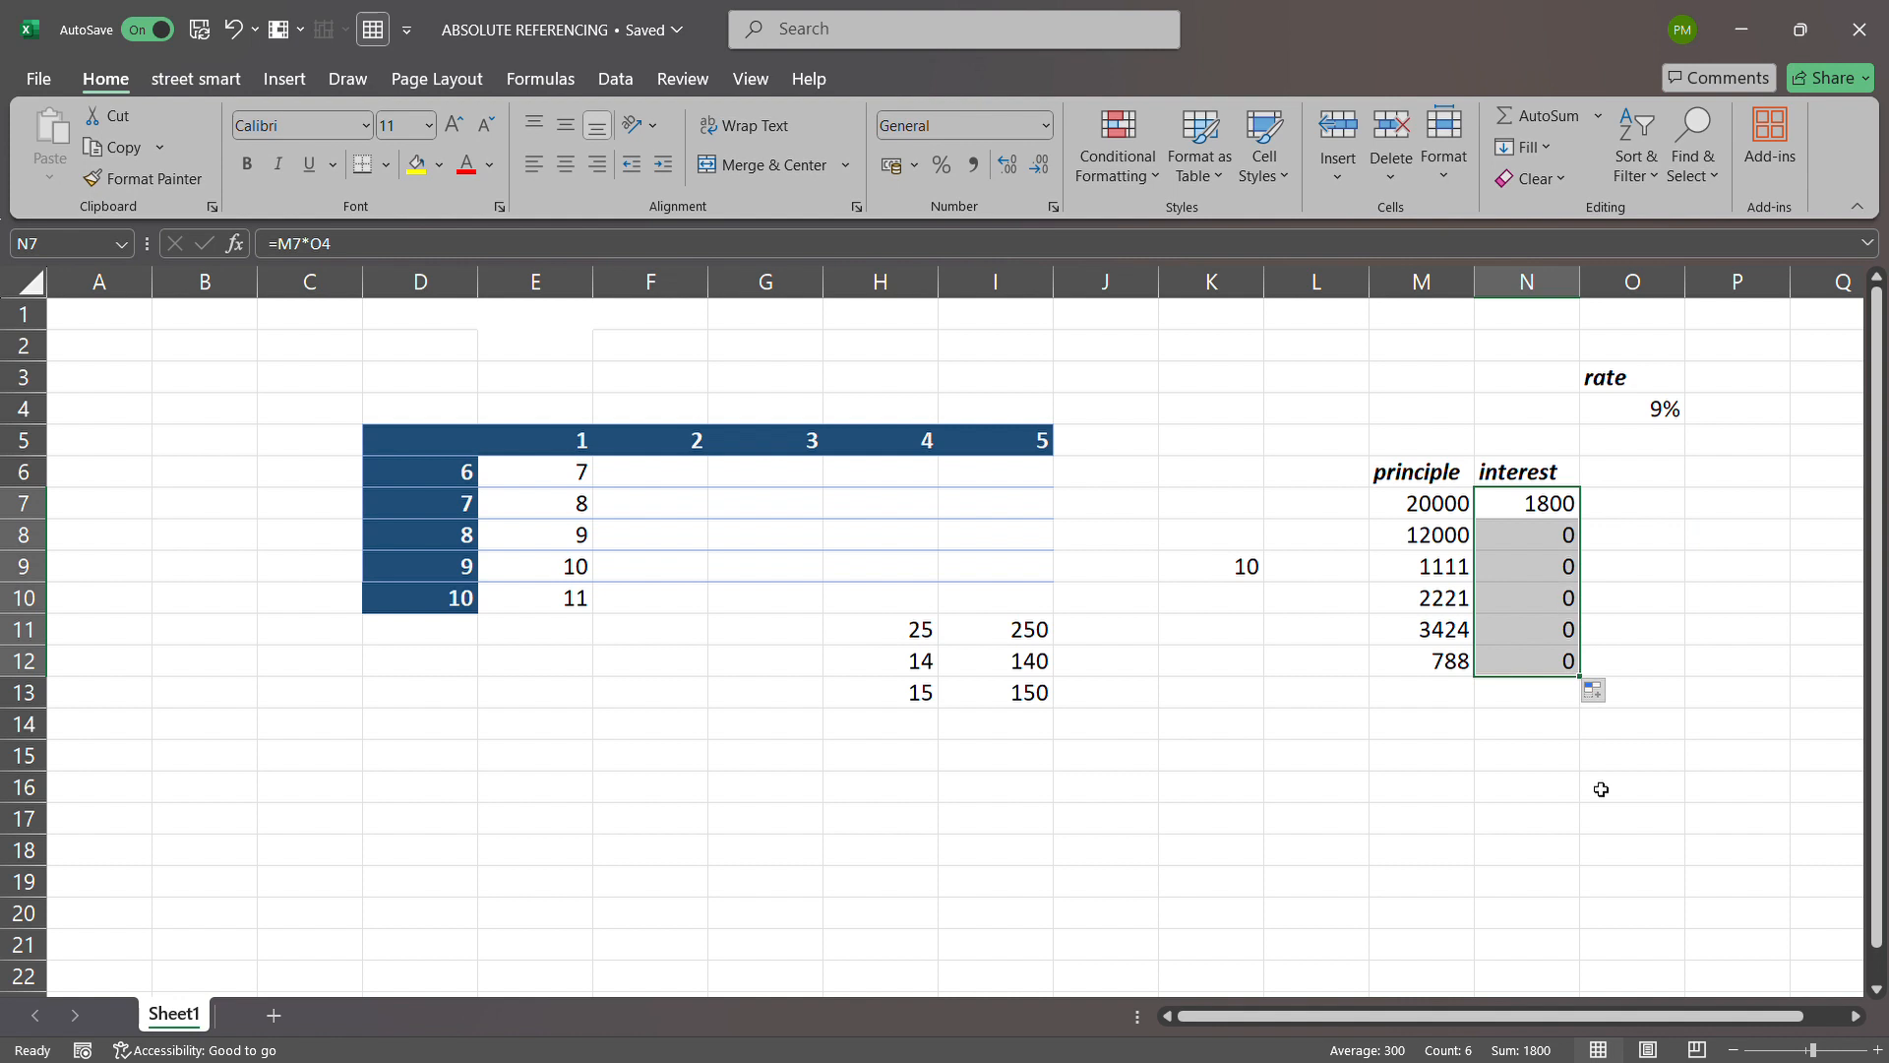
key(Delete)
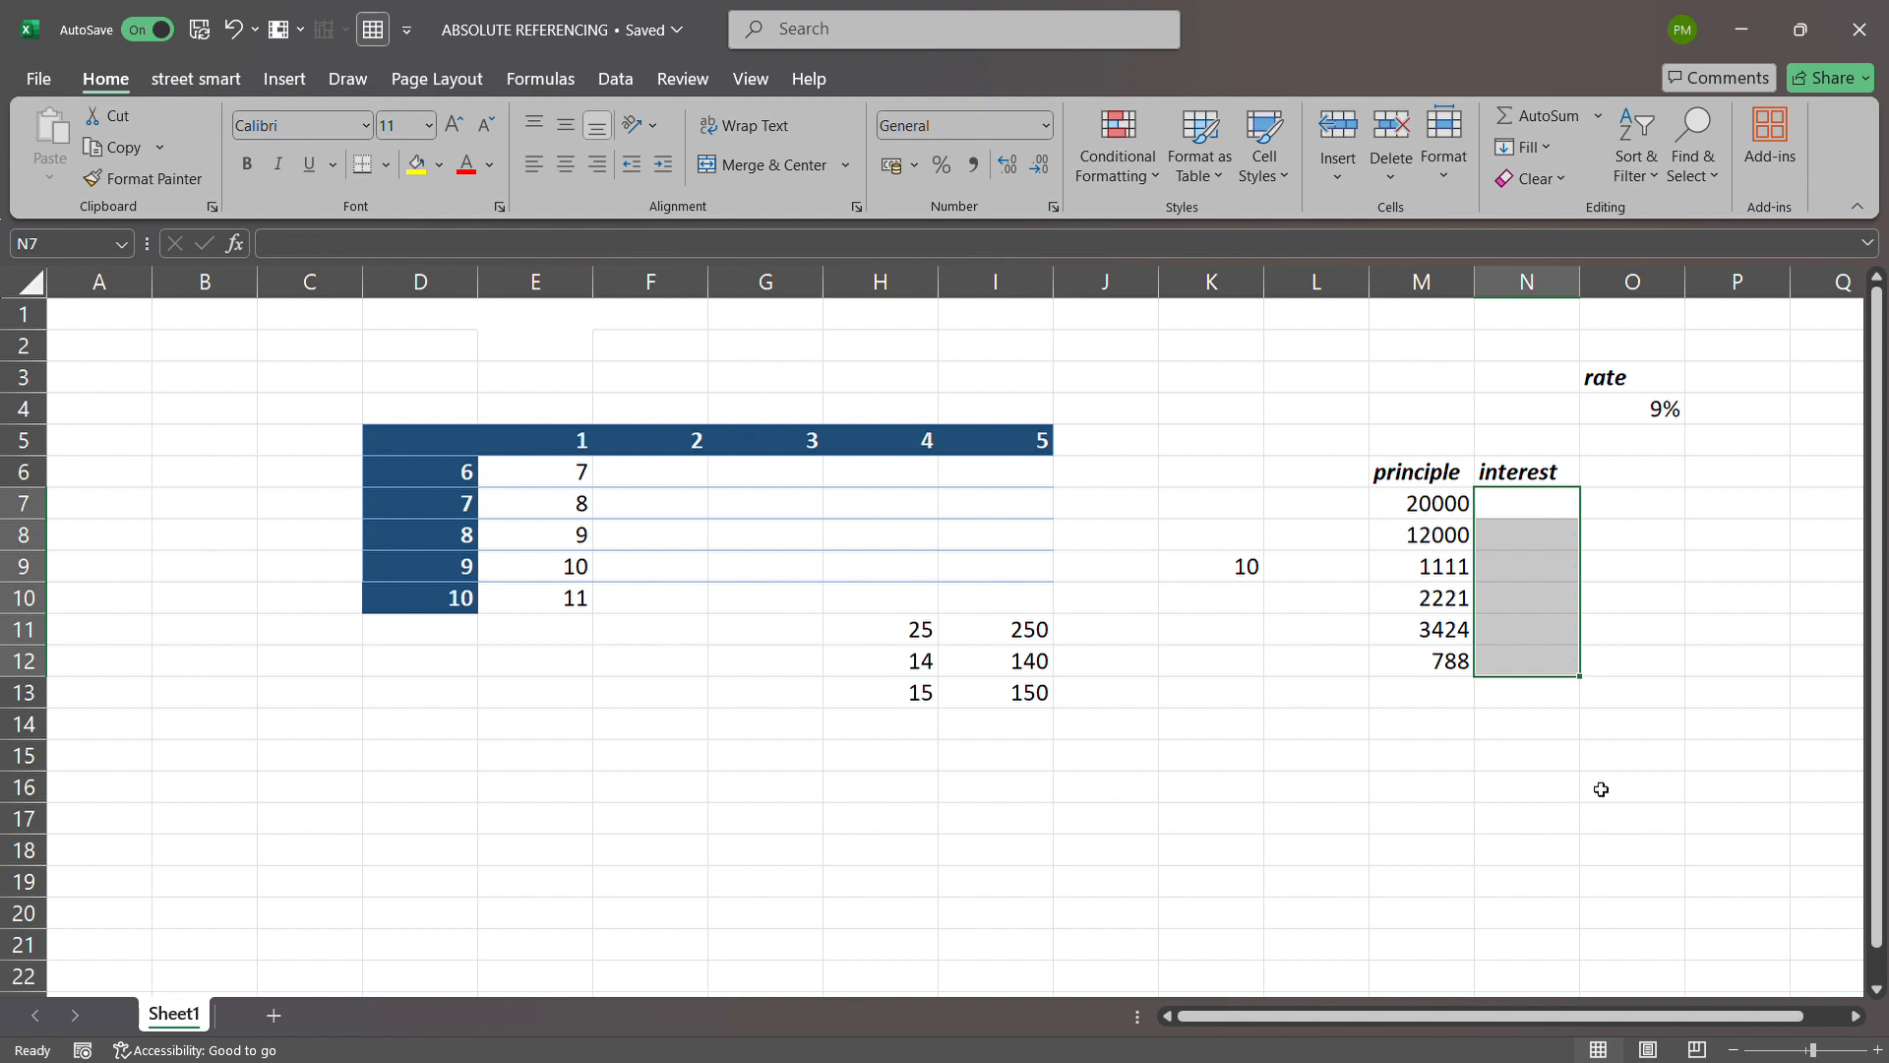
Enter =M7*$O$4 in cell N7 with an absolute reference to the rate, and copy it down to N12
double_click(1533, 516)
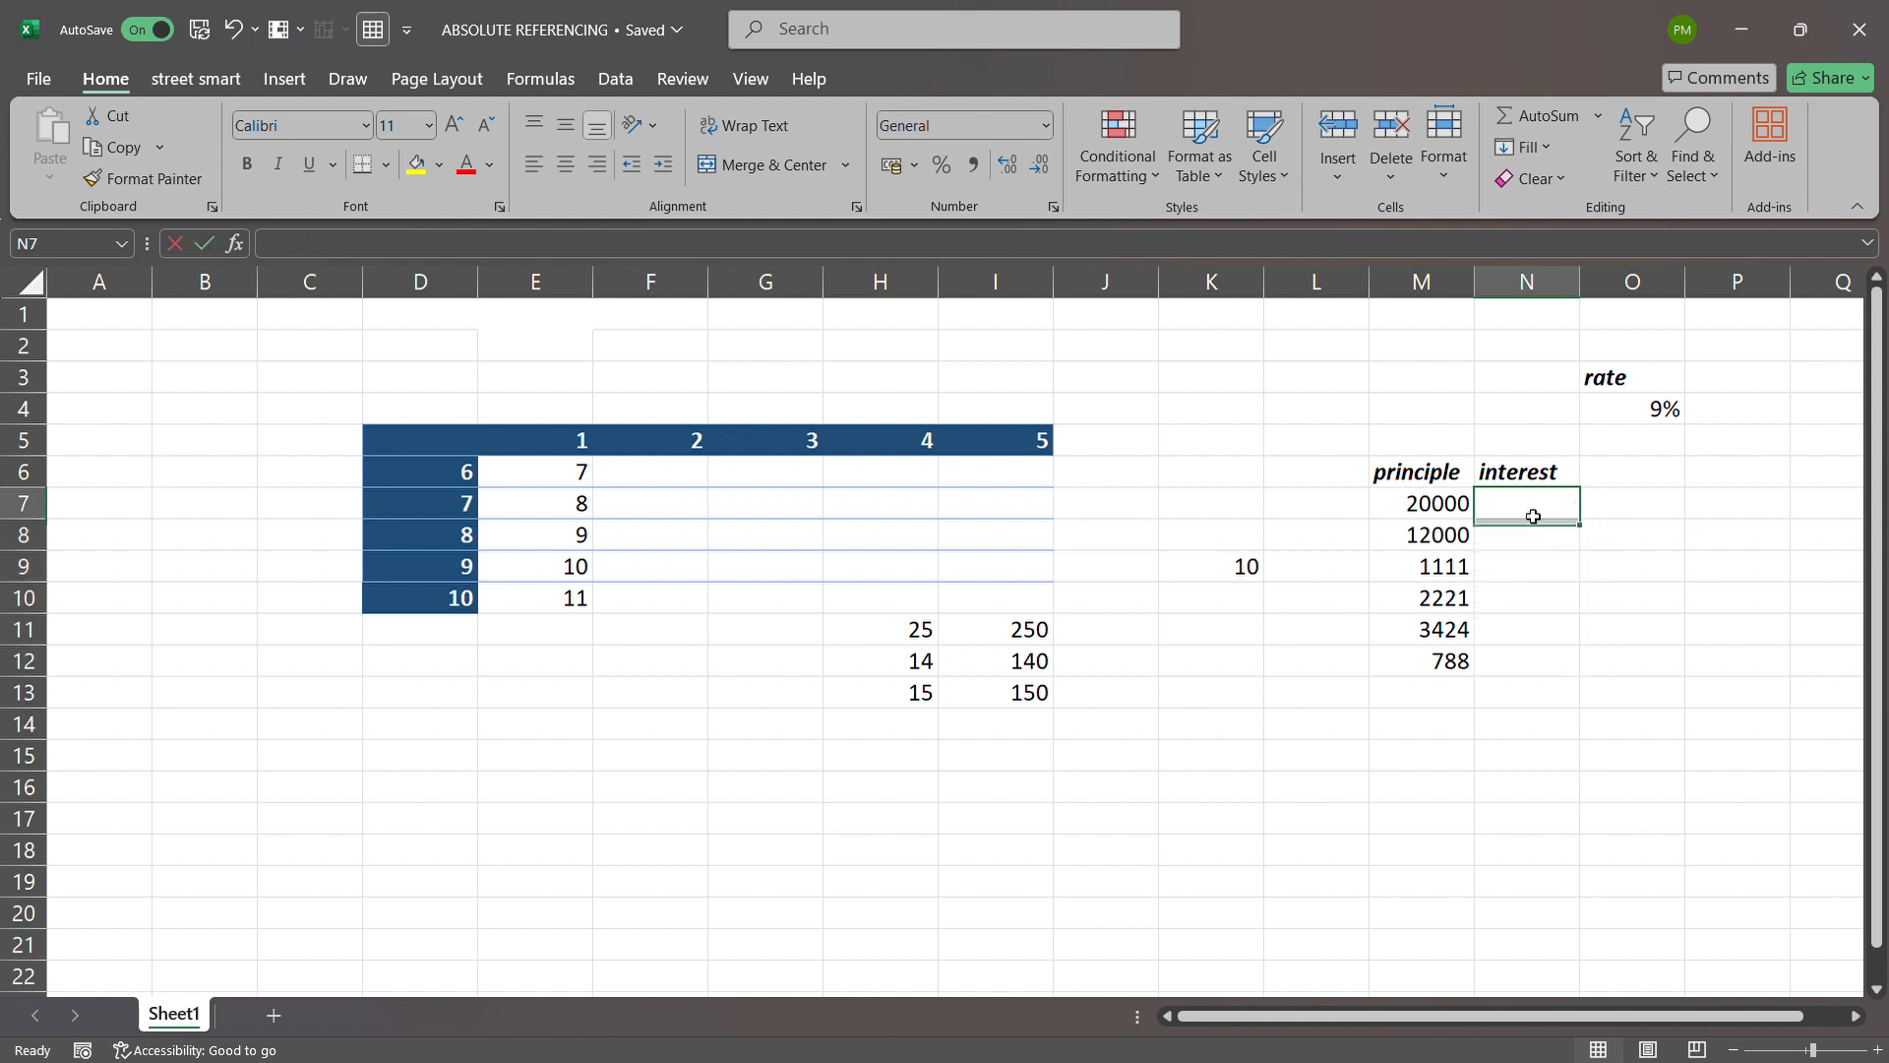
text(=)
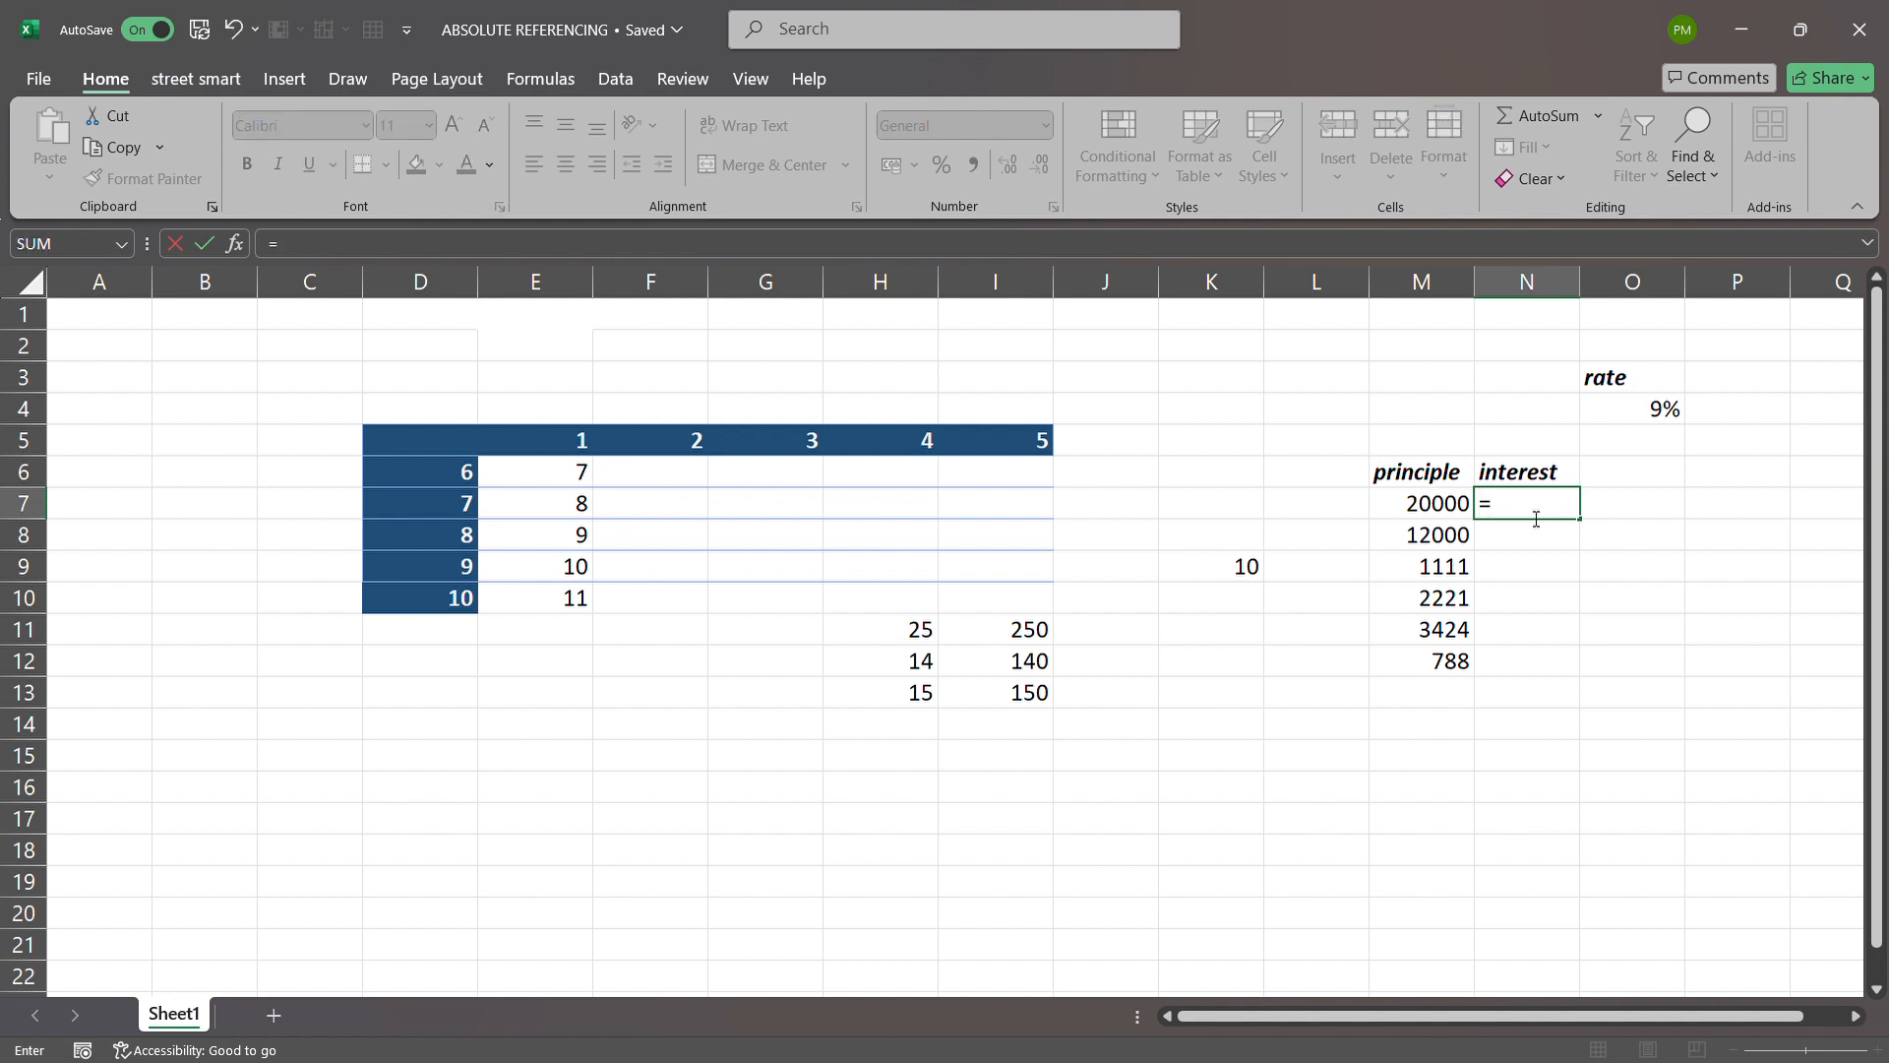
click(1454, 504)
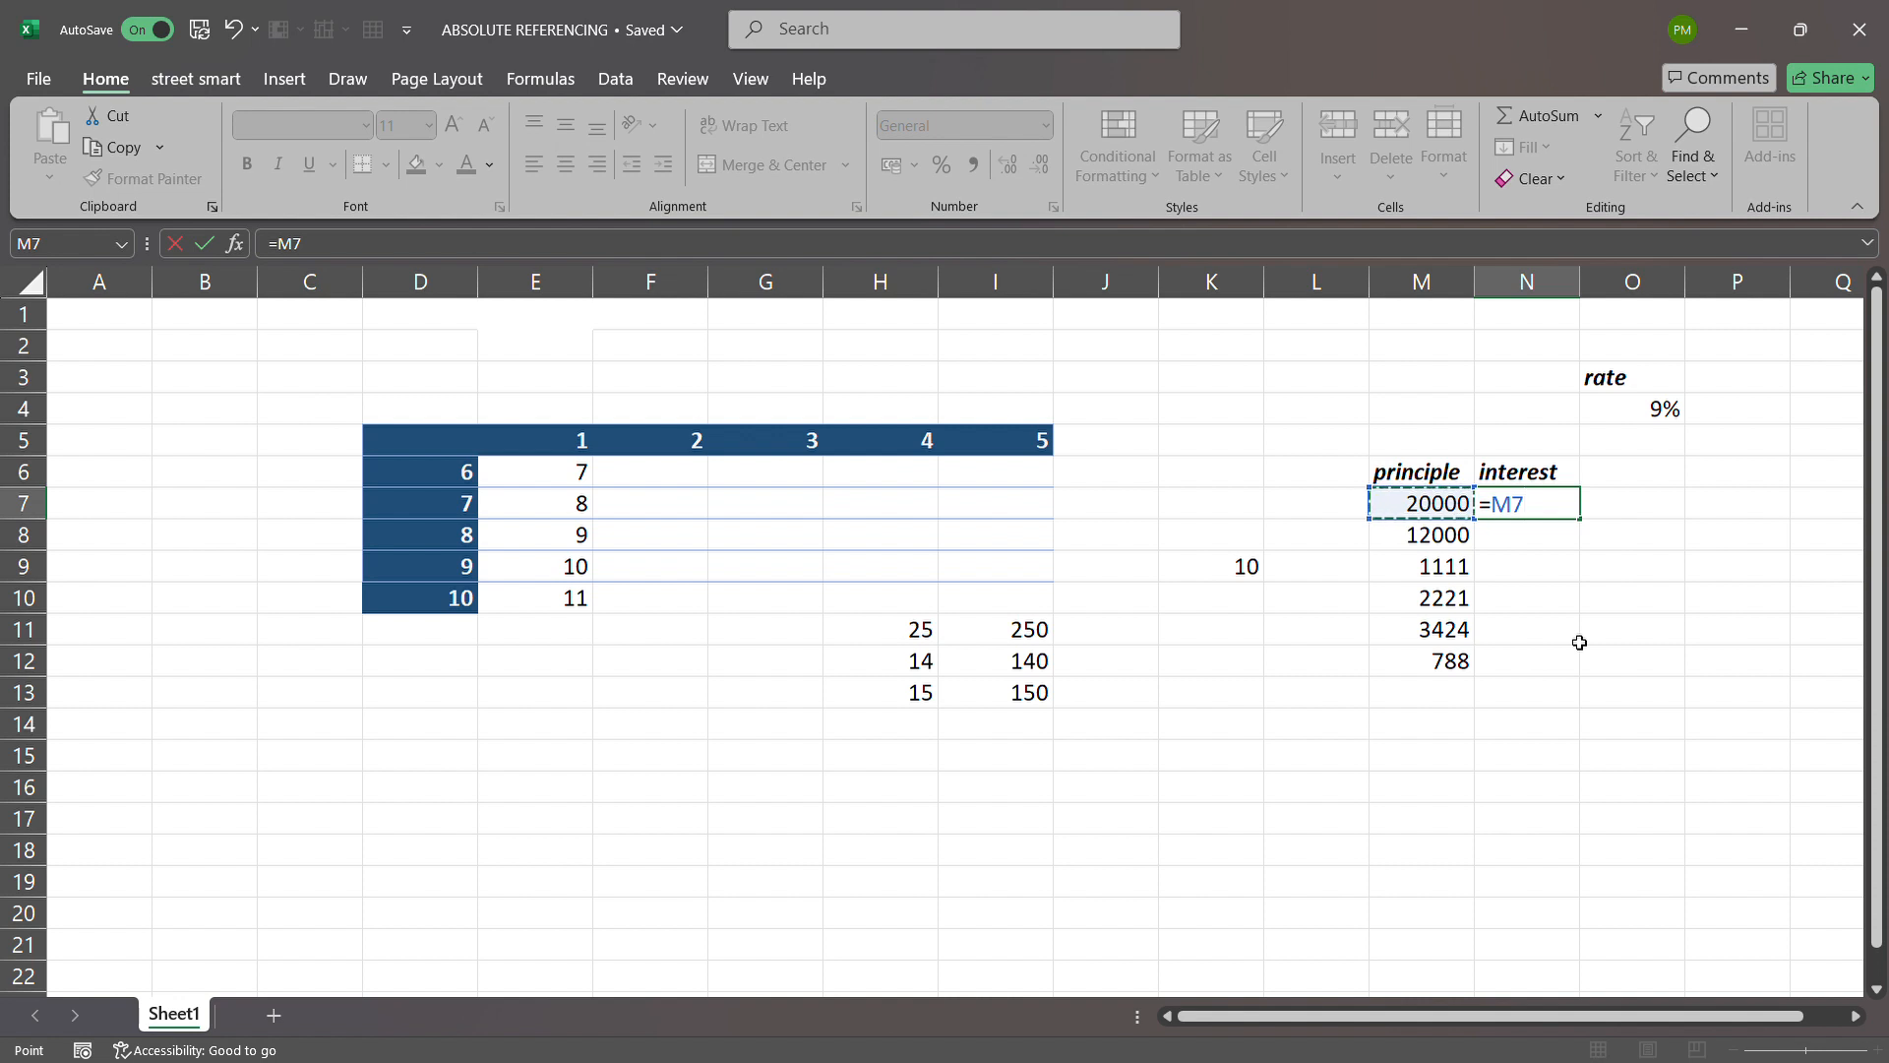
text(*)
click(1662, 408)
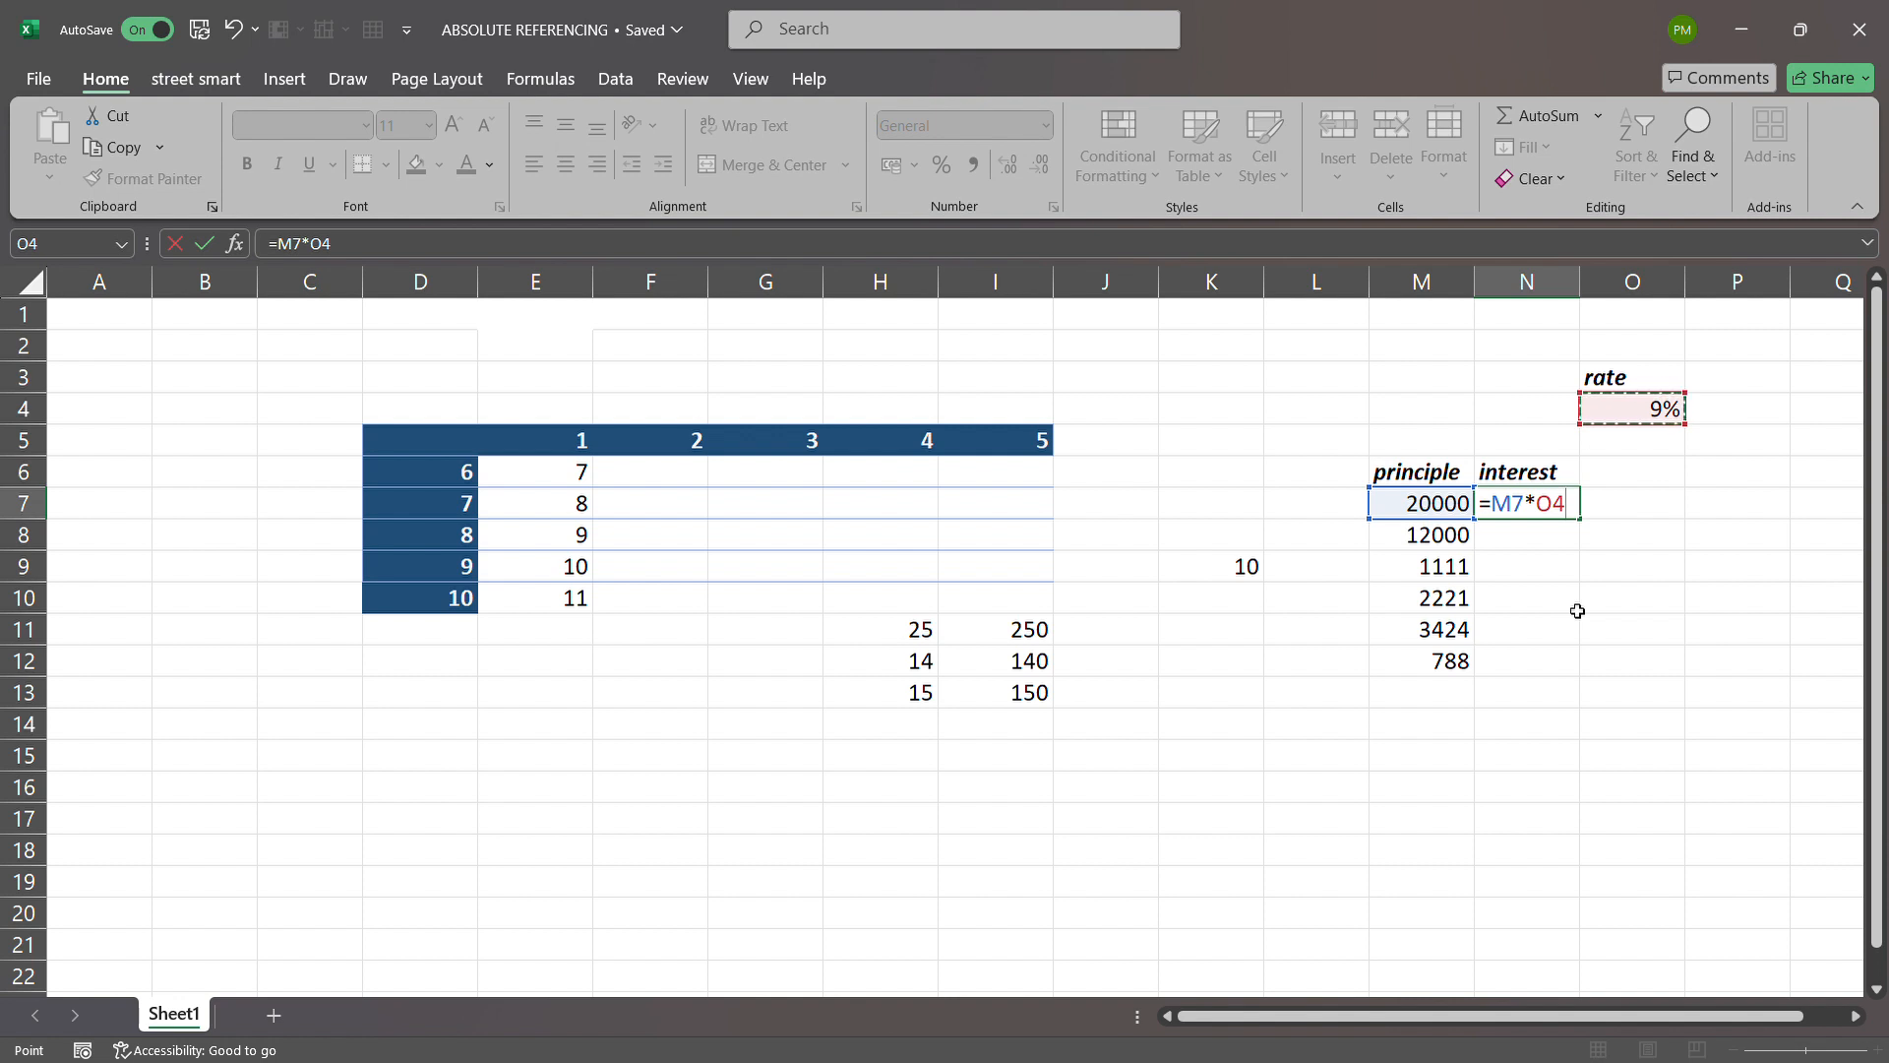
key(F4)
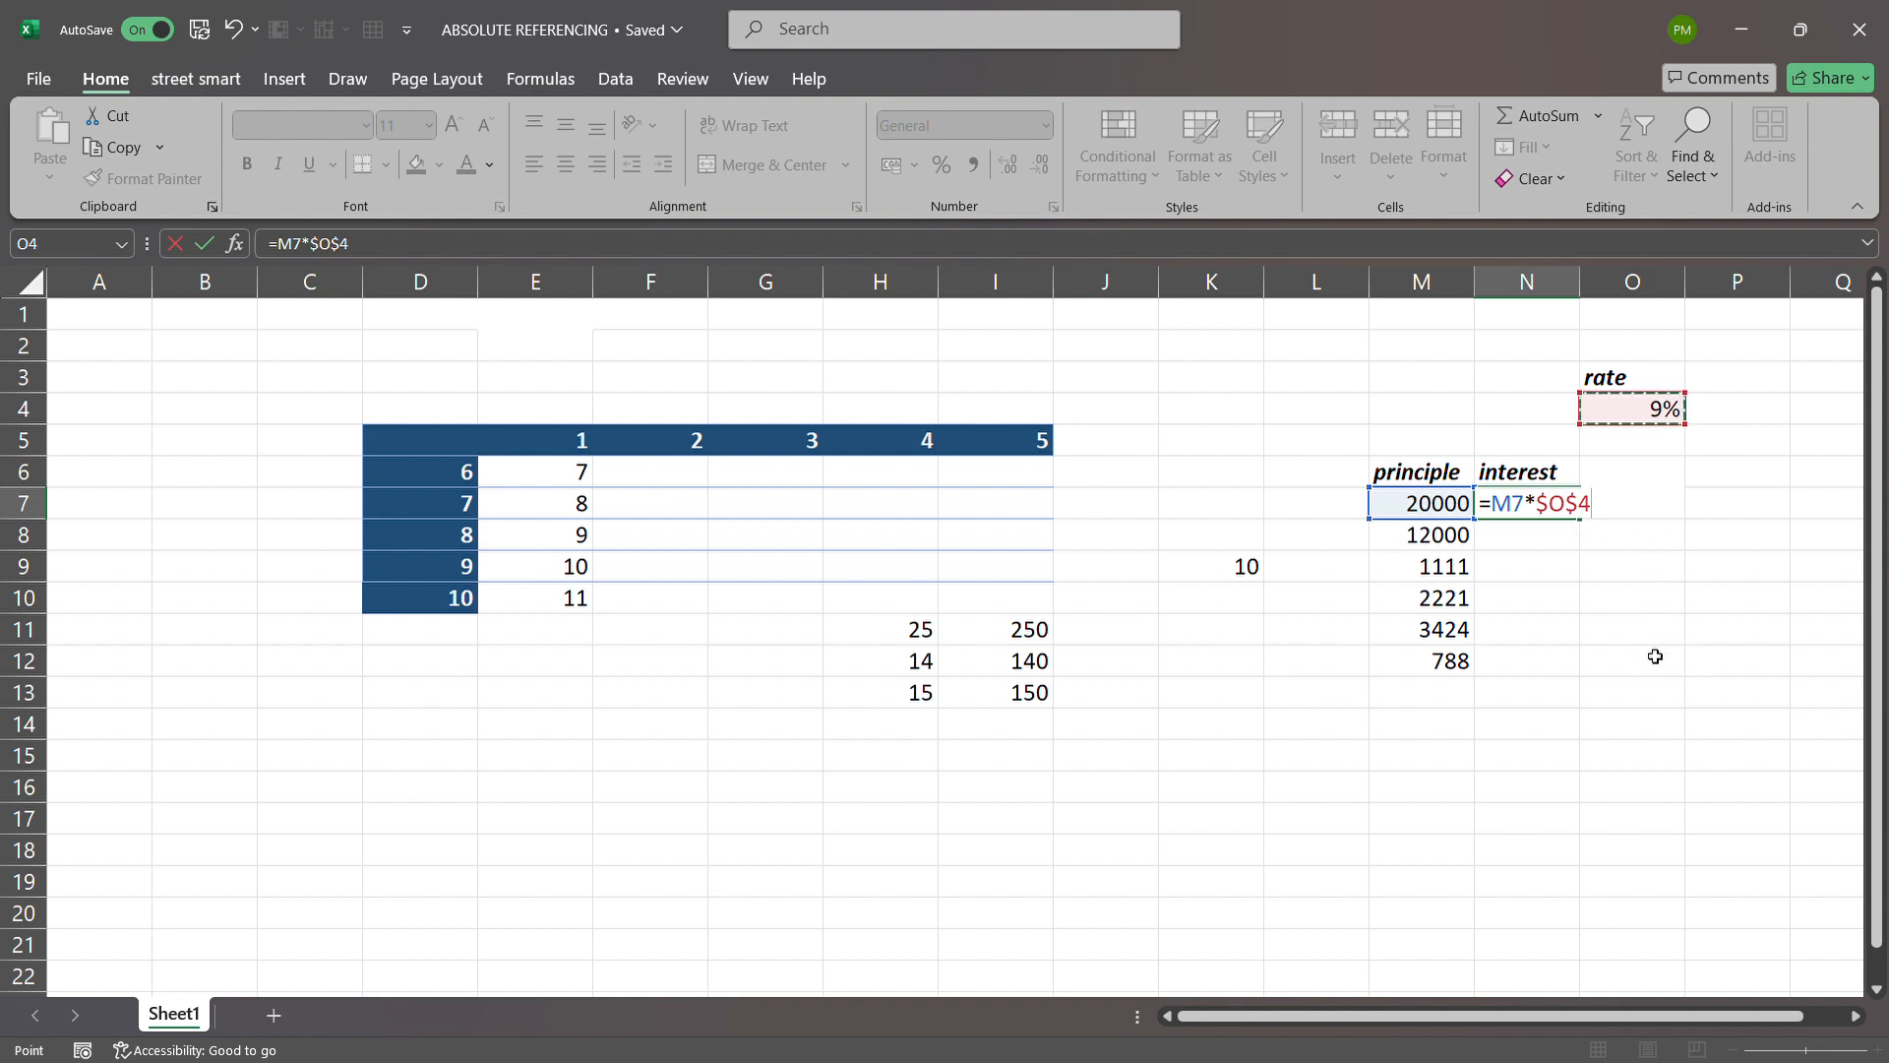
key(Return)
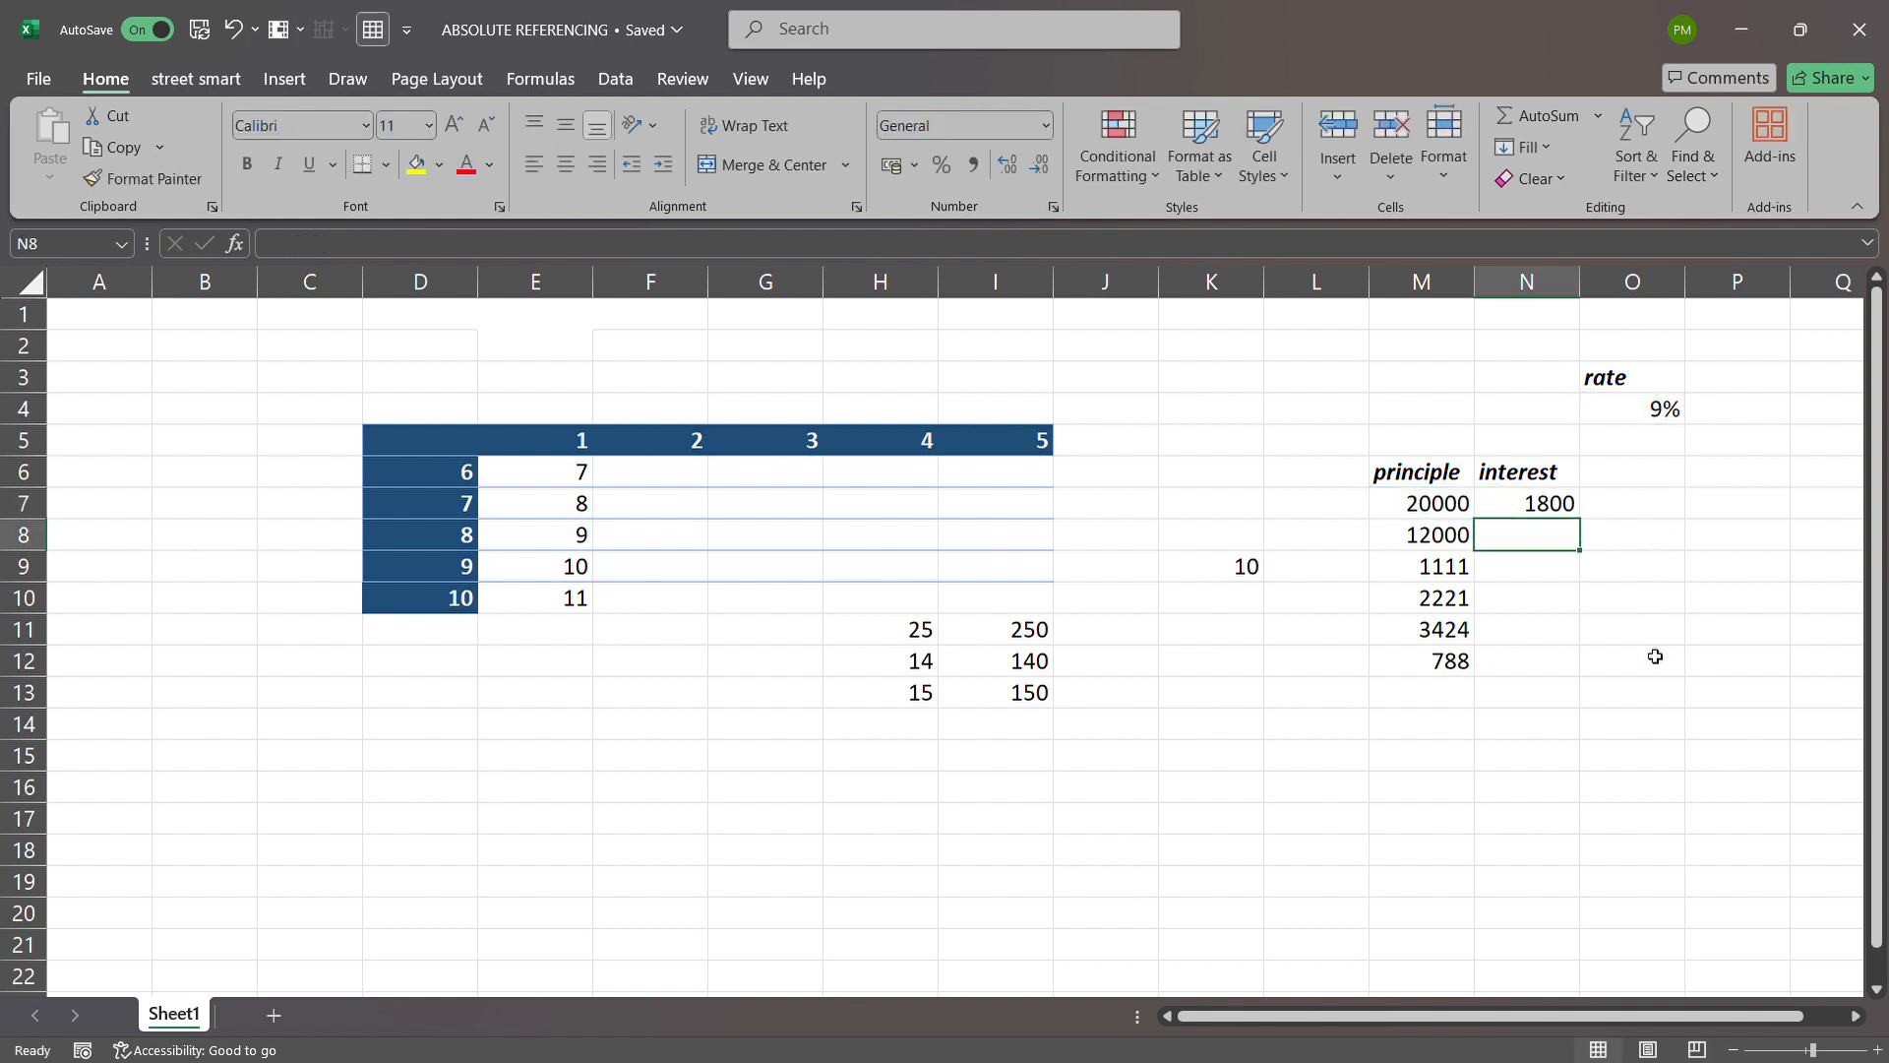
click(1522, 508)
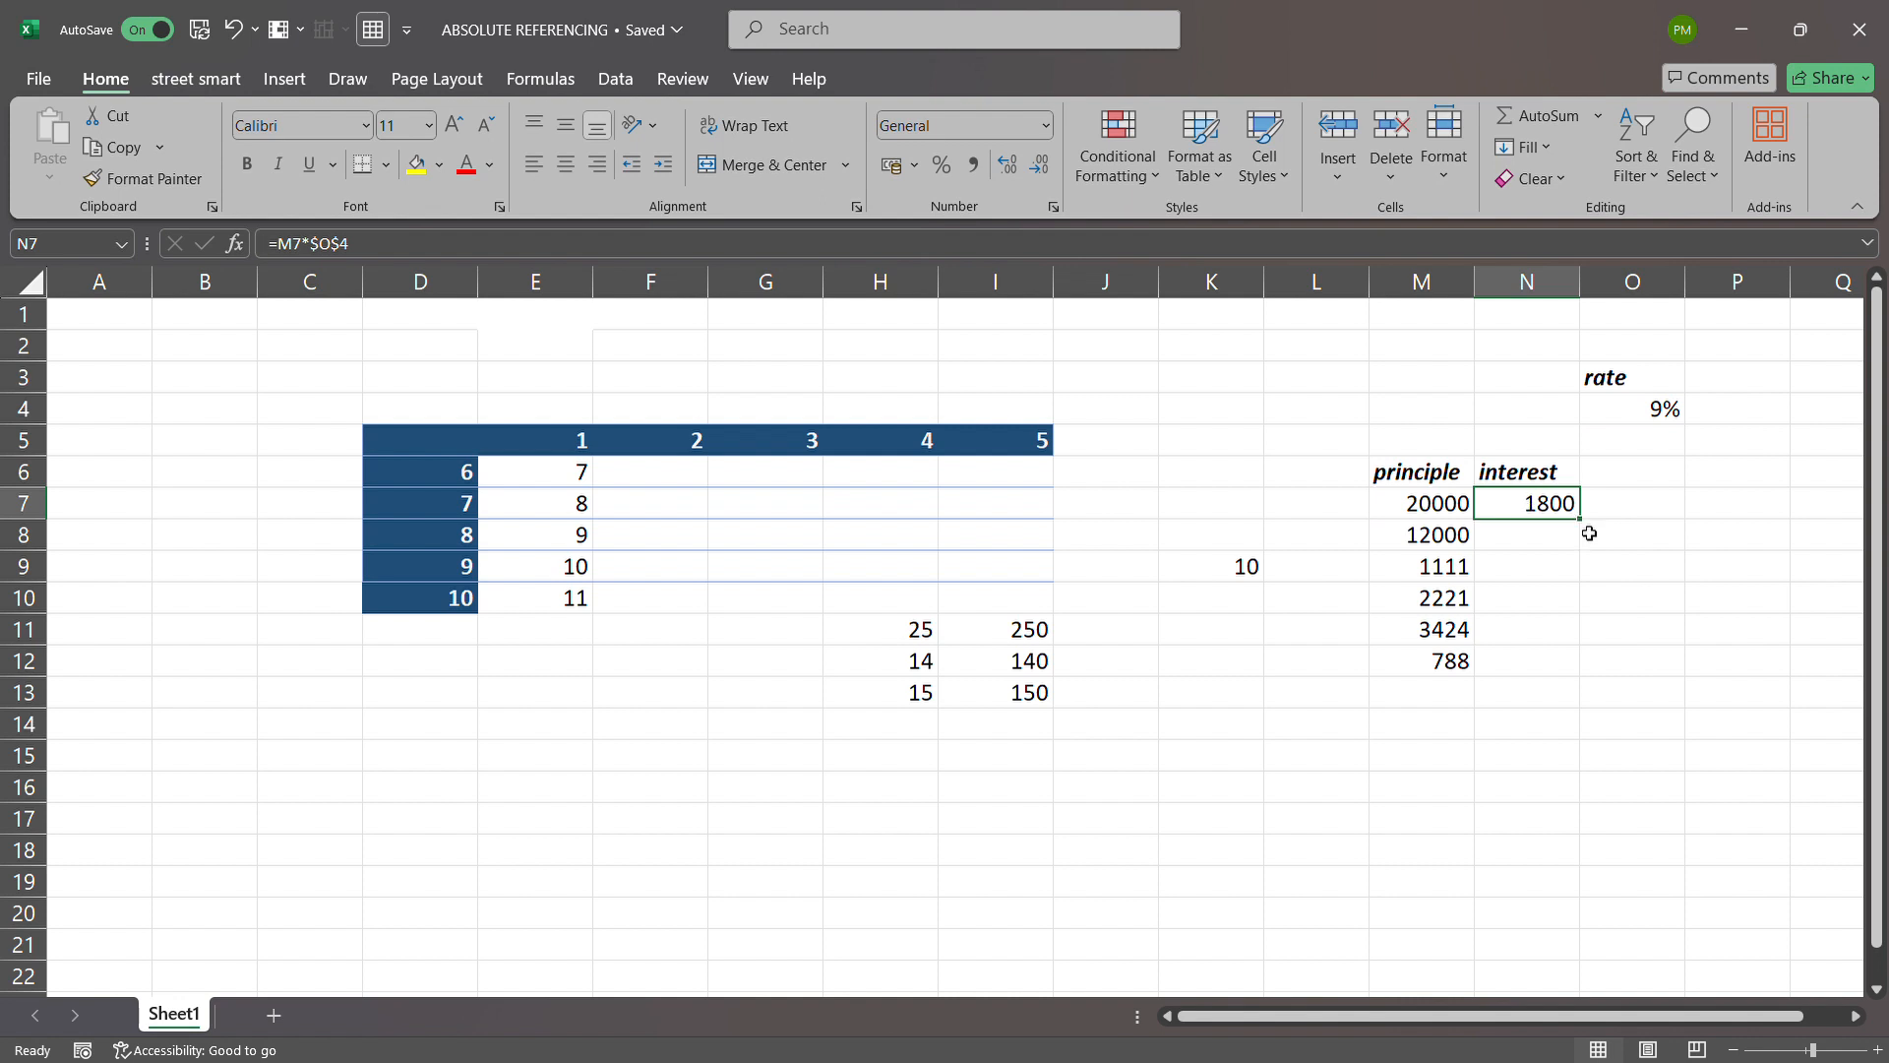
drag(1580, 519, 1589, 663)
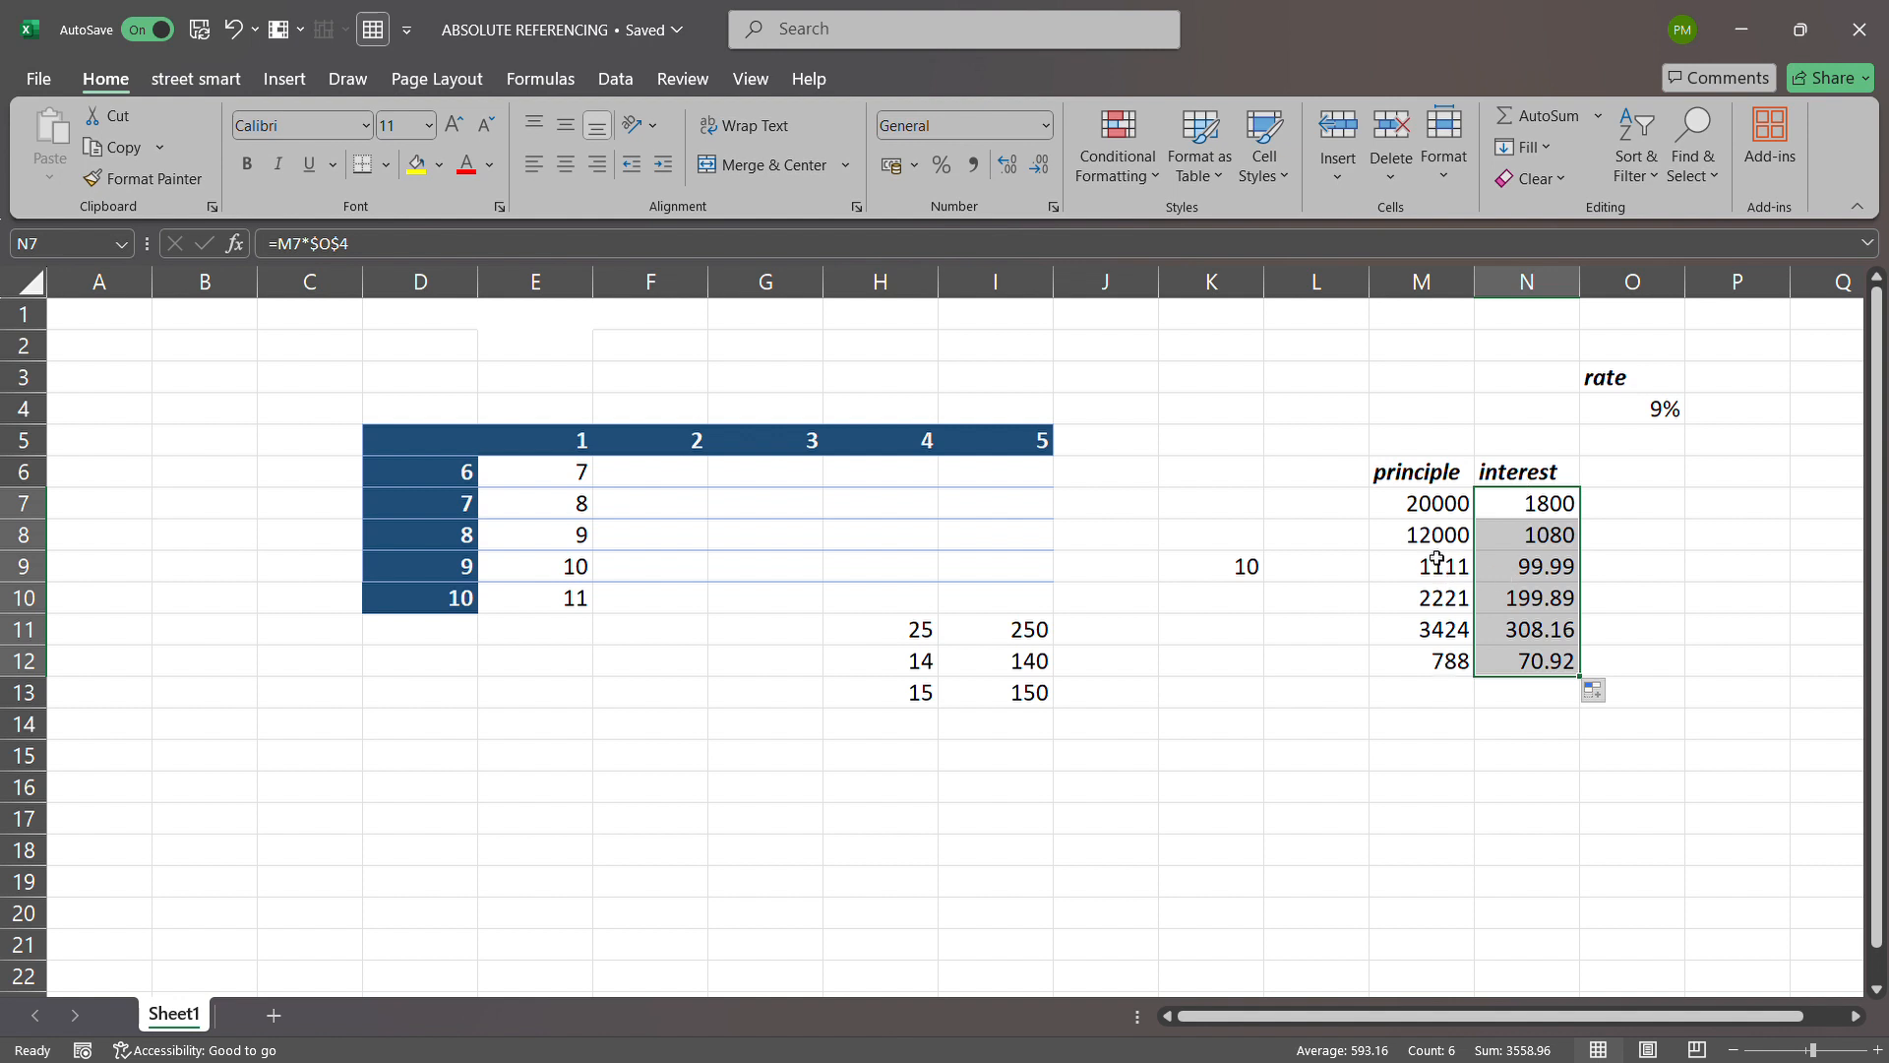
Check the calculated interest in N7:N12 against the rate in cell O4
click(1616, 557)
drag(1555, 504, 1563, 667)
click(1639, 575)
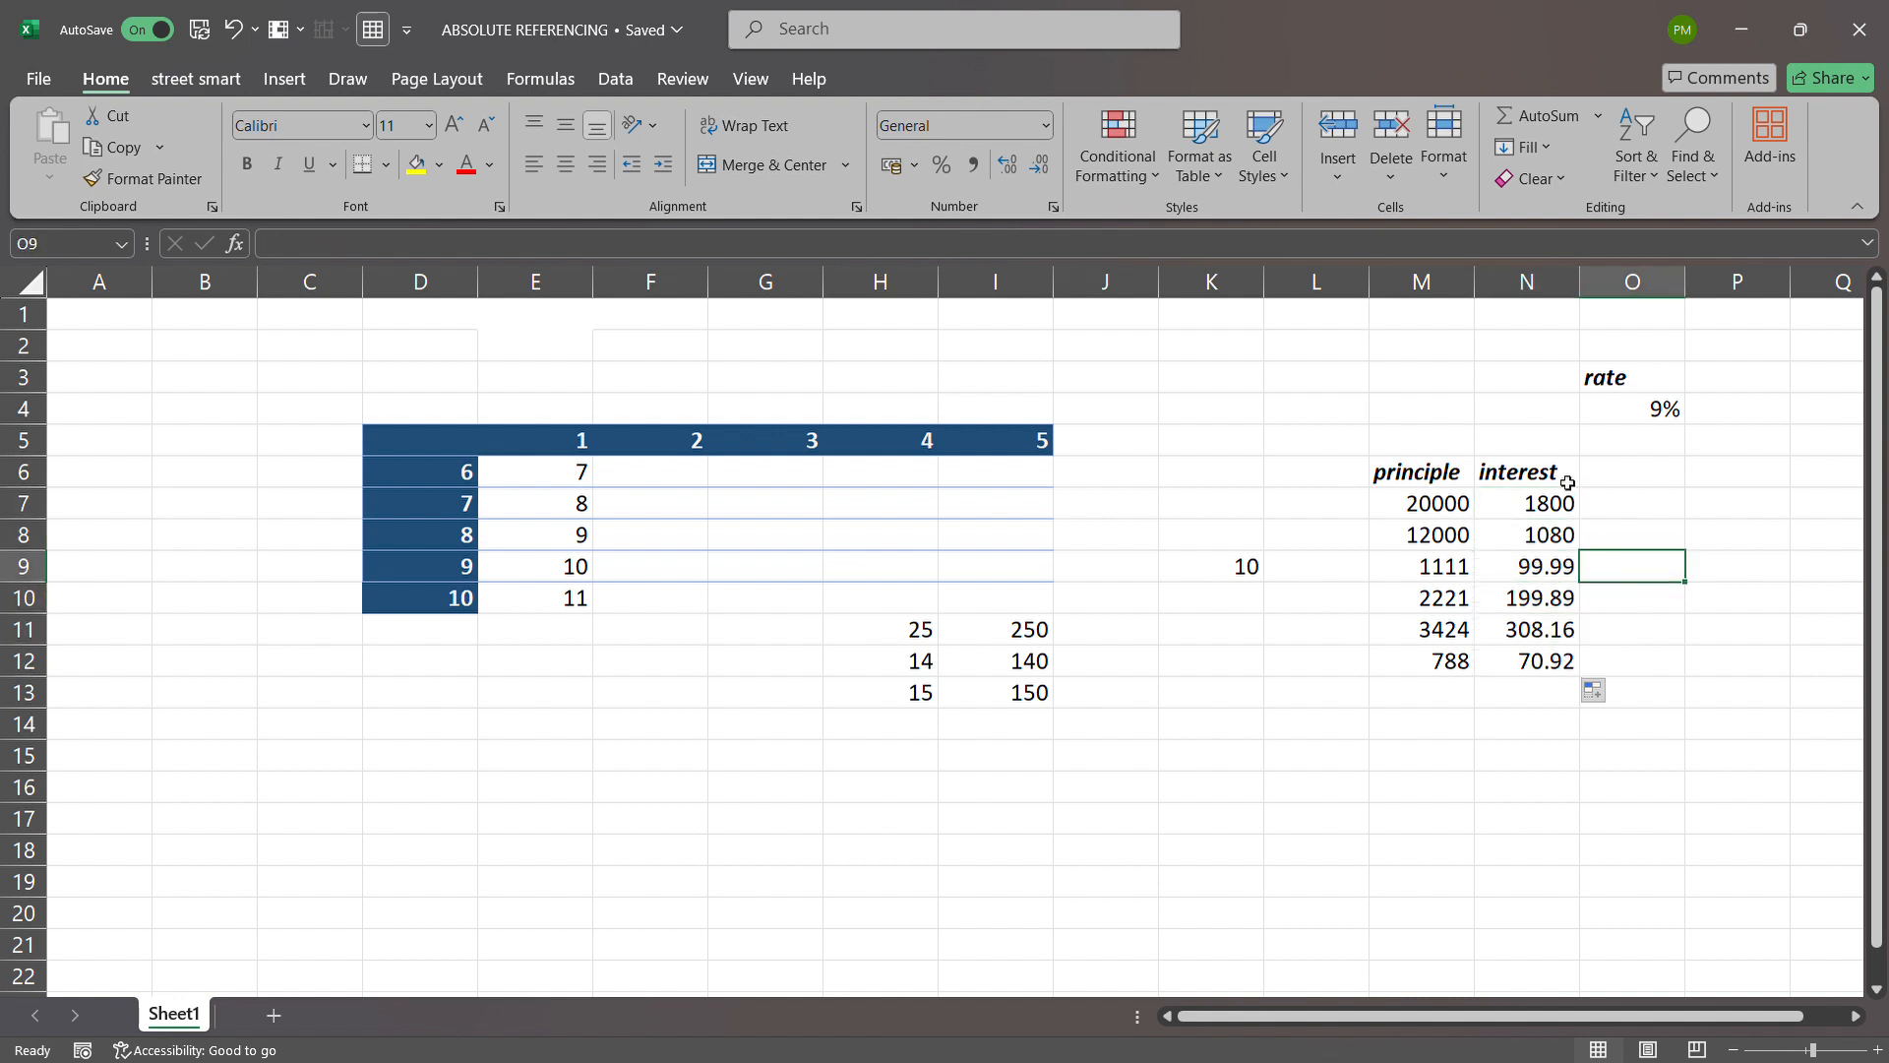
click(1628, 486)
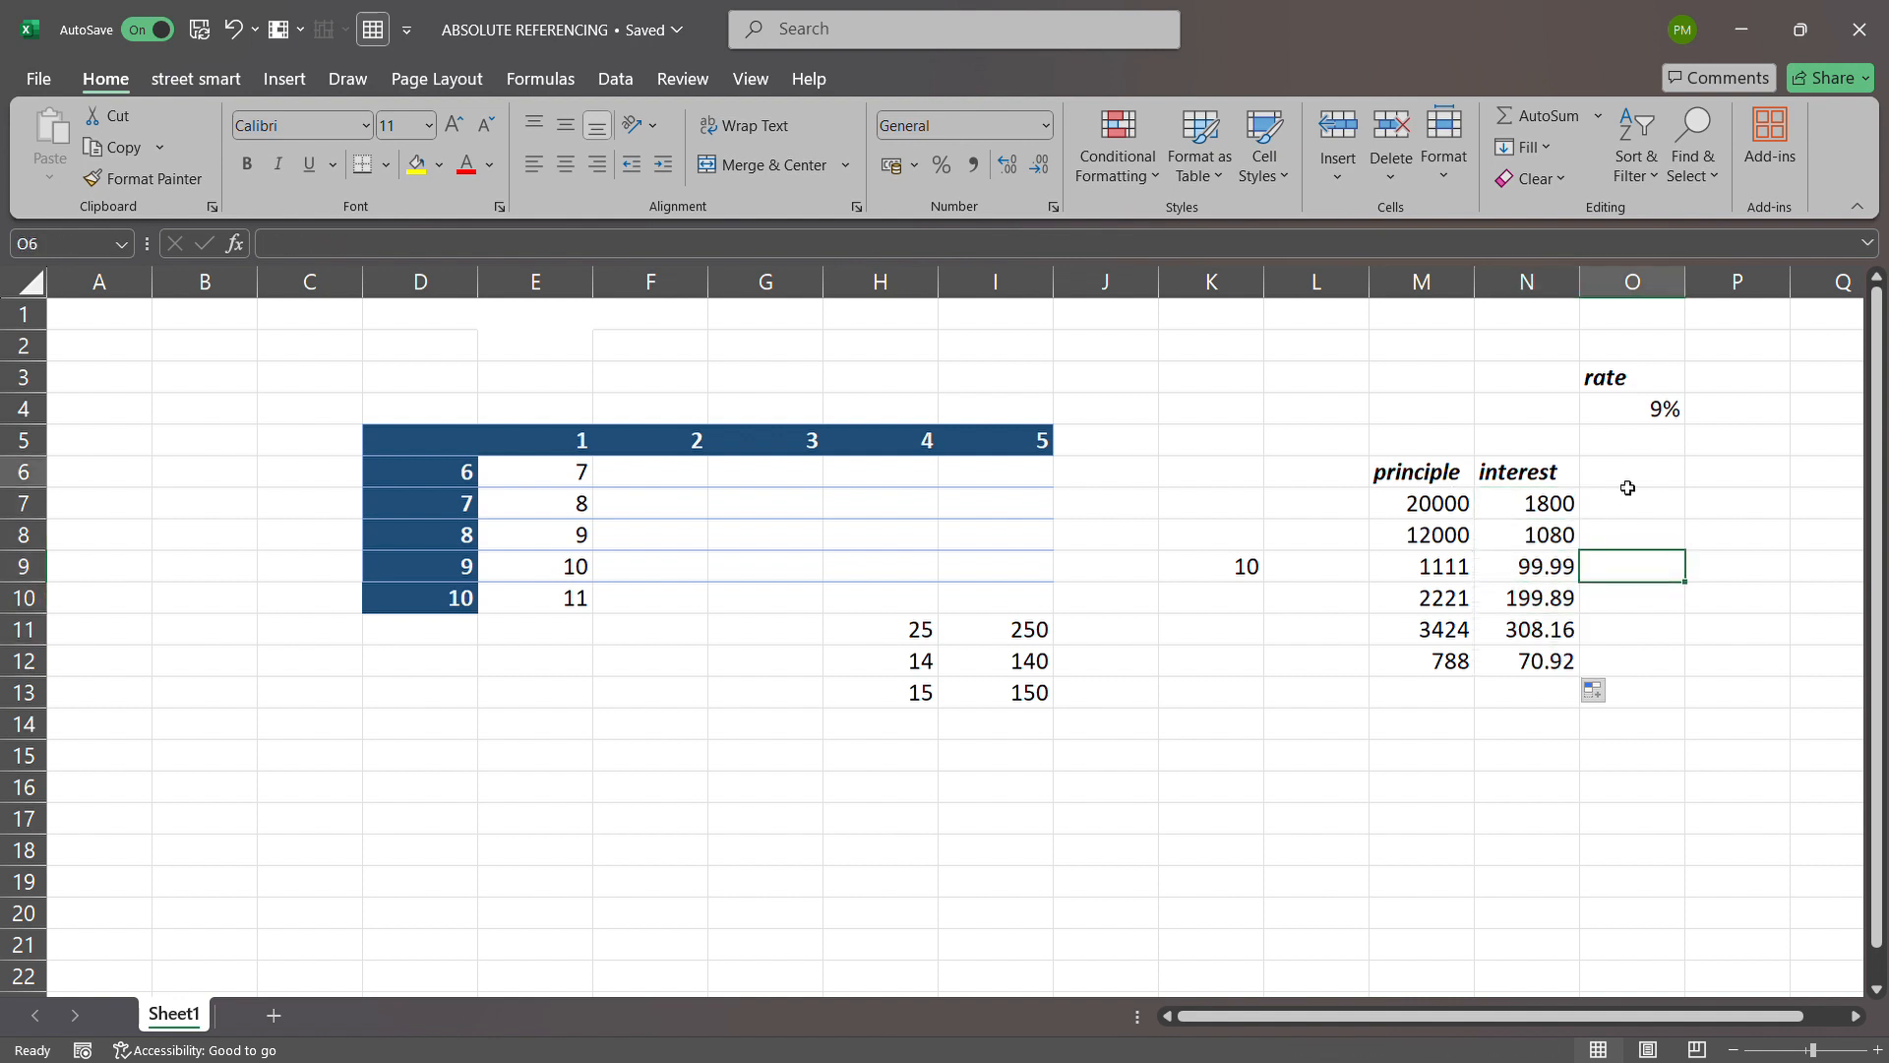
click(1645, 413)
click(1628, 470)
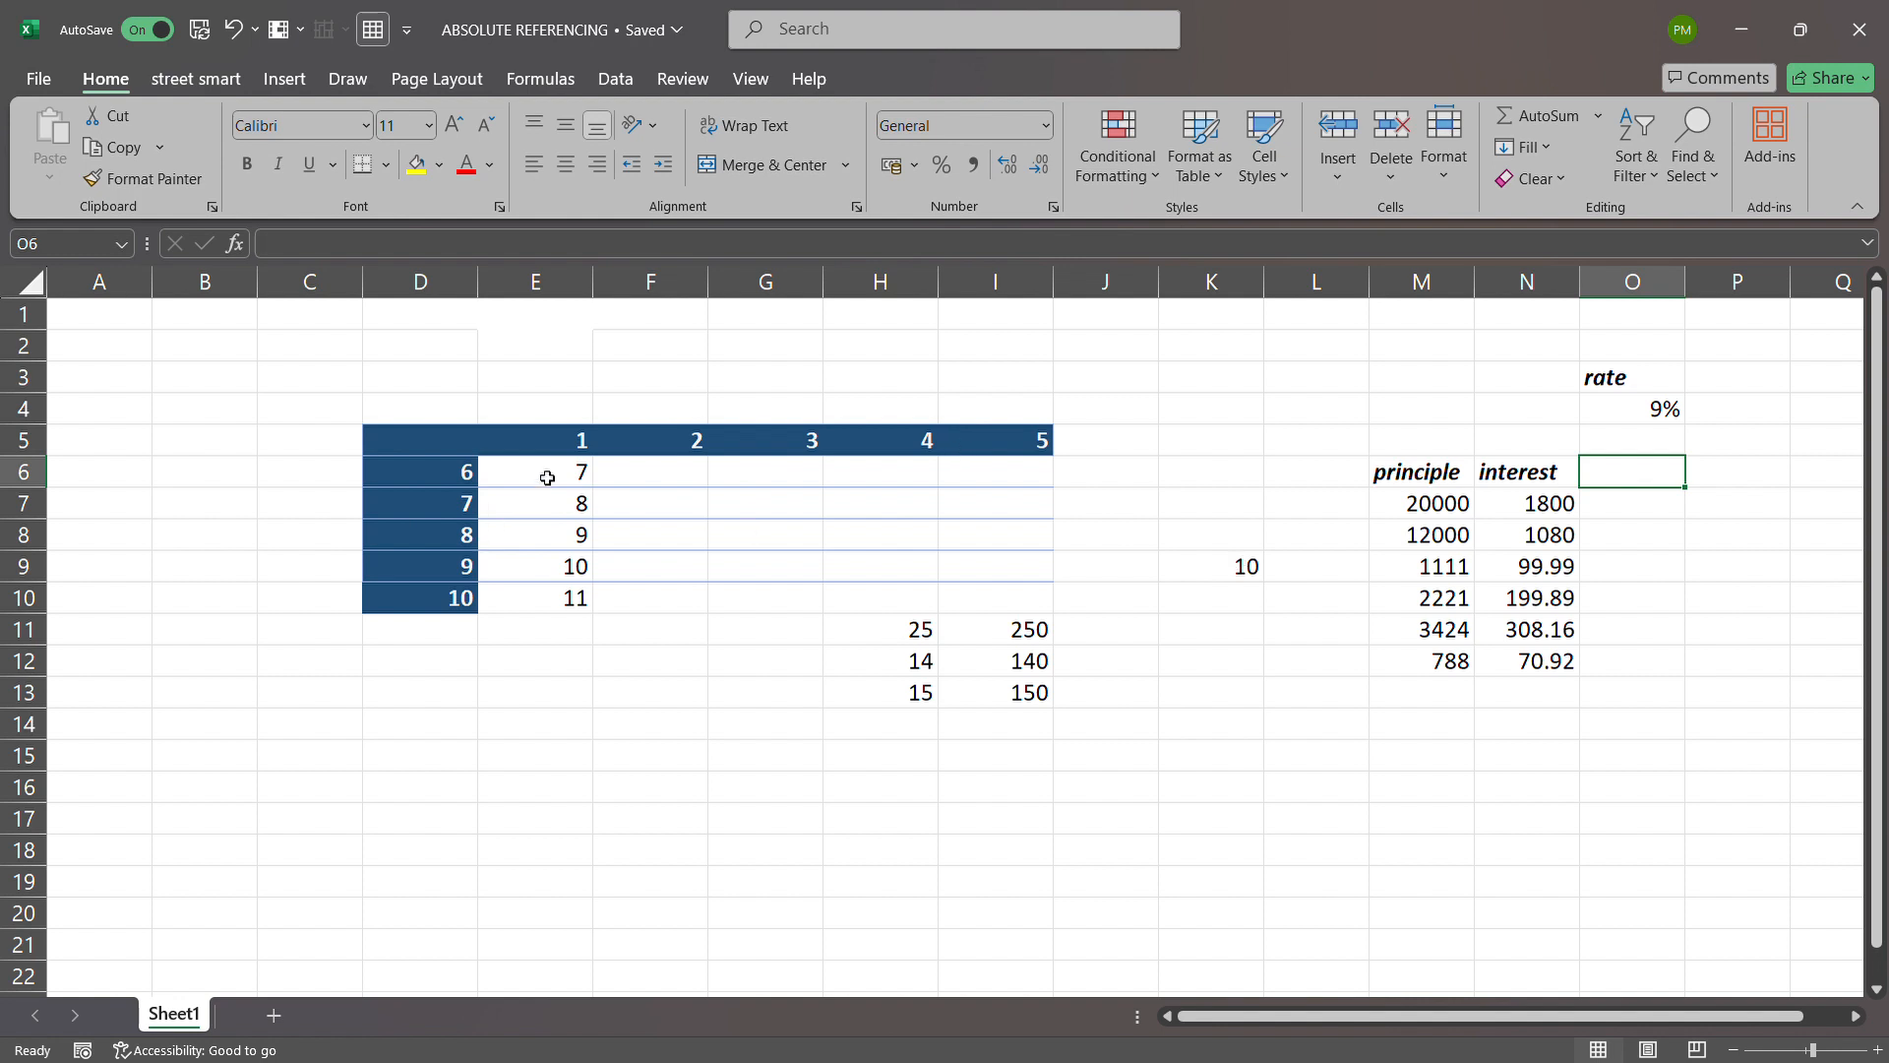
Delete the existing sums from E6:E10 in the blue-headed addition table
drag(547, 477, 570, 597)
key(Delete)
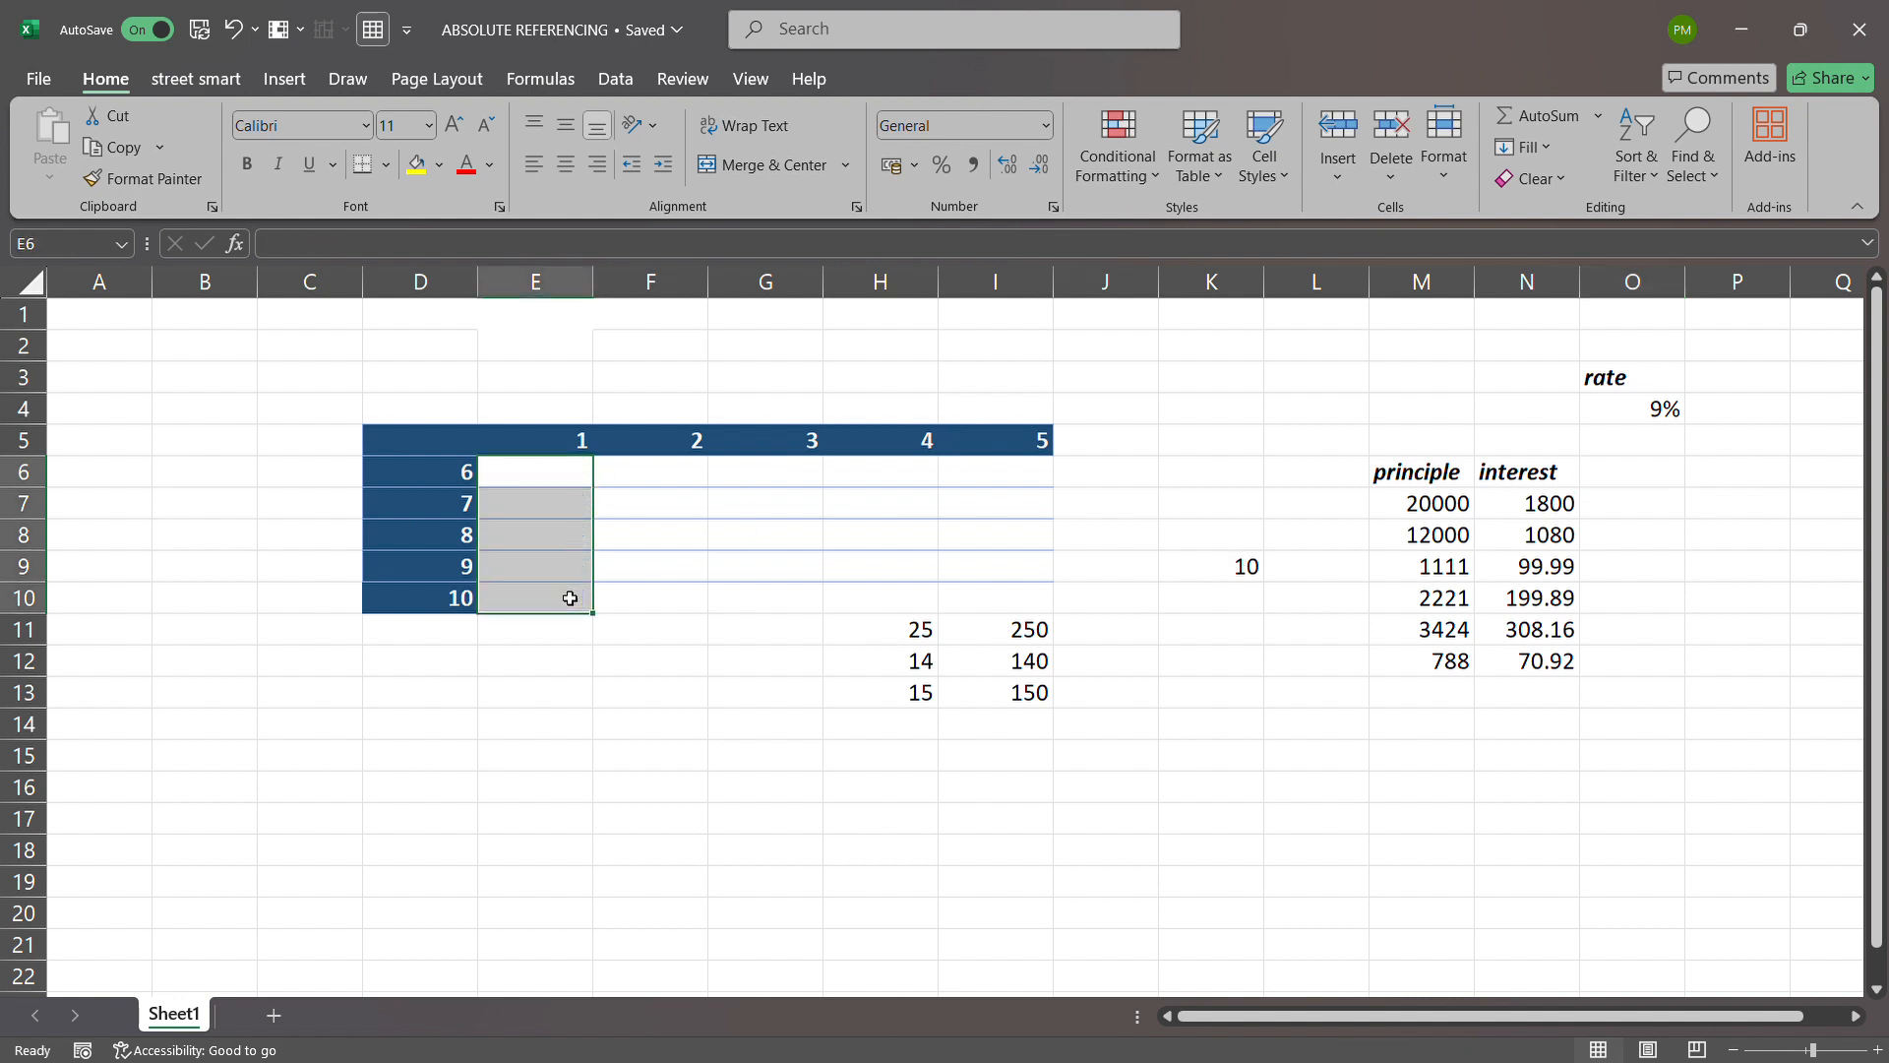
Enter =SUM(D6,E5) in cell E6 to add the row and column headers with relative references
click(579, 479)
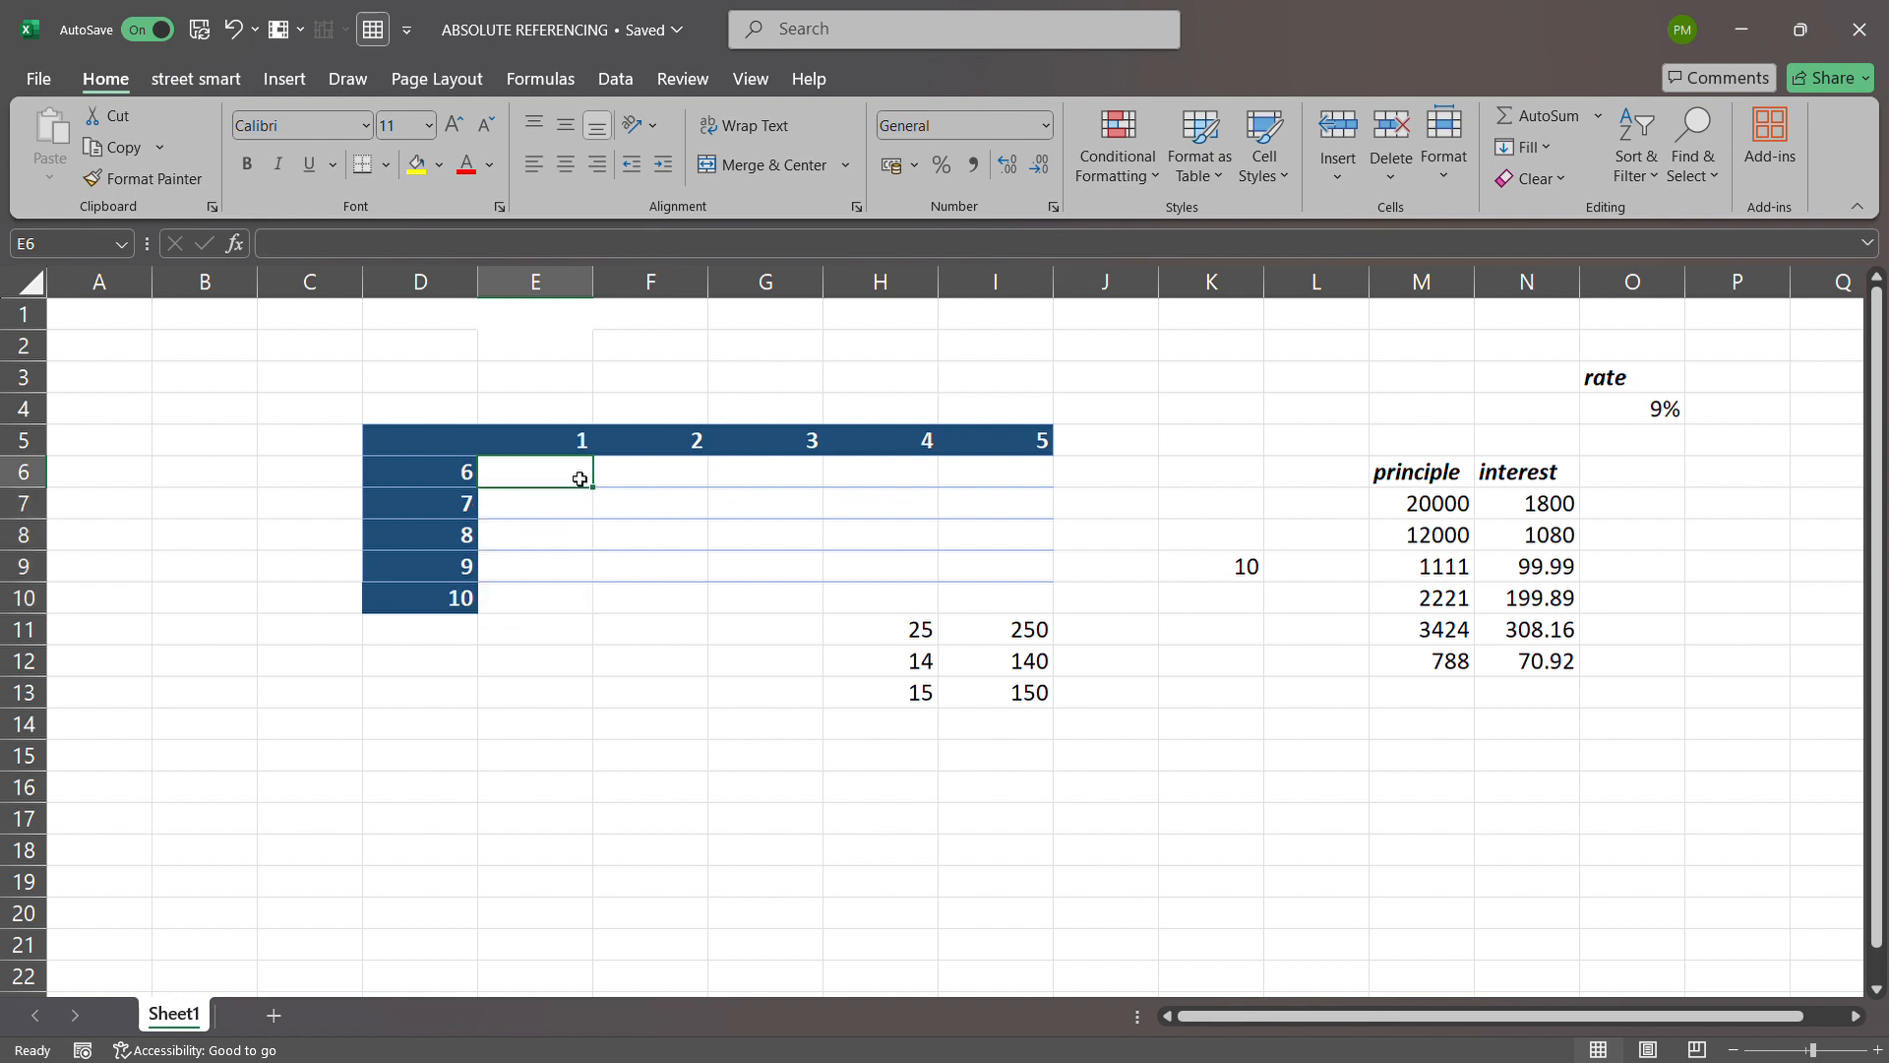
text(=)
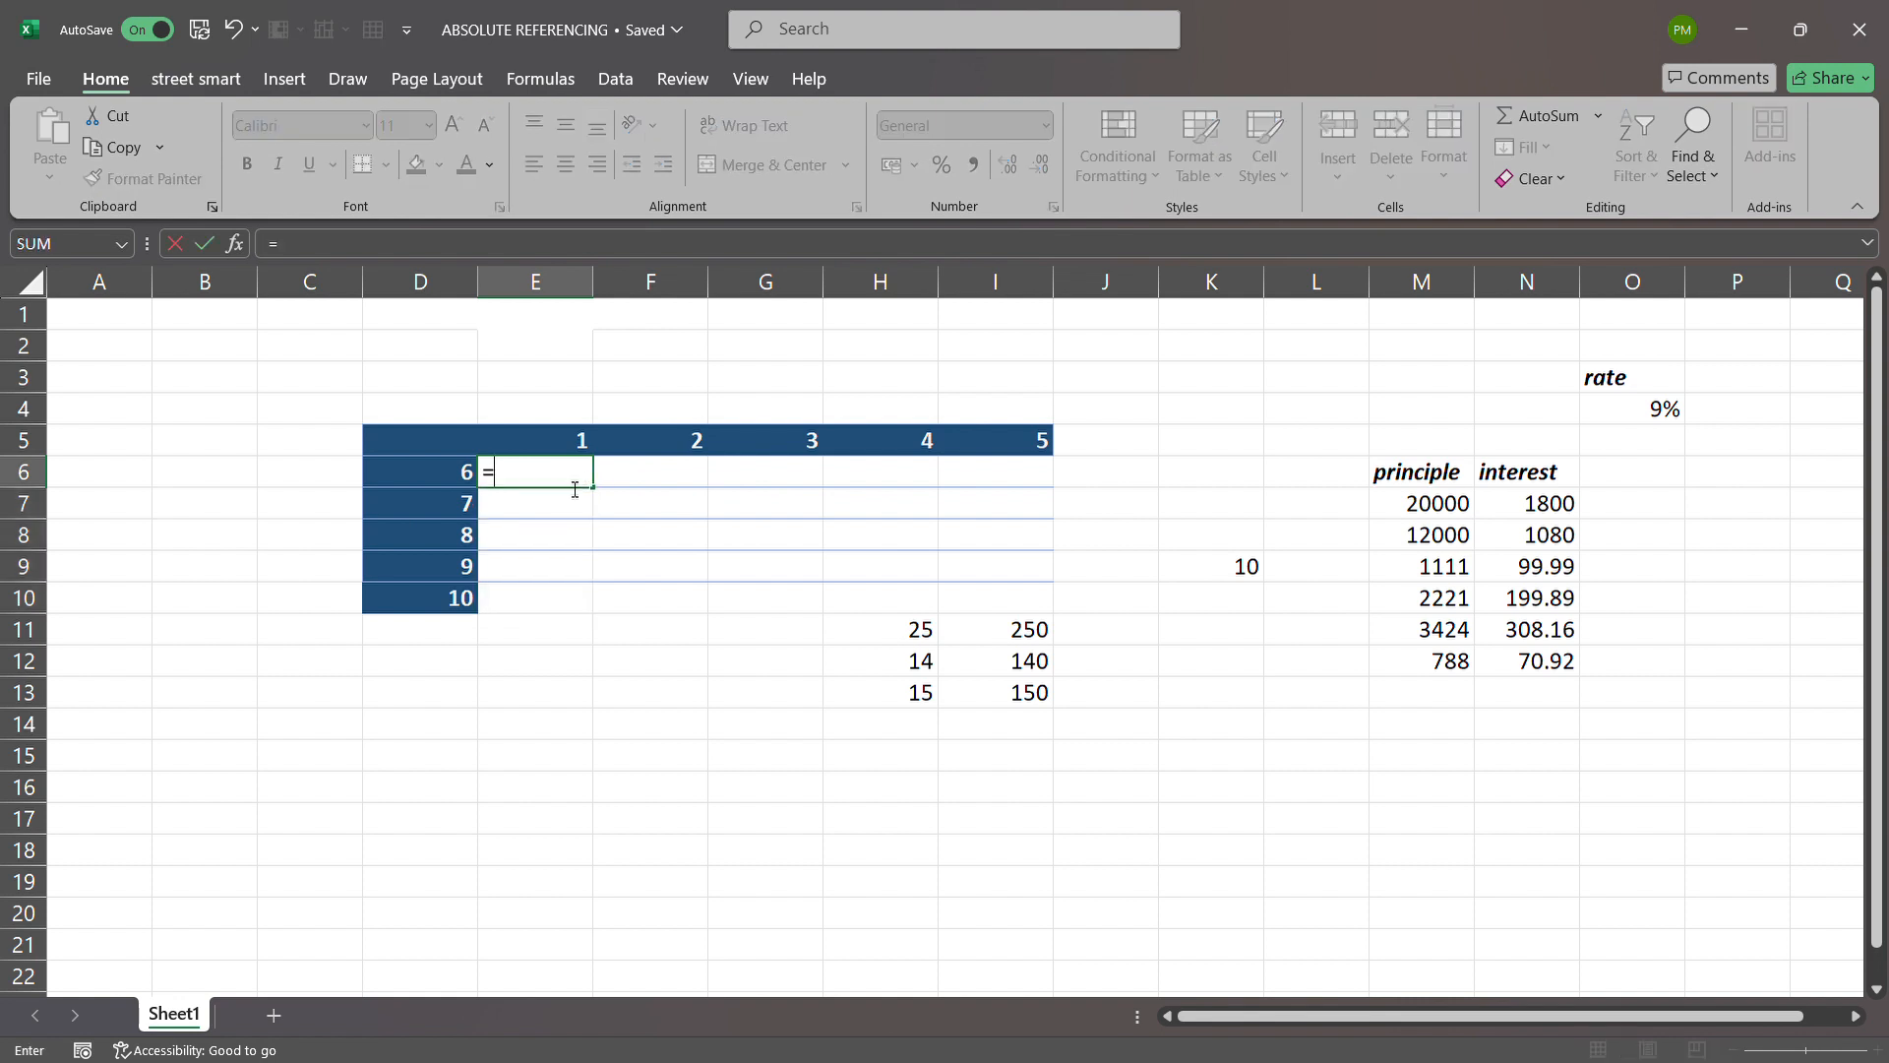
text(sum)
key(Tab)
click(470, 480)
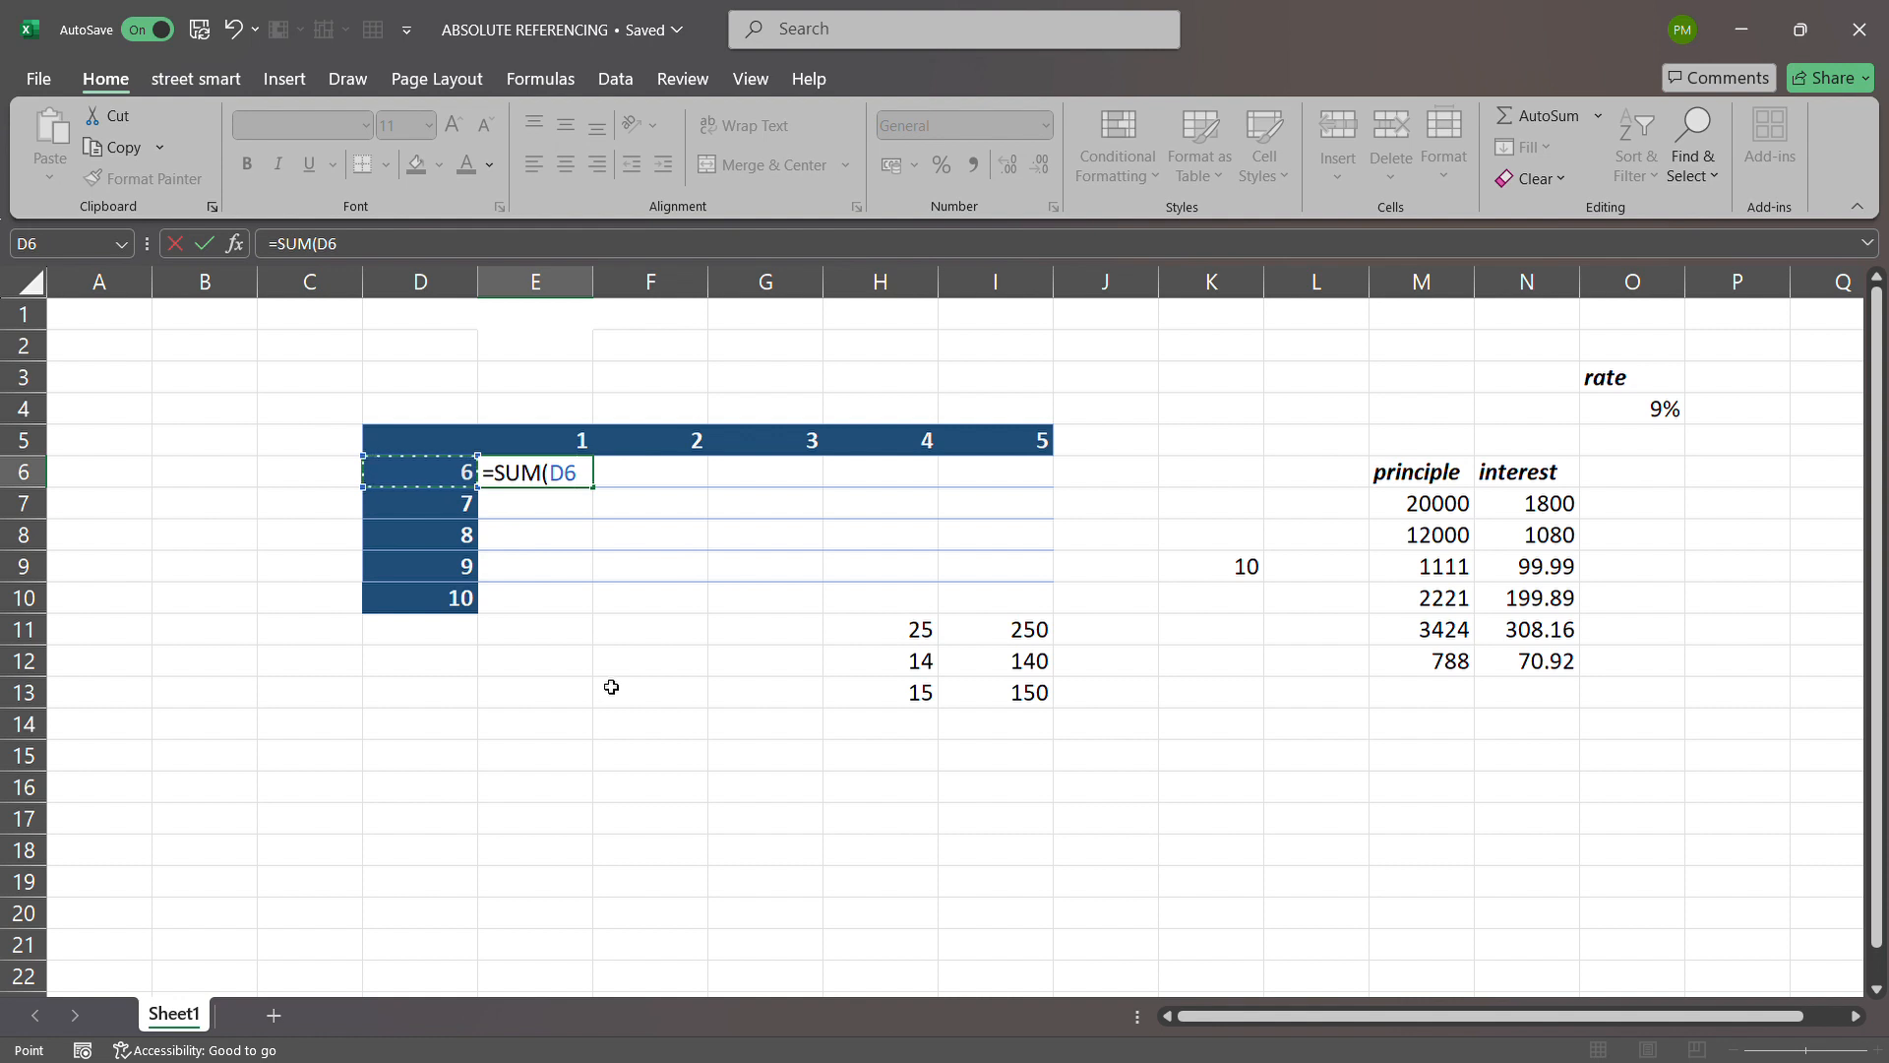
text(,)
click(581, 441)
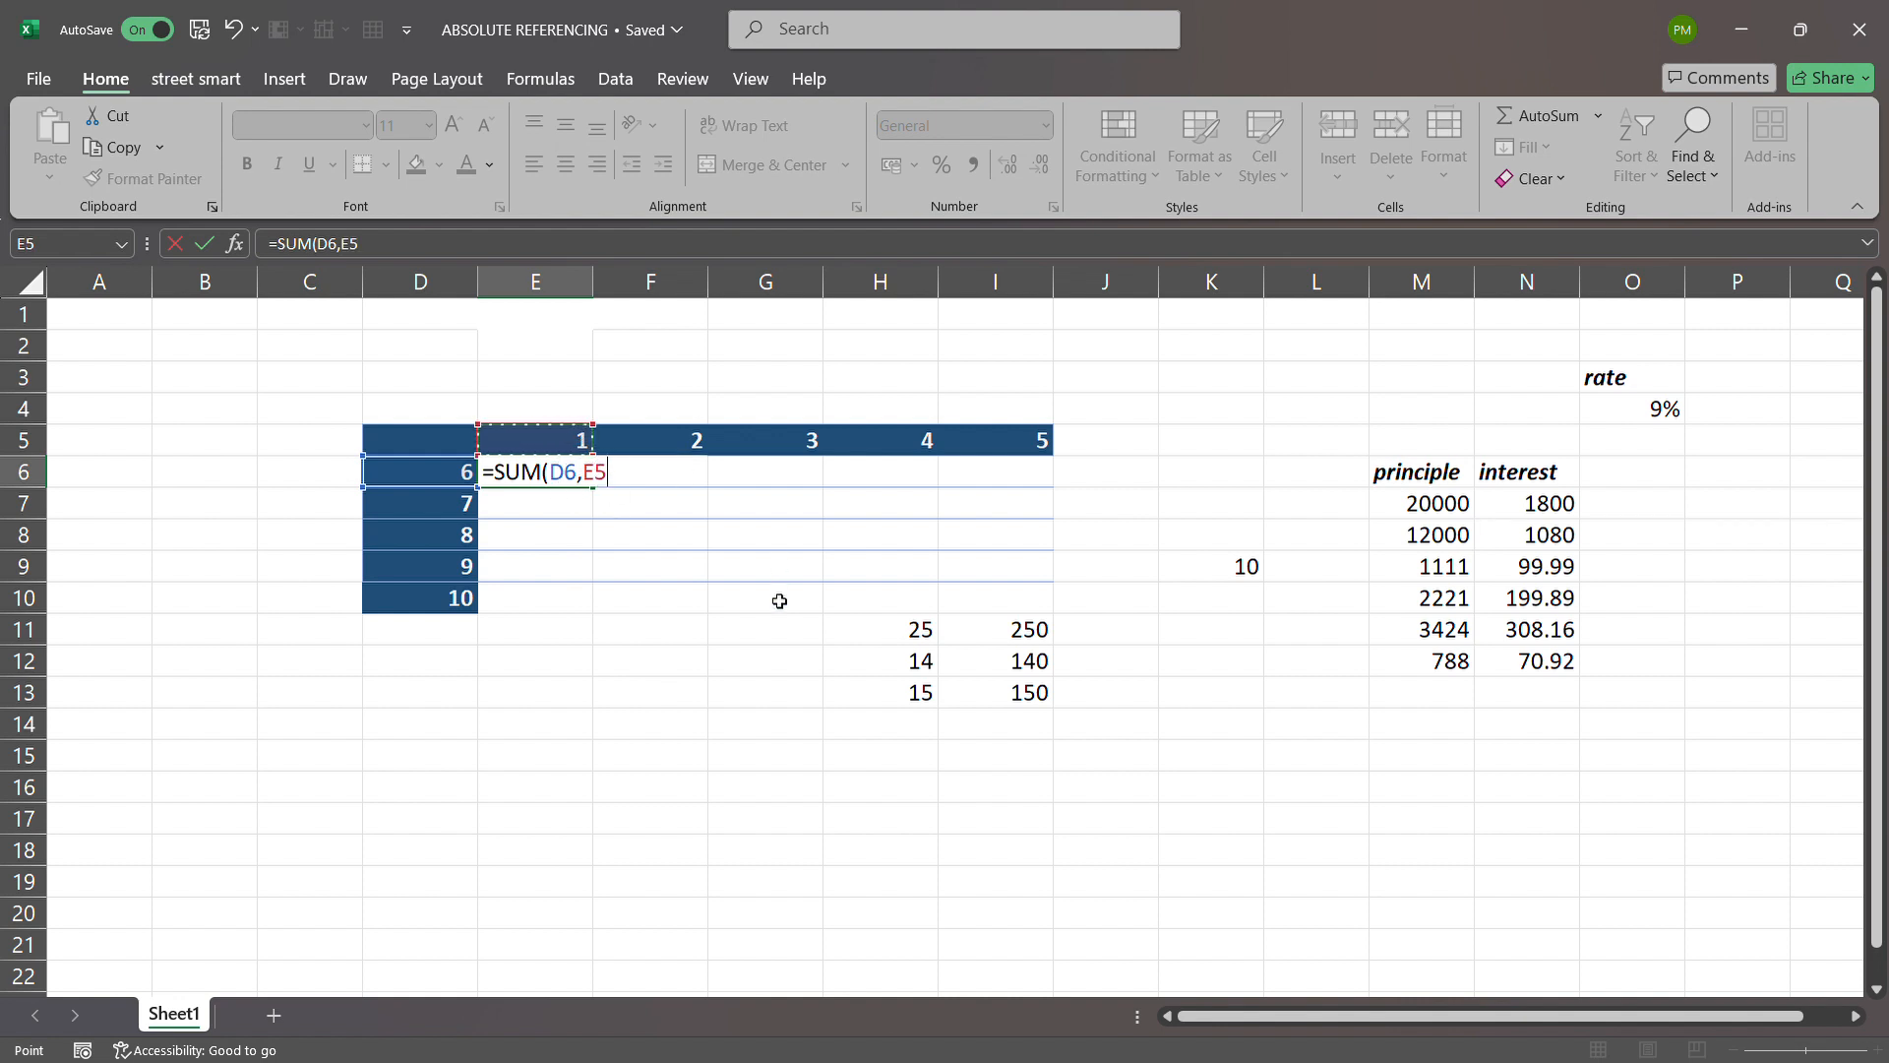
text())
key(Return)
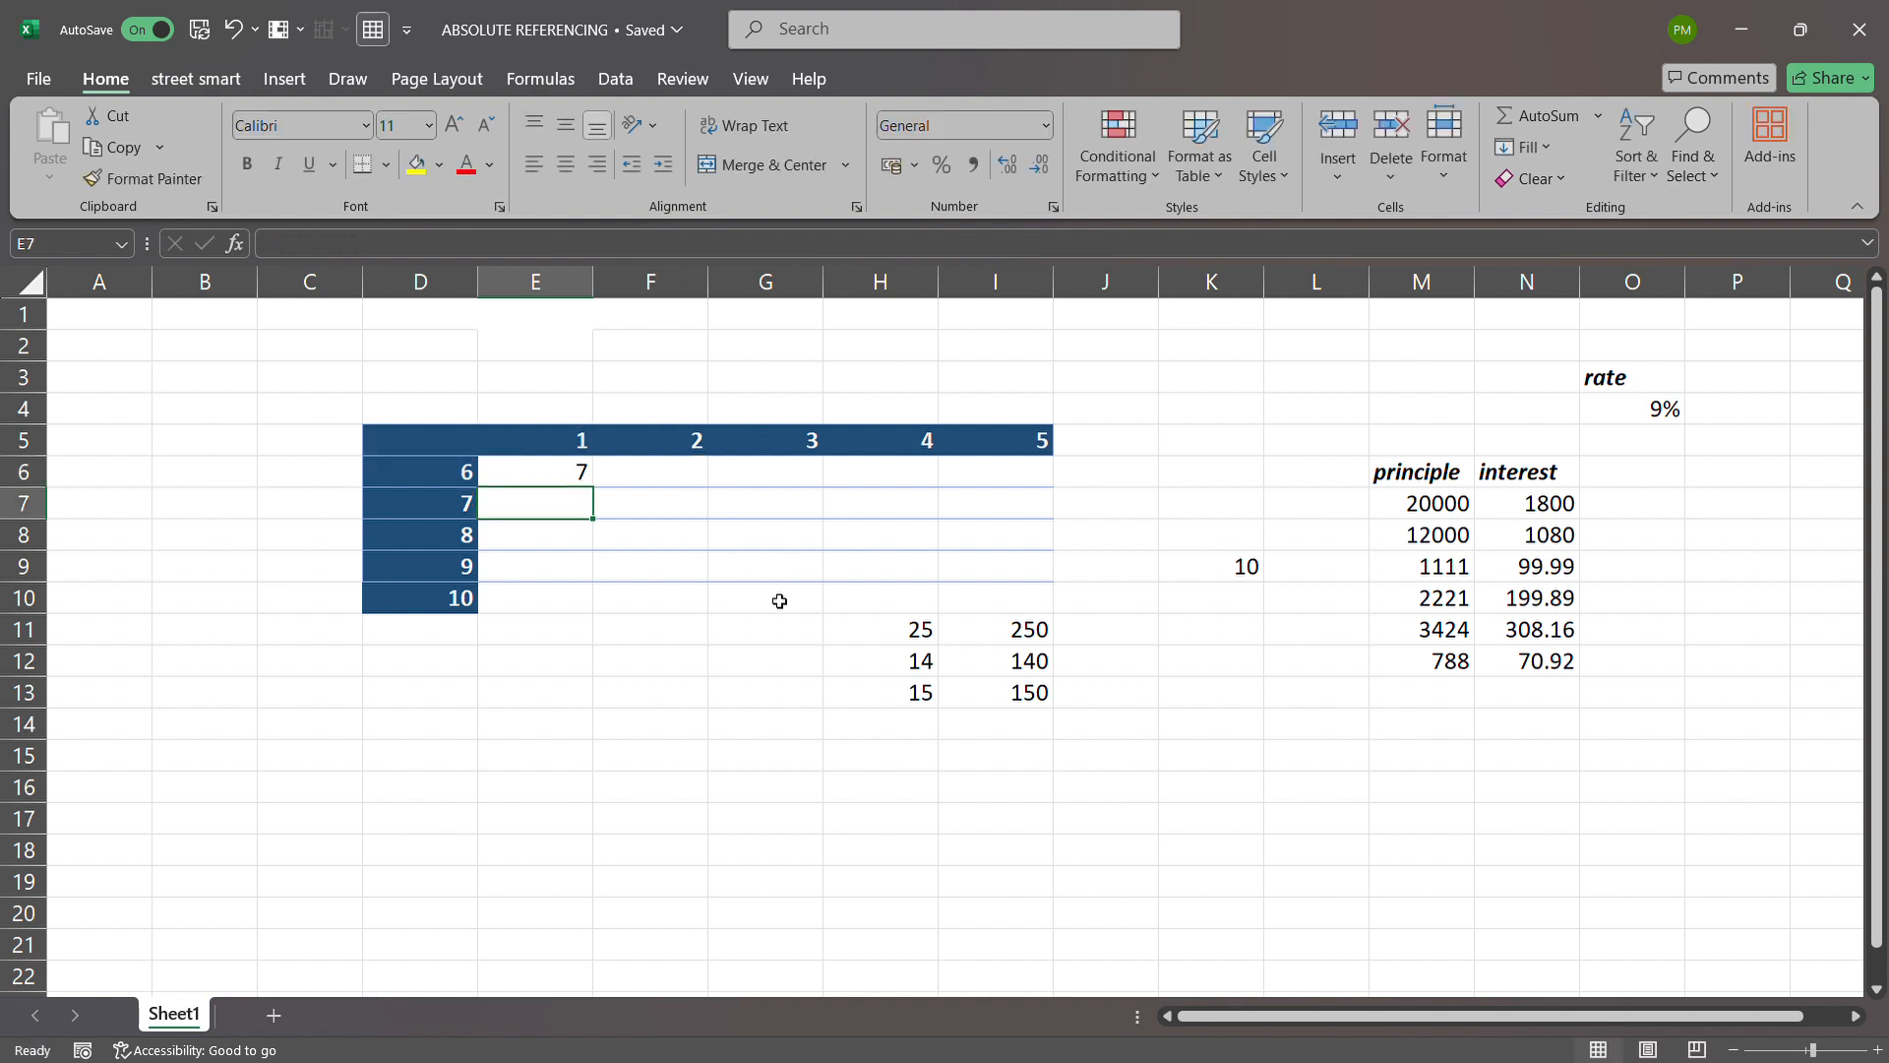
Copy the relative SUM formula from E6 down to E10 and delete the contents of E6:E10
click(549, 478)
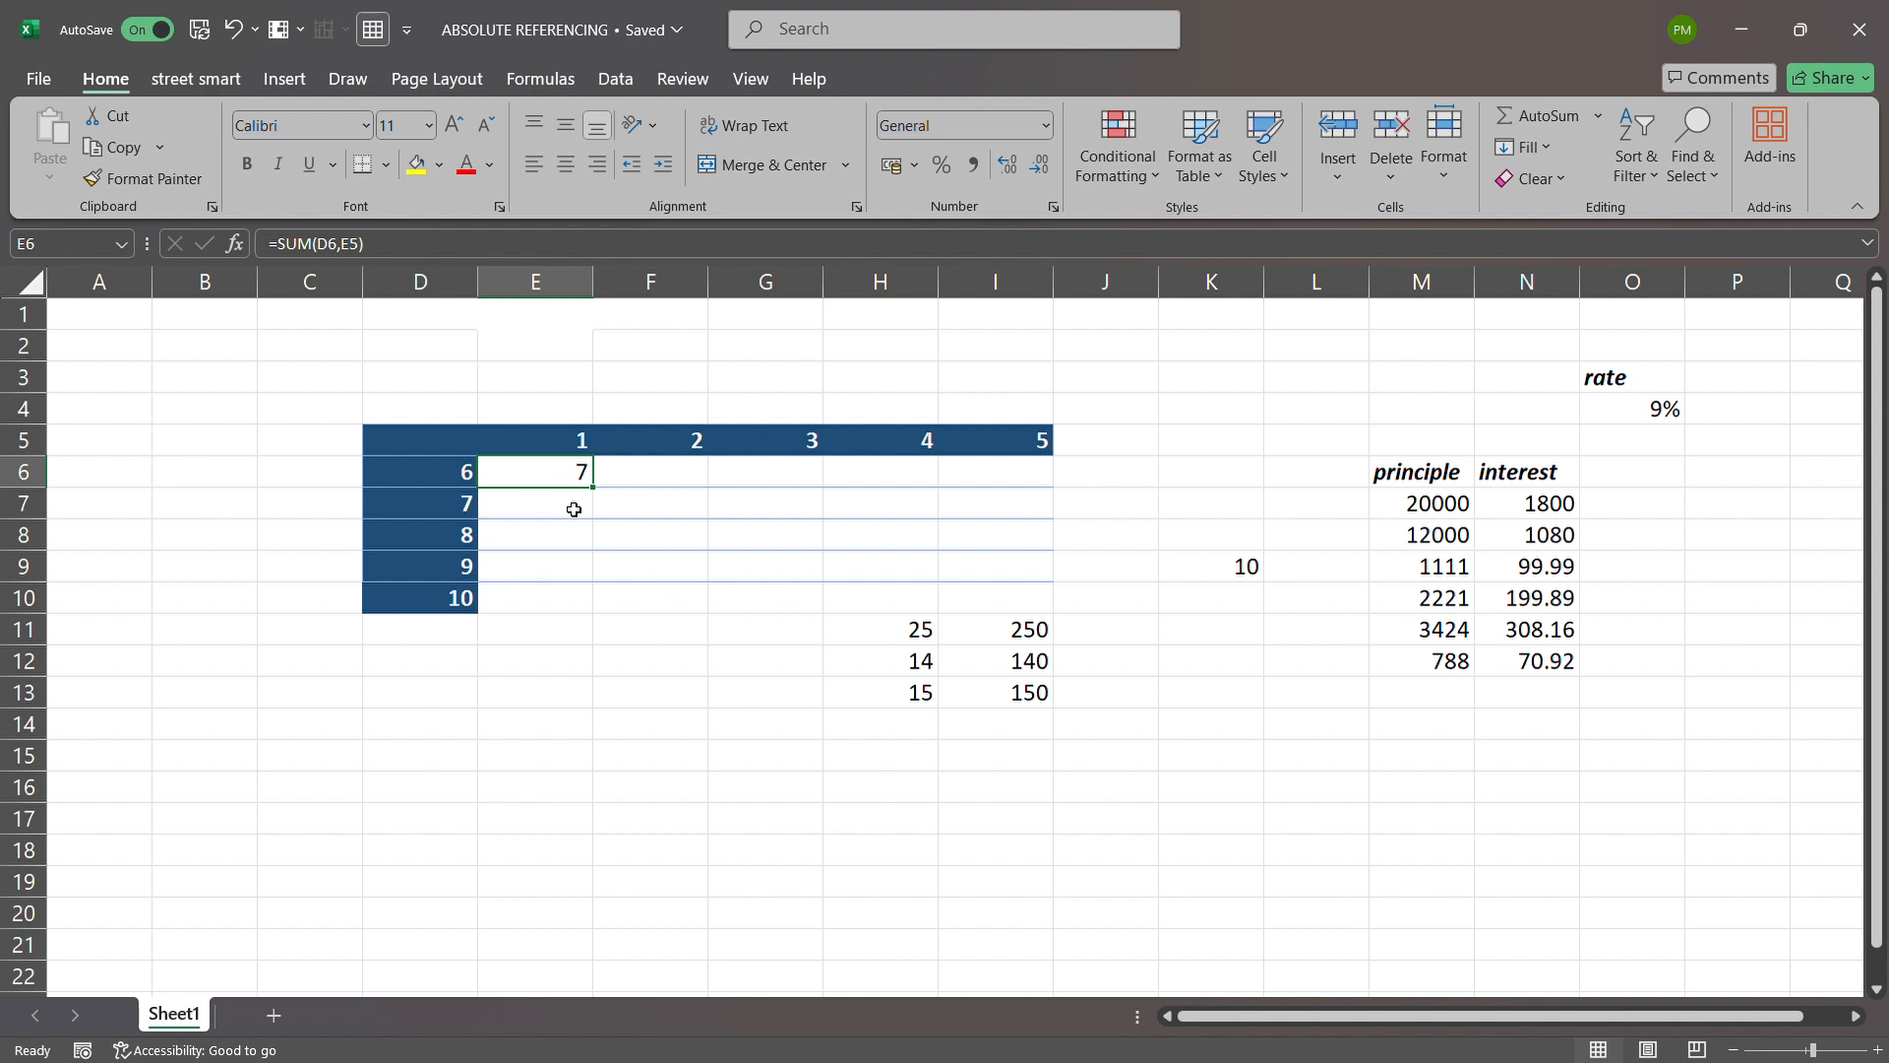
drag(595, 488, 599, 620)
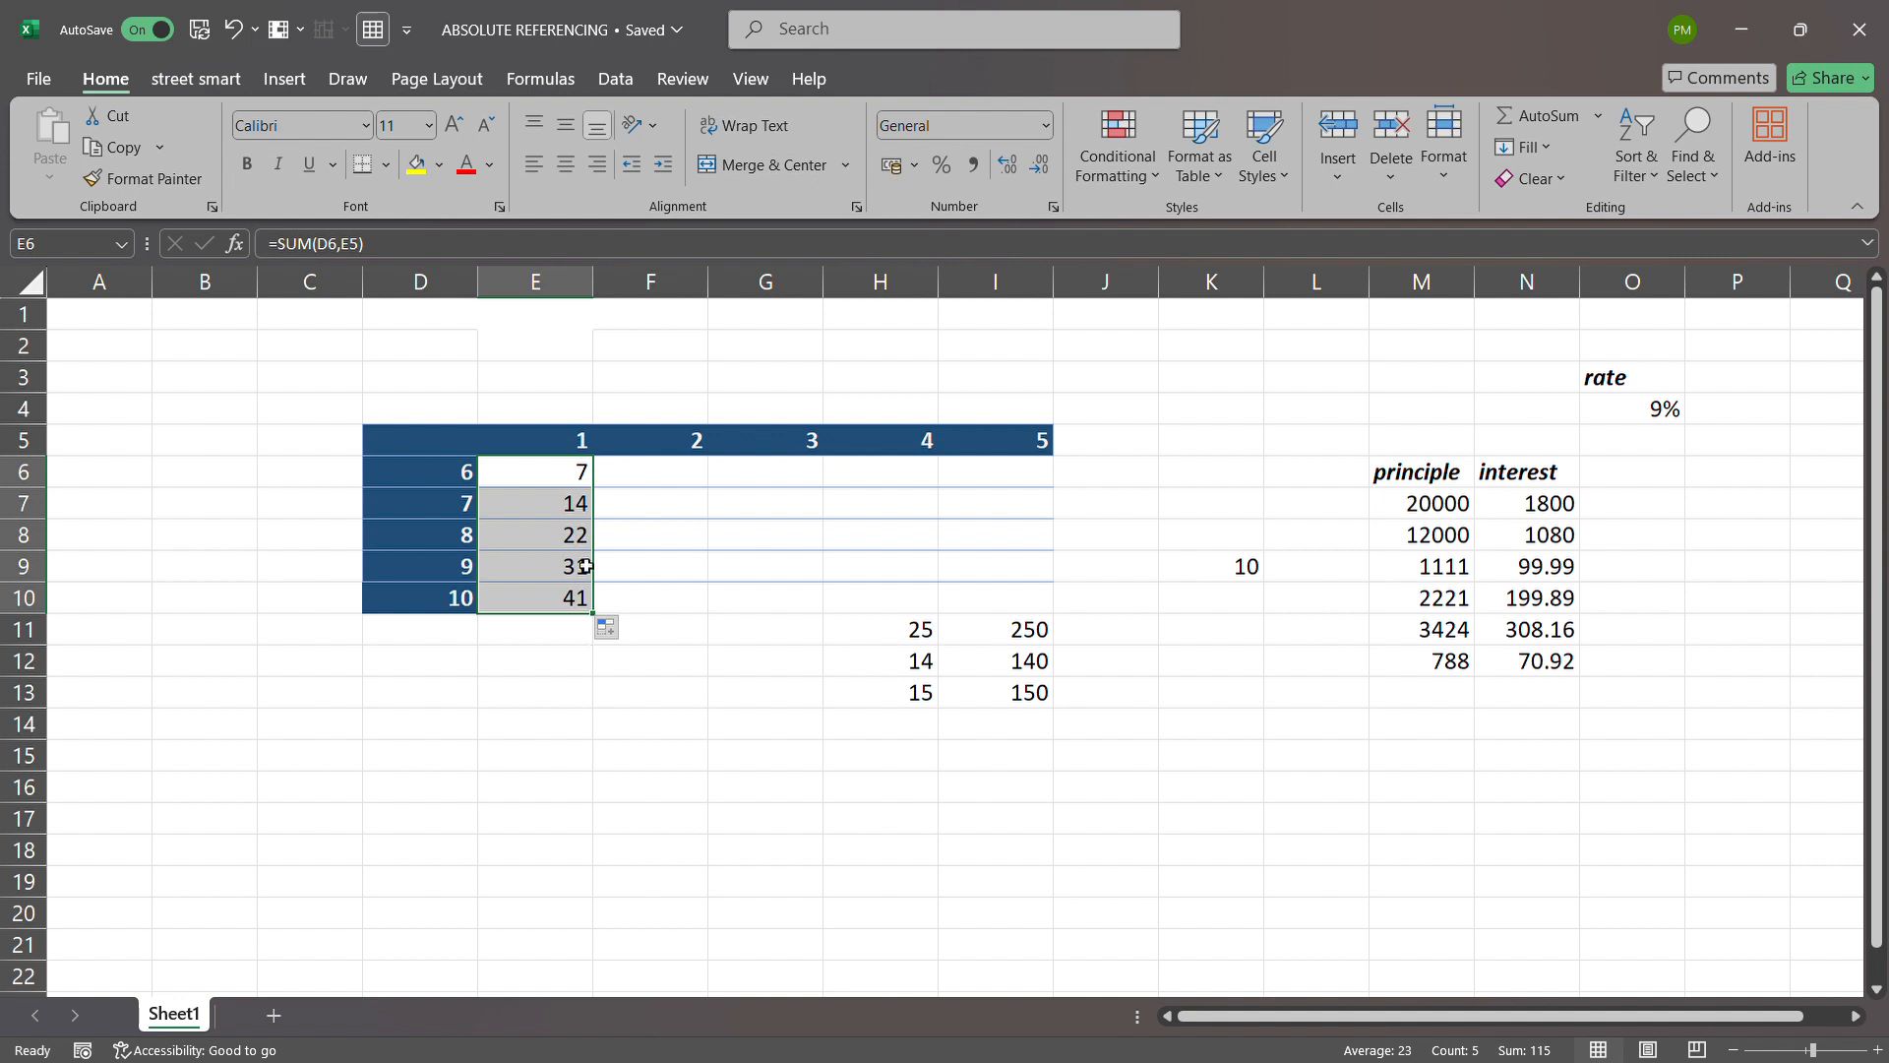
key(Delete)
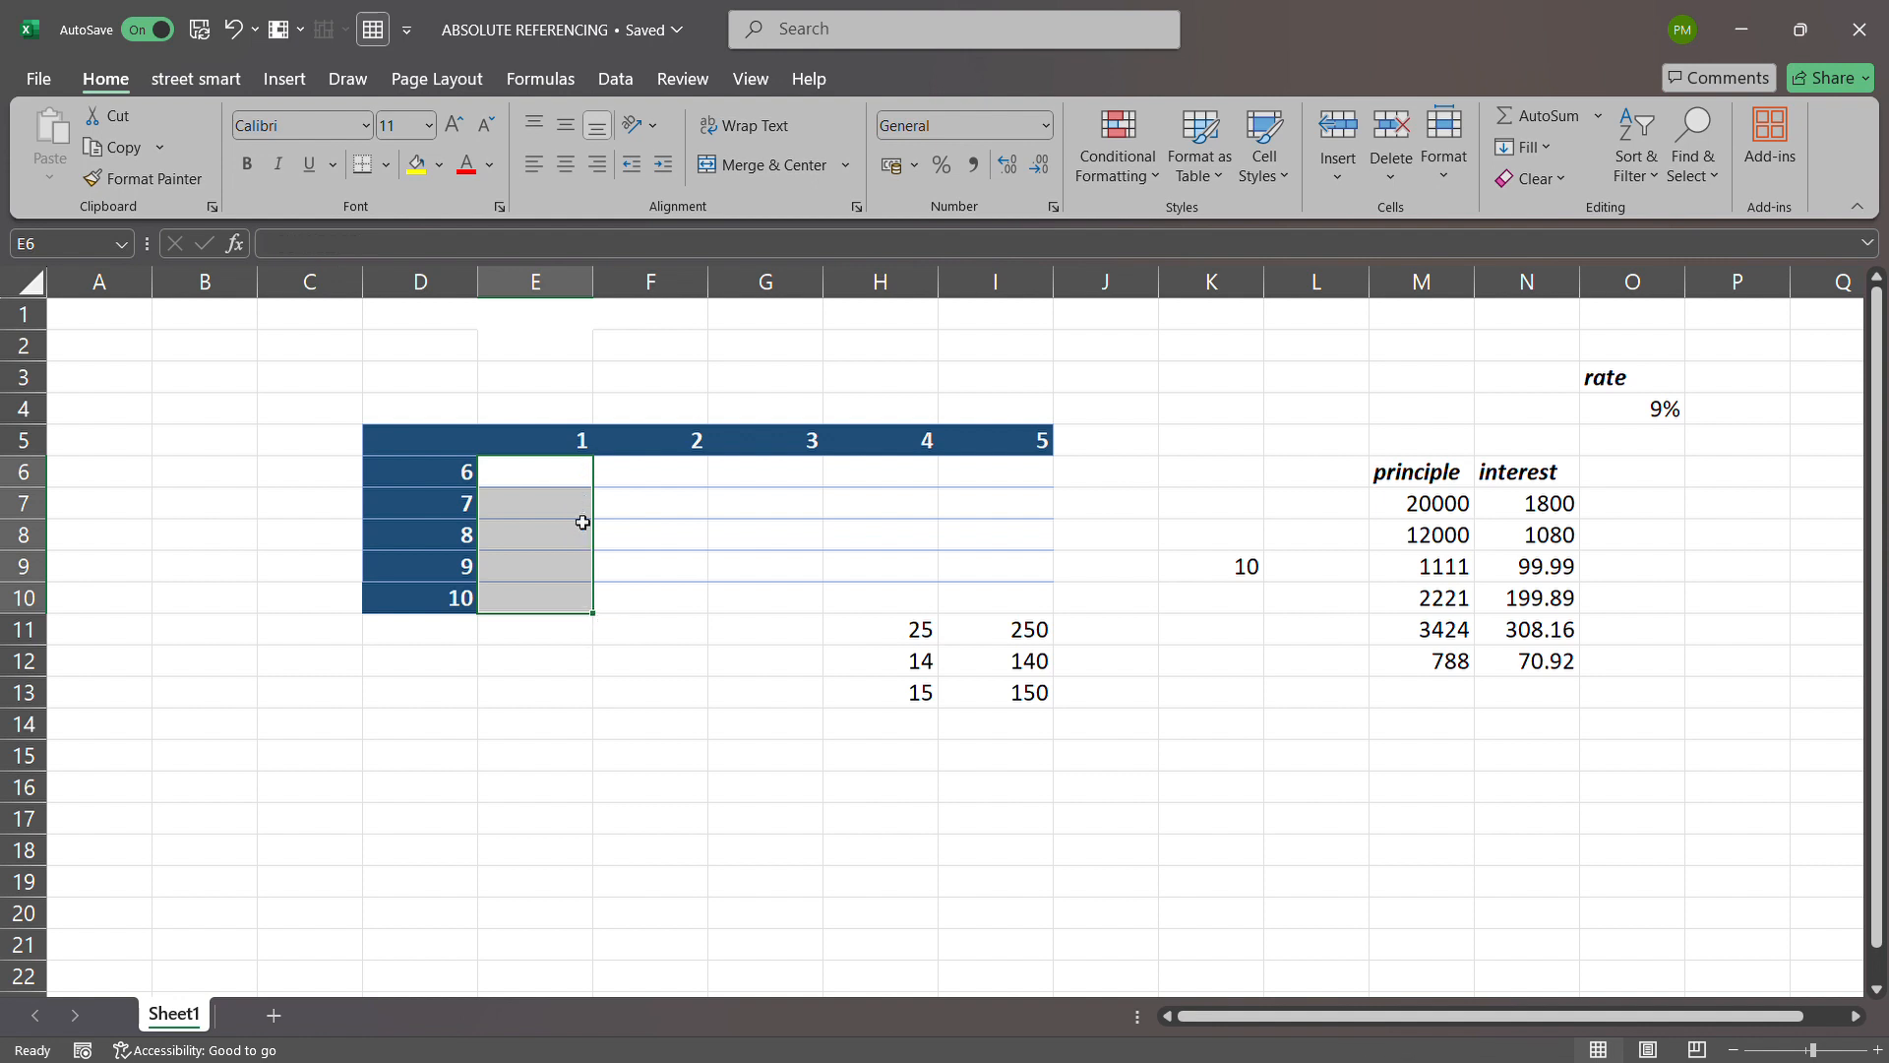
click(544, 476)
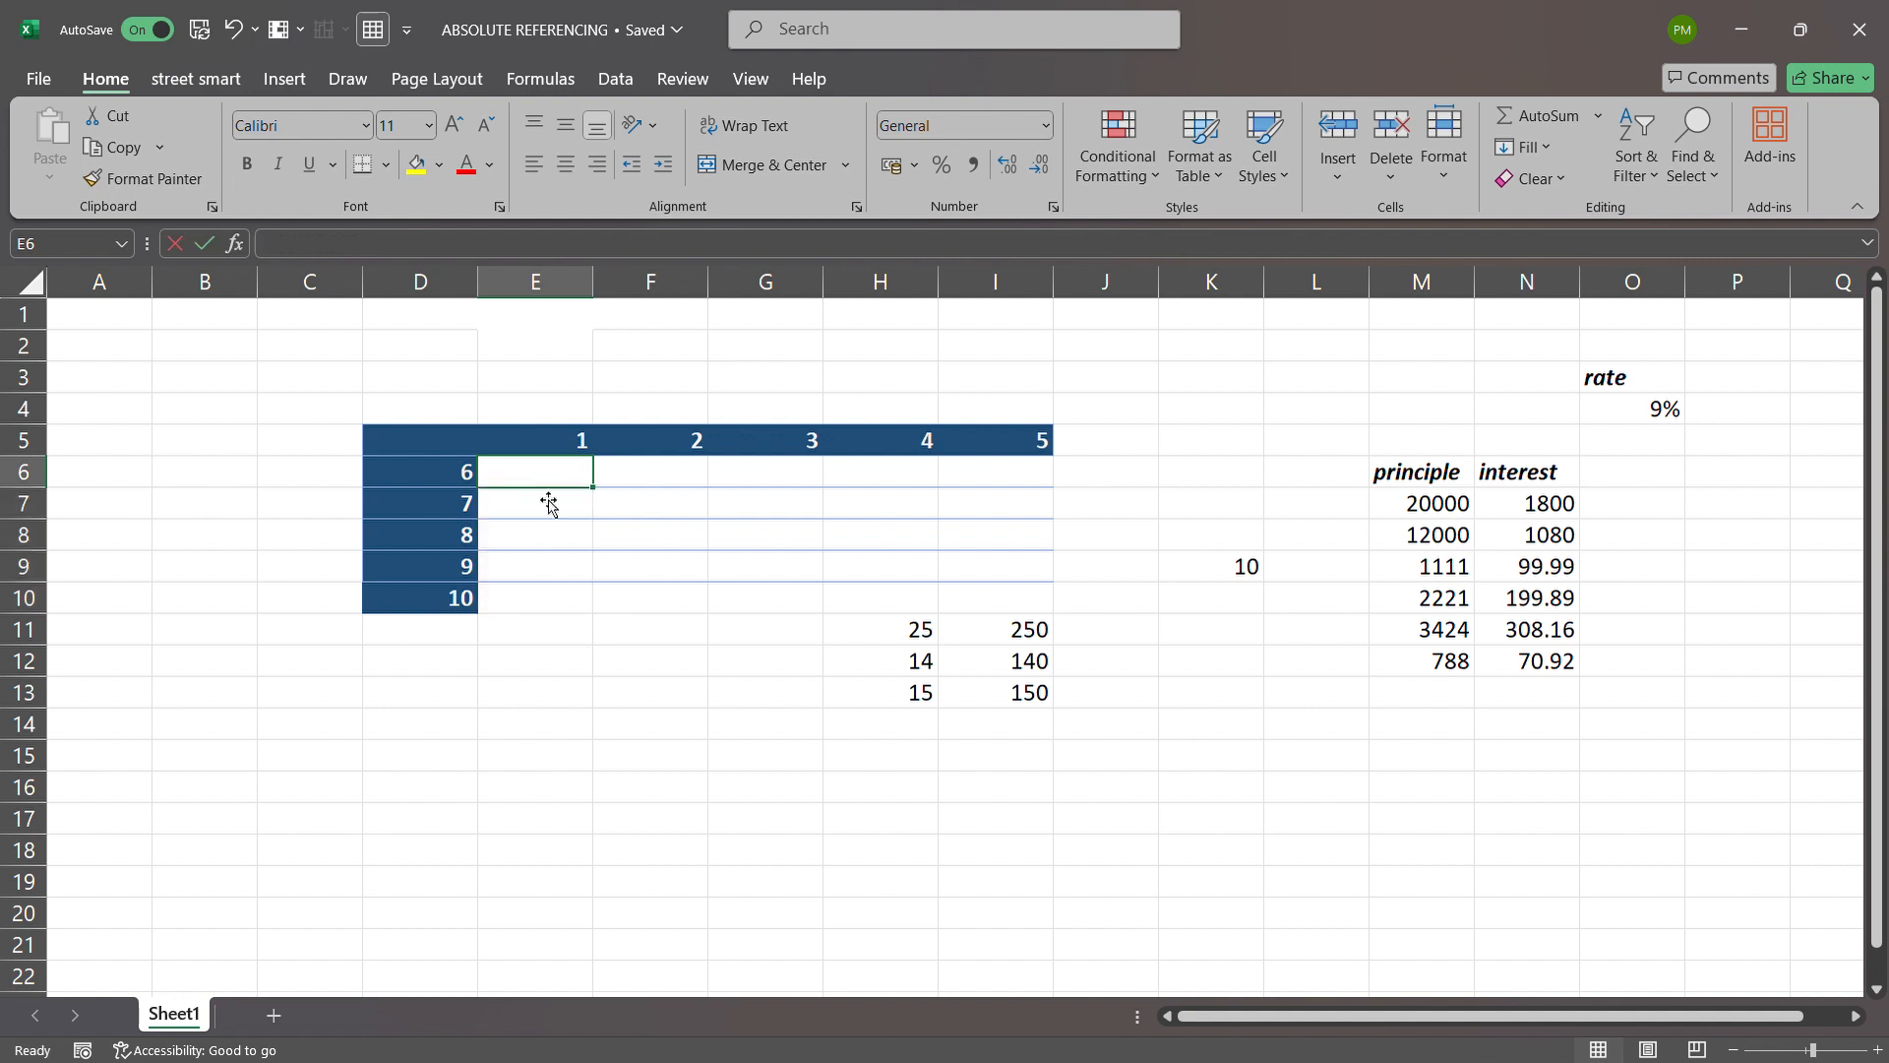
text(=)
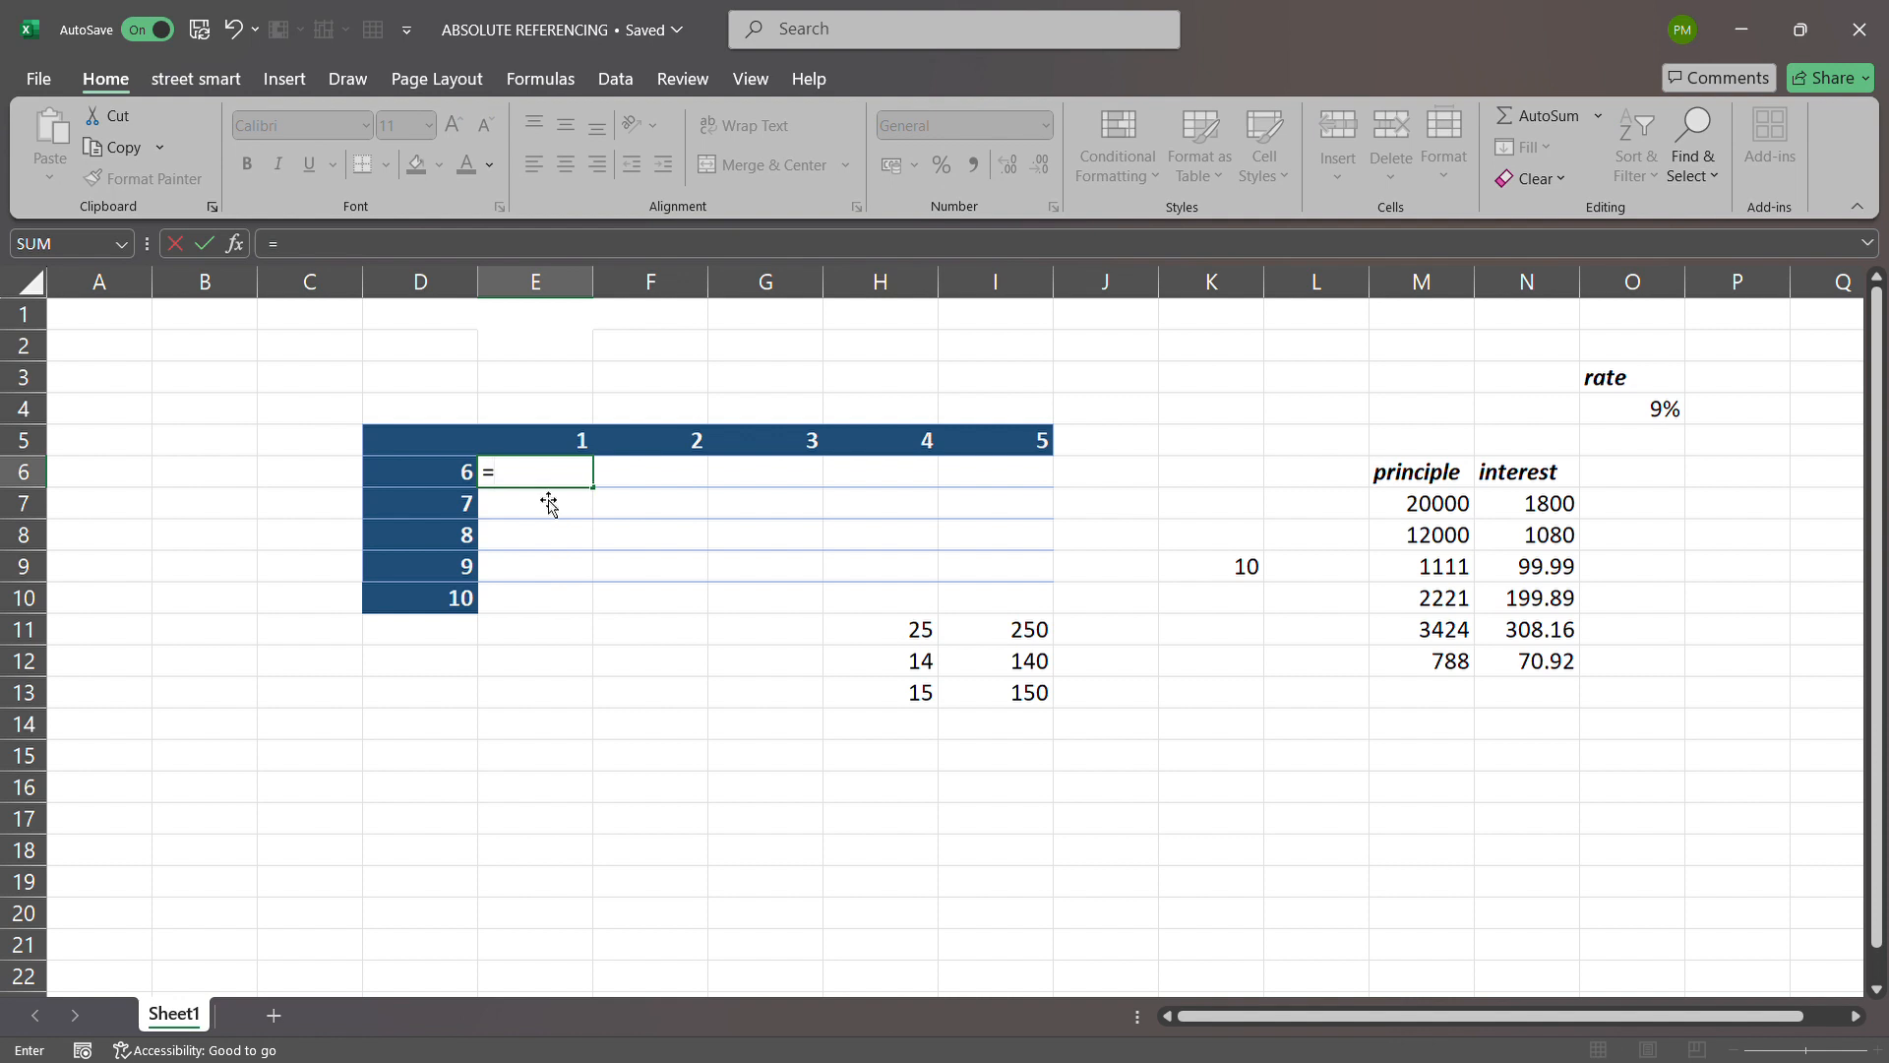
text(sum)
key(Tab)
click(438, 471)
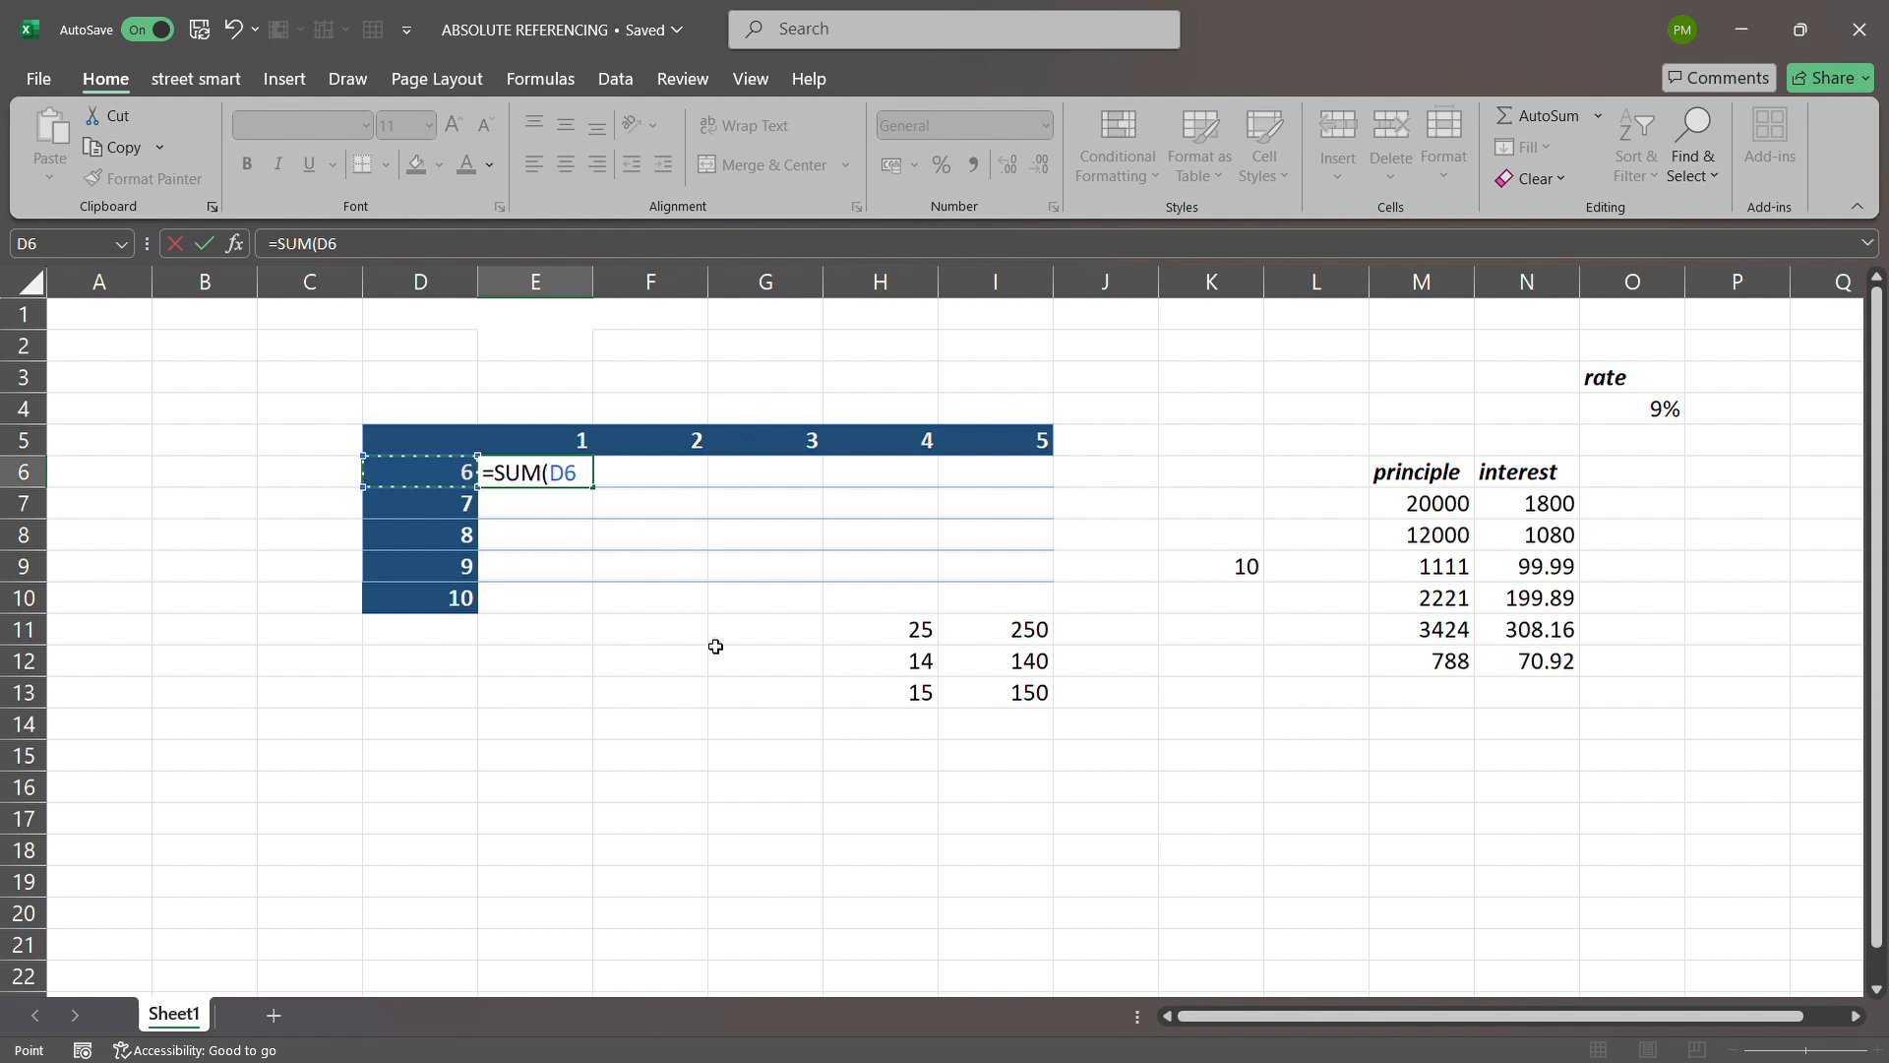
text(.)
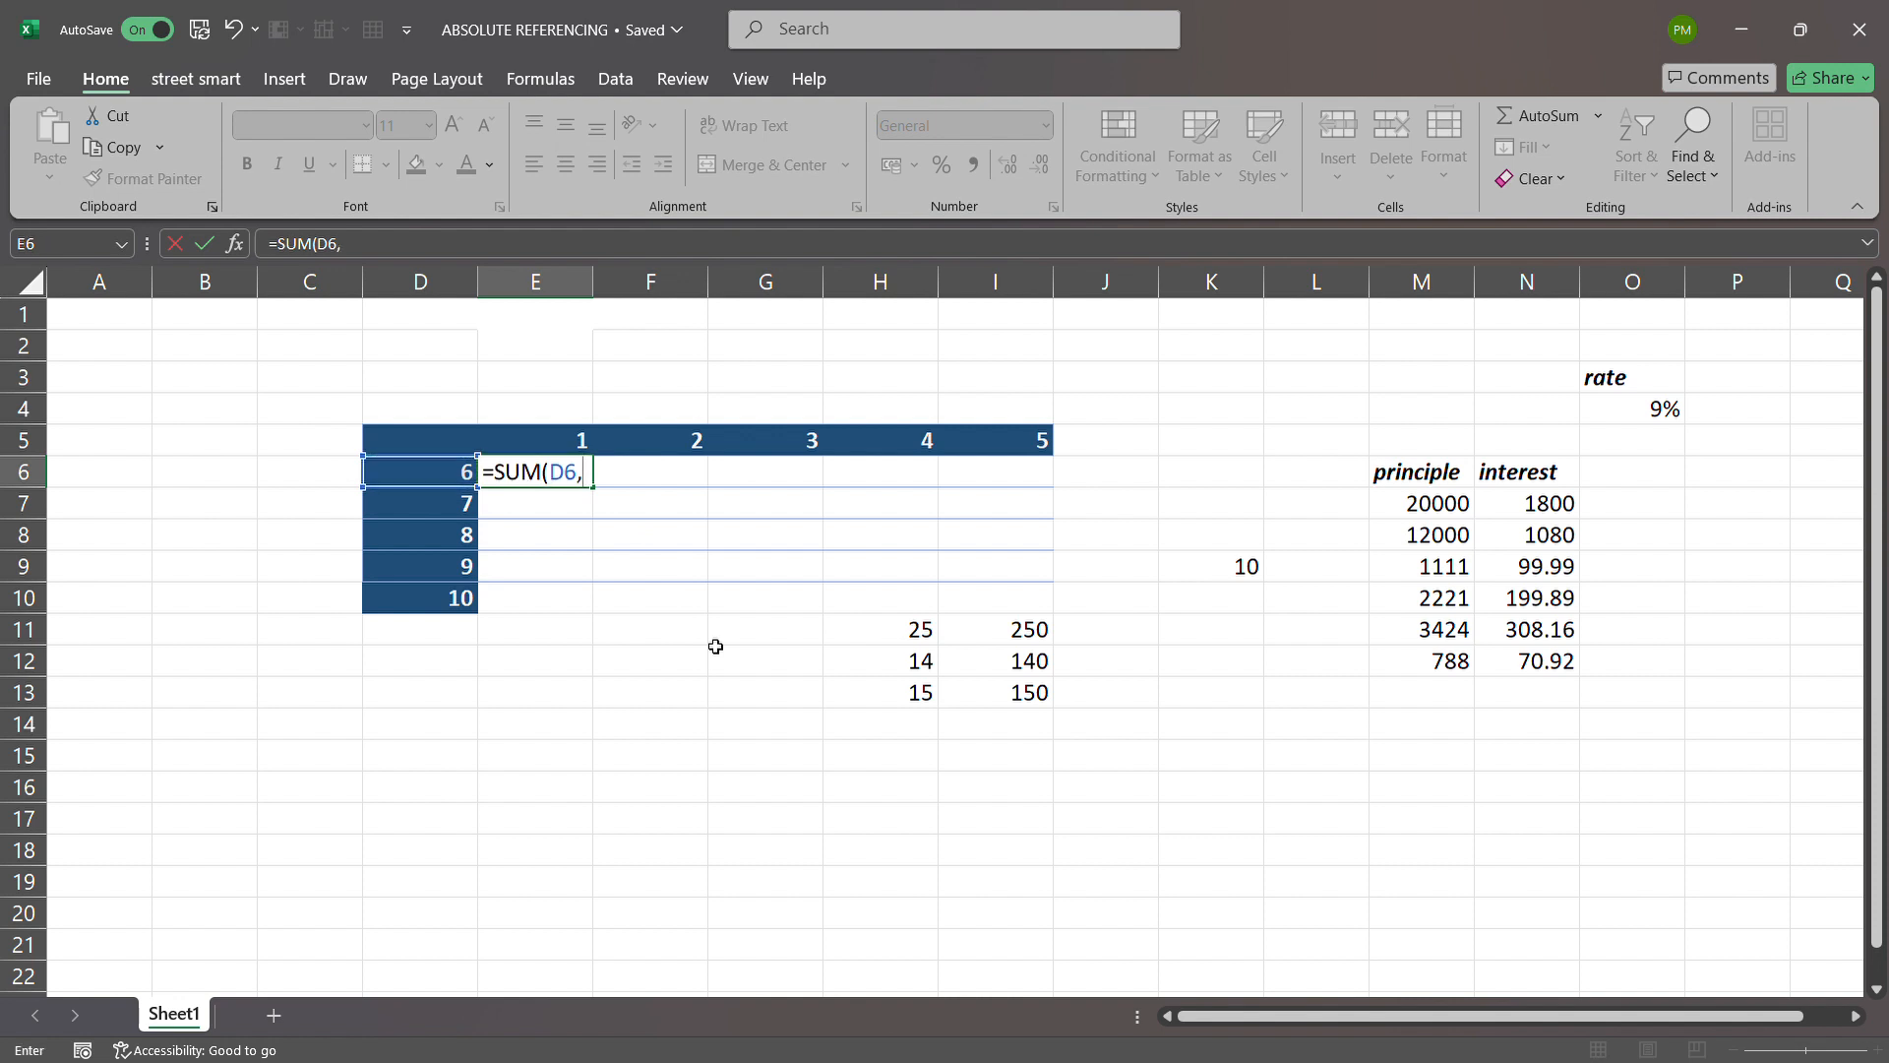
click(541, 446)
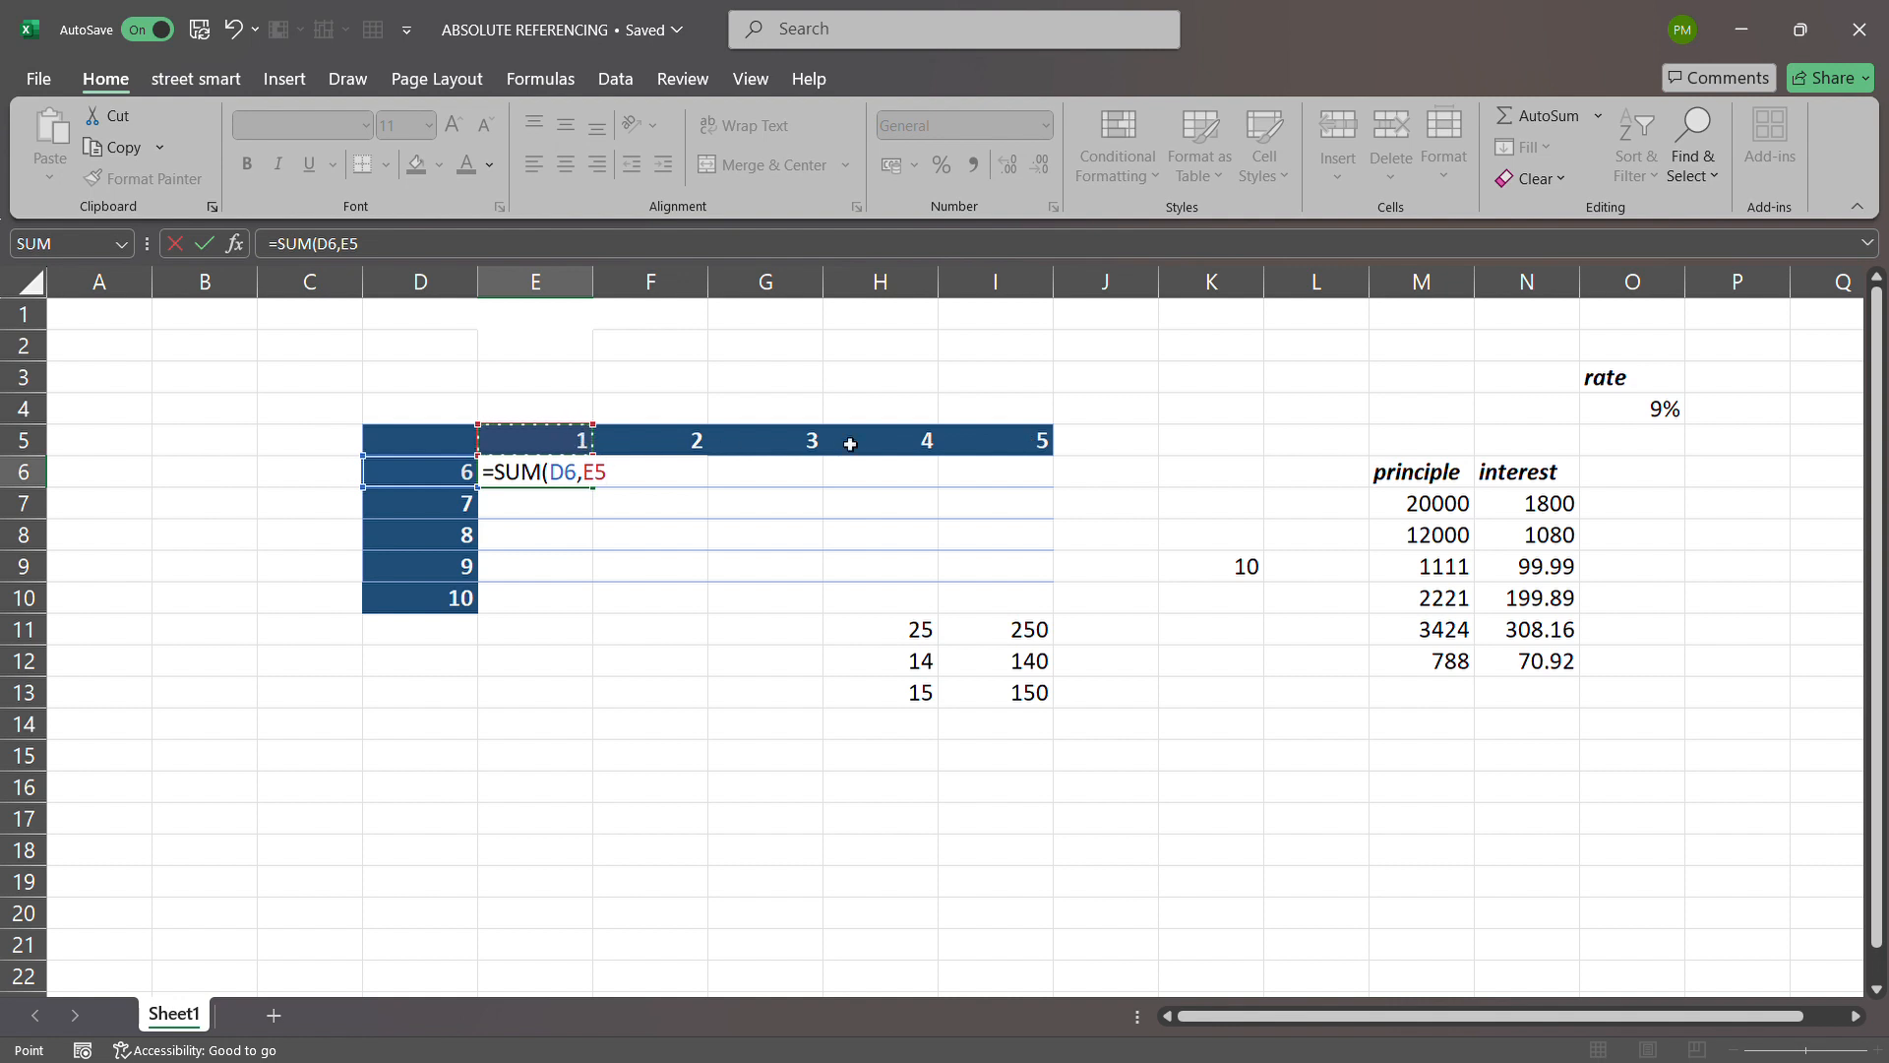
click(37, 446)
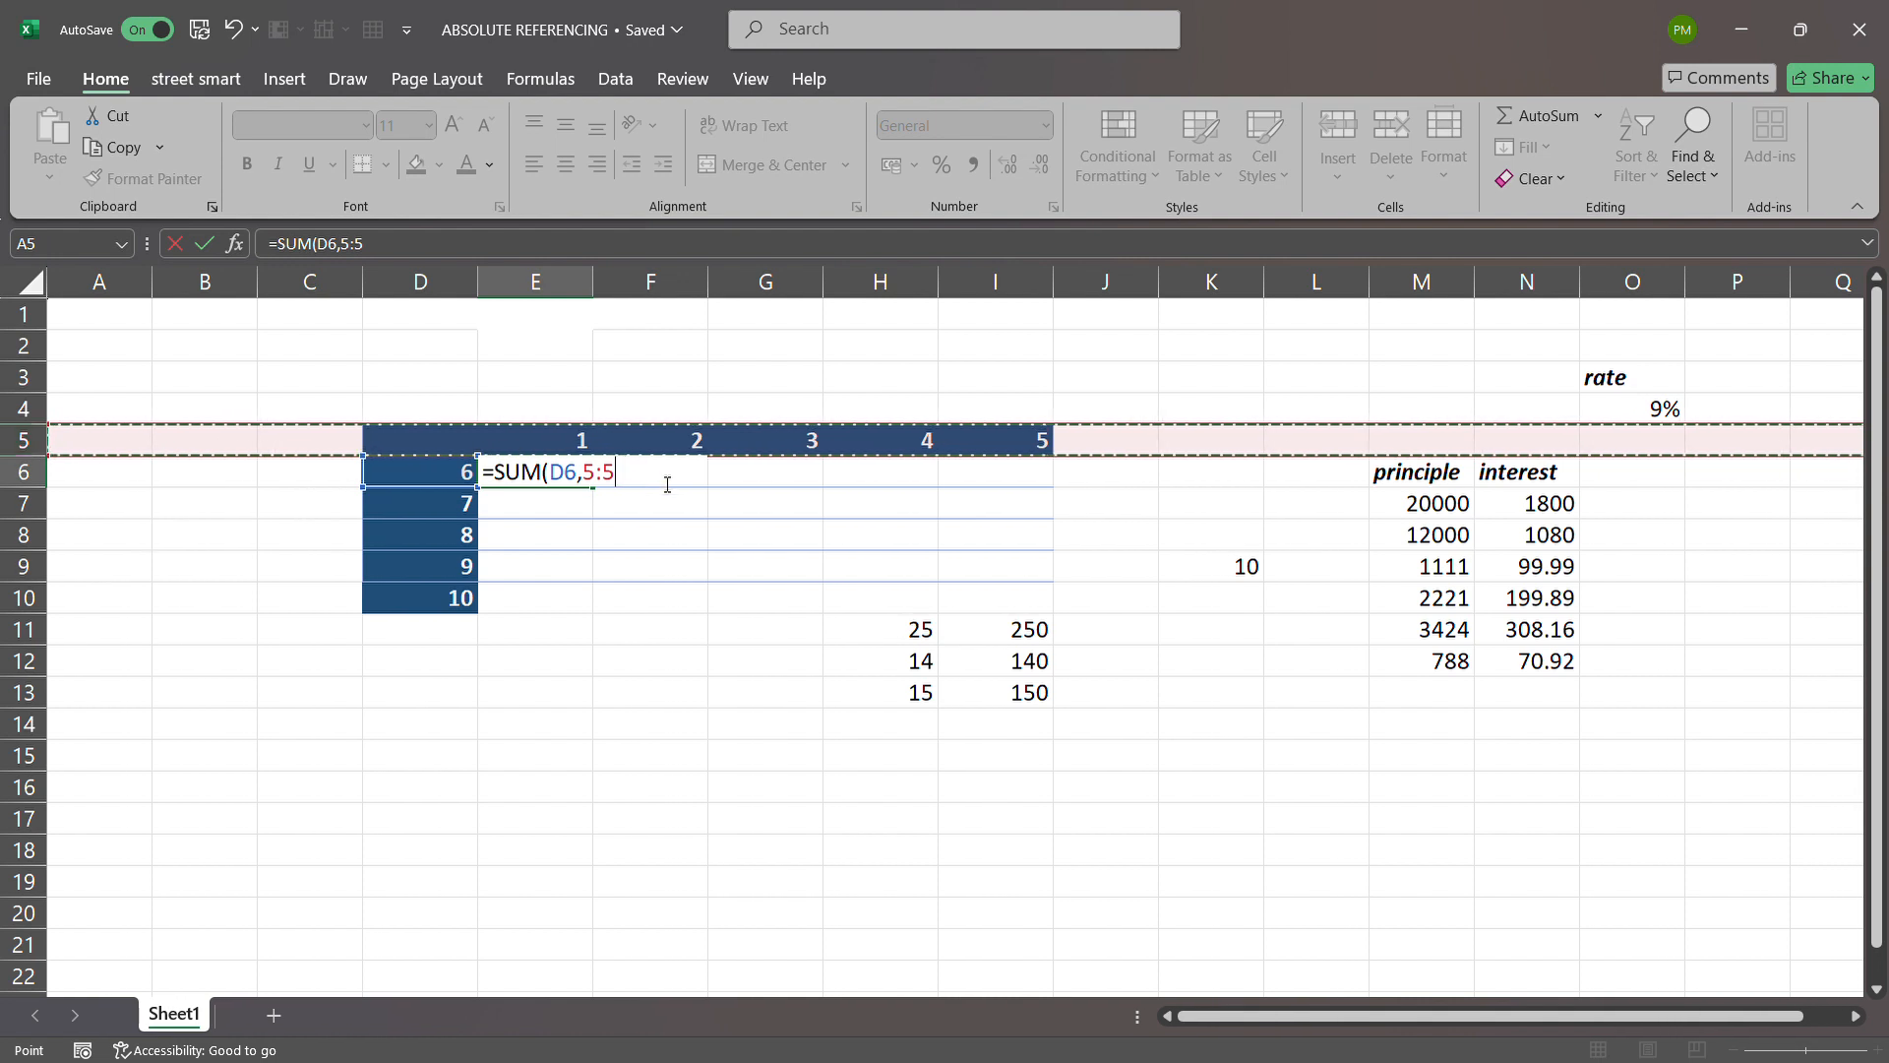
key(F4)
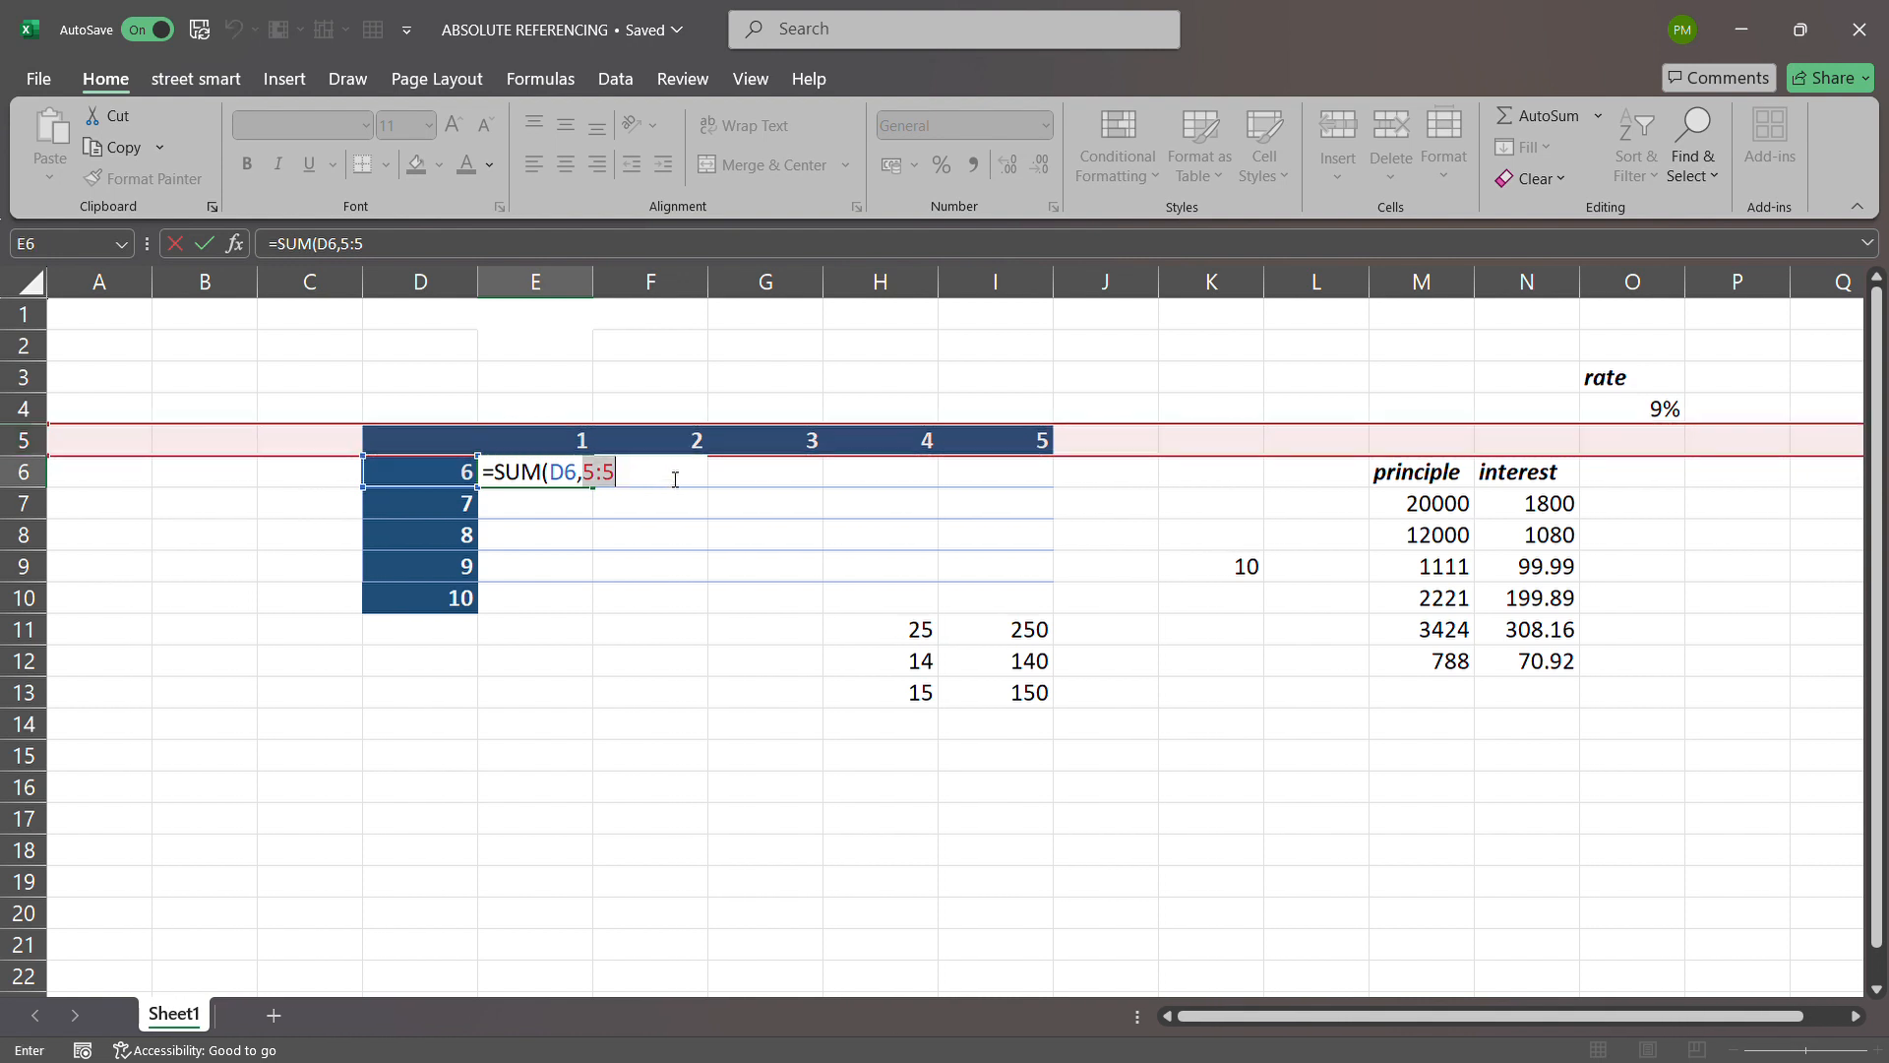
click(675, 479)
click(1028, 448)
click(587, 482)
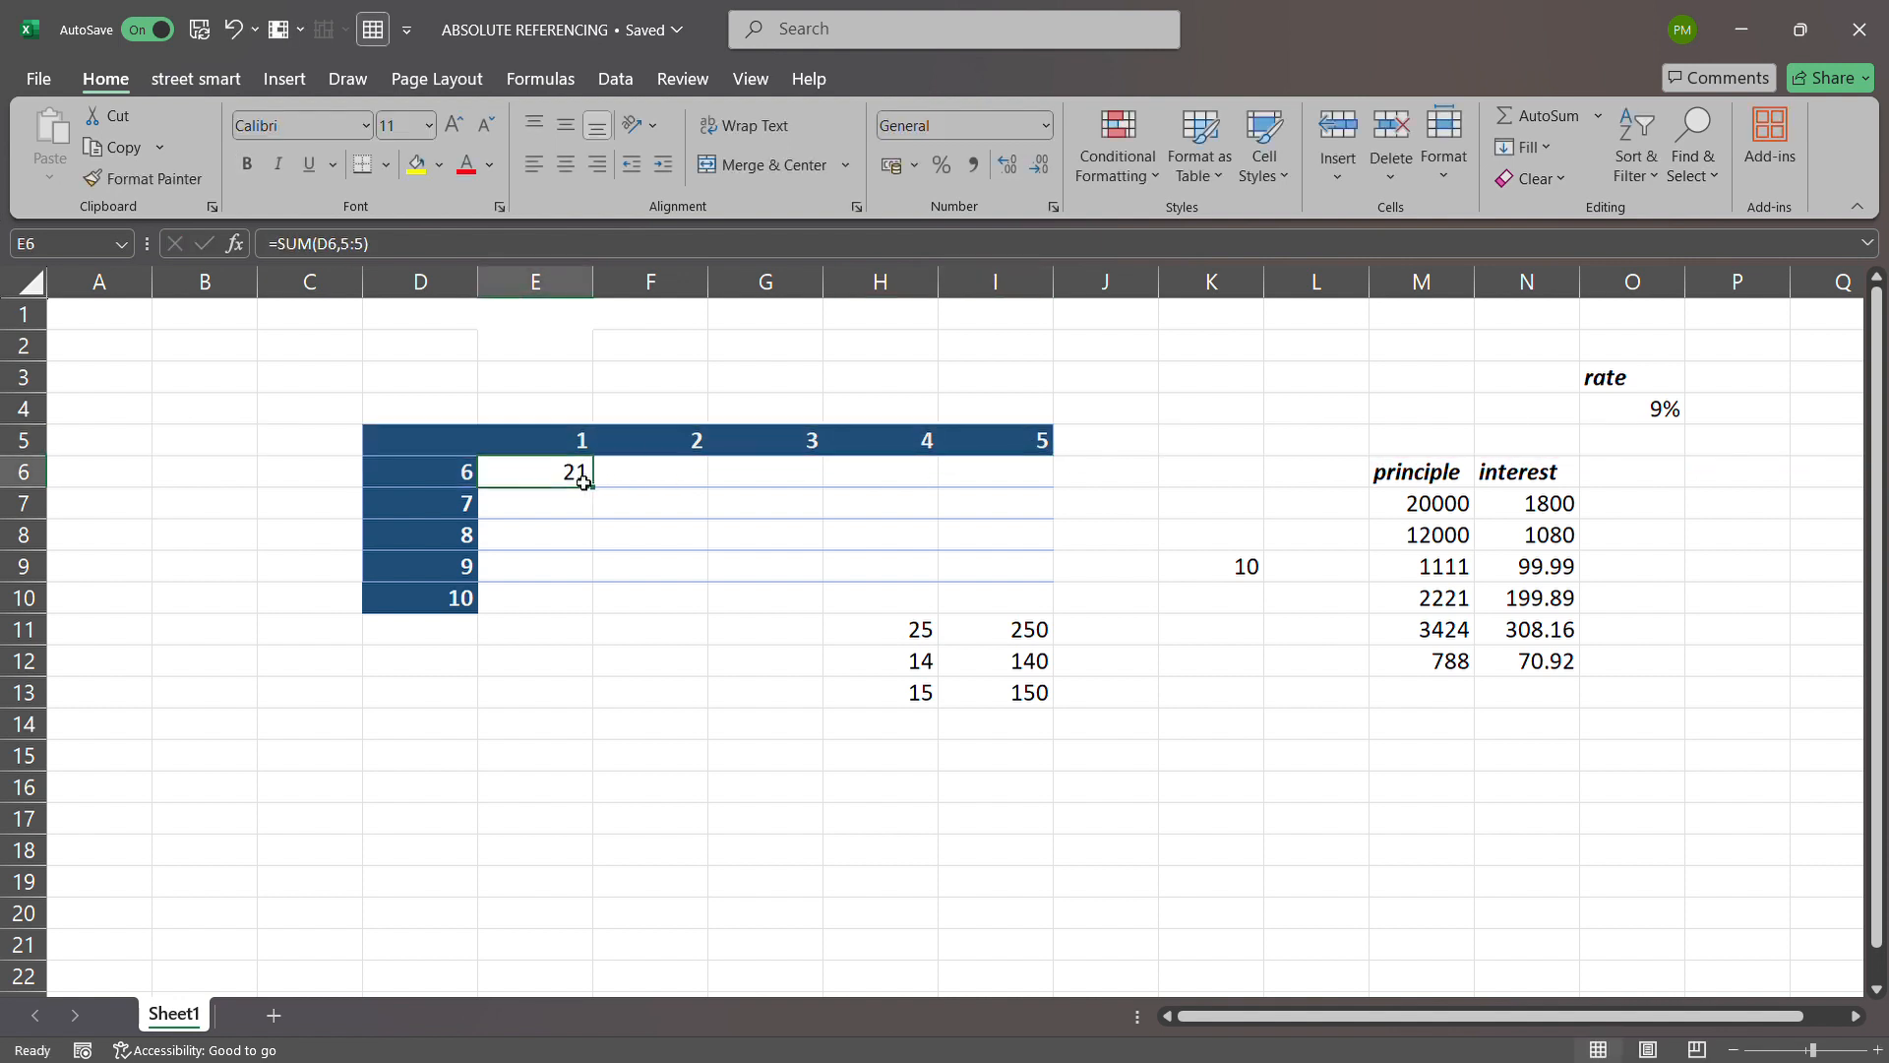
key(BackSpace)
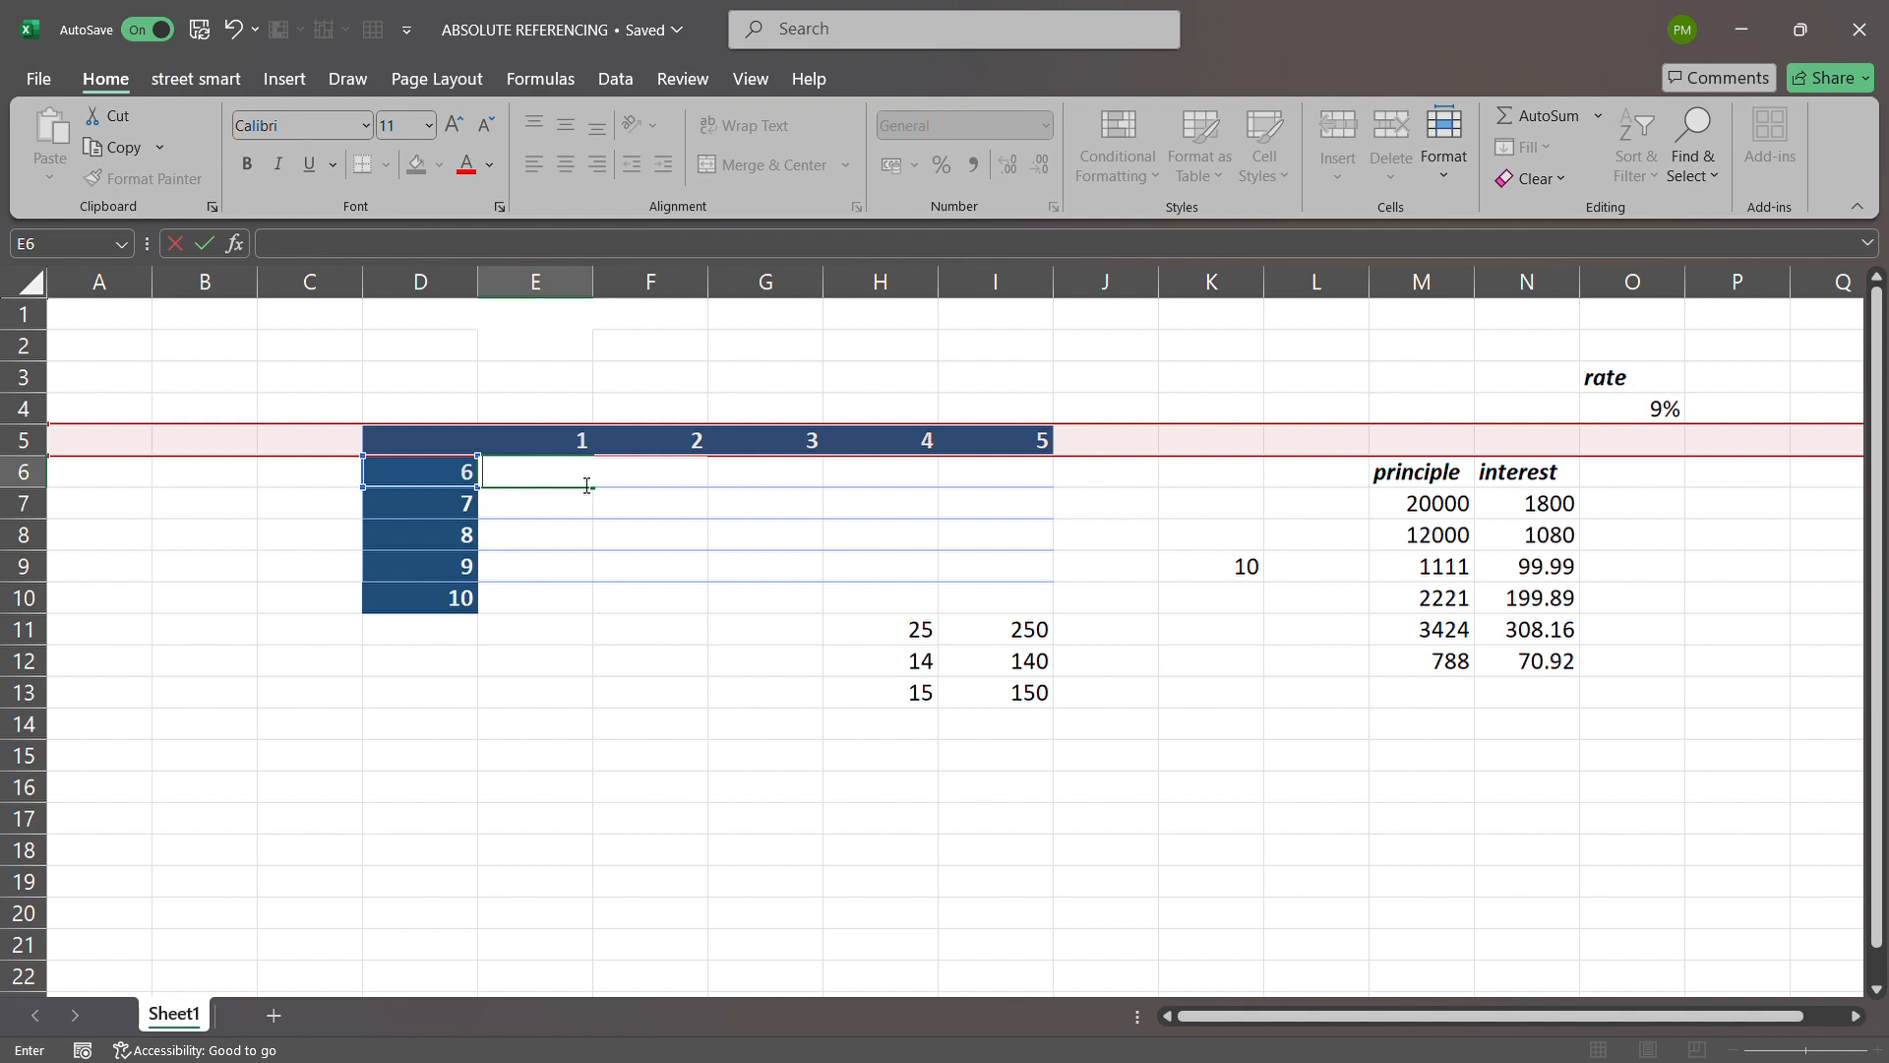
Enter =SUM(D6,$E$5) in cell E6, keeping the row header relative and making the column header absolute
text(=su)
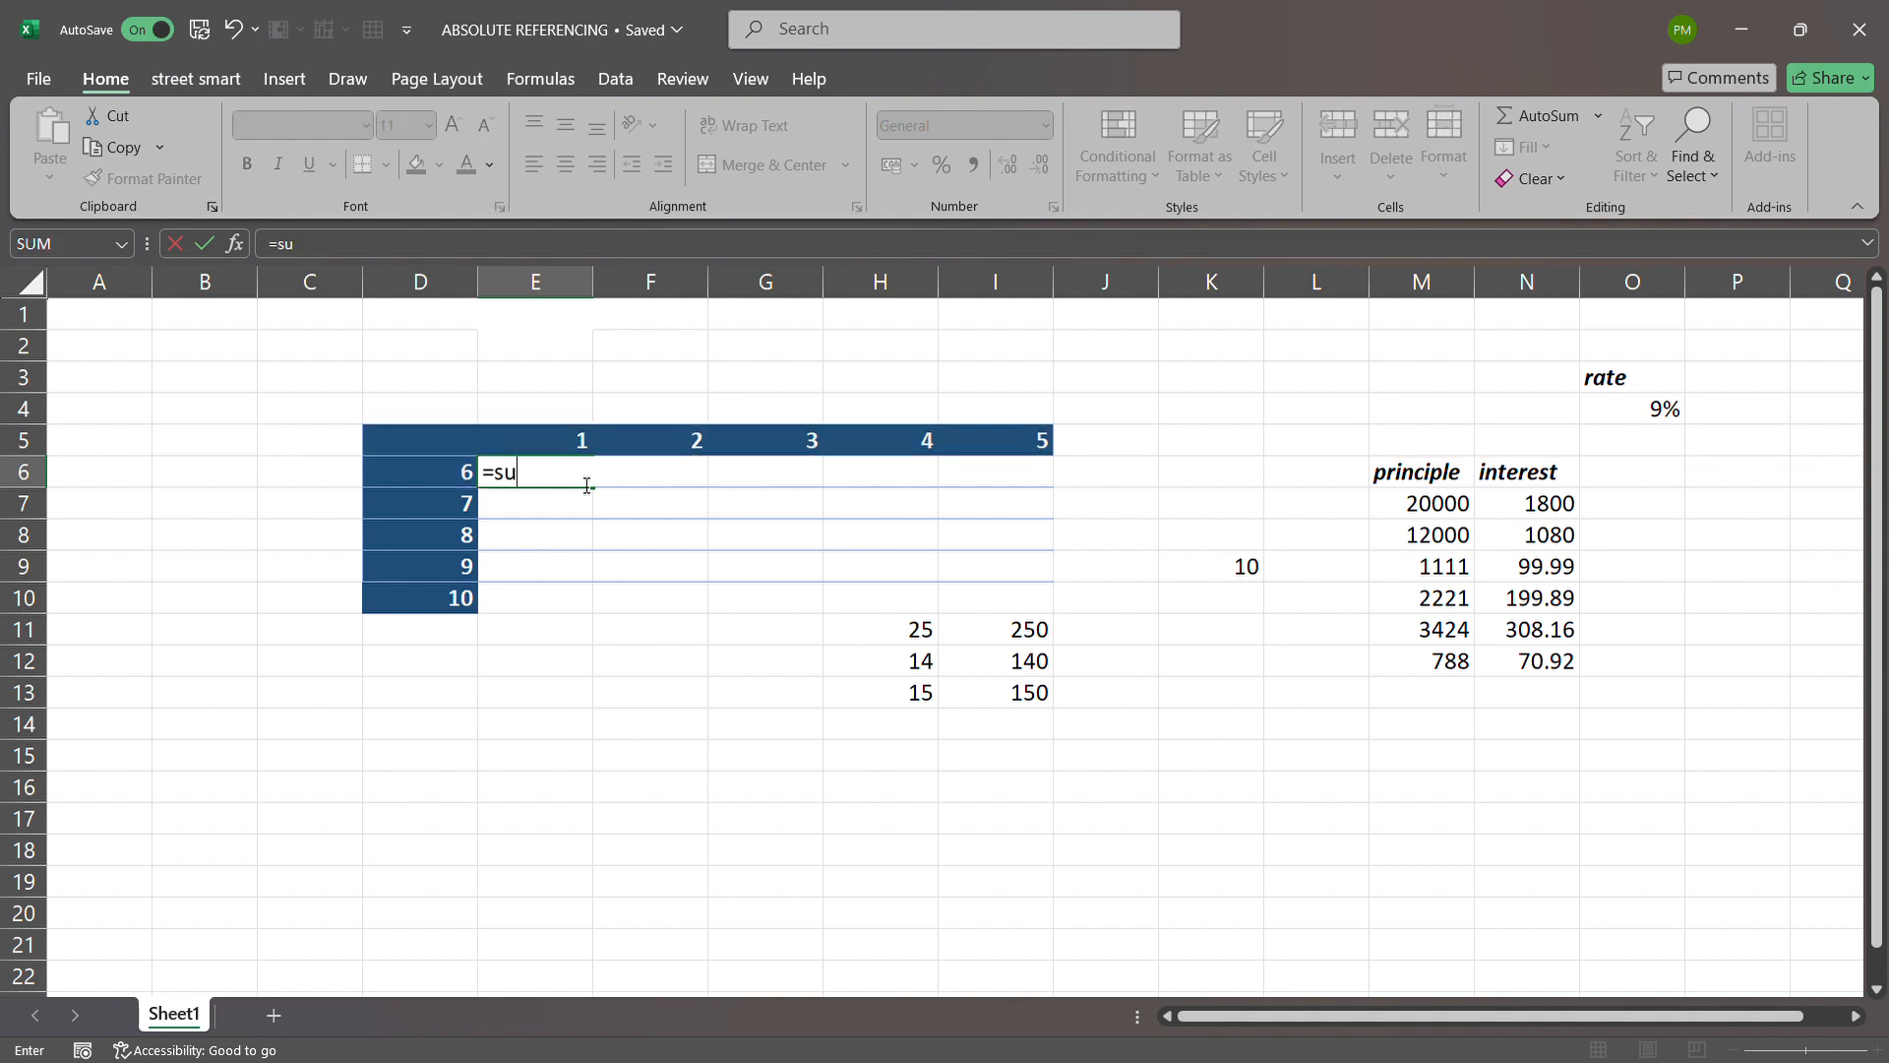
text(m)
key(Tab)
click(468, 482)
text(,)
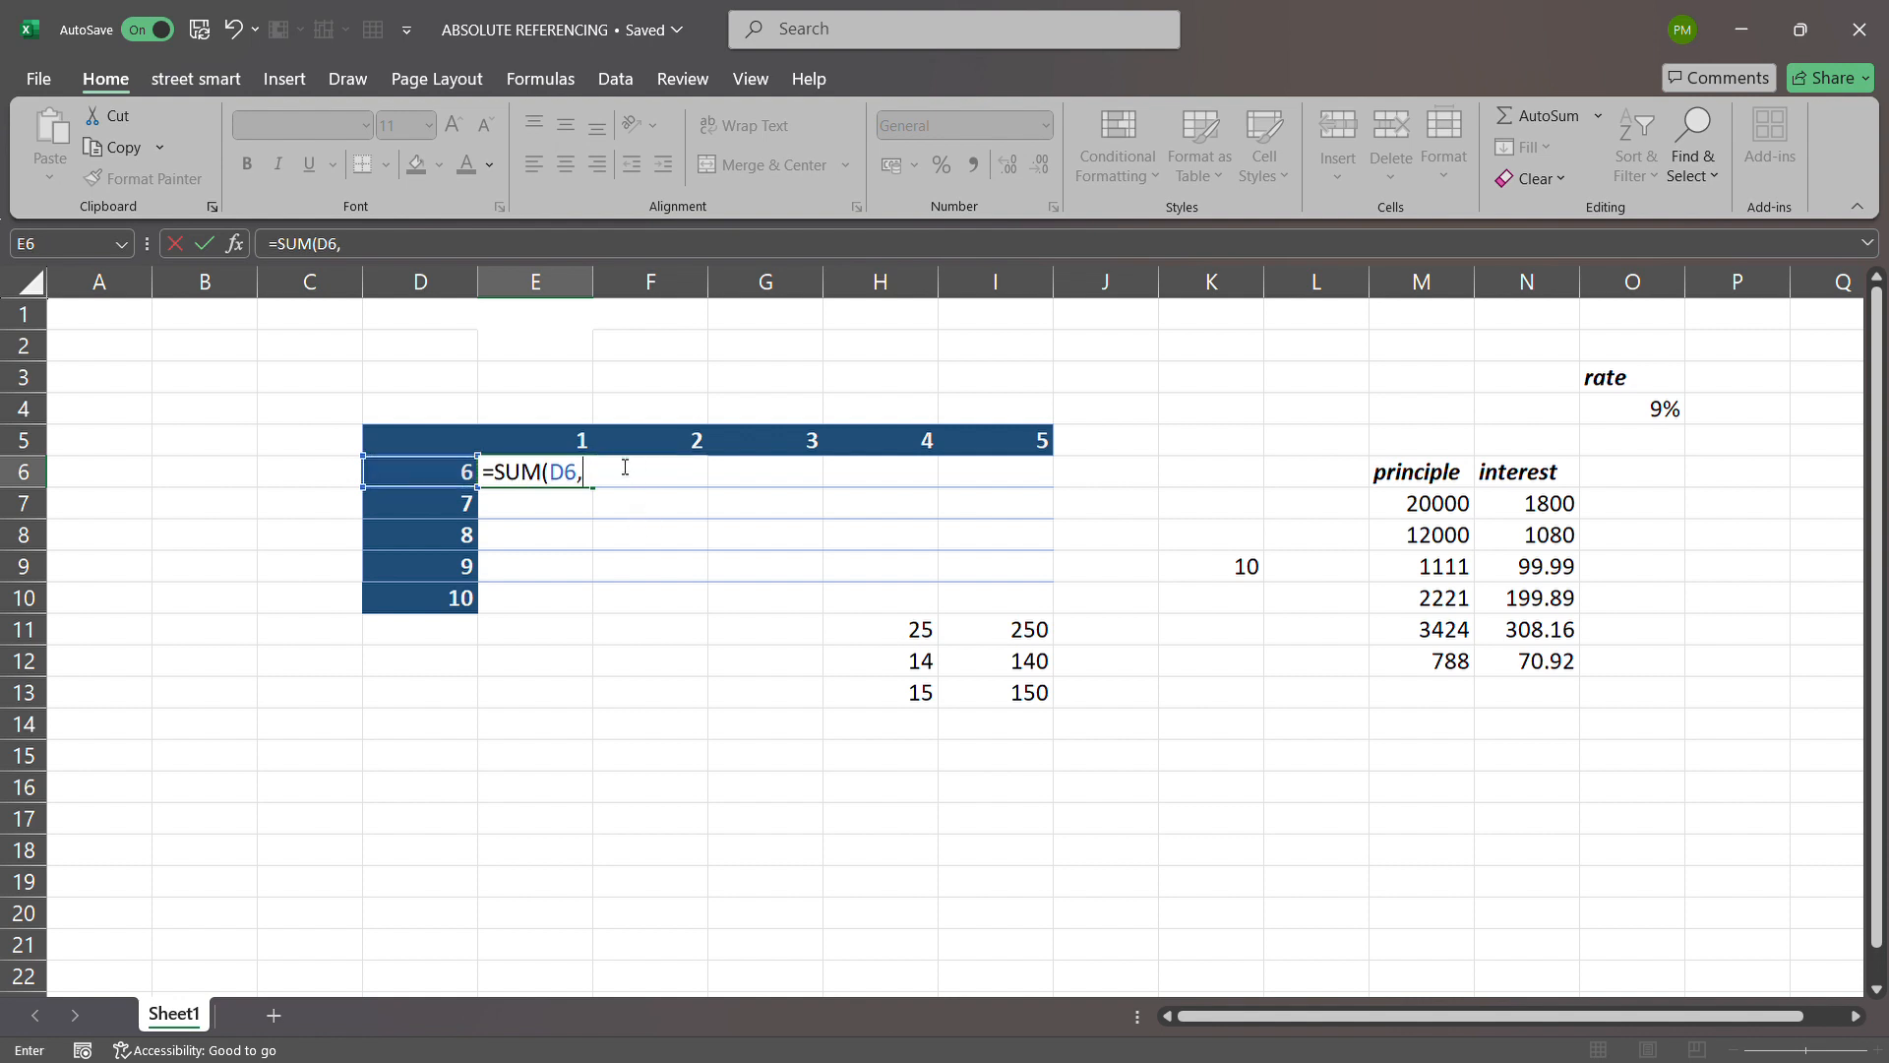
click(583, 448)
key(F4)
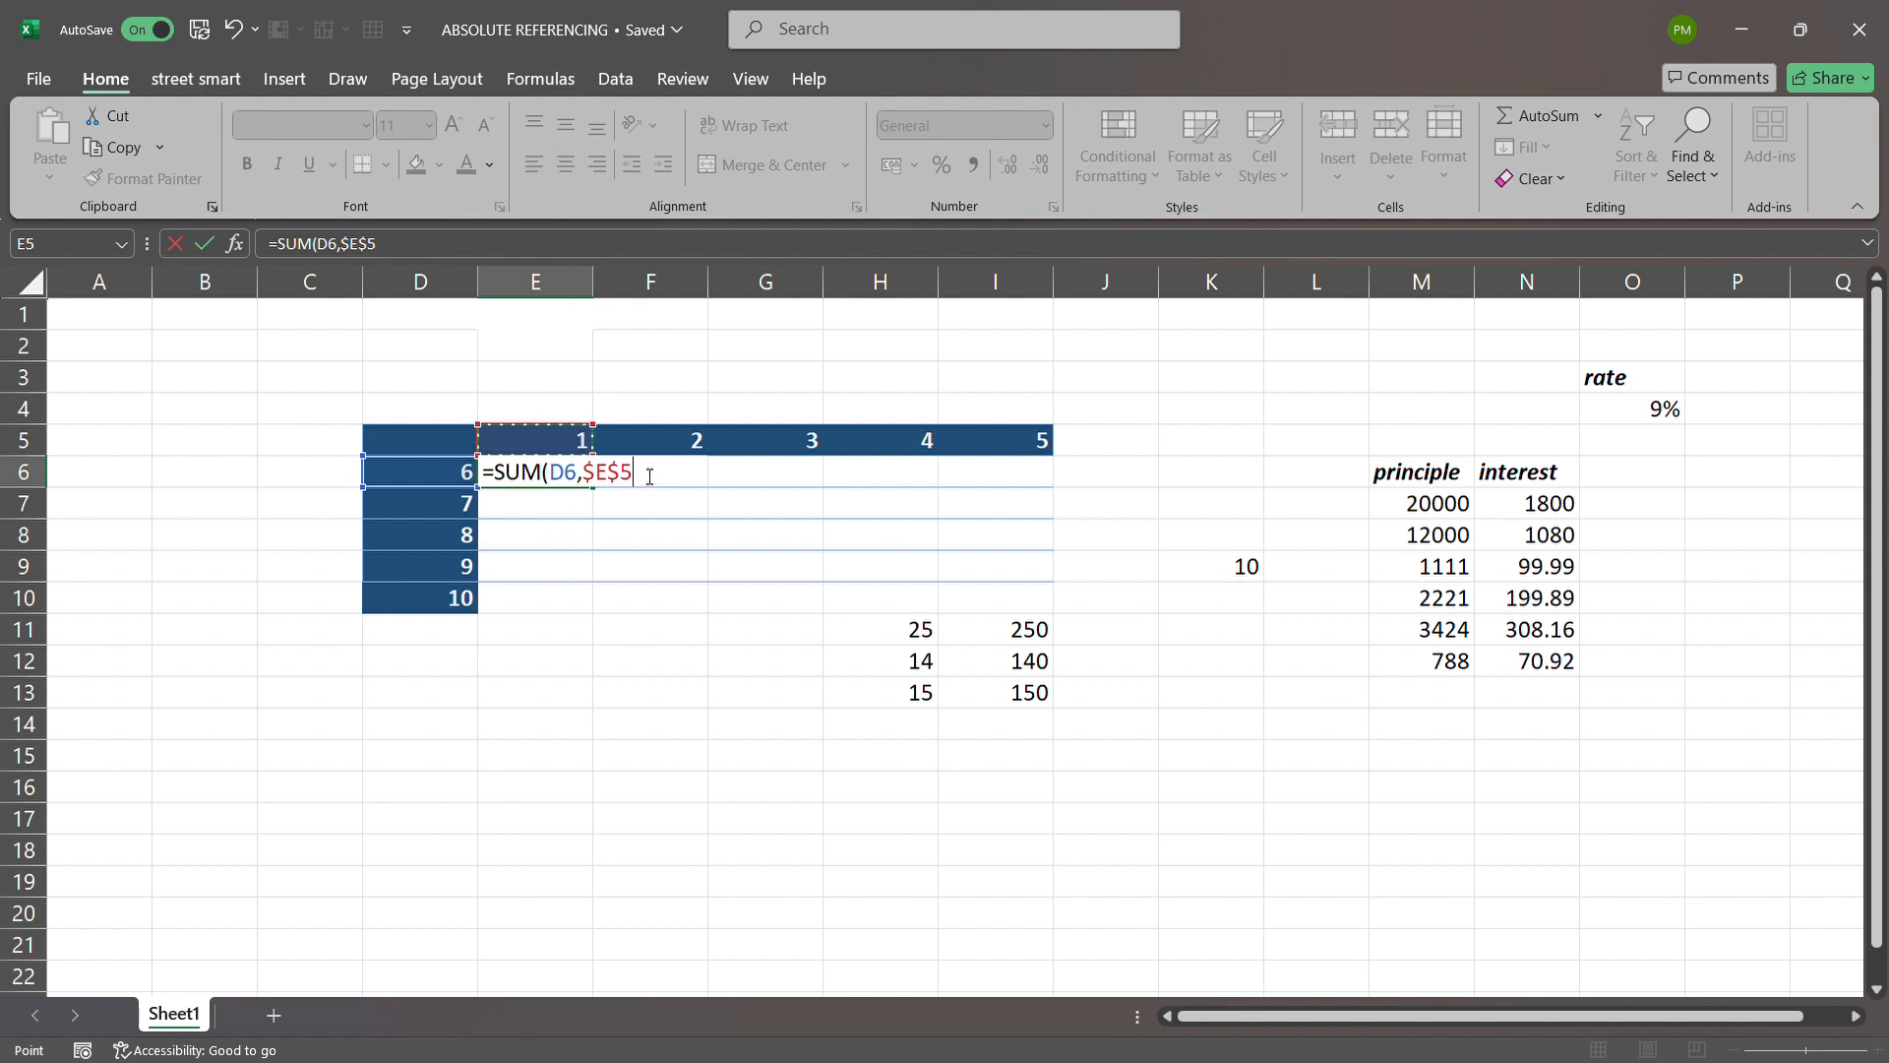
key(Return)
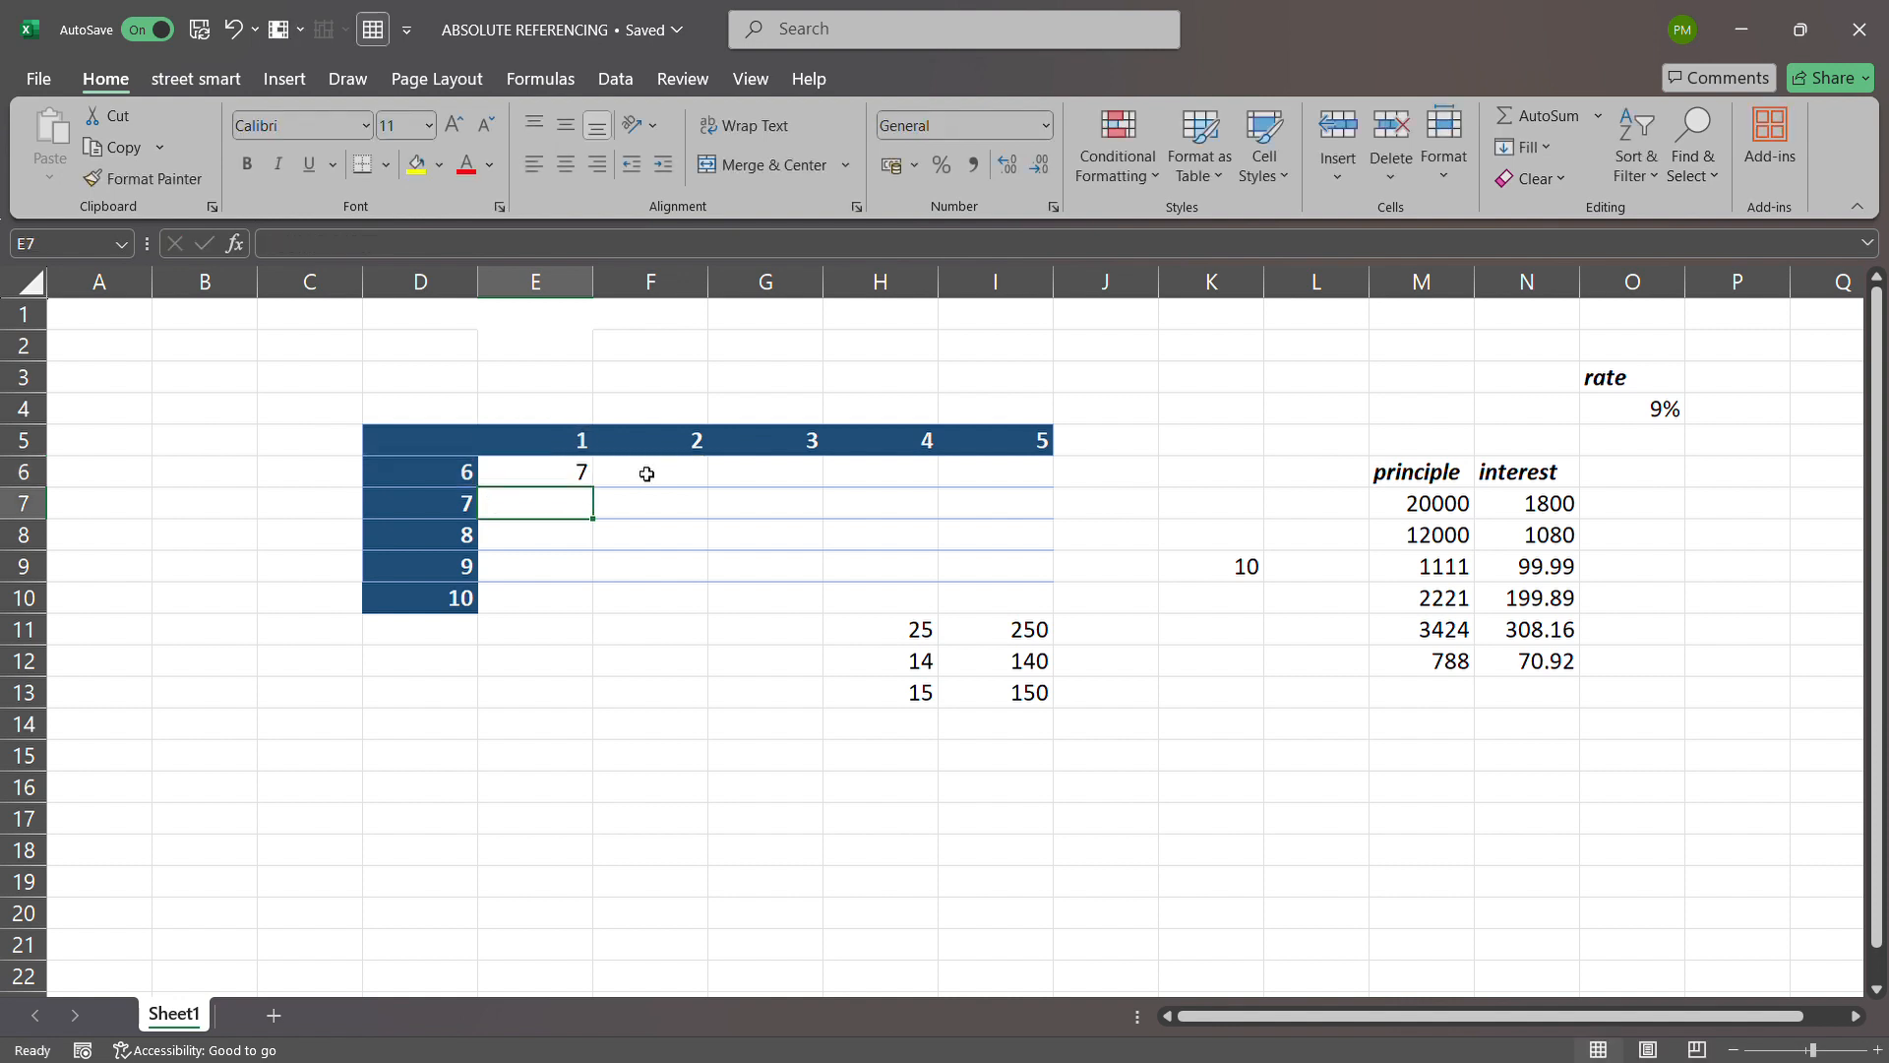
Copy the SUM formula from E6 down to E10 and across to I6
click(551, 482)
drag(593, 487, 596, 612)
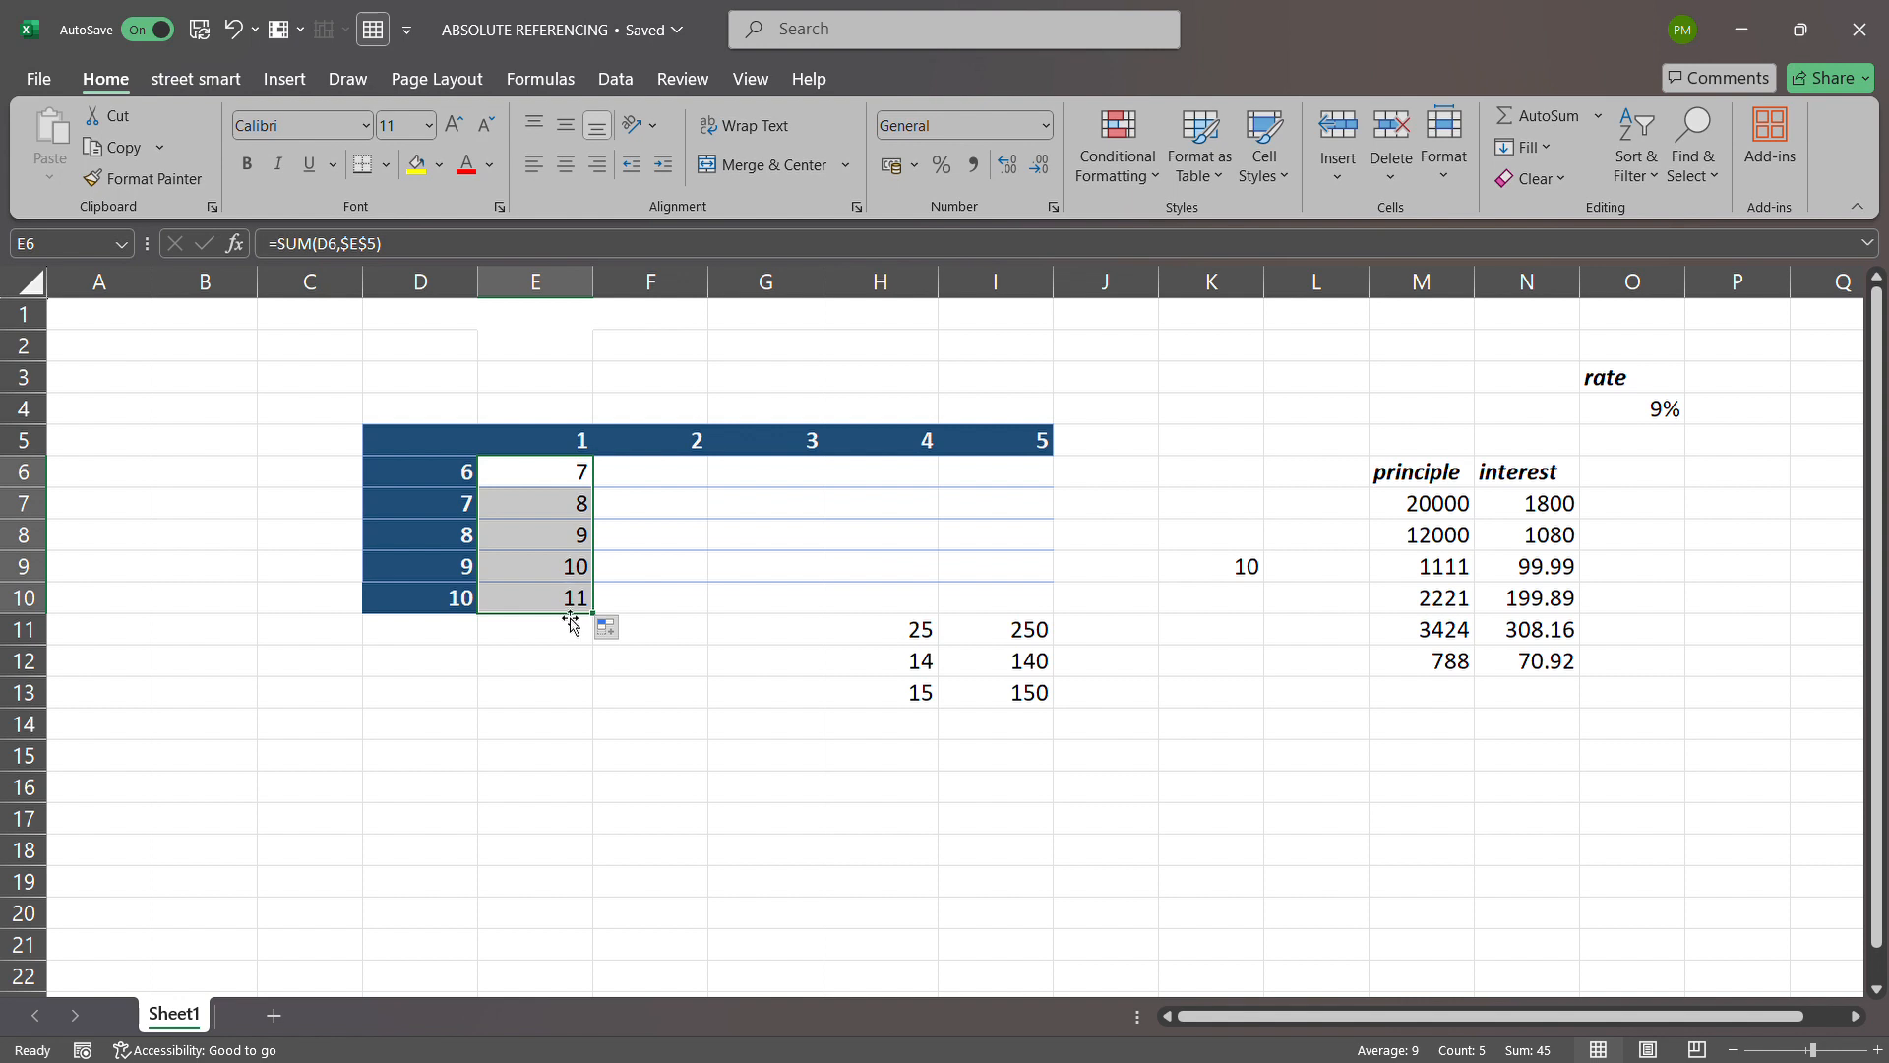
click(551, 485)
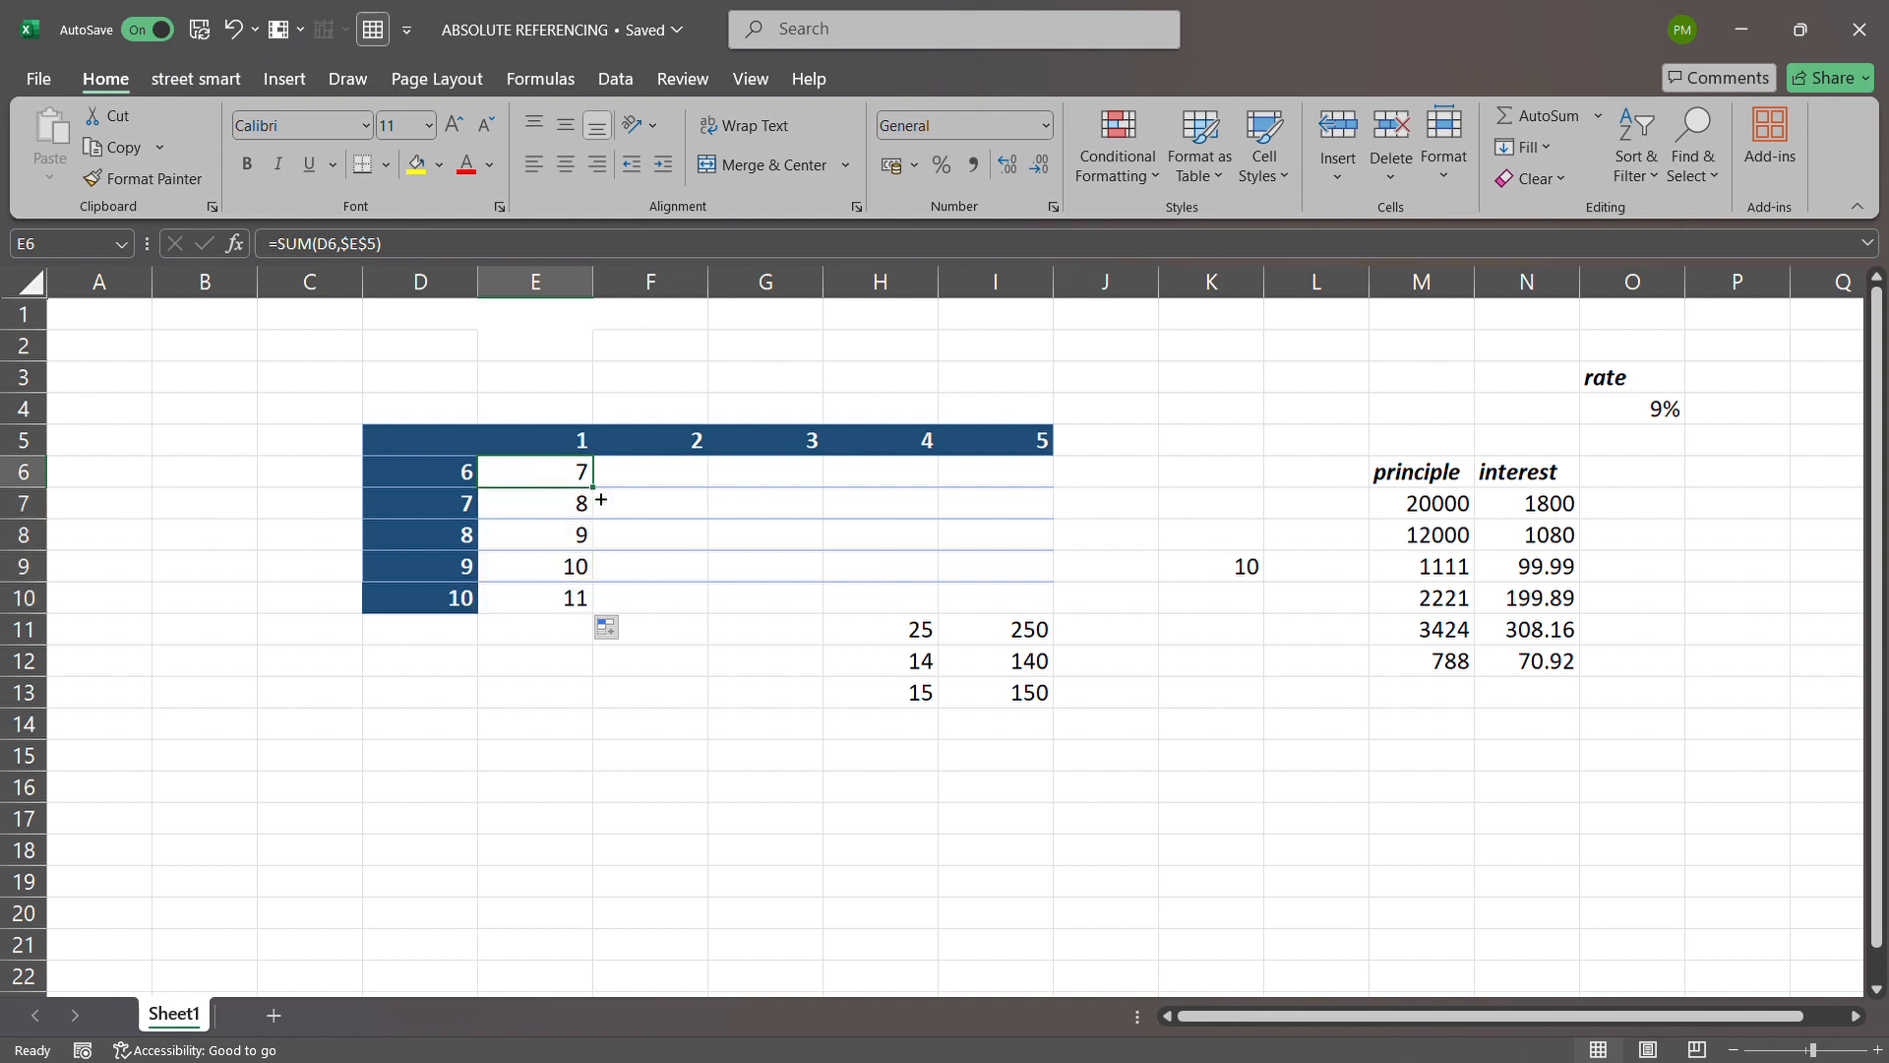
drag(594, 488, 1015, 492)
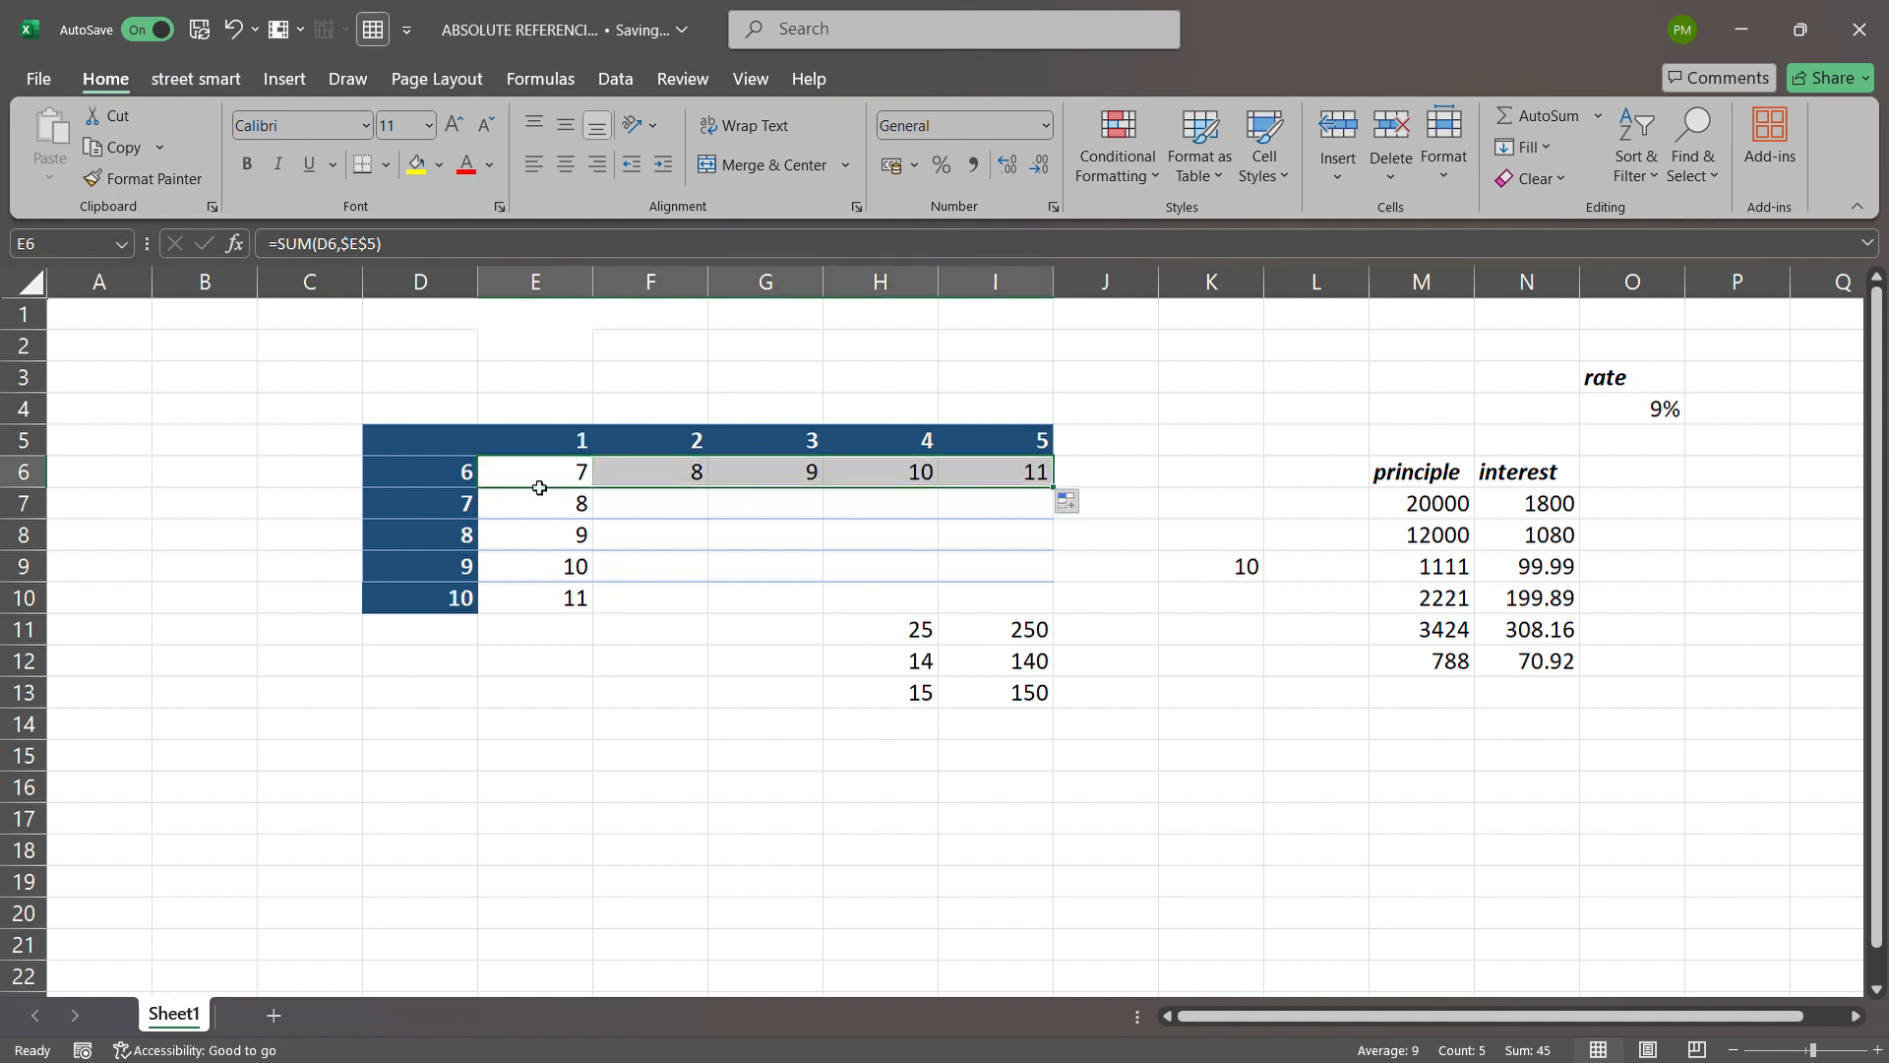
Check the copied formula in F6 and refill it across row 6 to I6
double_click(675, 482)
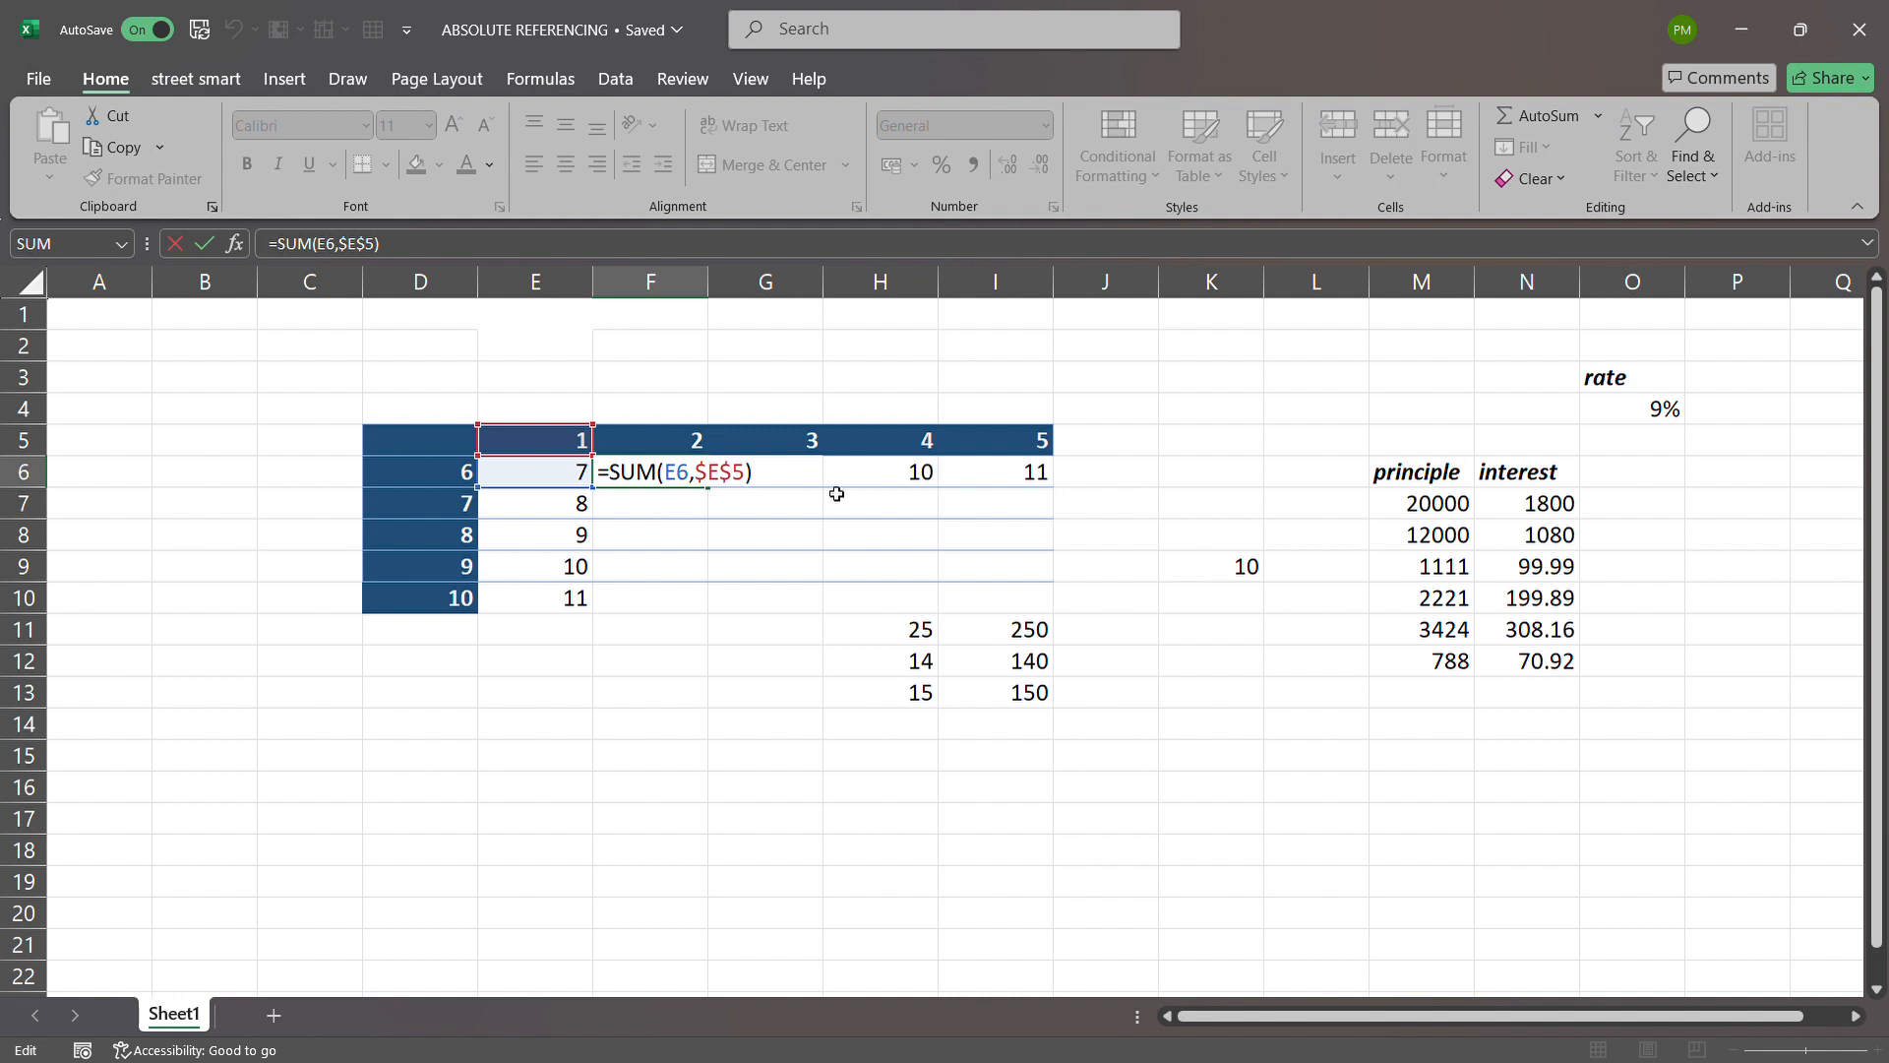
click(757, 562)
click(675, 478)
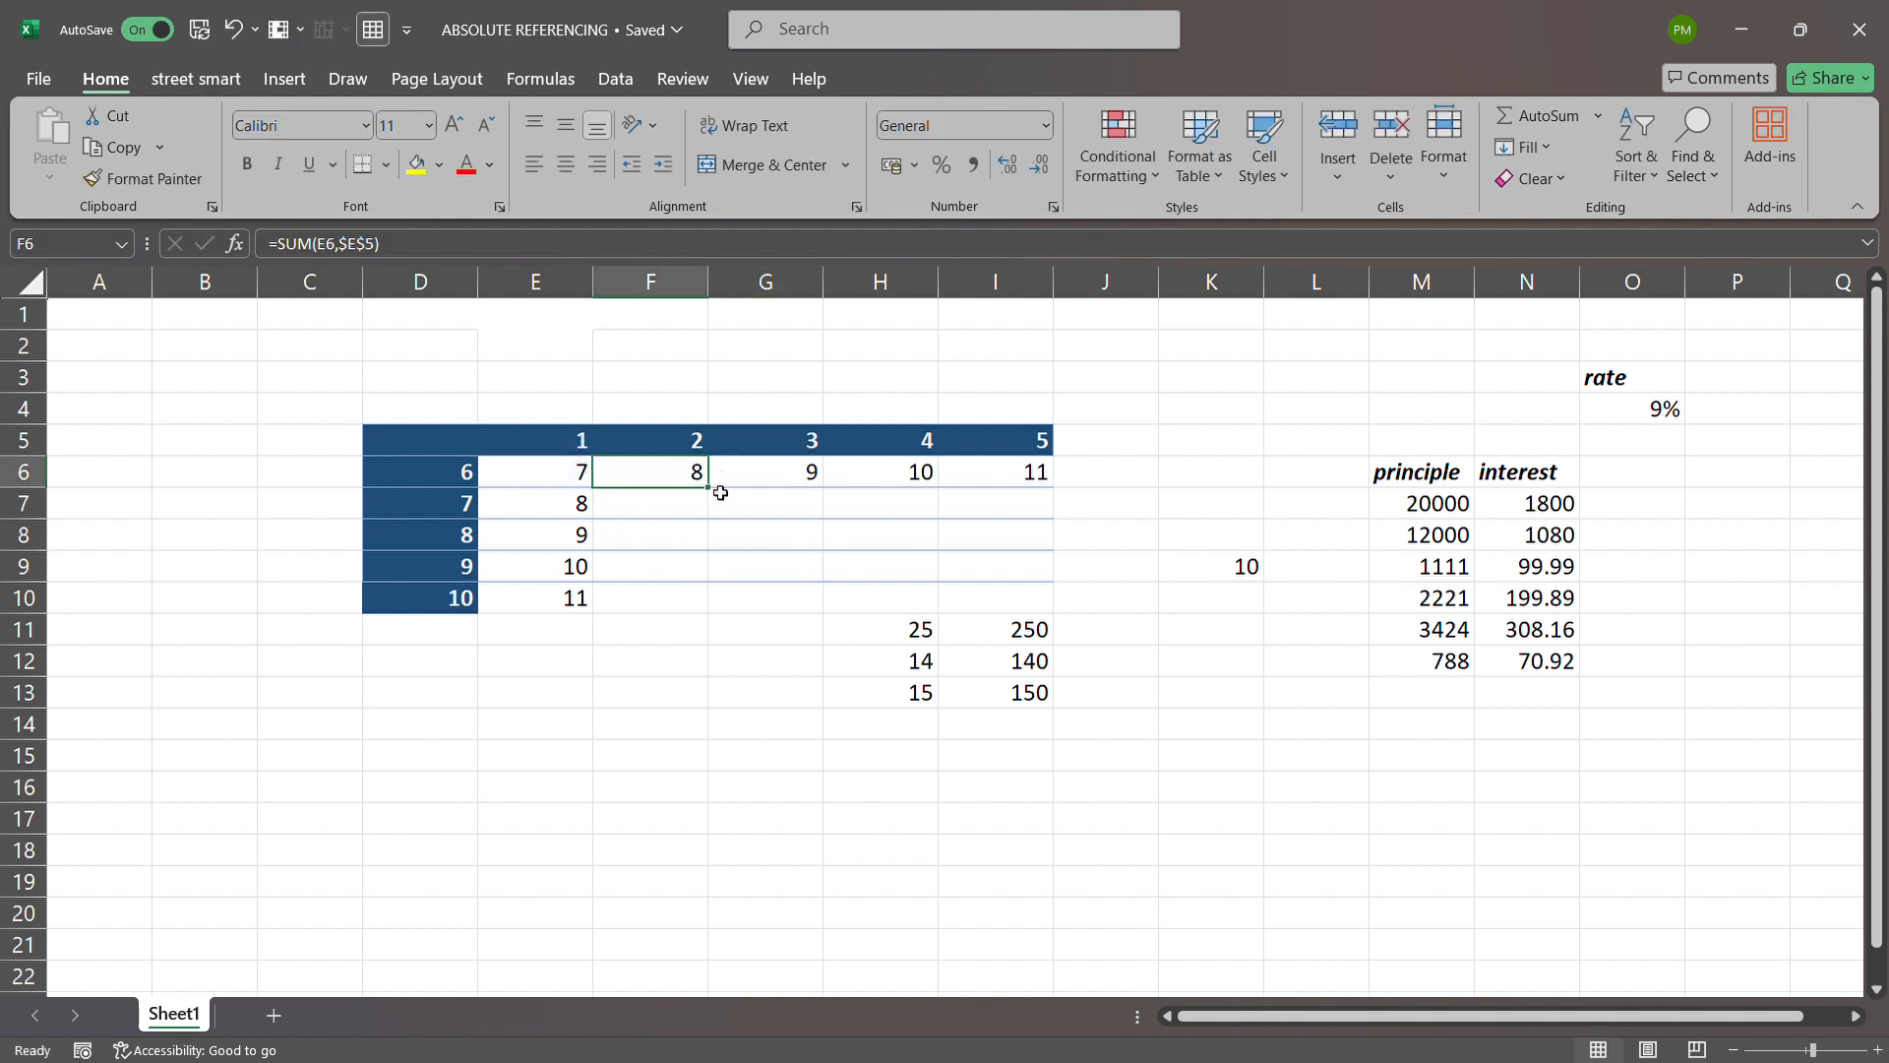
drag(720, 492, 1021, 509)
click(551, 567)
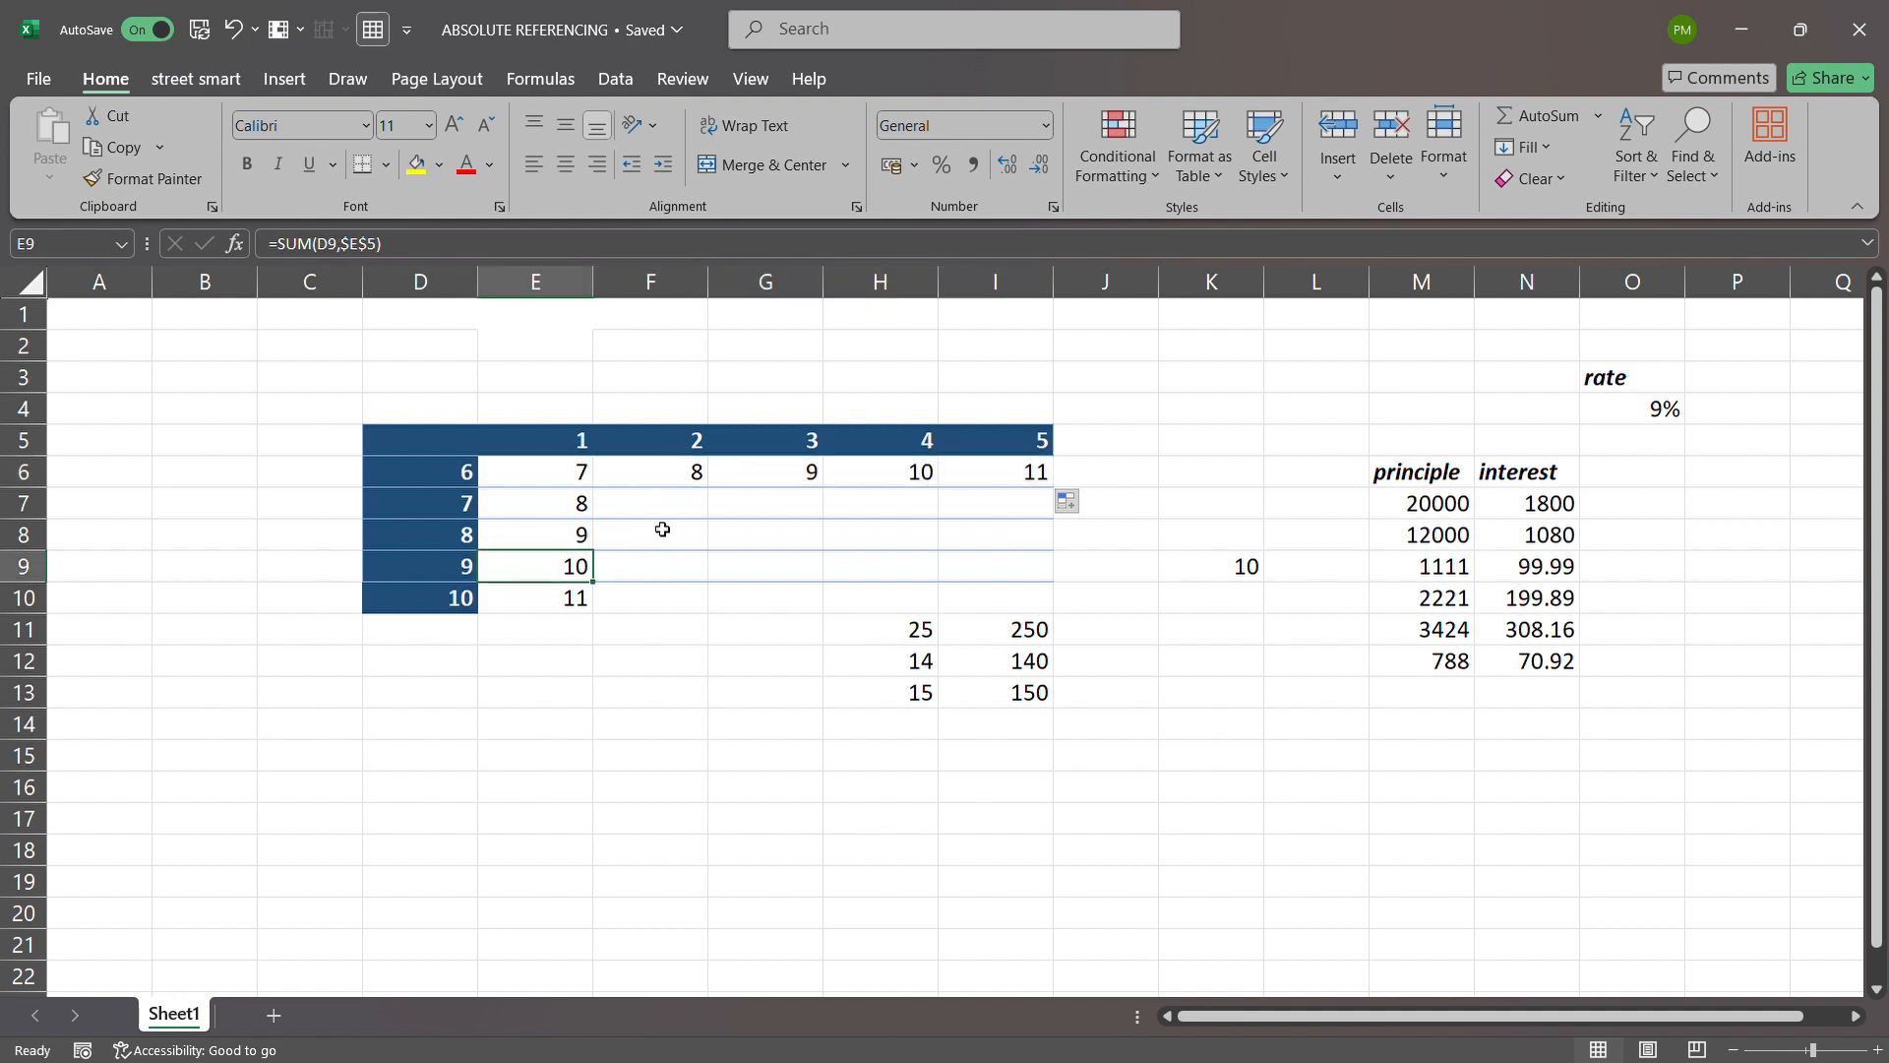
Fill the row 6 formulas down through the whole addition table range E6:I10
click(556, 471)
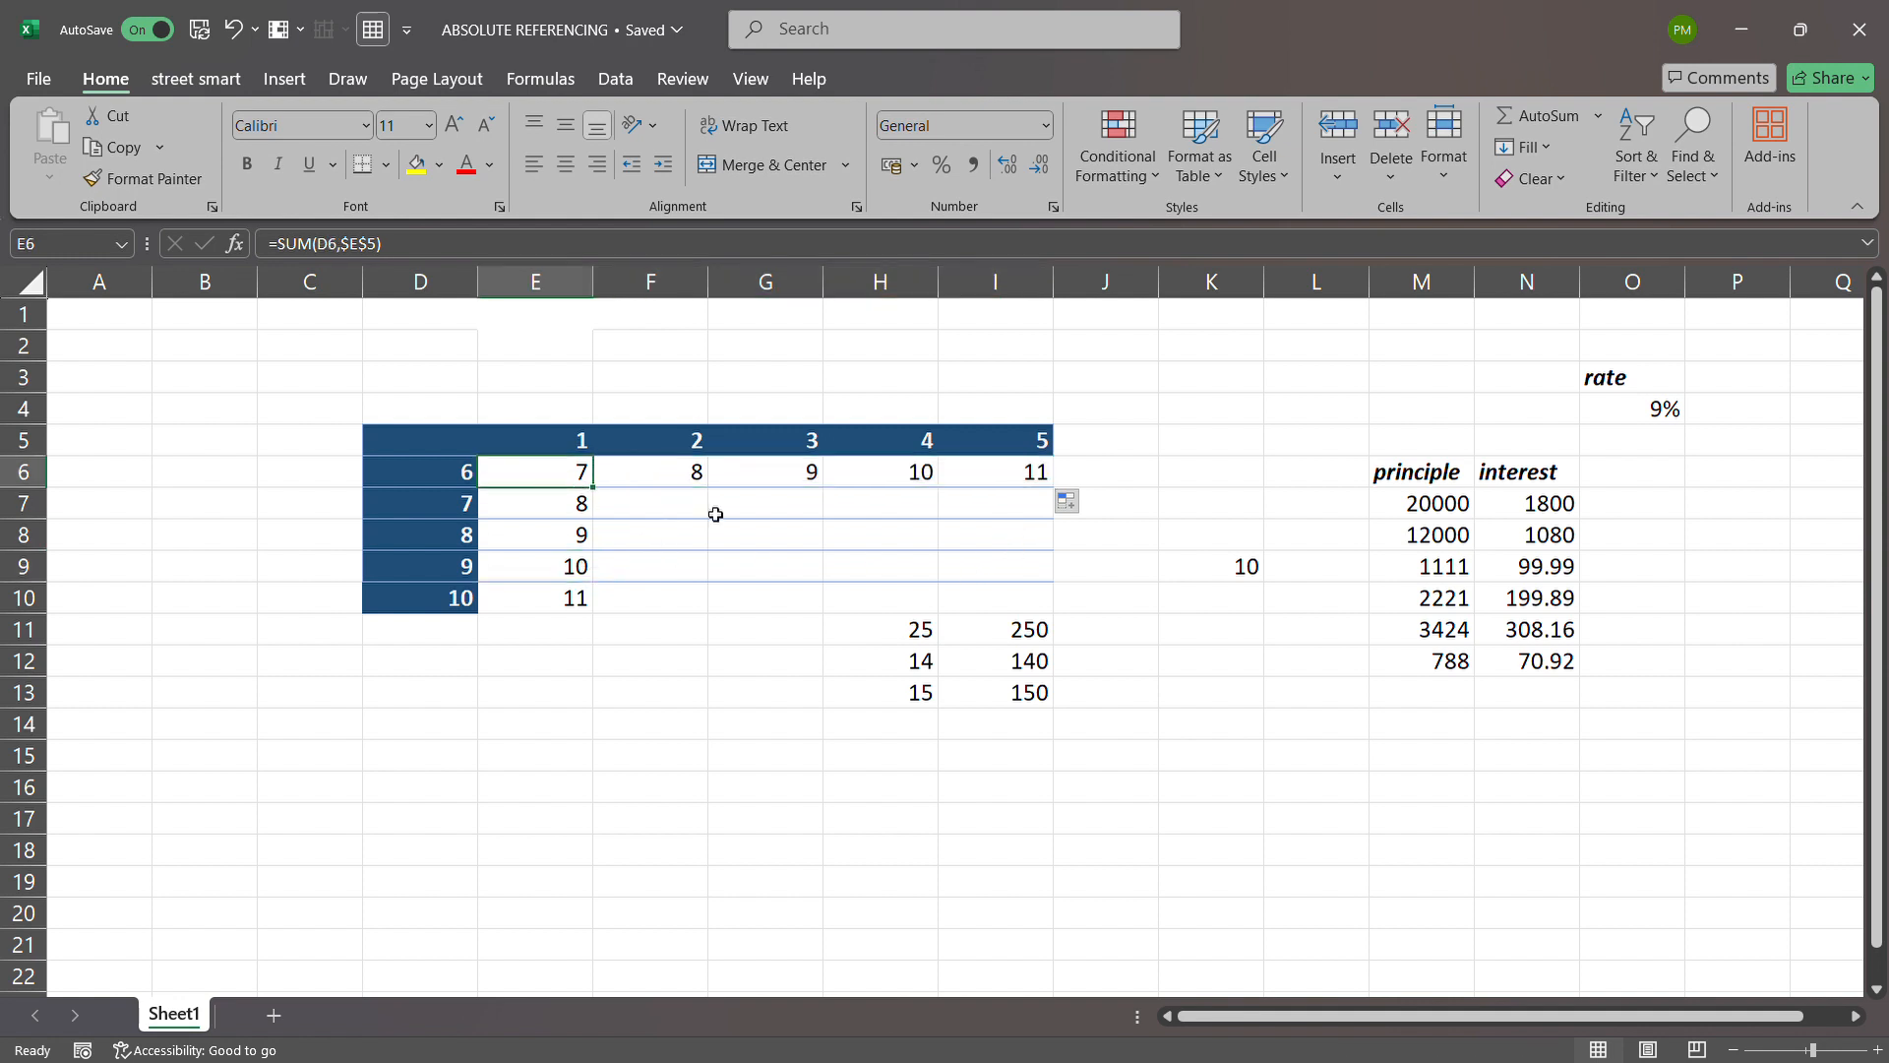
key(shift+Right)
key(shift+Down)
key(shift+Down)
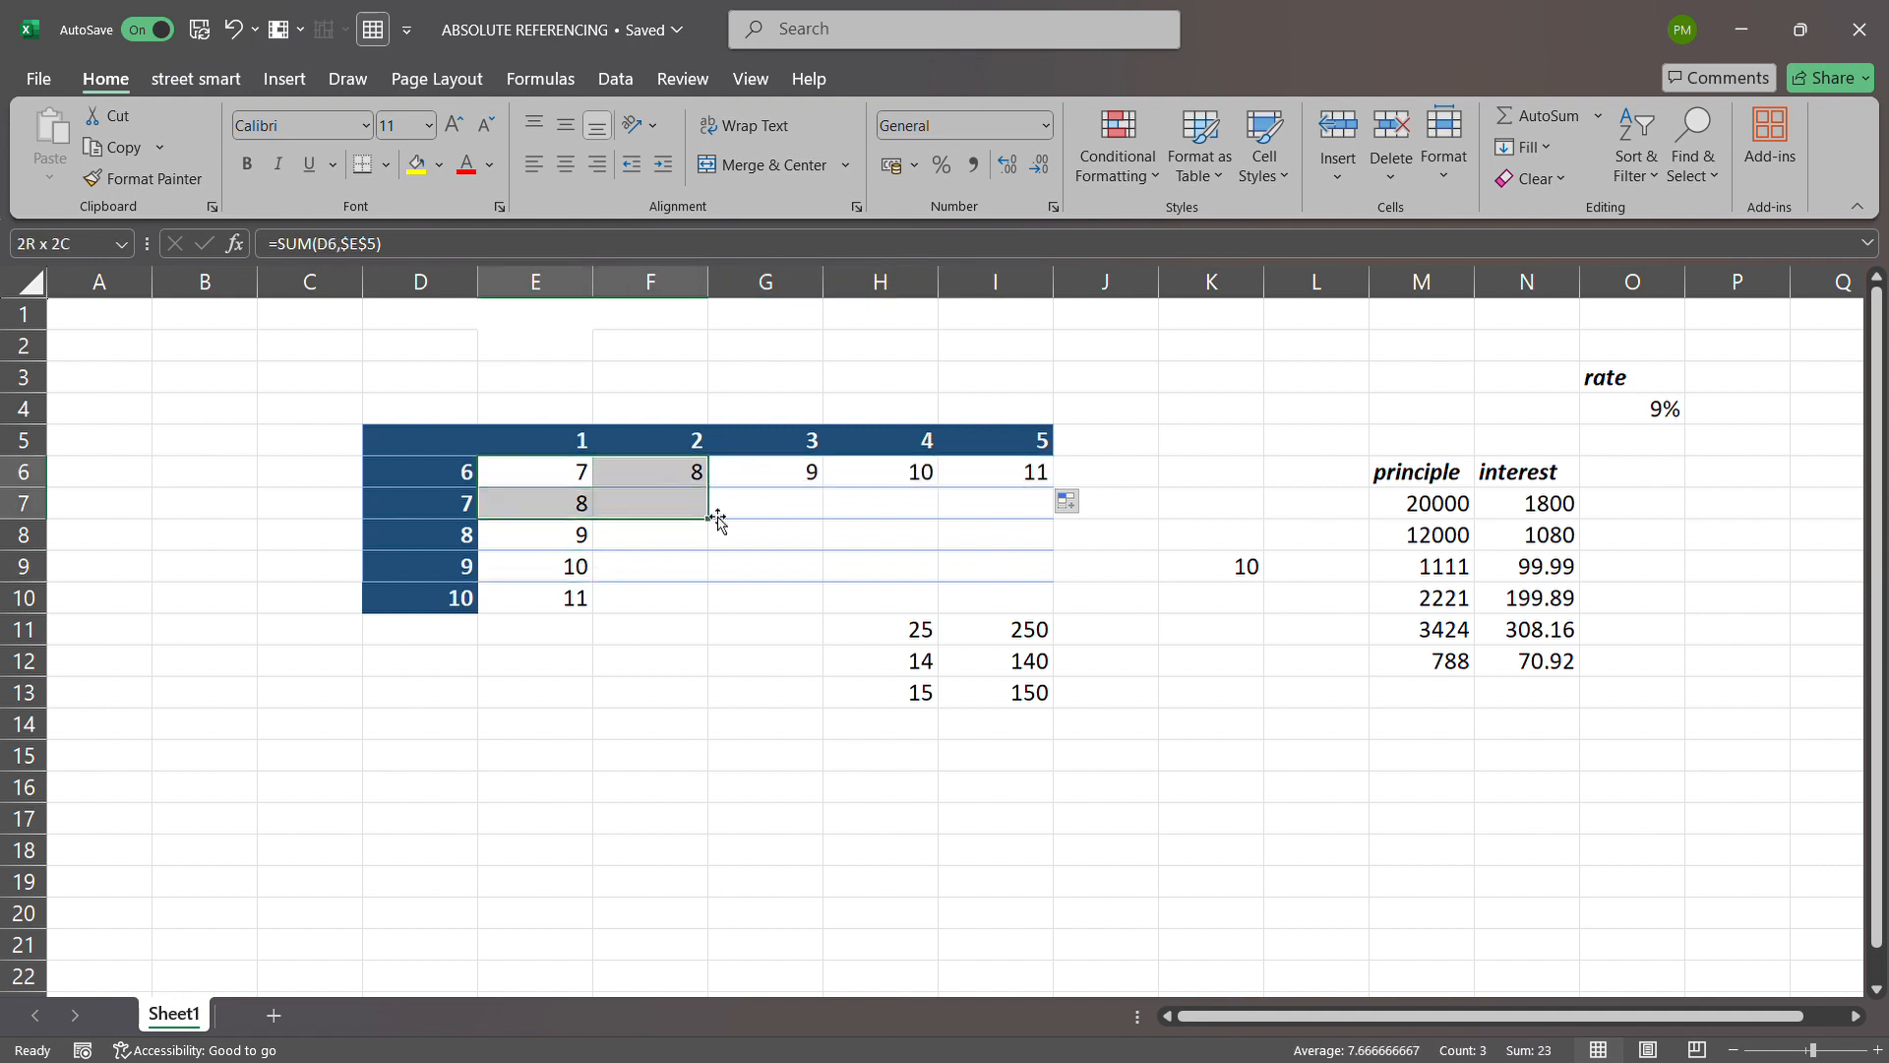
key(shift+Right)
key(shift+Right)
key(shift+Right)
key(shift+Down)
key(shift+Down)
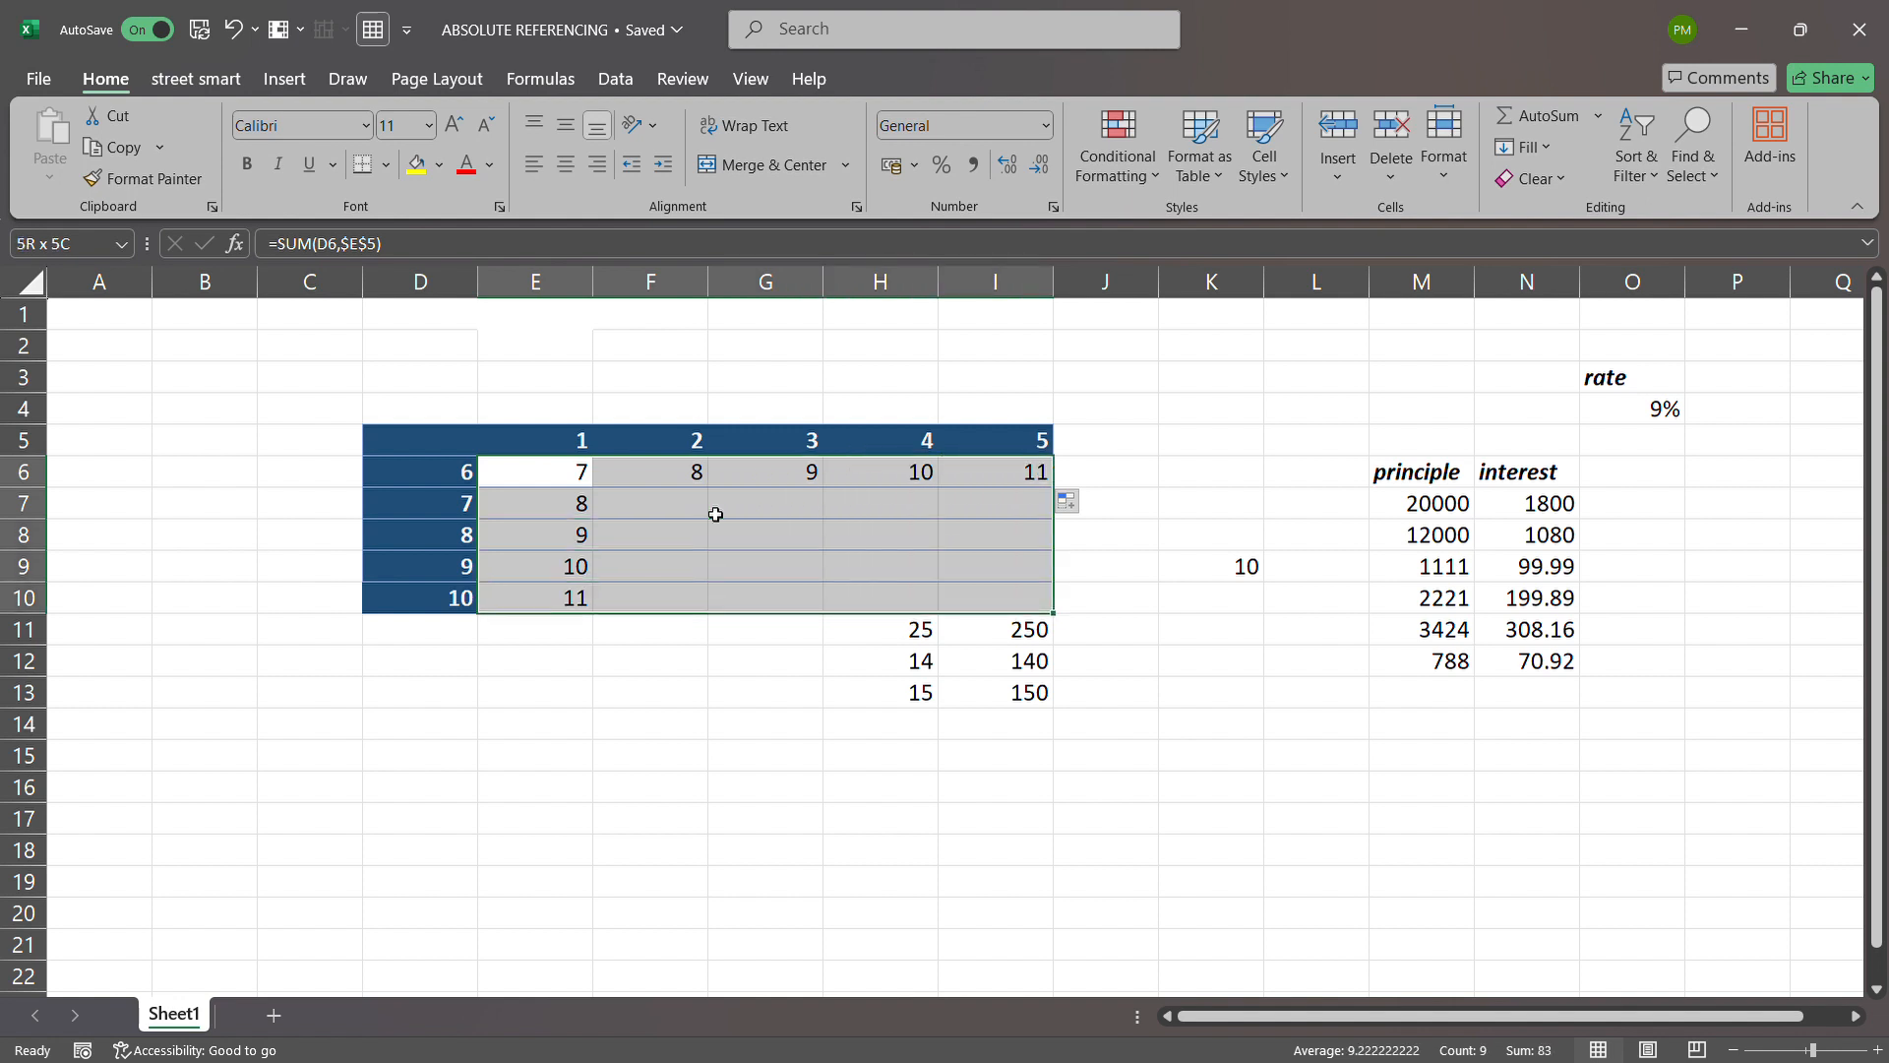
key(ctrl+d)
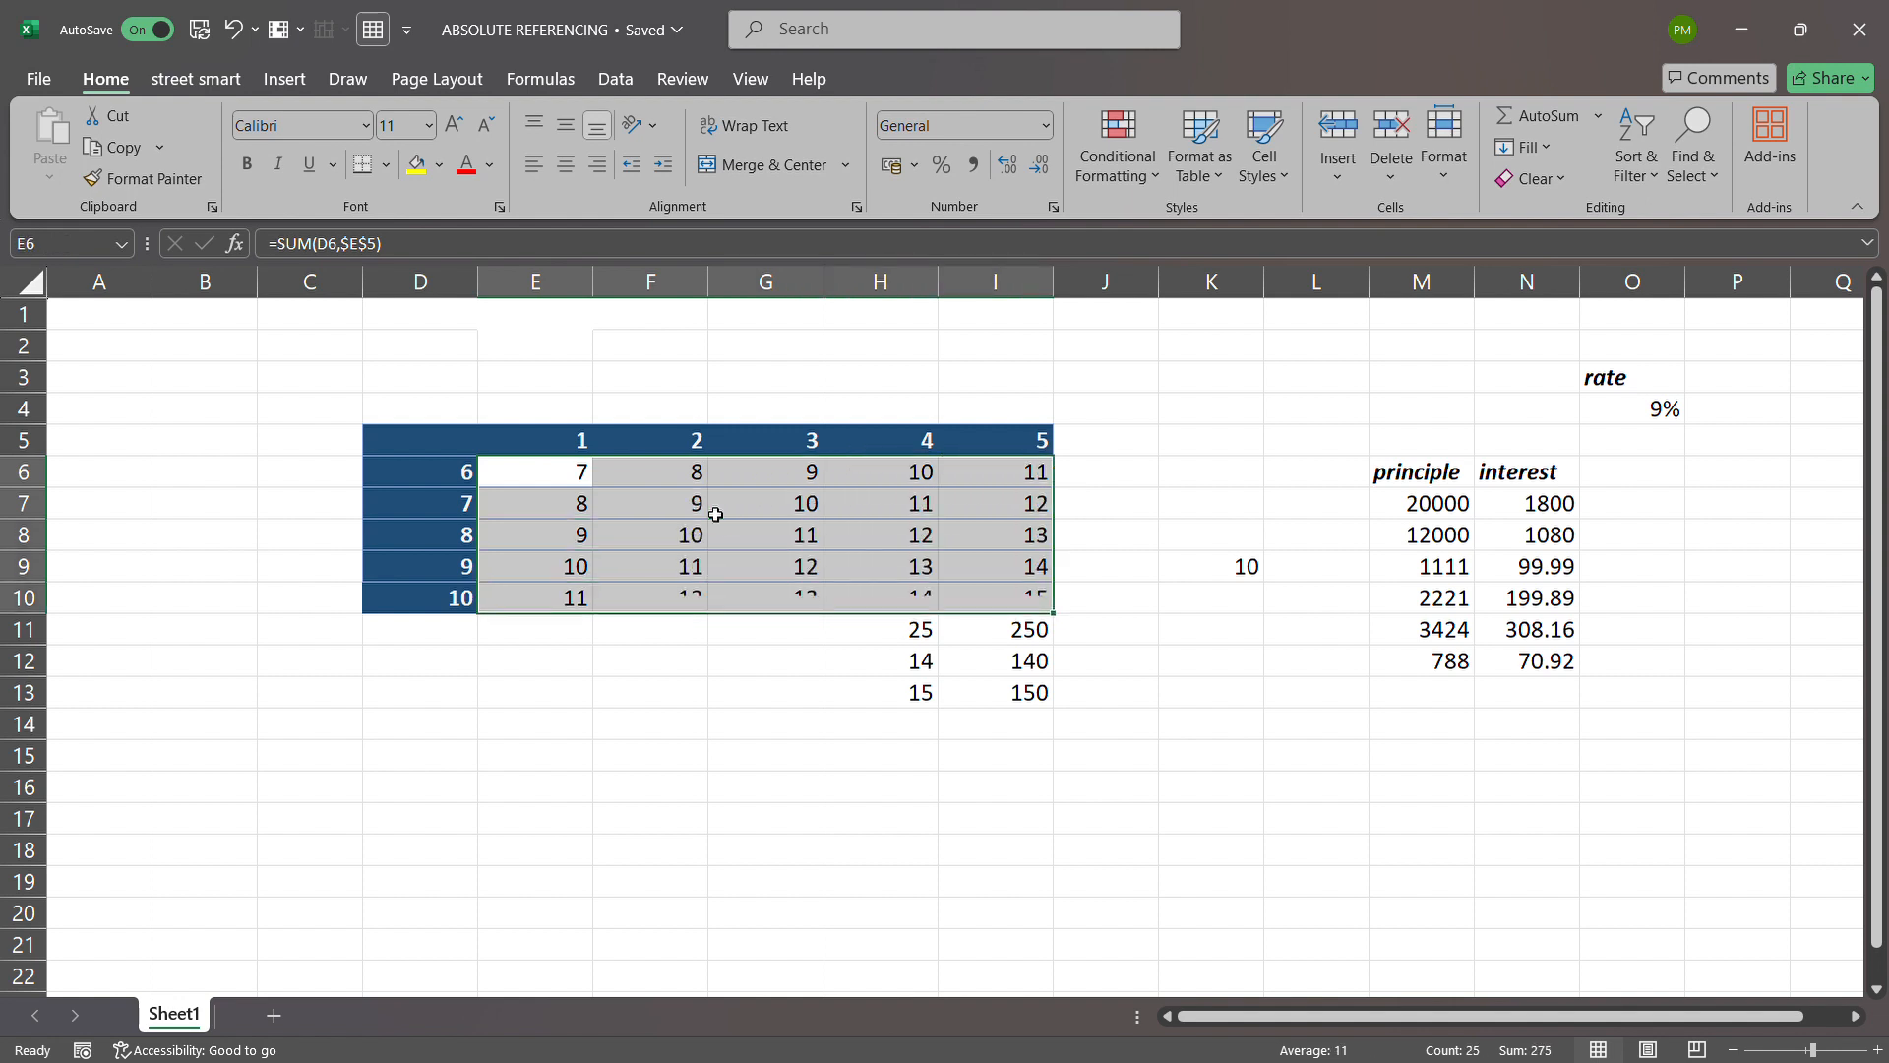
Delete all the sums from the addition table range E6:I10
click(1102, 360)
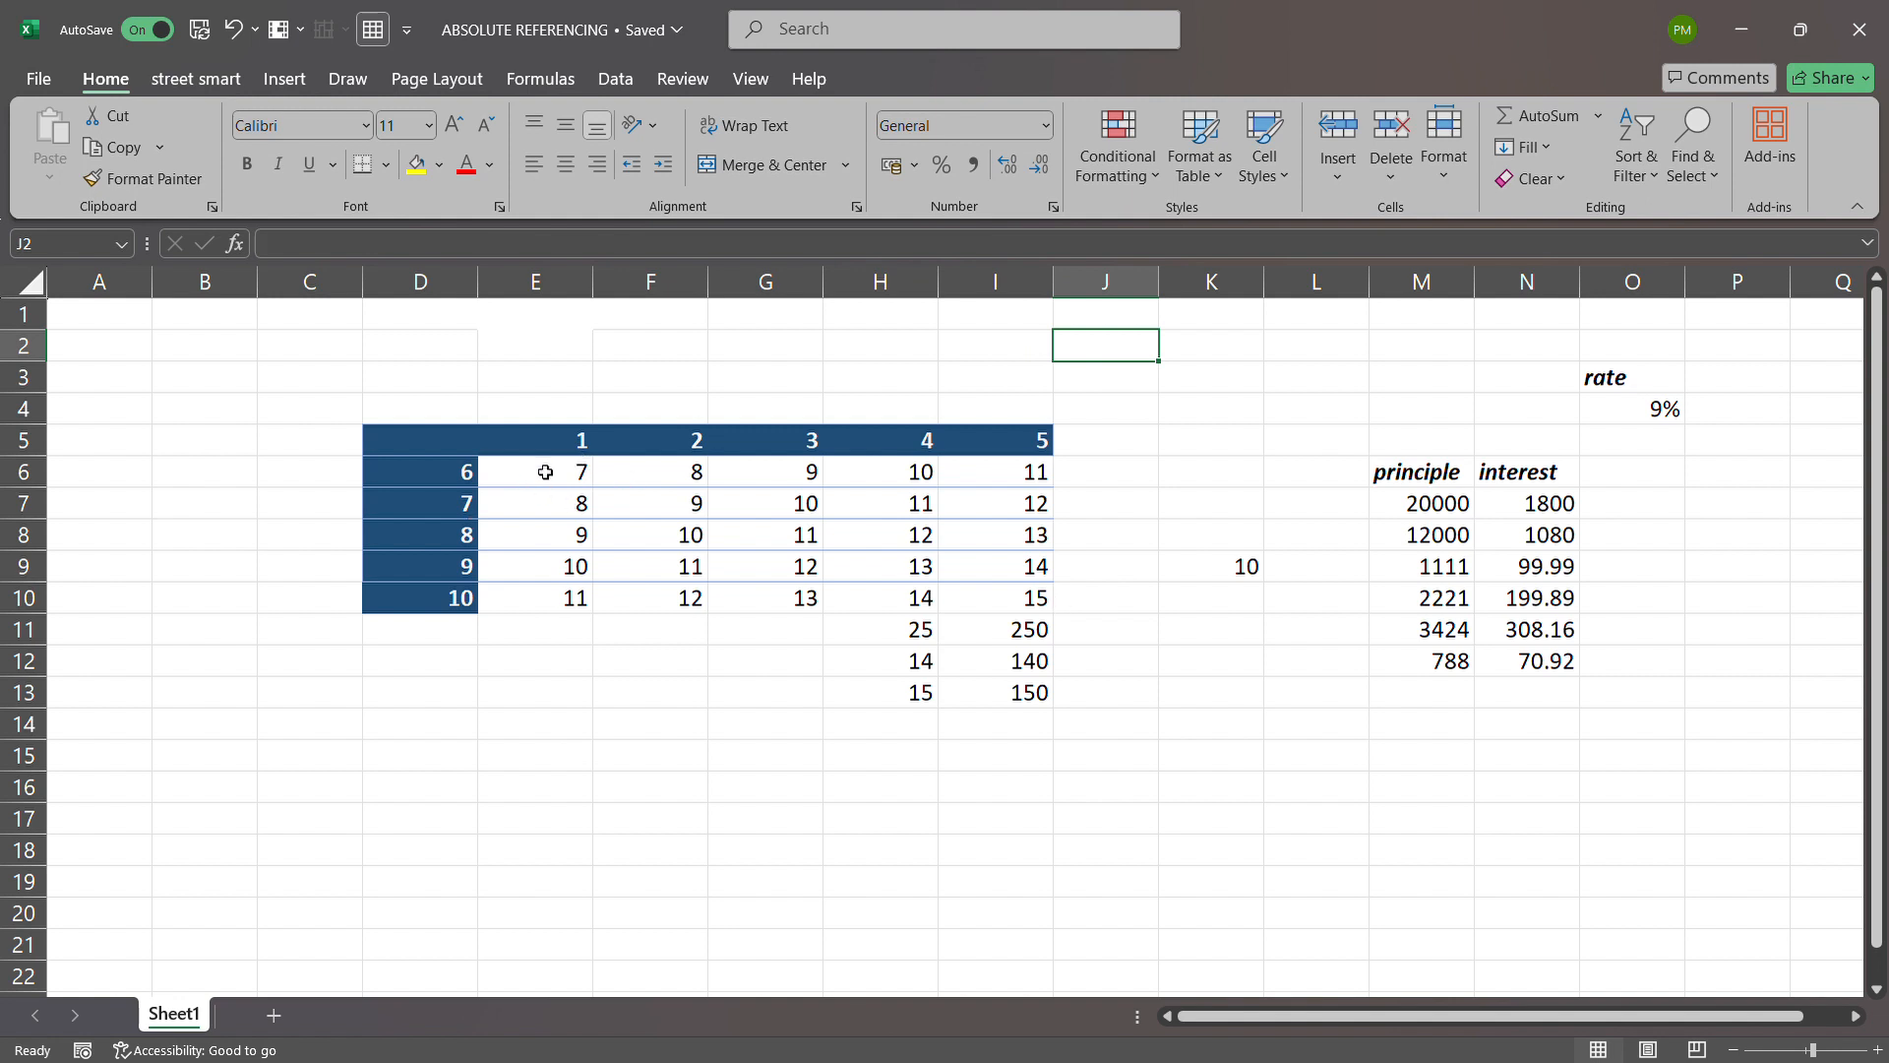
drag(504, 480, 1015, 615)
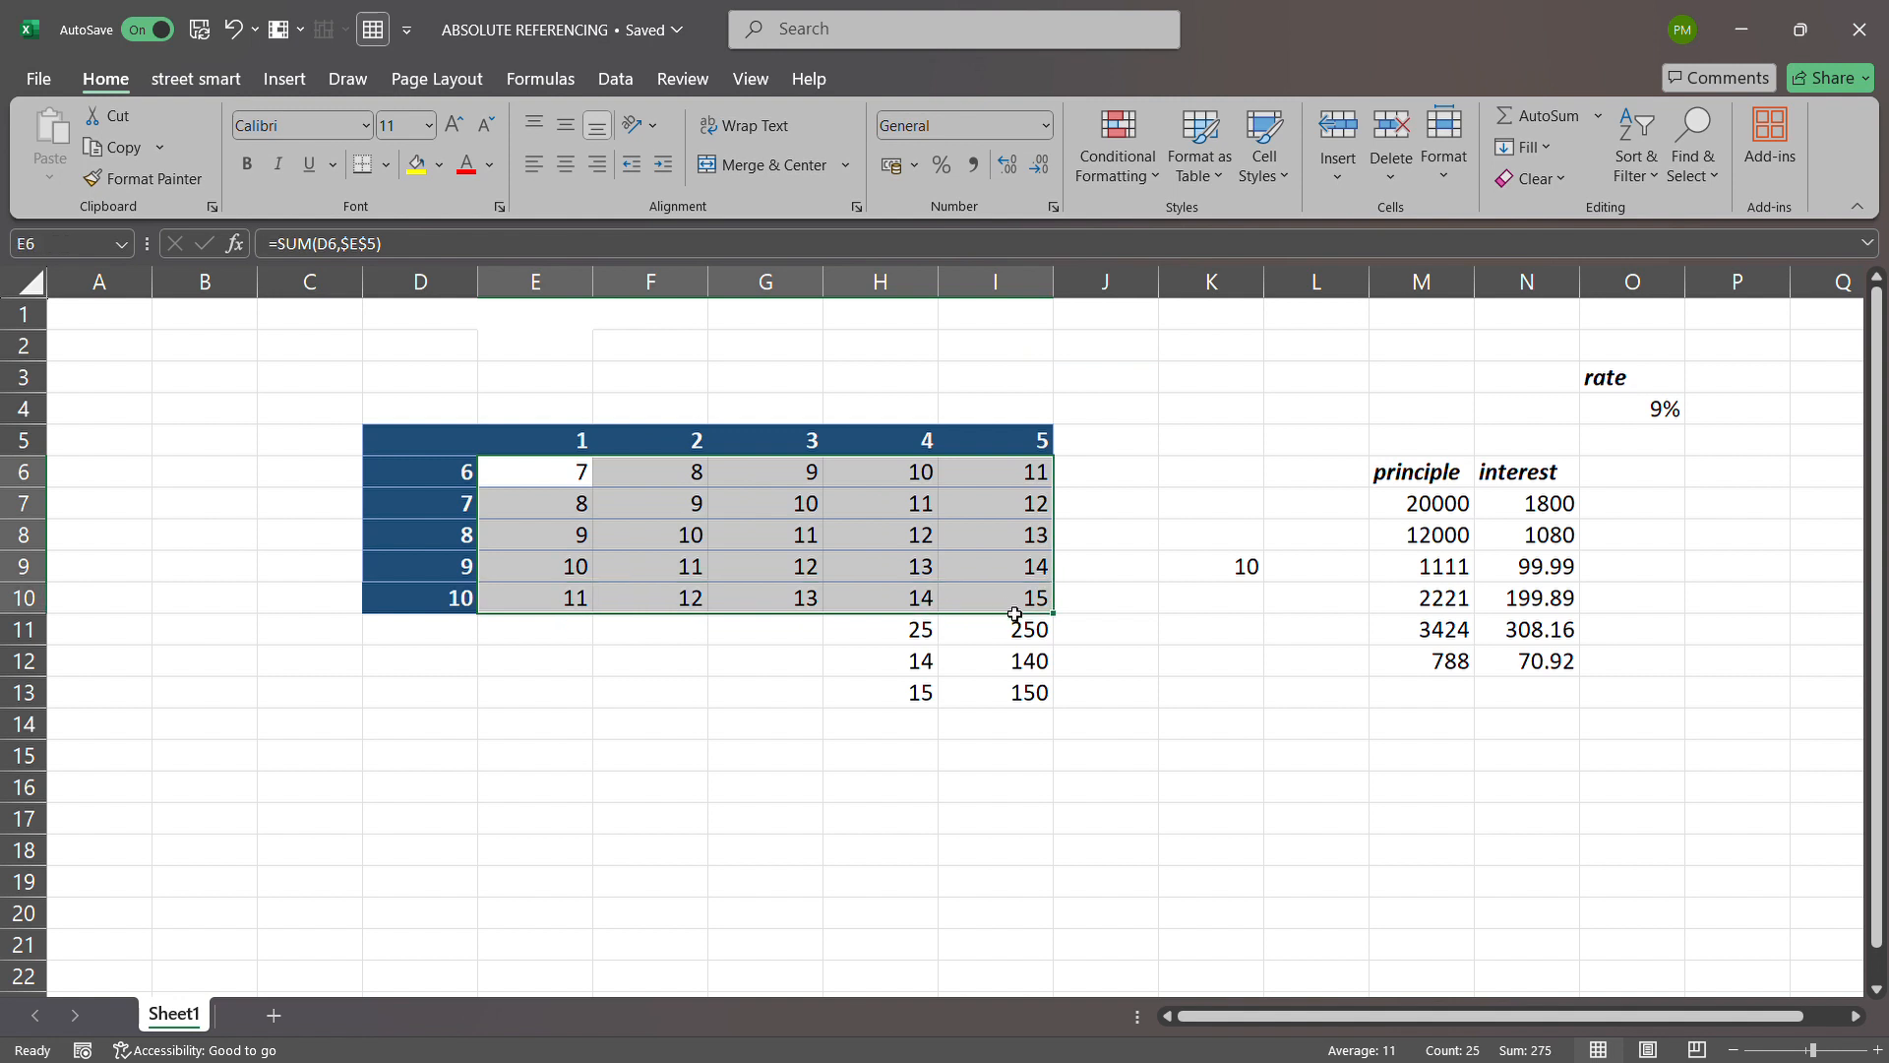
key(Delete)
click(995, 408)
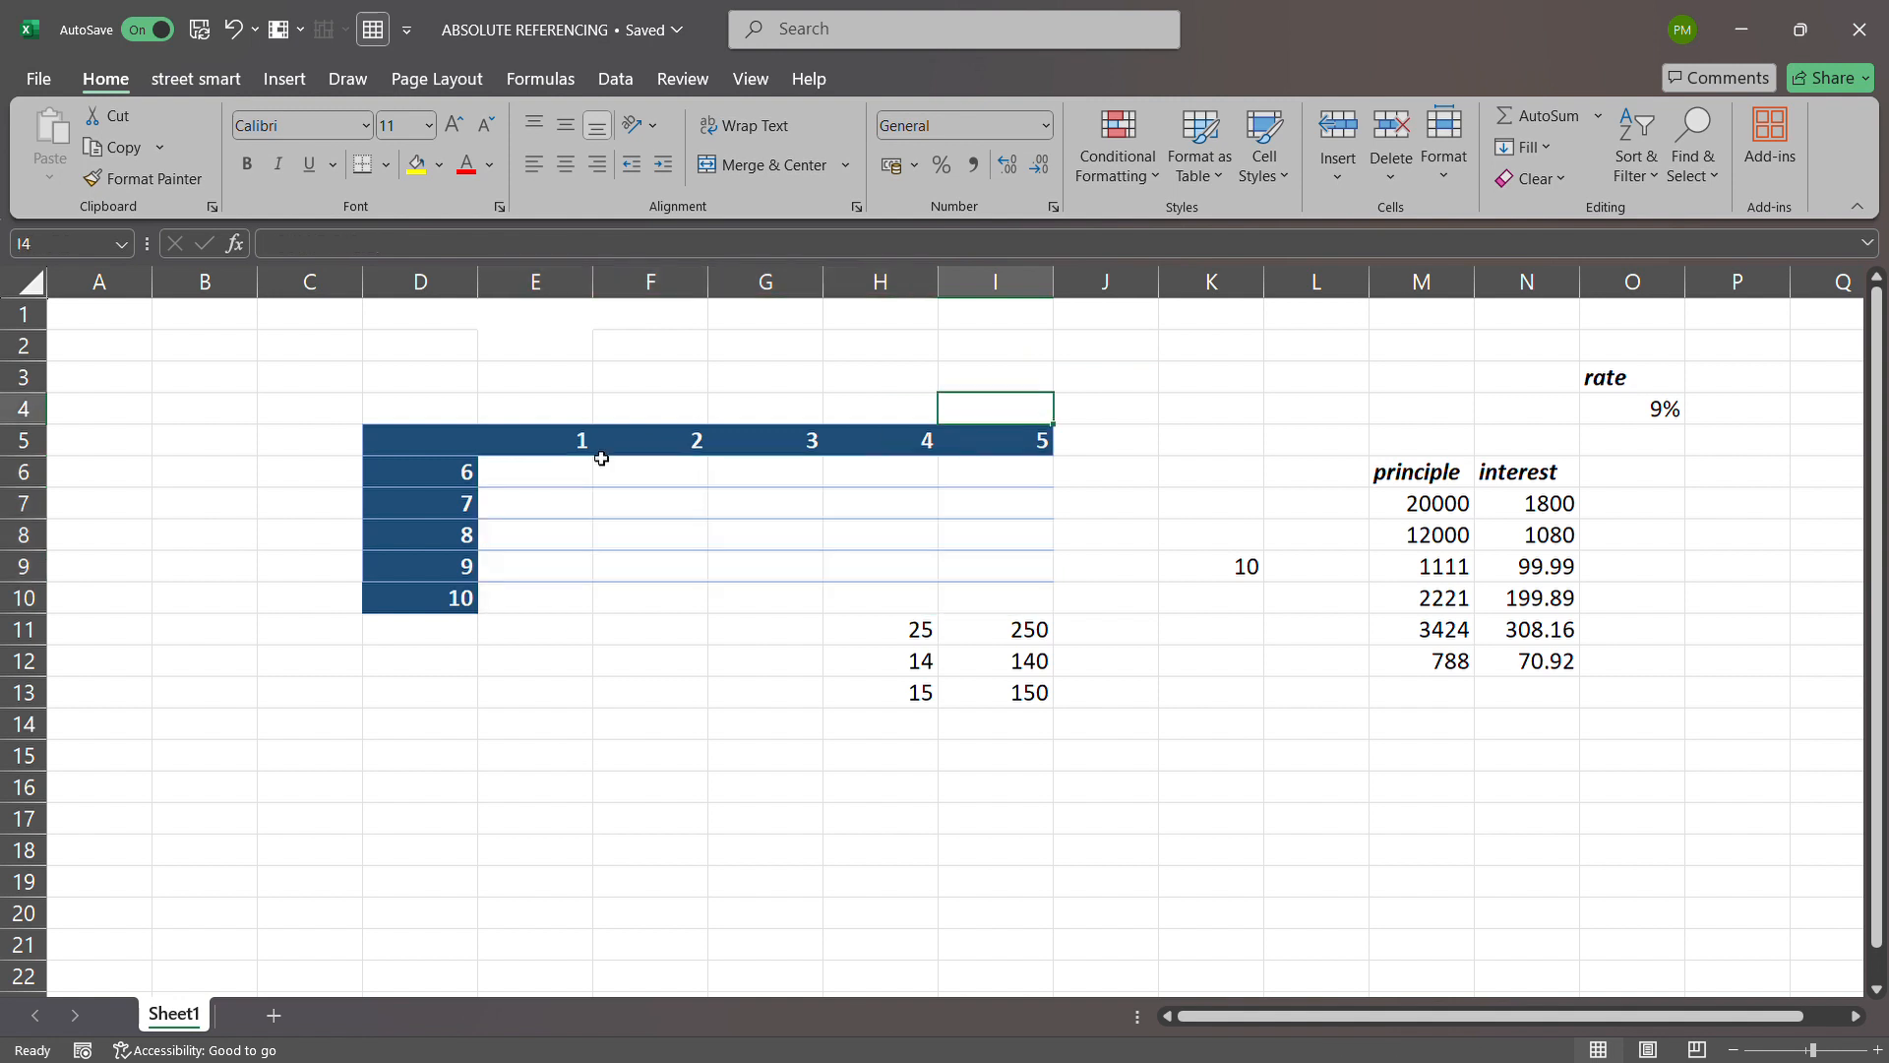
Re-enter =SUM(D6,$E$5) in the emptied cell E6 to add the row header to the fixed column header
click(538, 479)
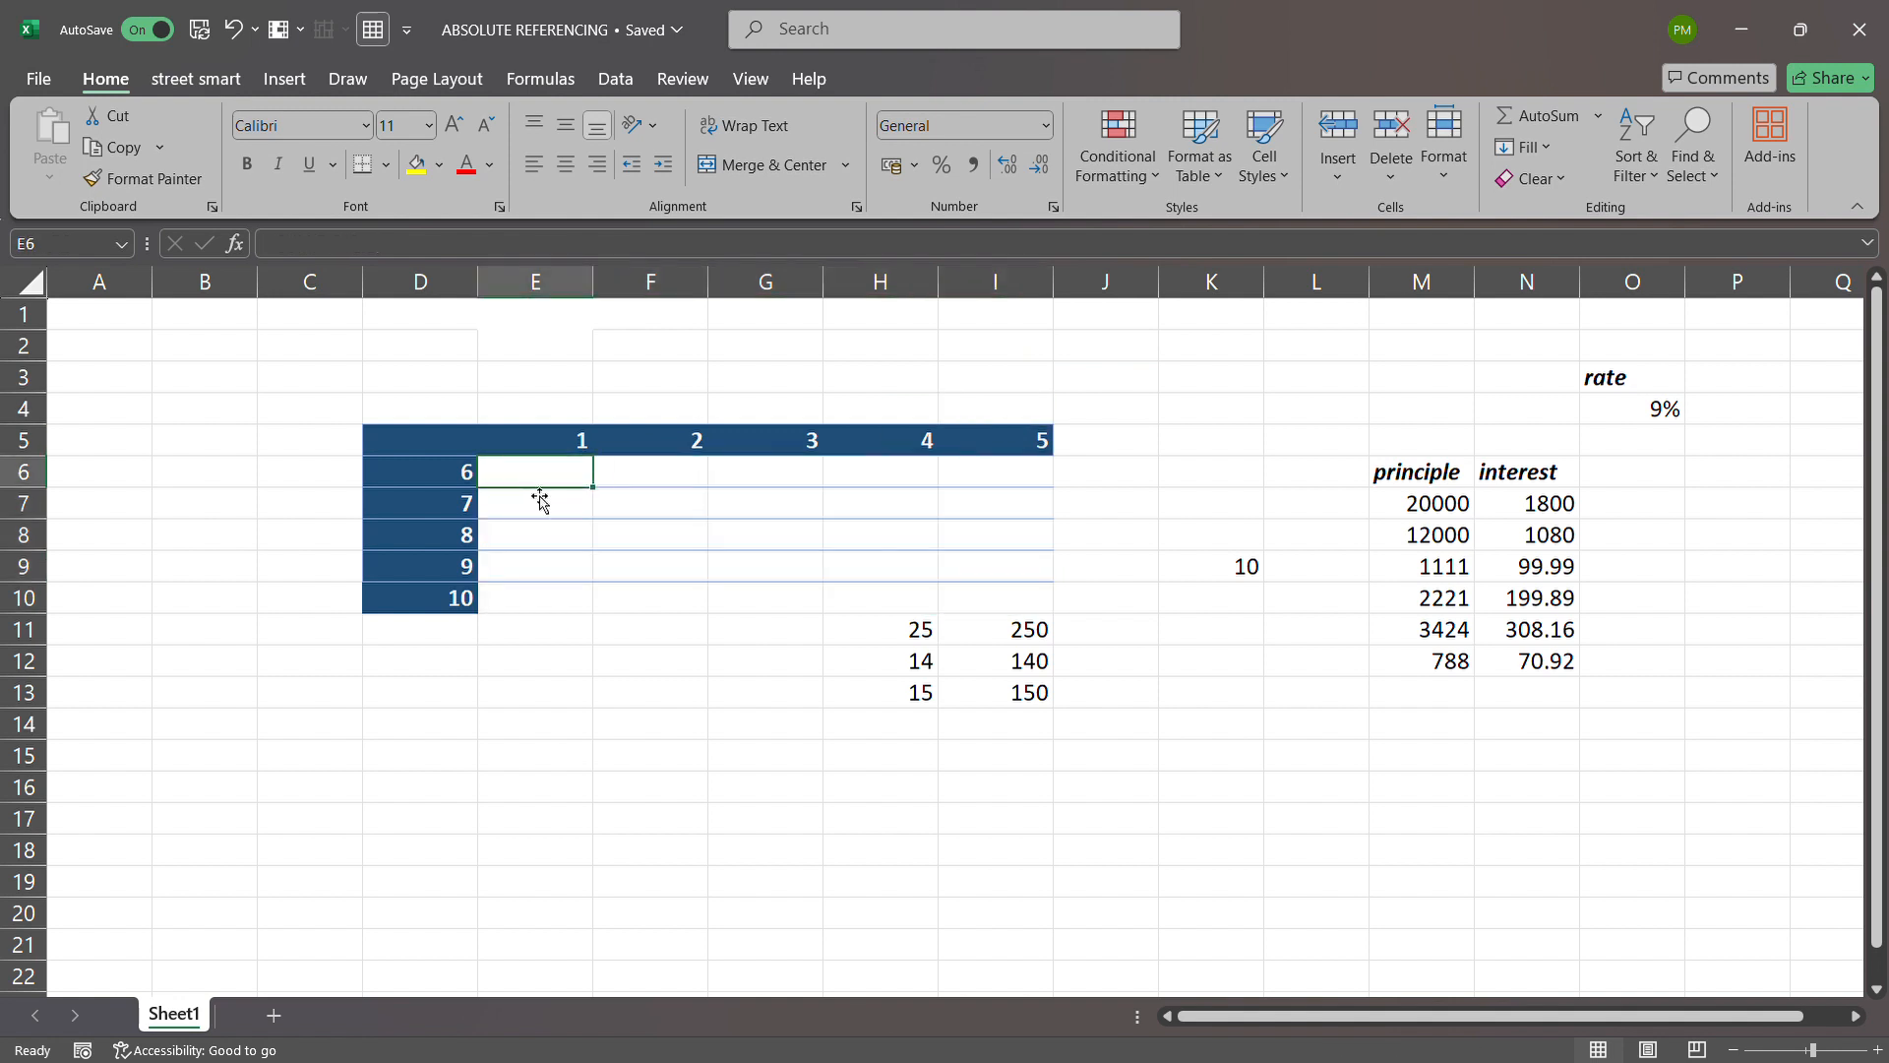
text(=)
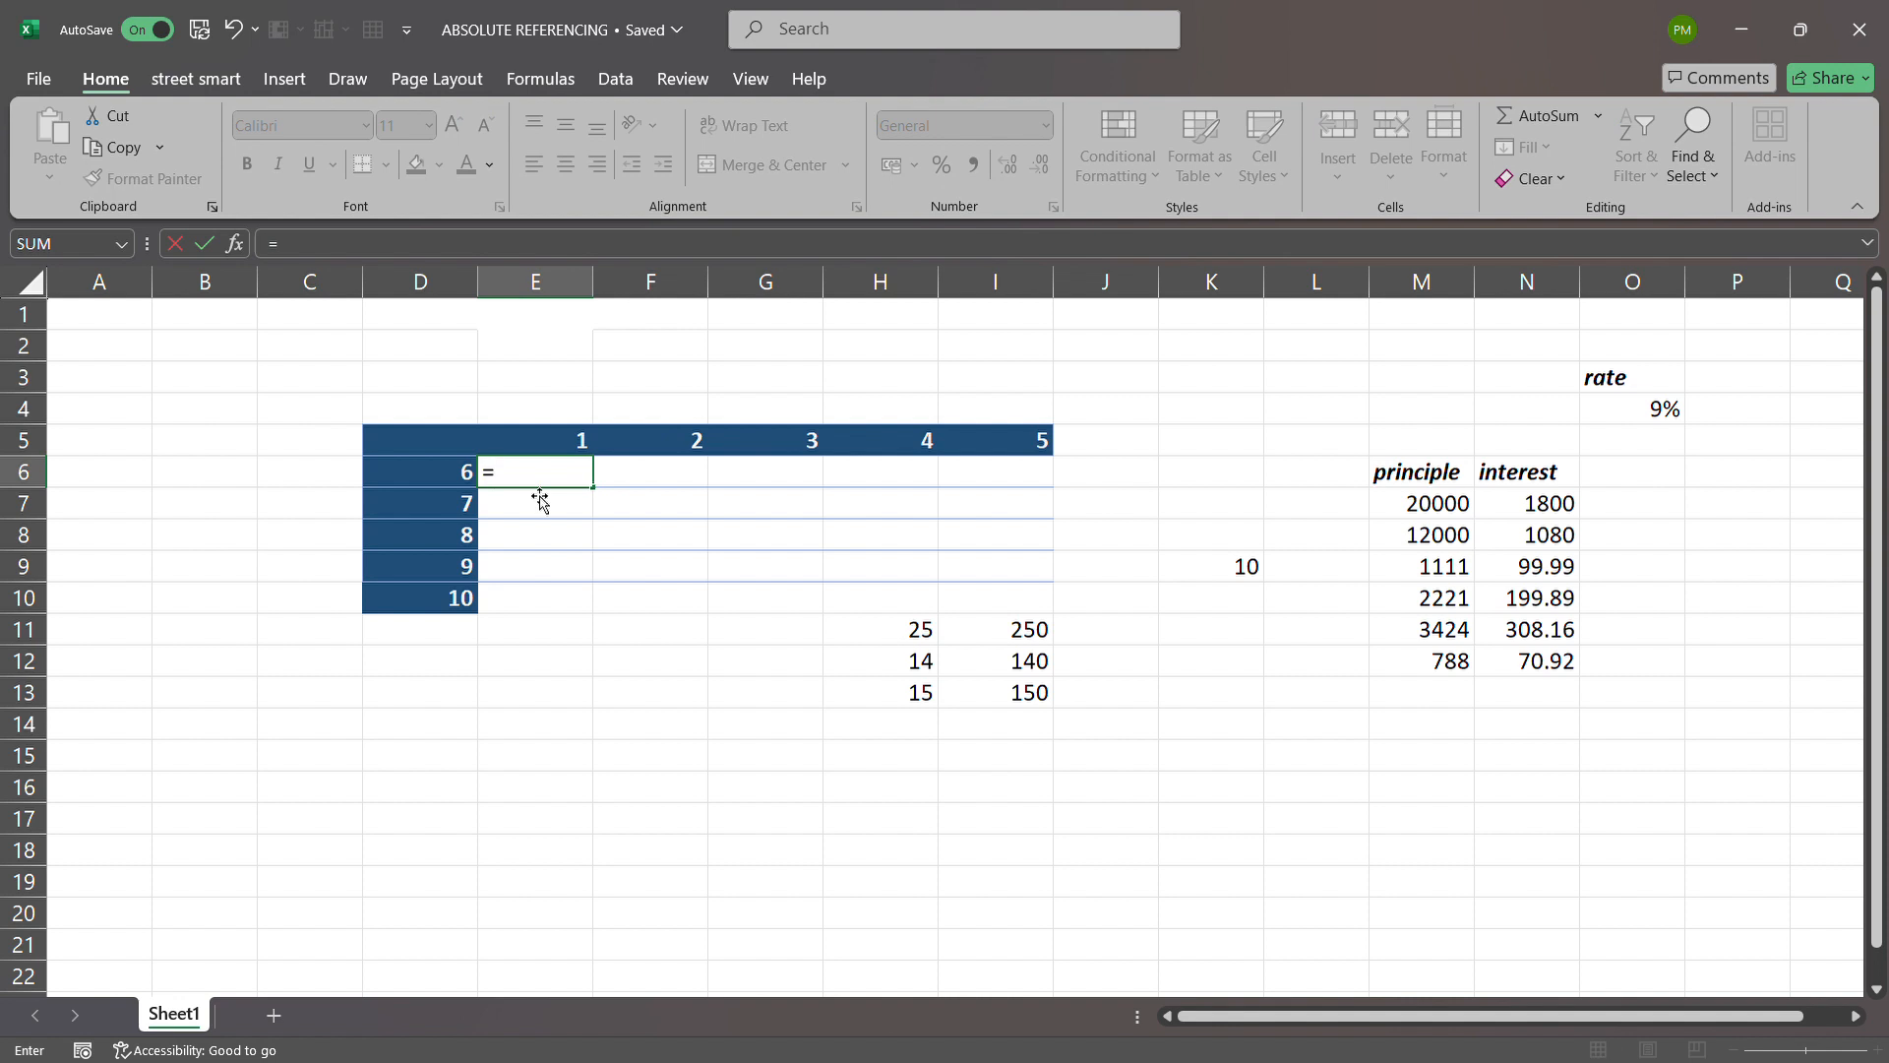
text(su)
key(Tab)
click(468, 477)
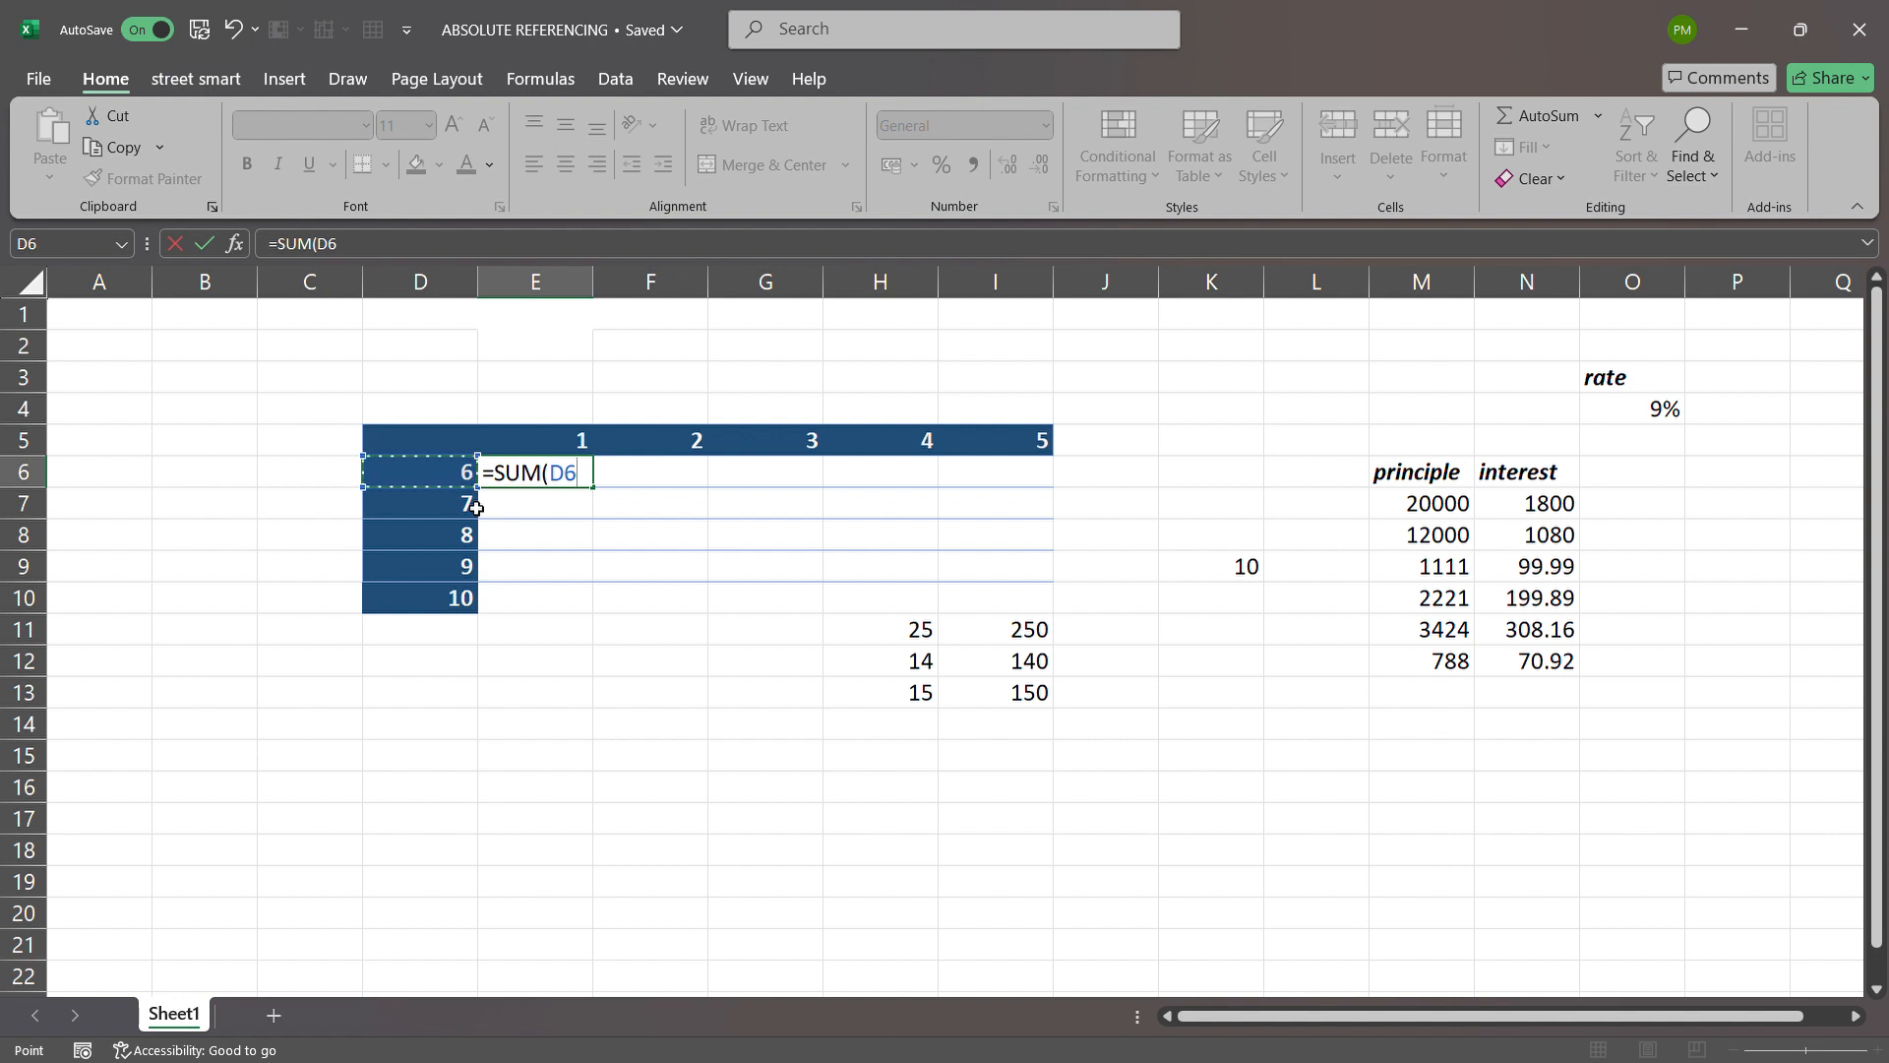
text(,)
click(511, 440)
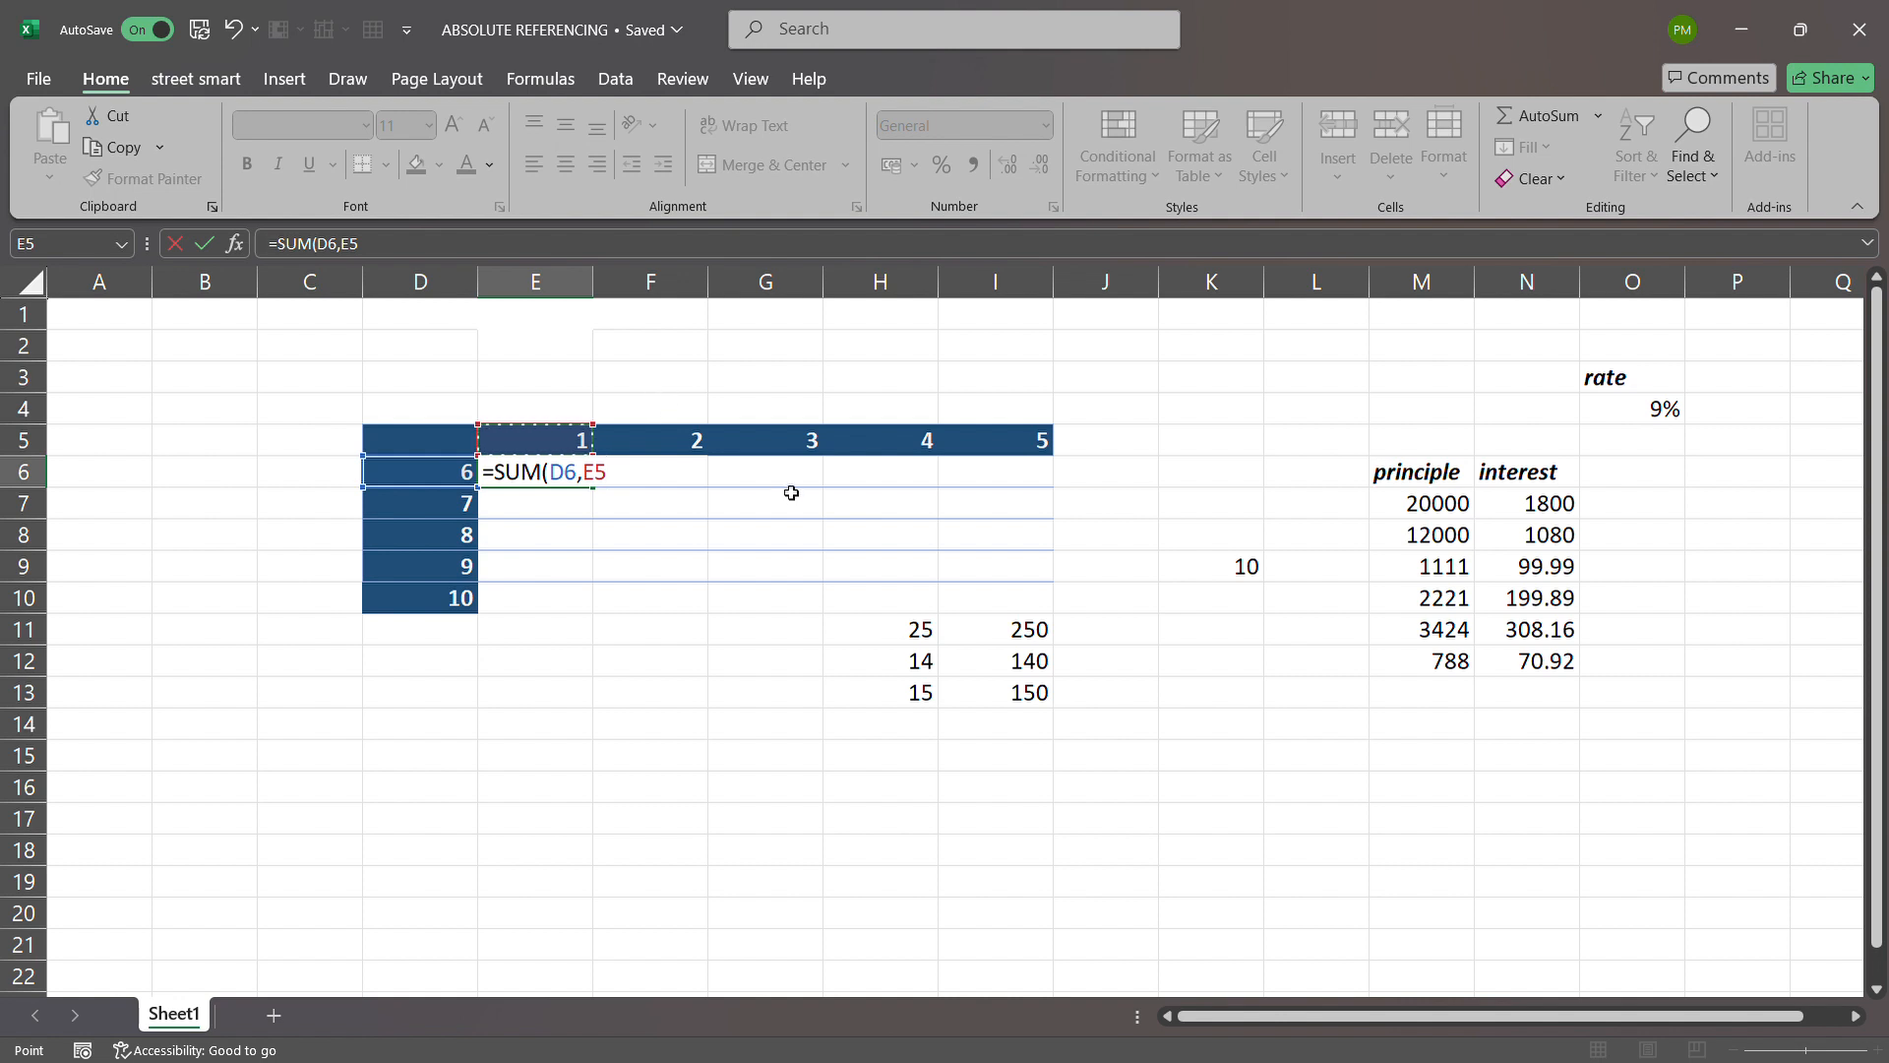
key(F4)
key(Return)
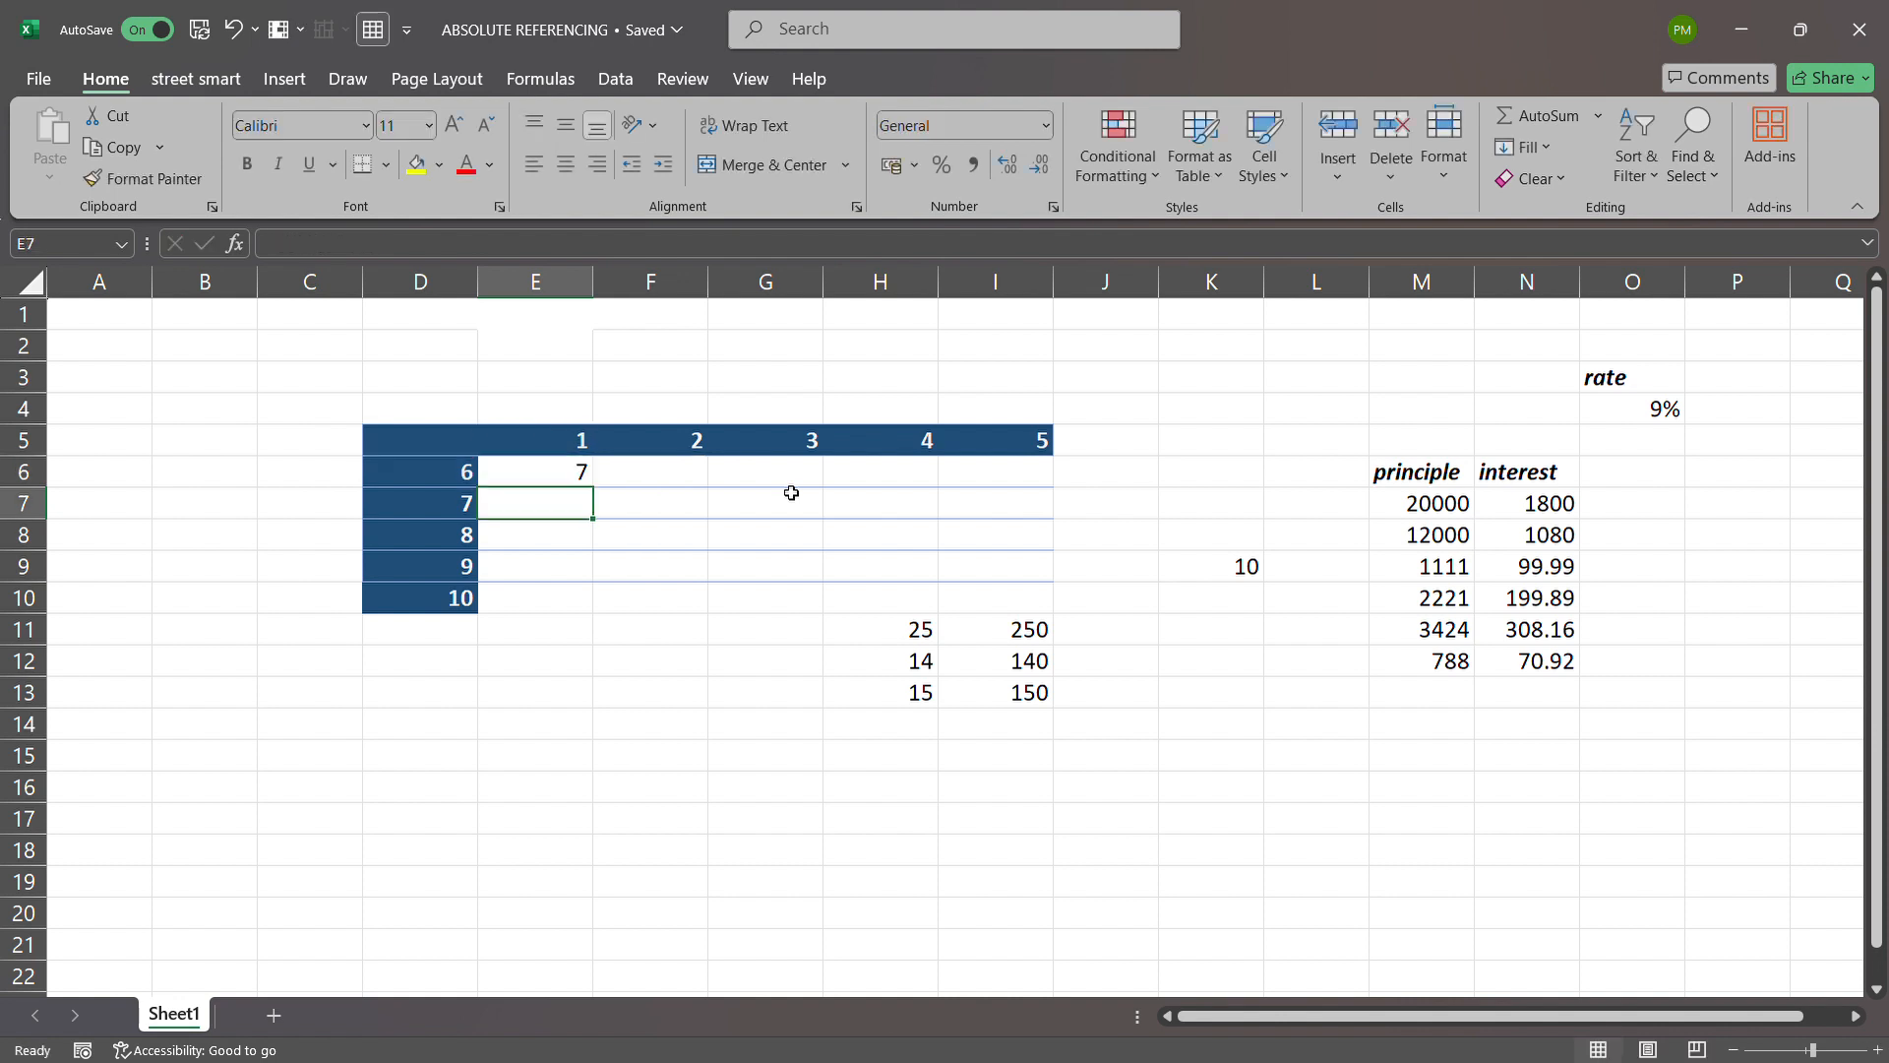
Select the addition table range E6:I10 and fill its first row down to row 10
click(576, 472)
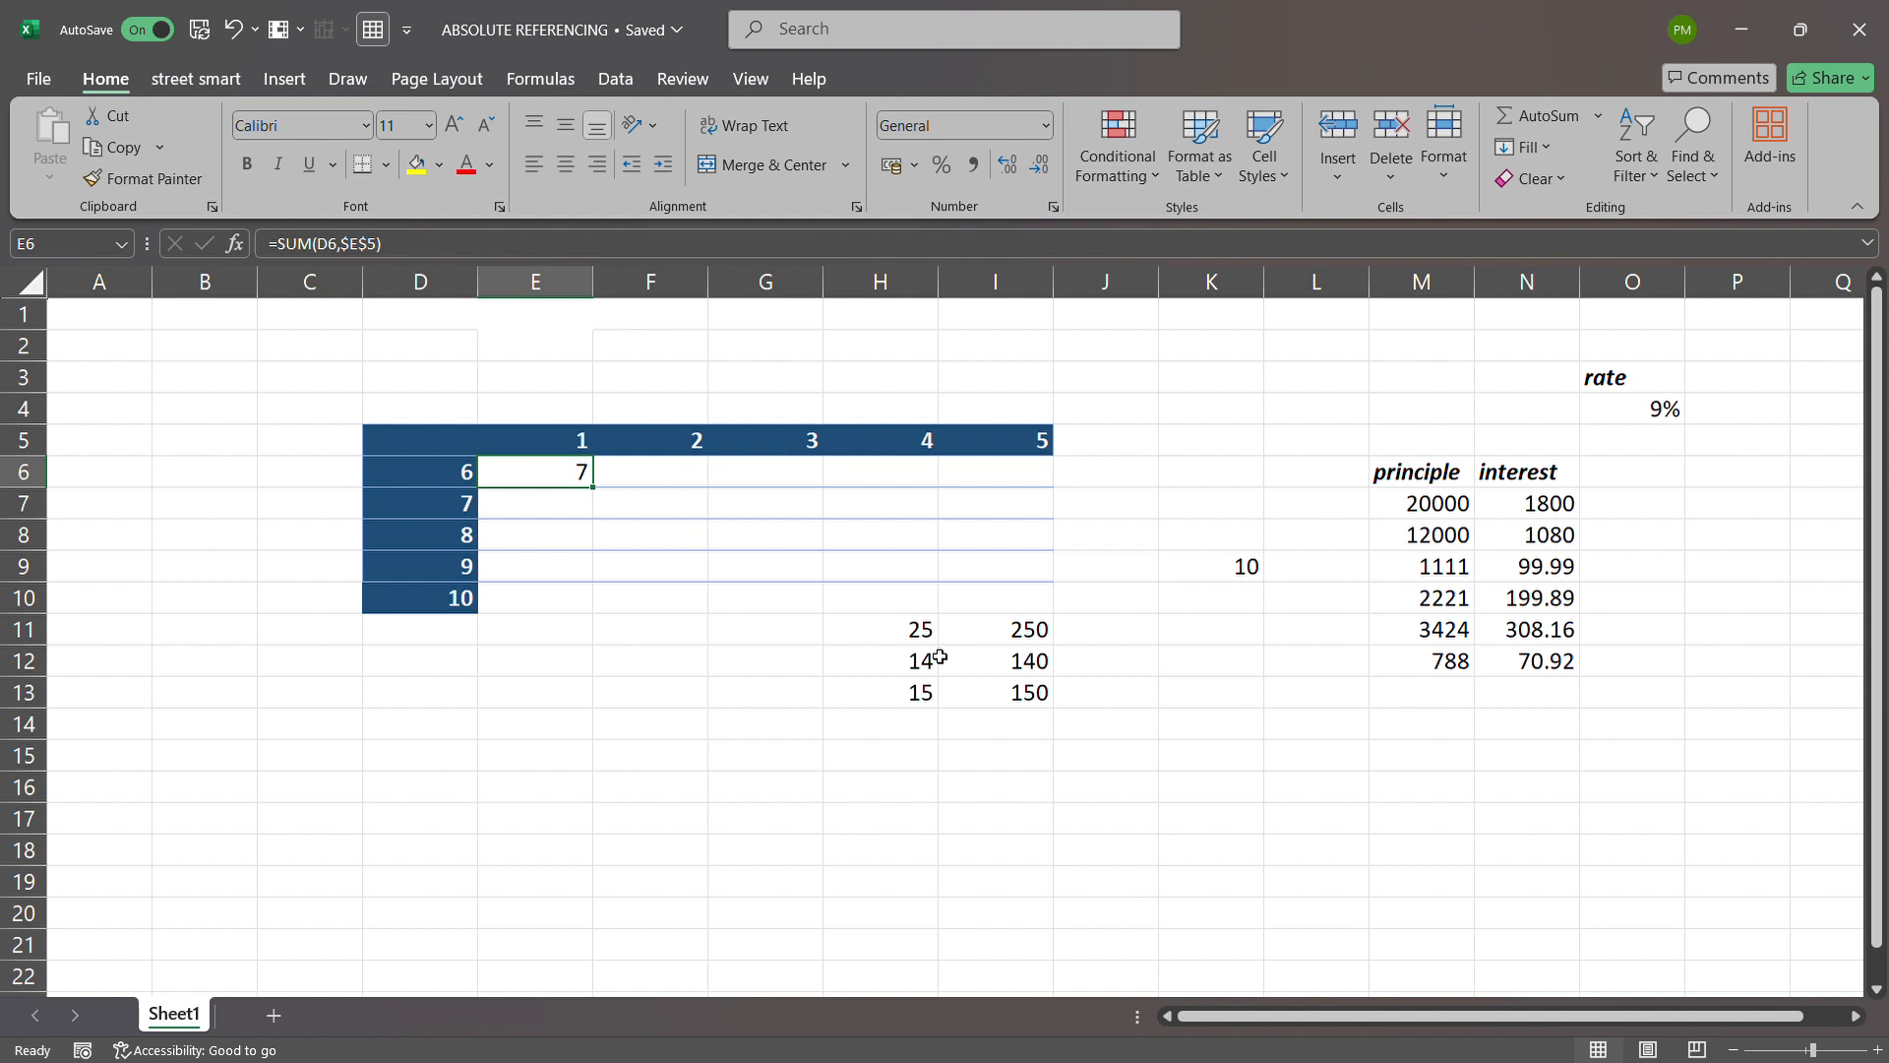
key(shift+Right)
key(shift+Down)
key(shift+Right)
key(shift+Right)
key(shift+Right)
key(shift+Right)
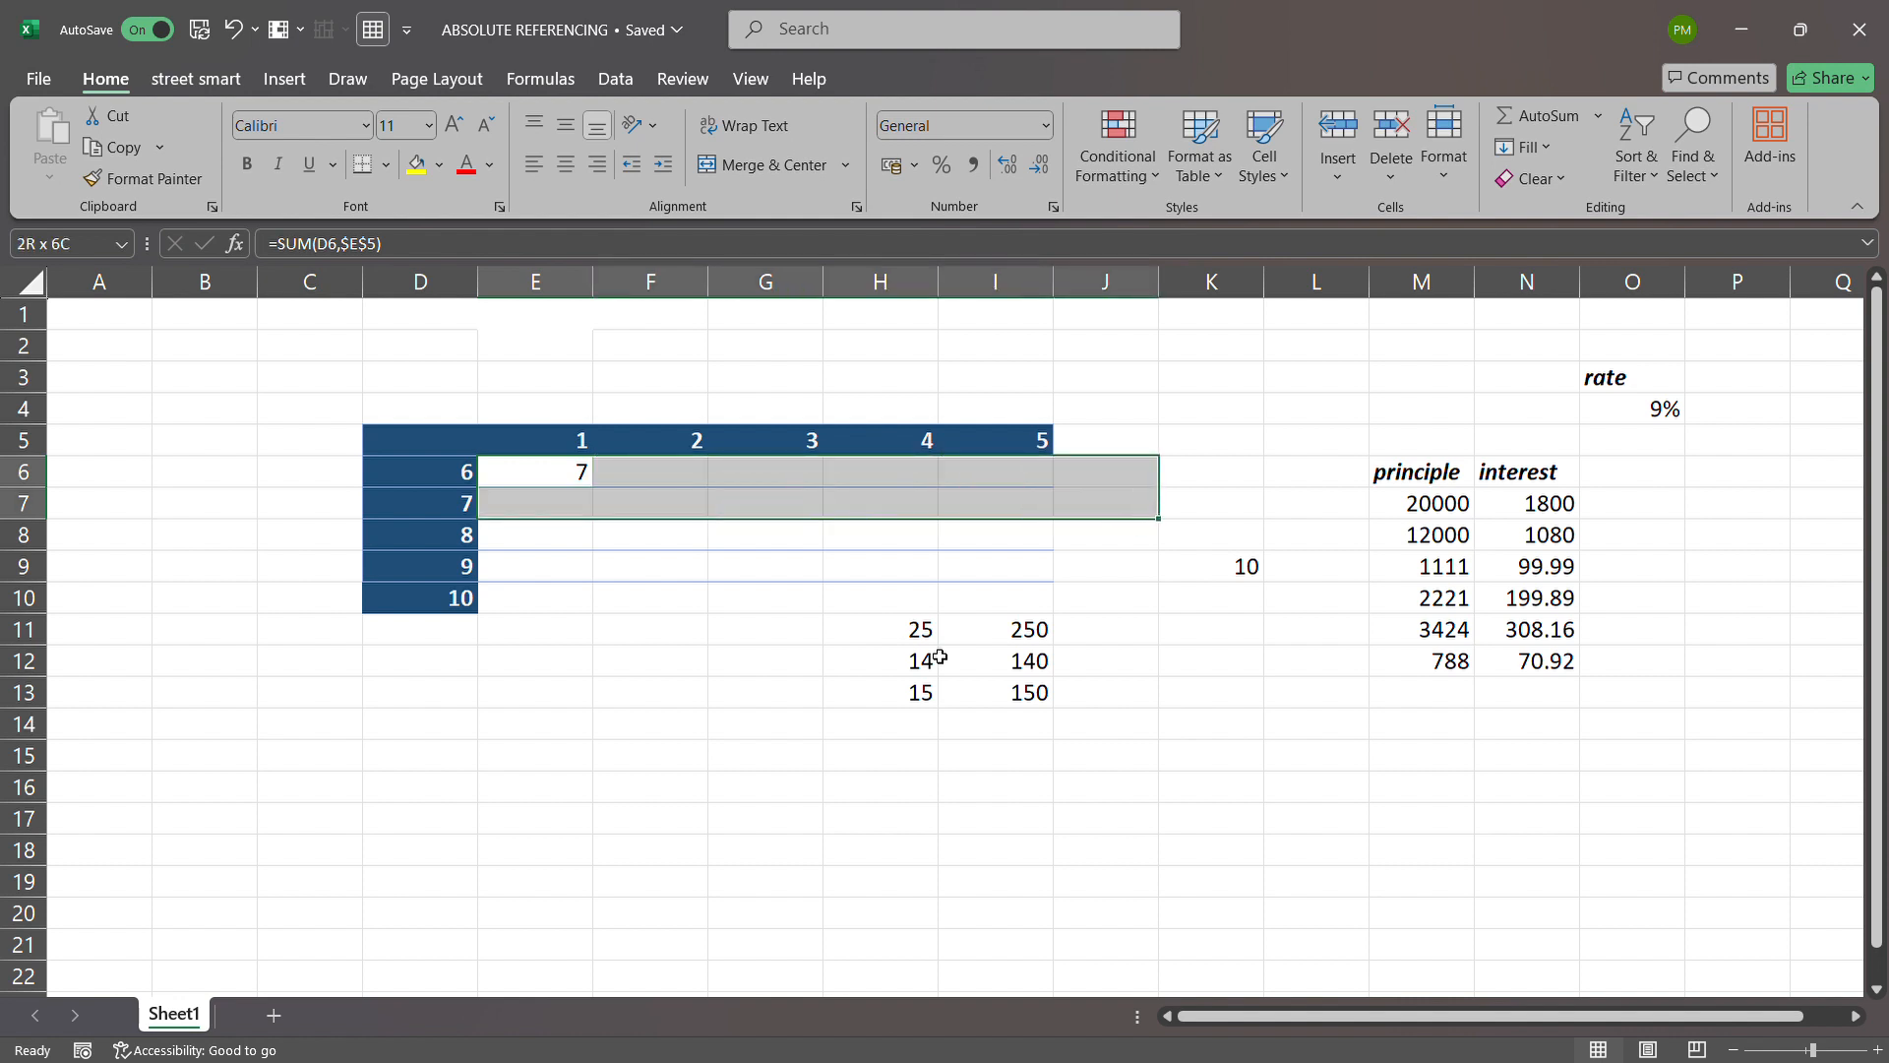
key(shift+Left)
key(shift+Down)
key(shift+Down)
key(shift+Down)
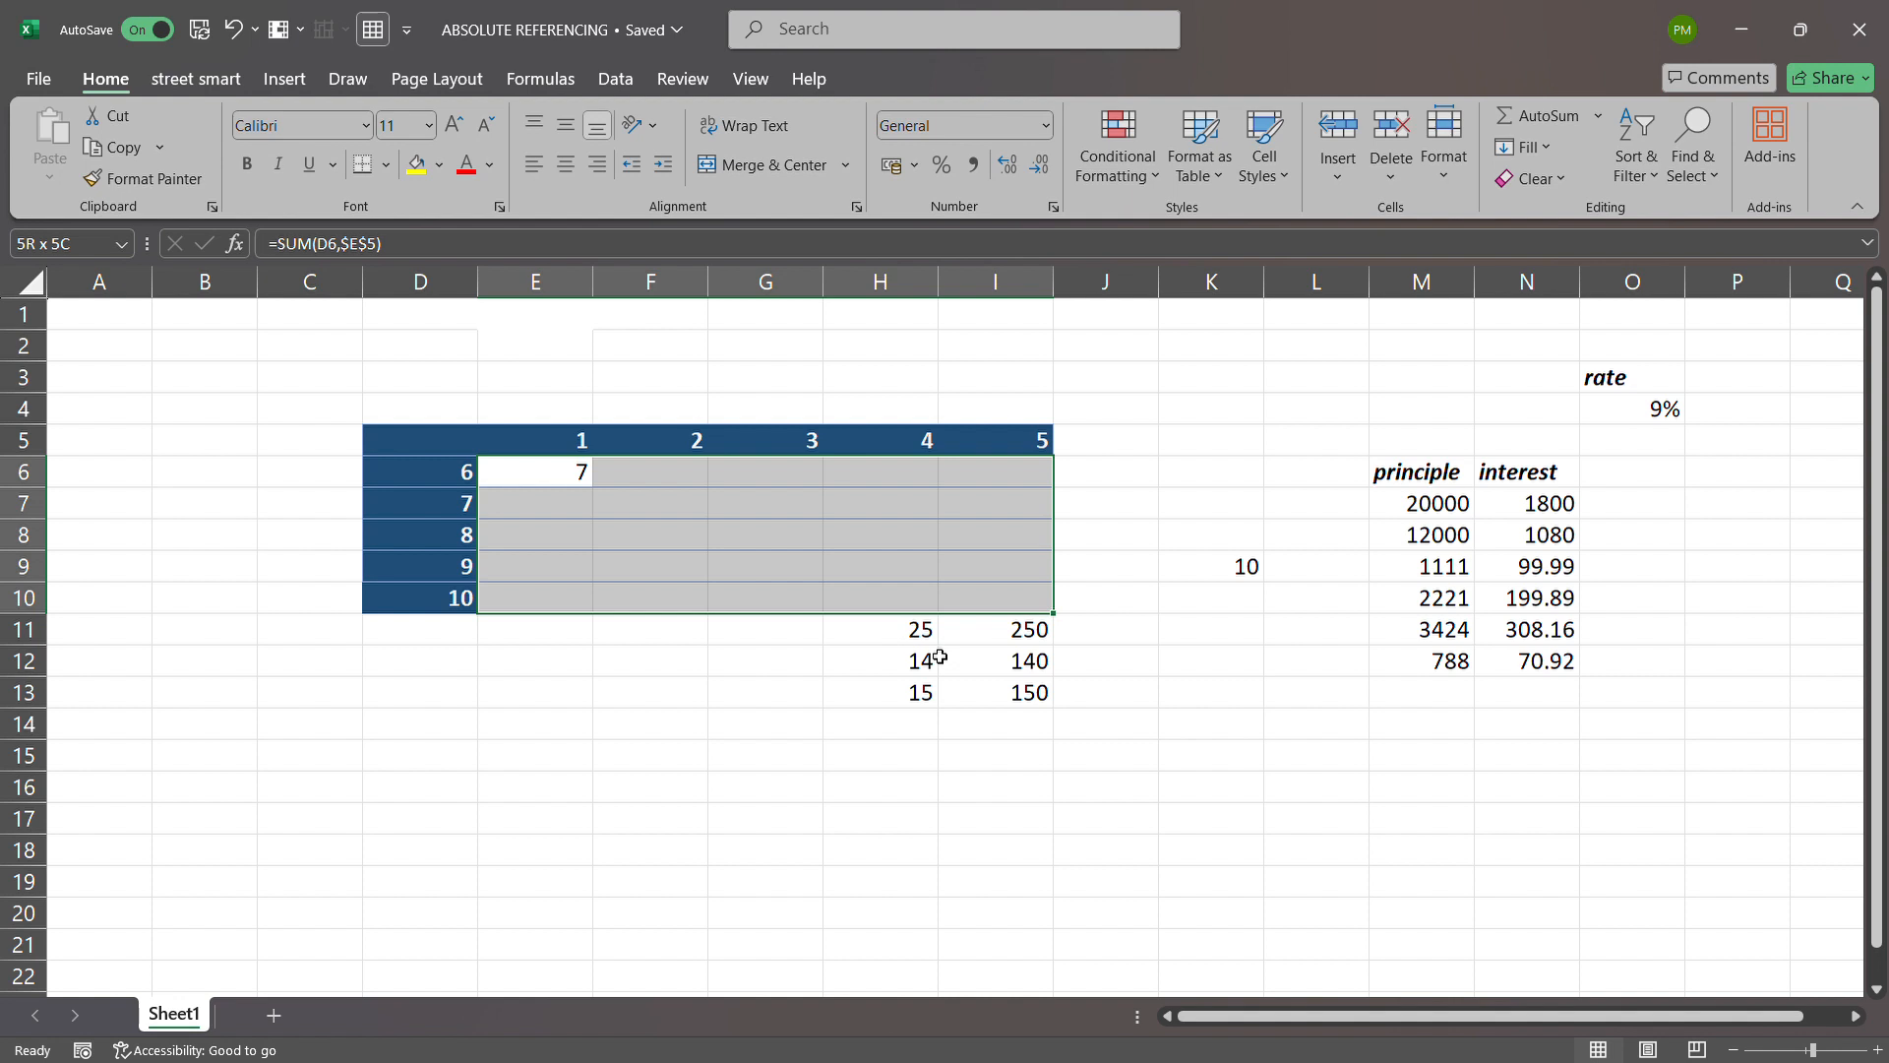
key(ctrl+d)
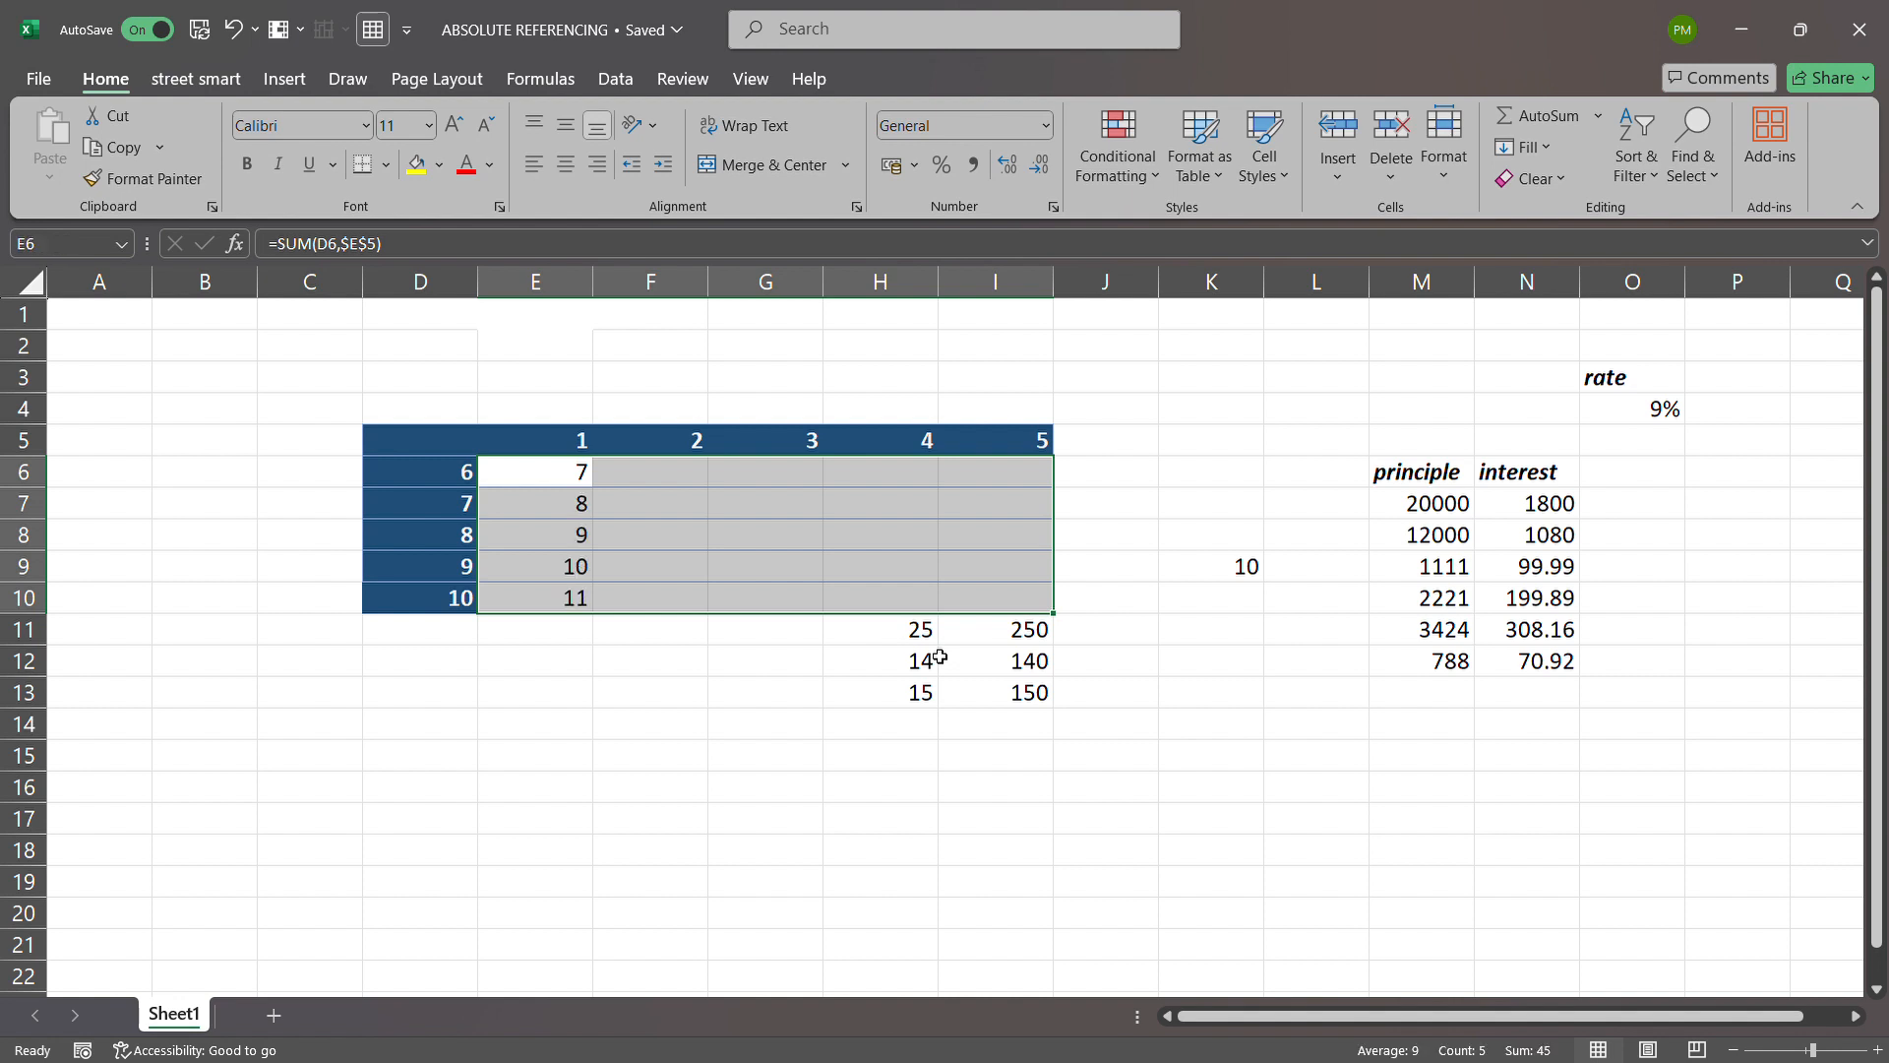
key(Left)
key(Right)
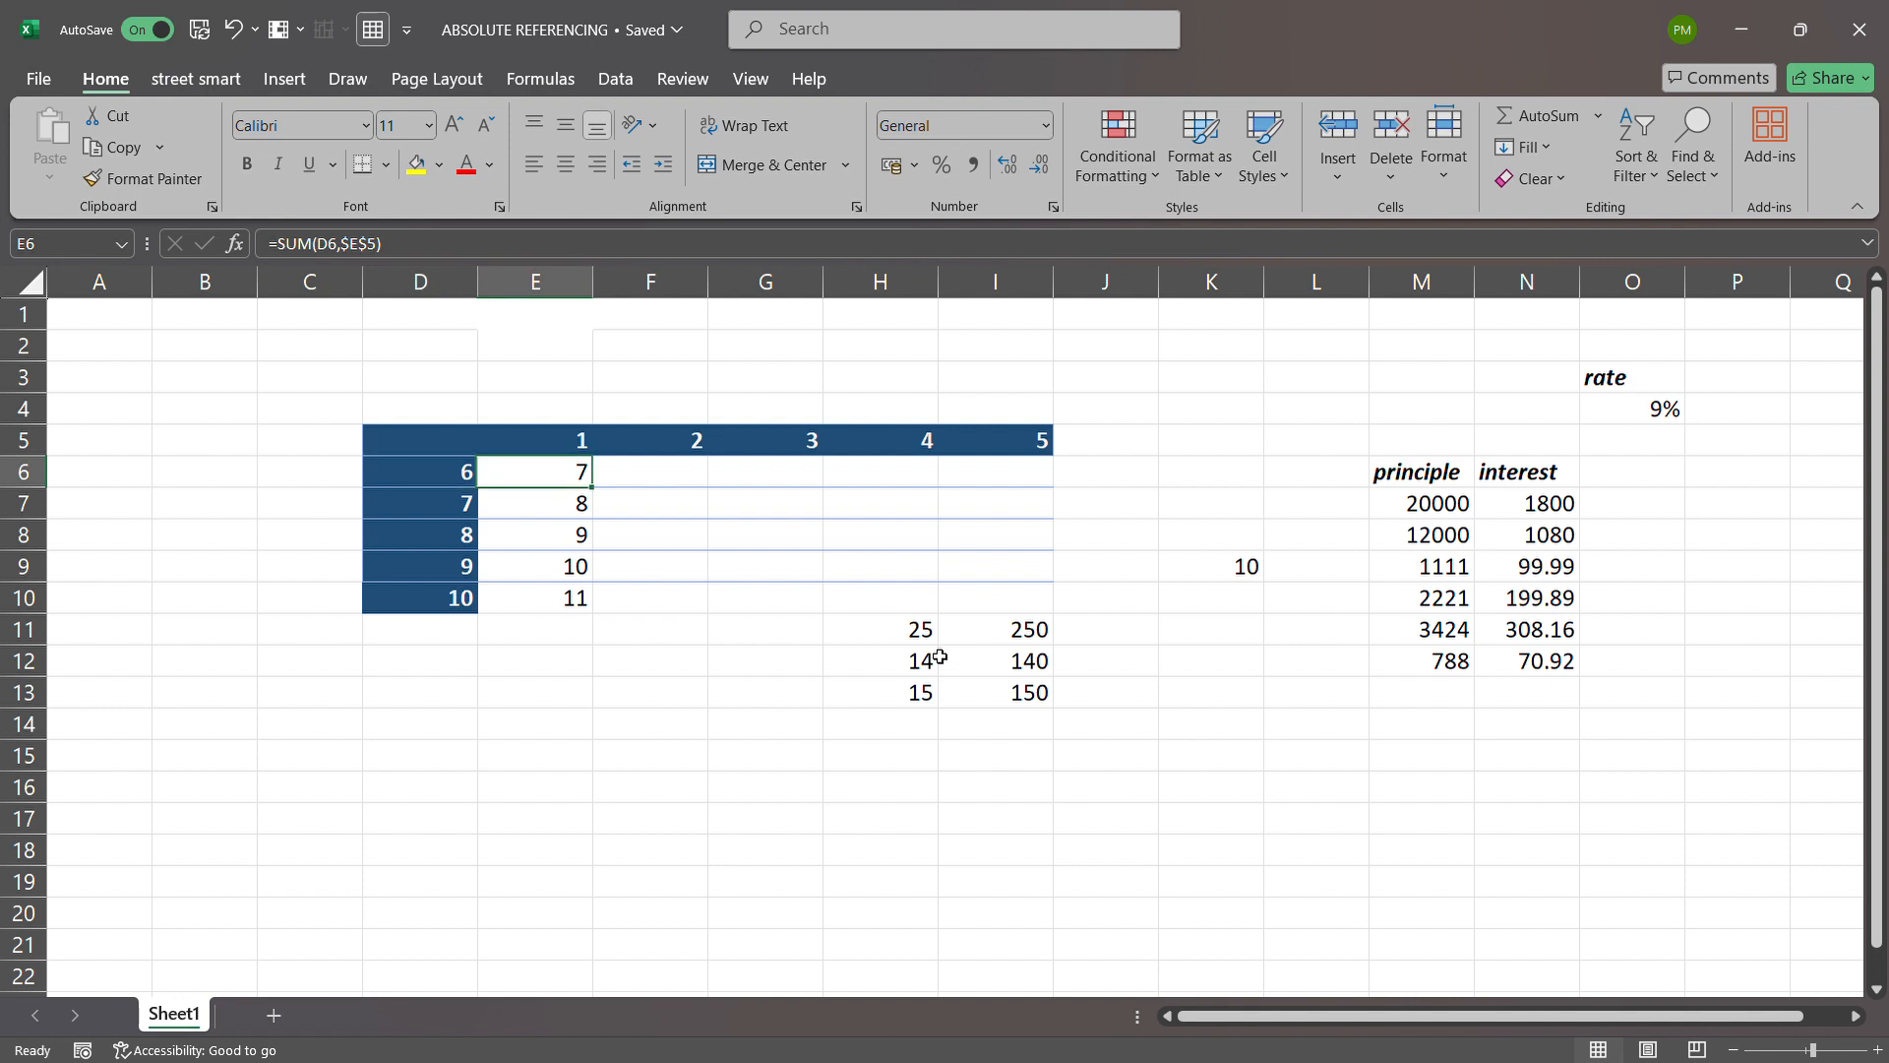
key(ctrl+shift+Down)
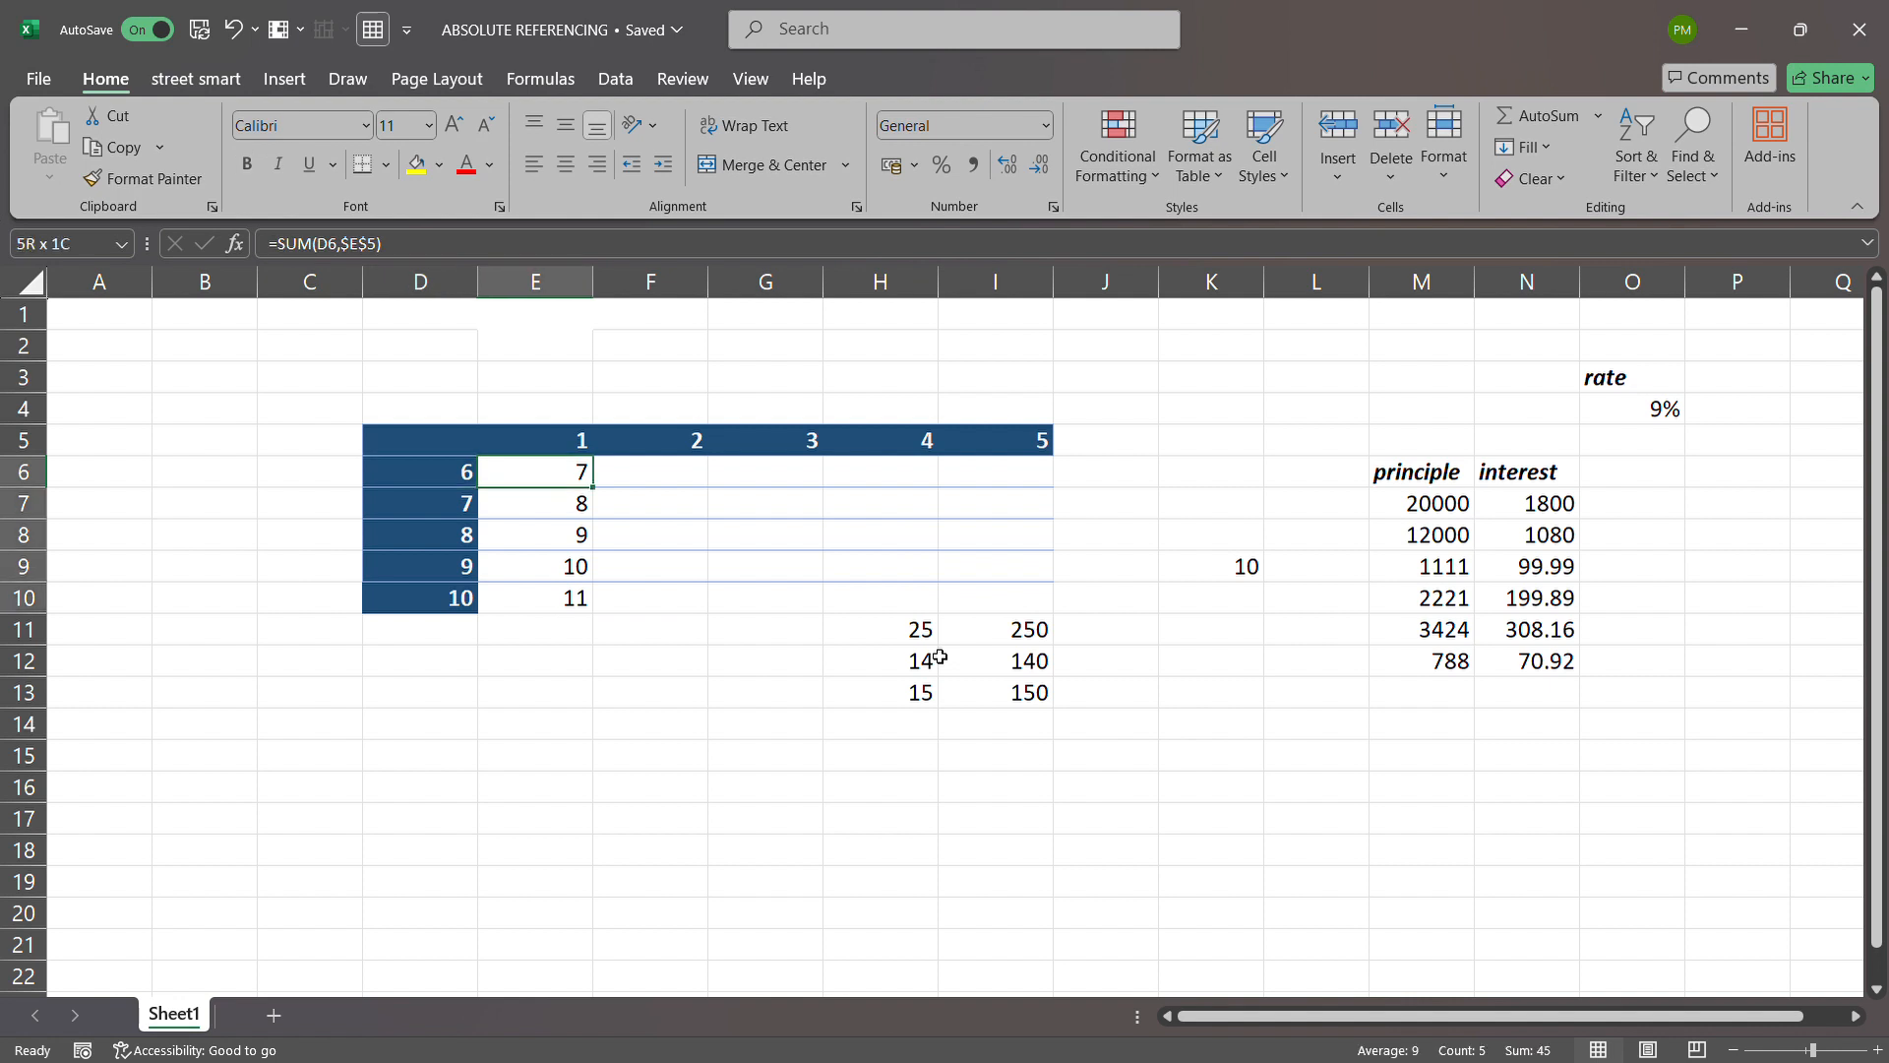
key(ctrl+shift+Right)
key(ctrl+shift+Left)
key(shift+Right)
key(shift+Right)
key(shift+Right)
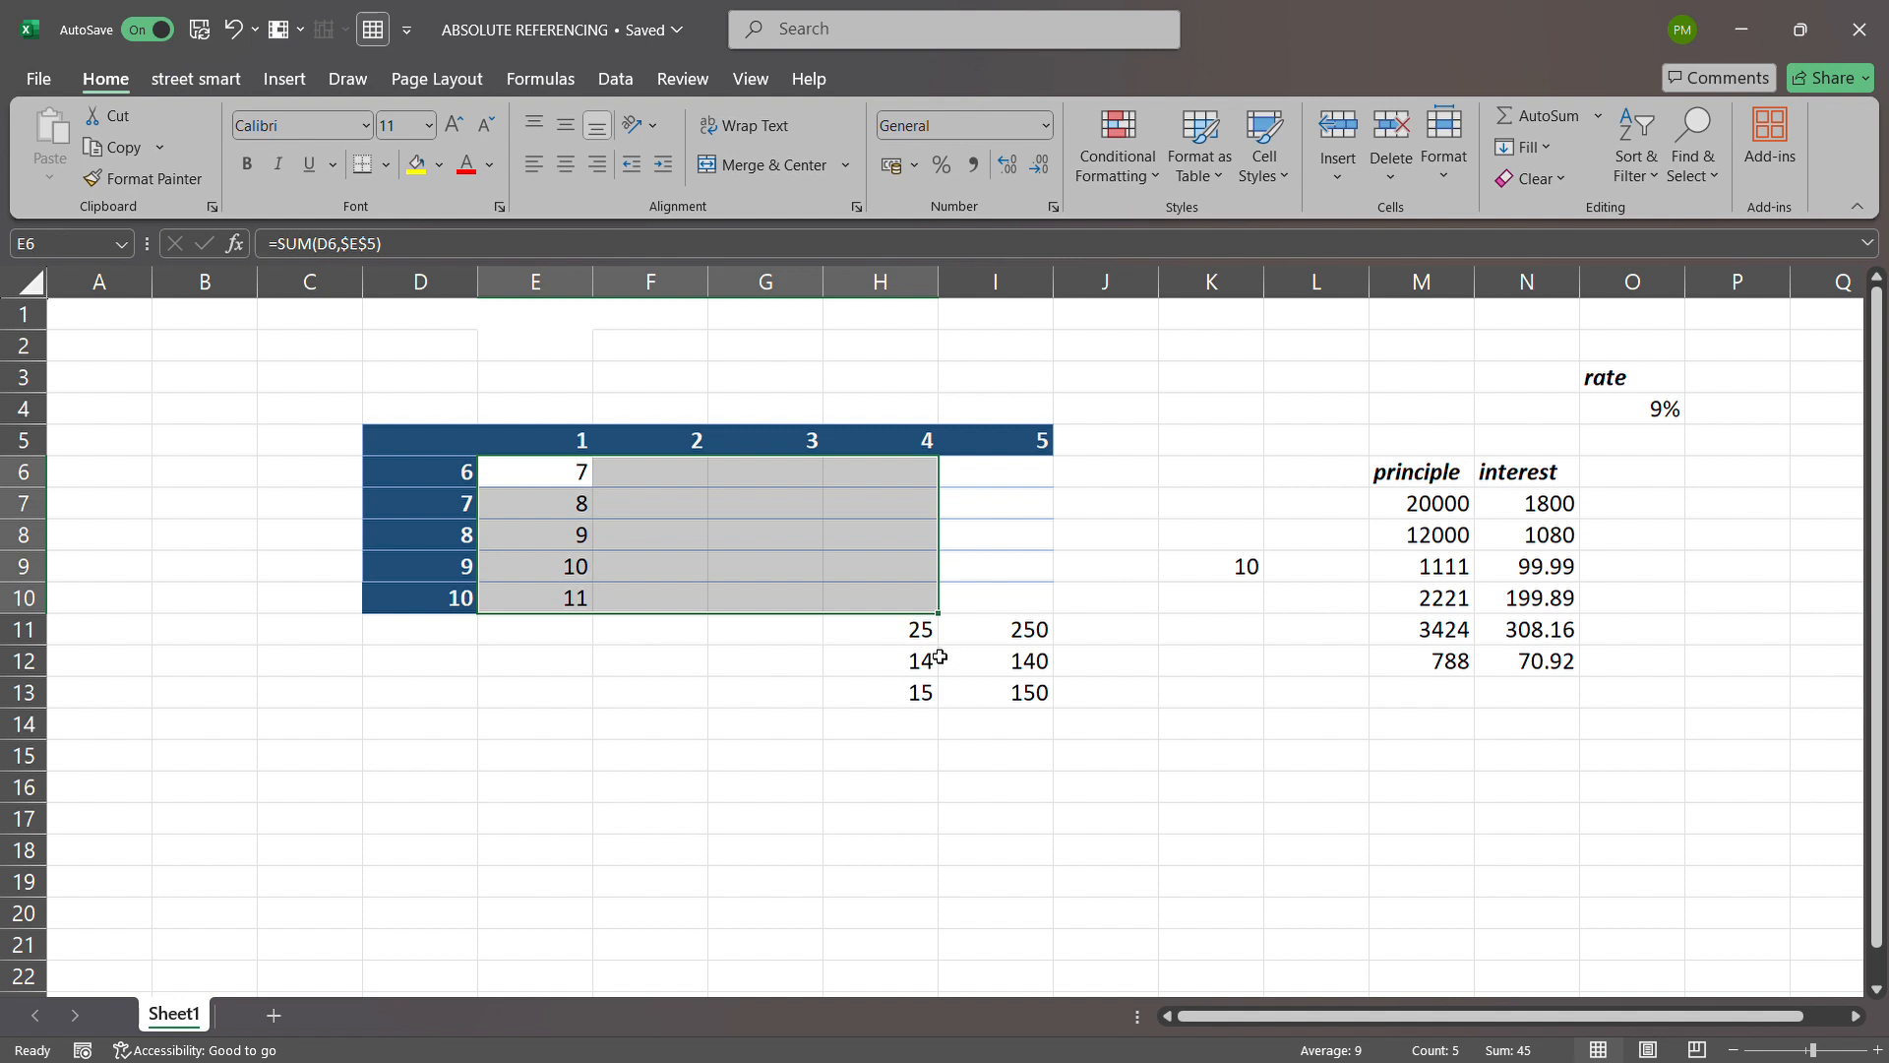
click(698, 540)
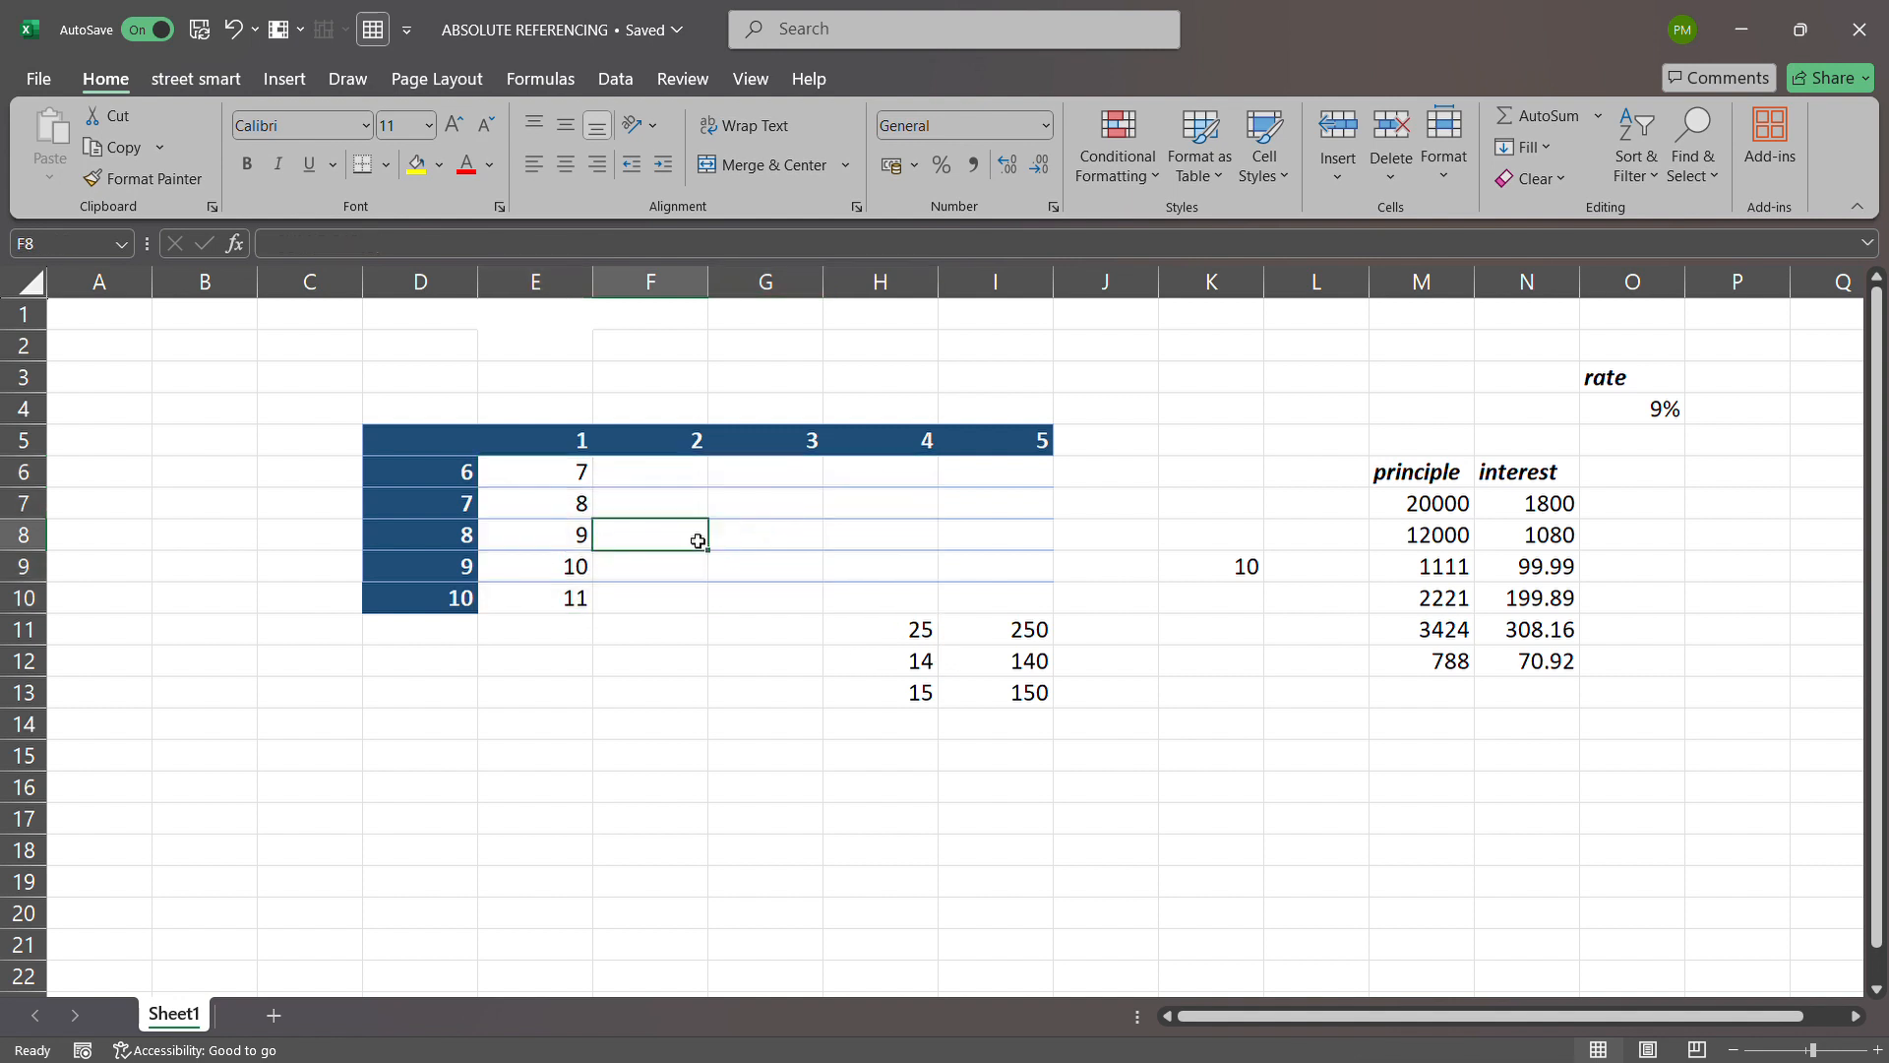
click(630, 486)
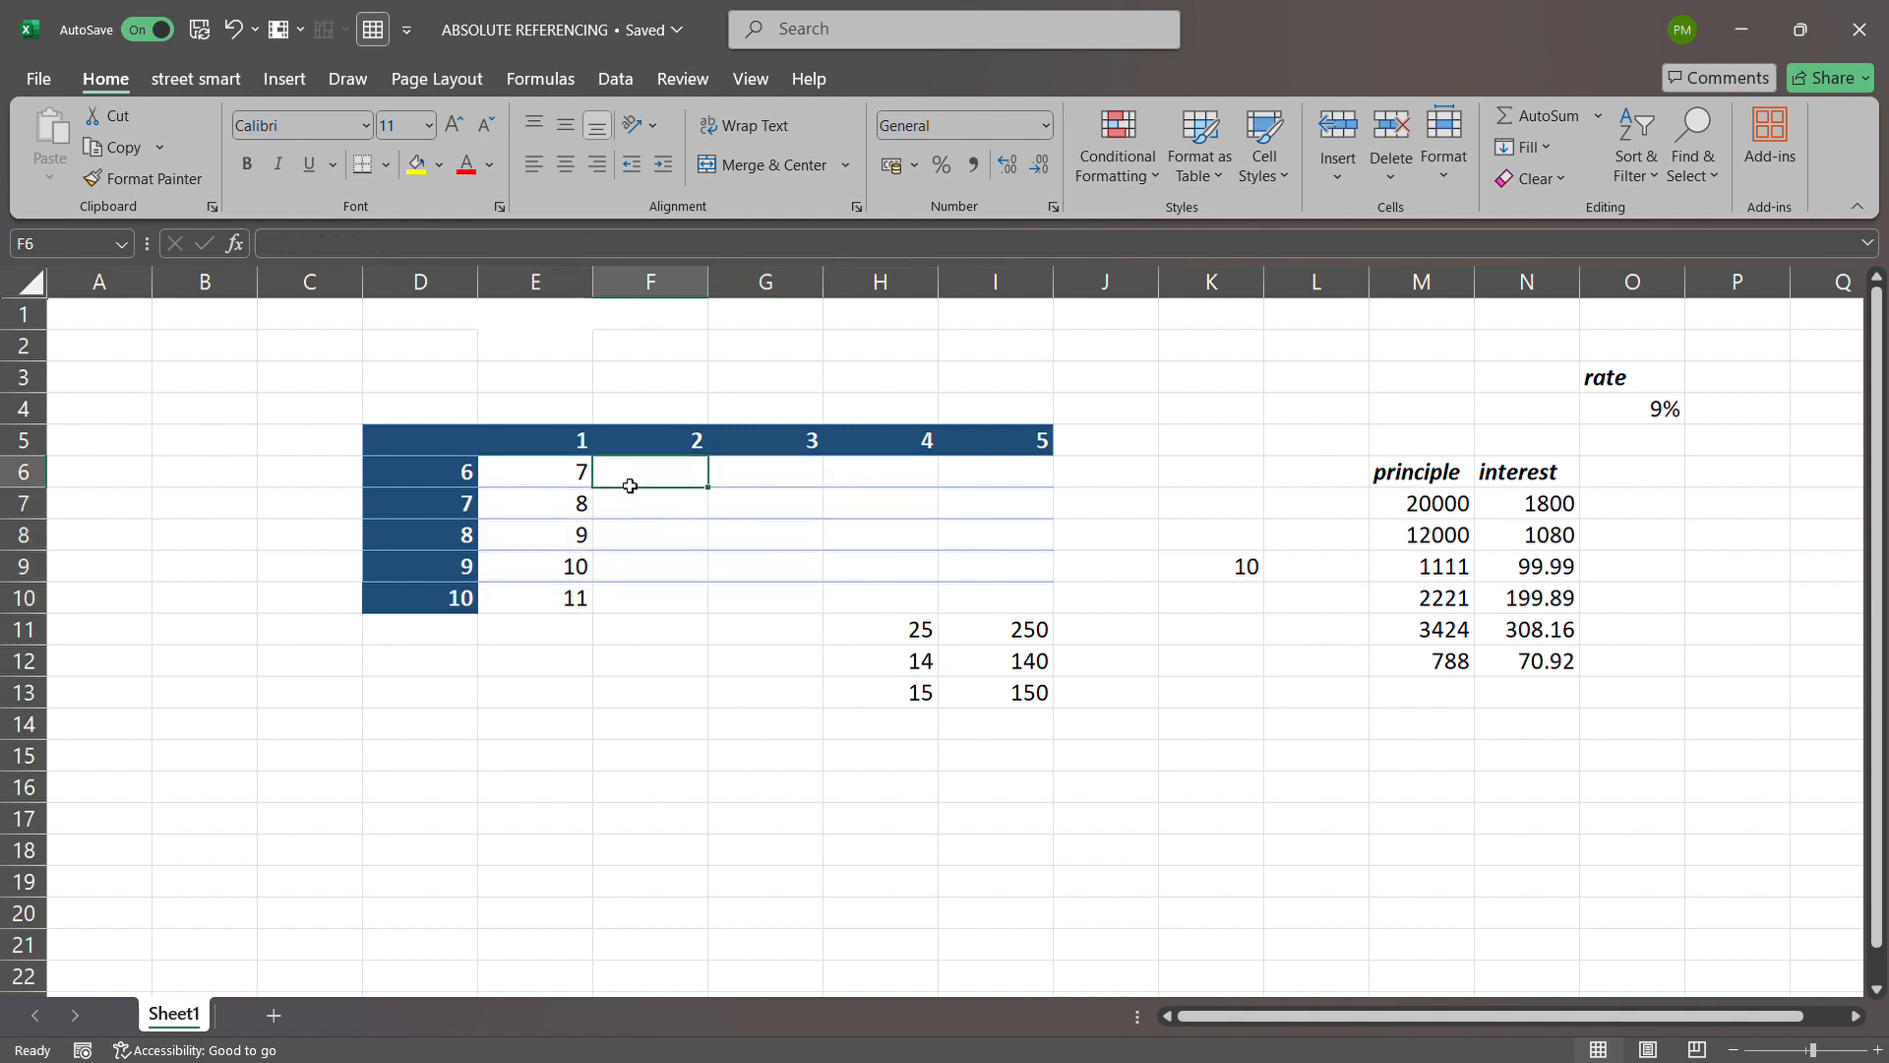
Fill the formula in E6 across row 6 of the addition table to column I
click(578, 498)
click(593, 479)
drag(590, 480, 1023, 497)
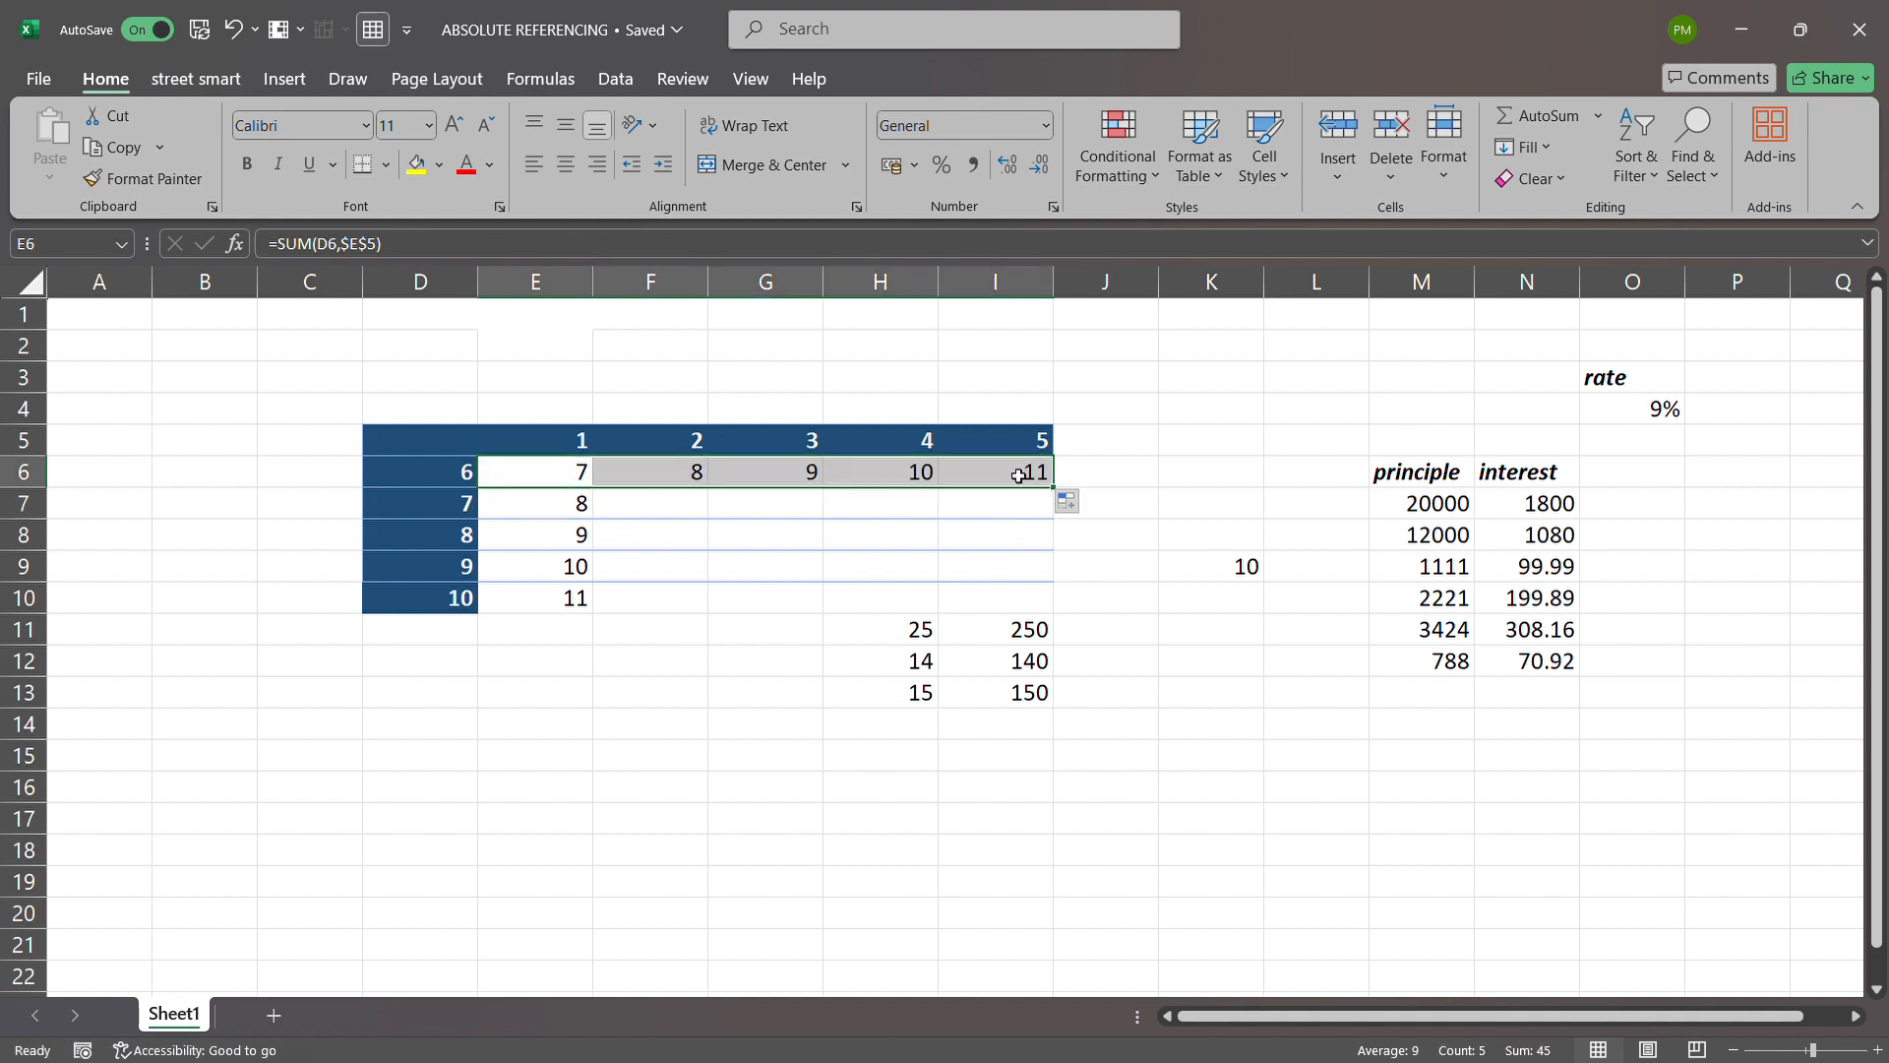
click(1024, 473)
Fill the formulas in E8 and E7 across their rows of the addition table to column I
click(507, 534)
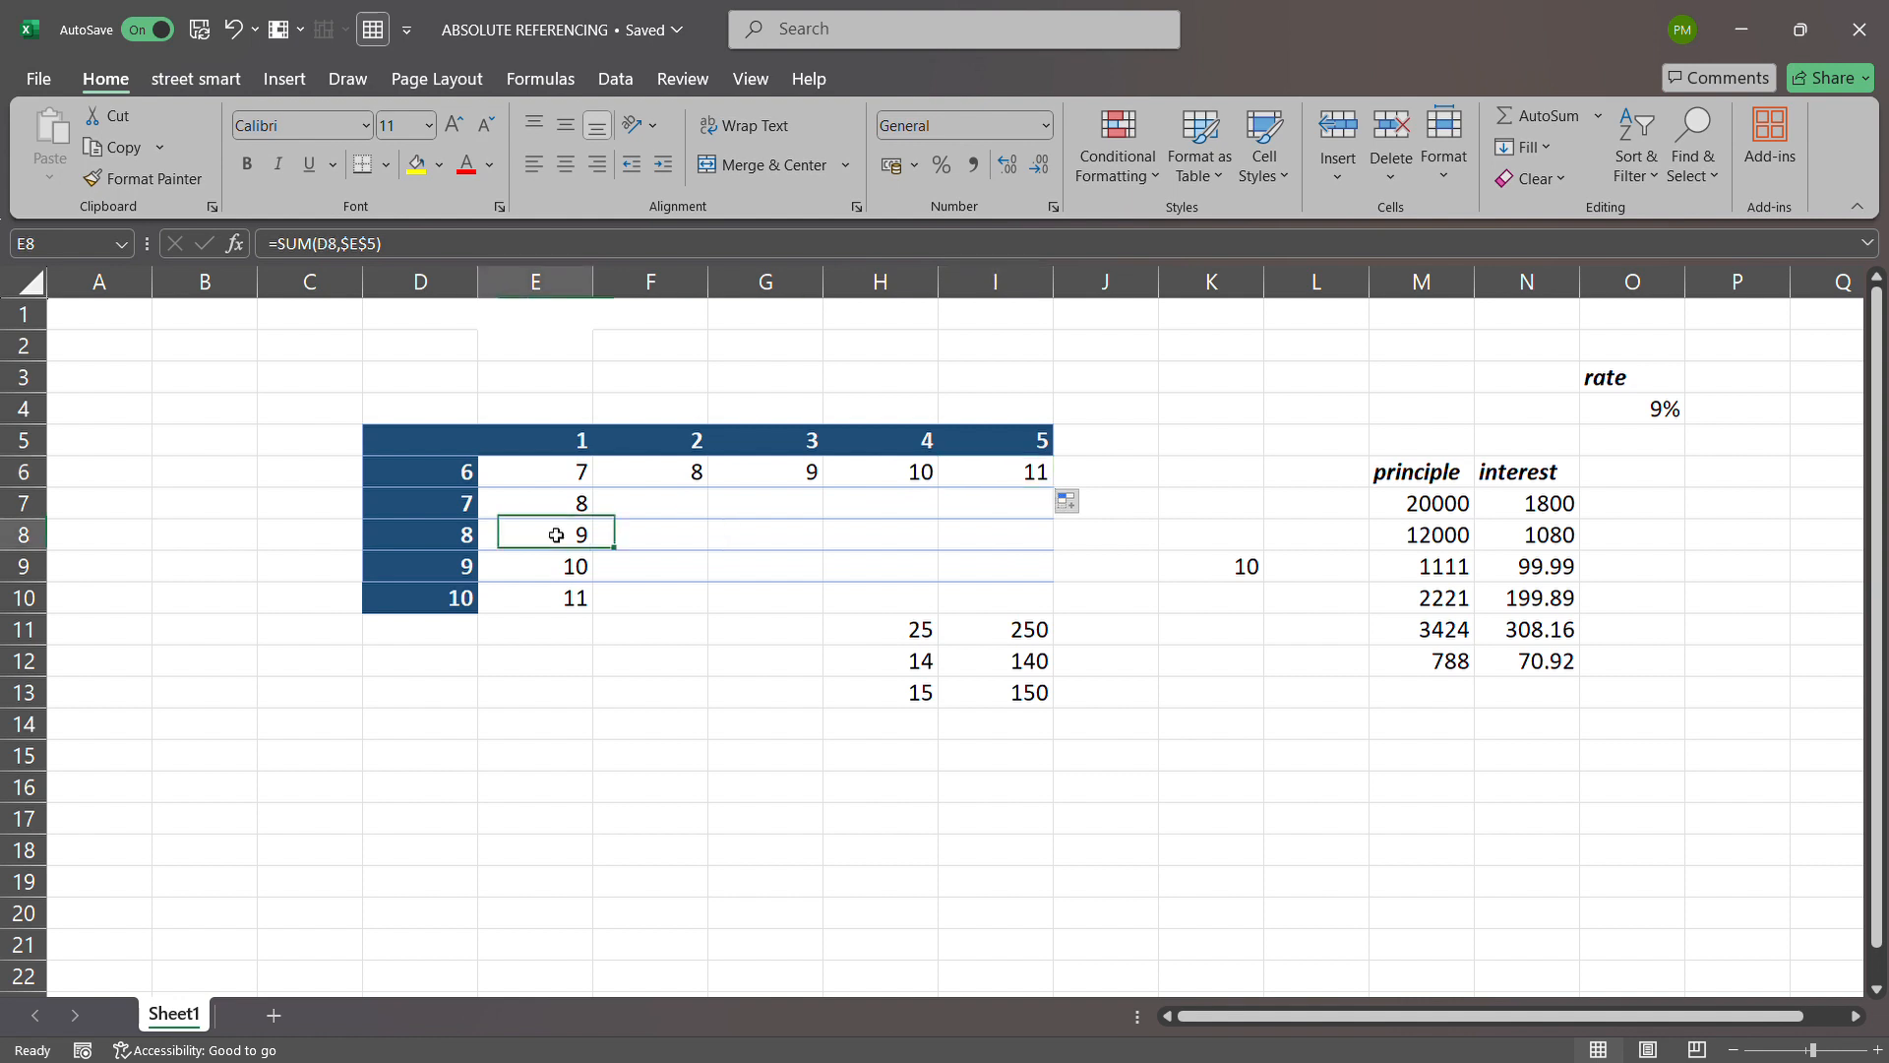
drag(595, 550, 1028, 536)
click(578, 502)
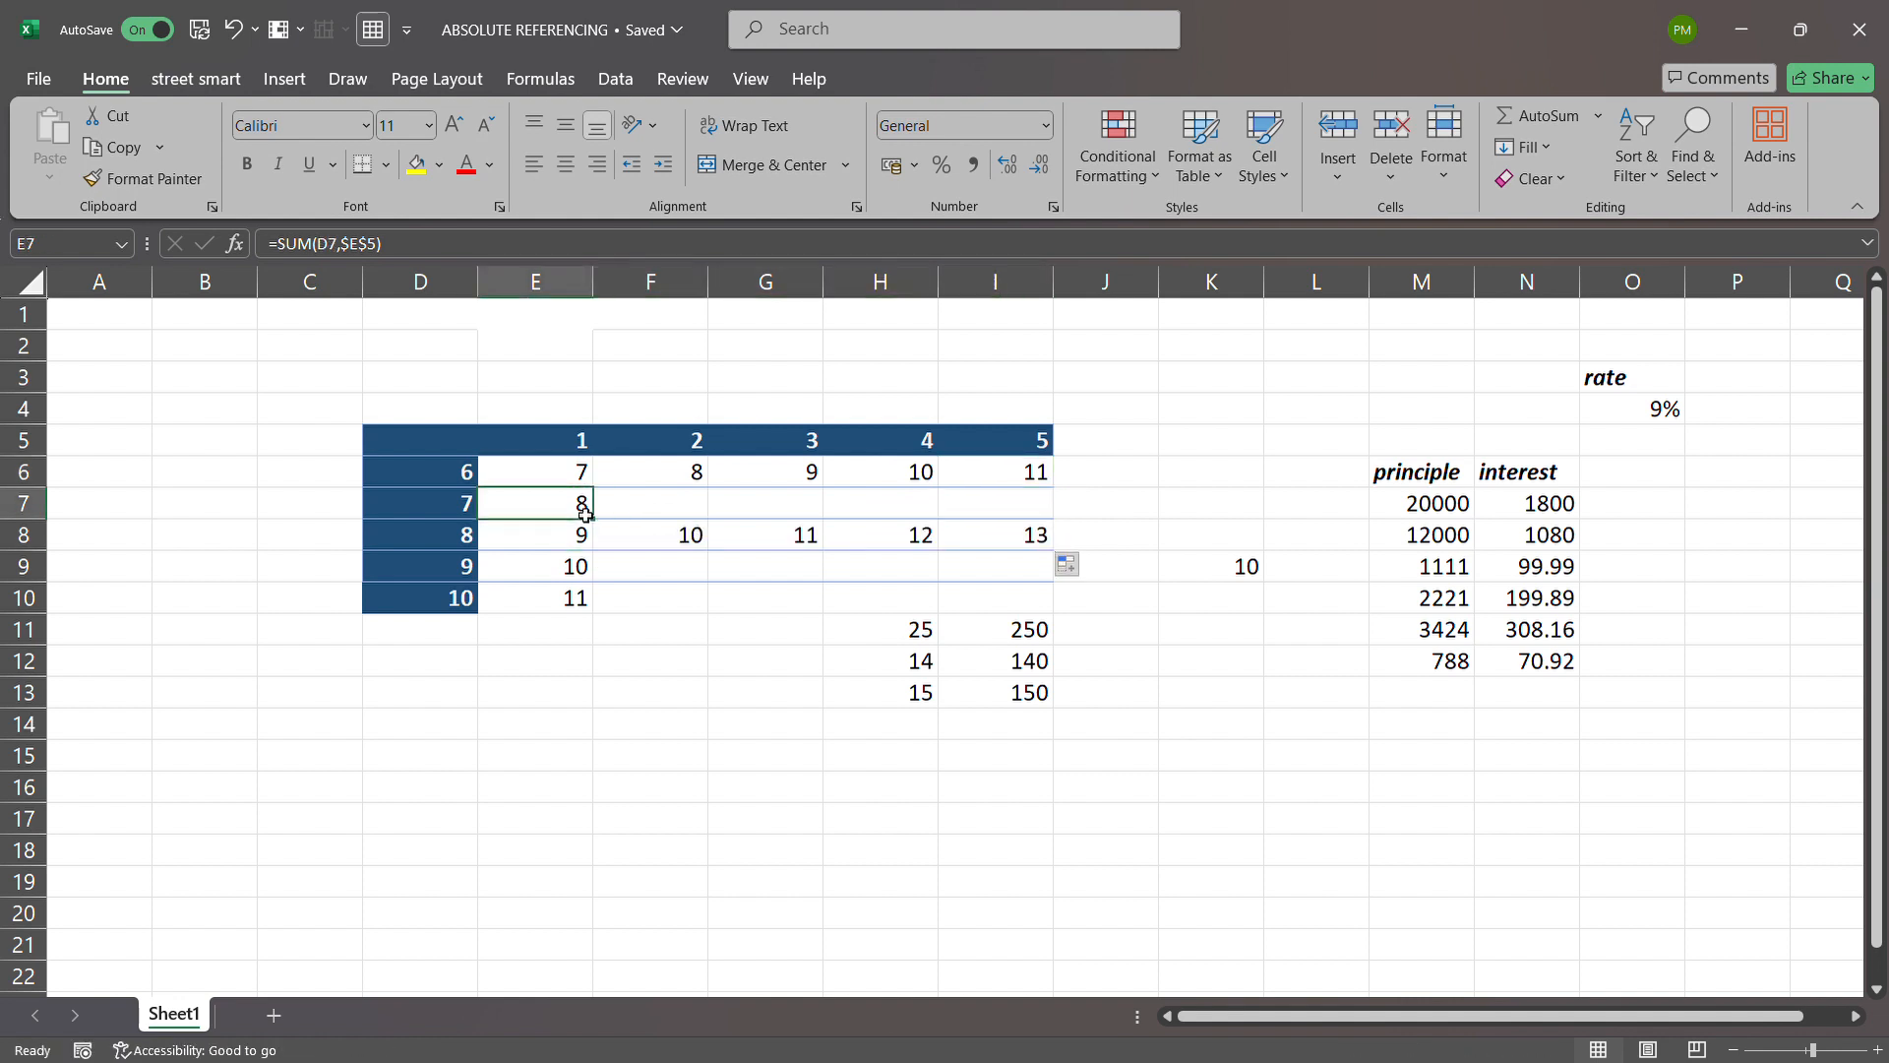
drag(593, 518, 1028, 518)
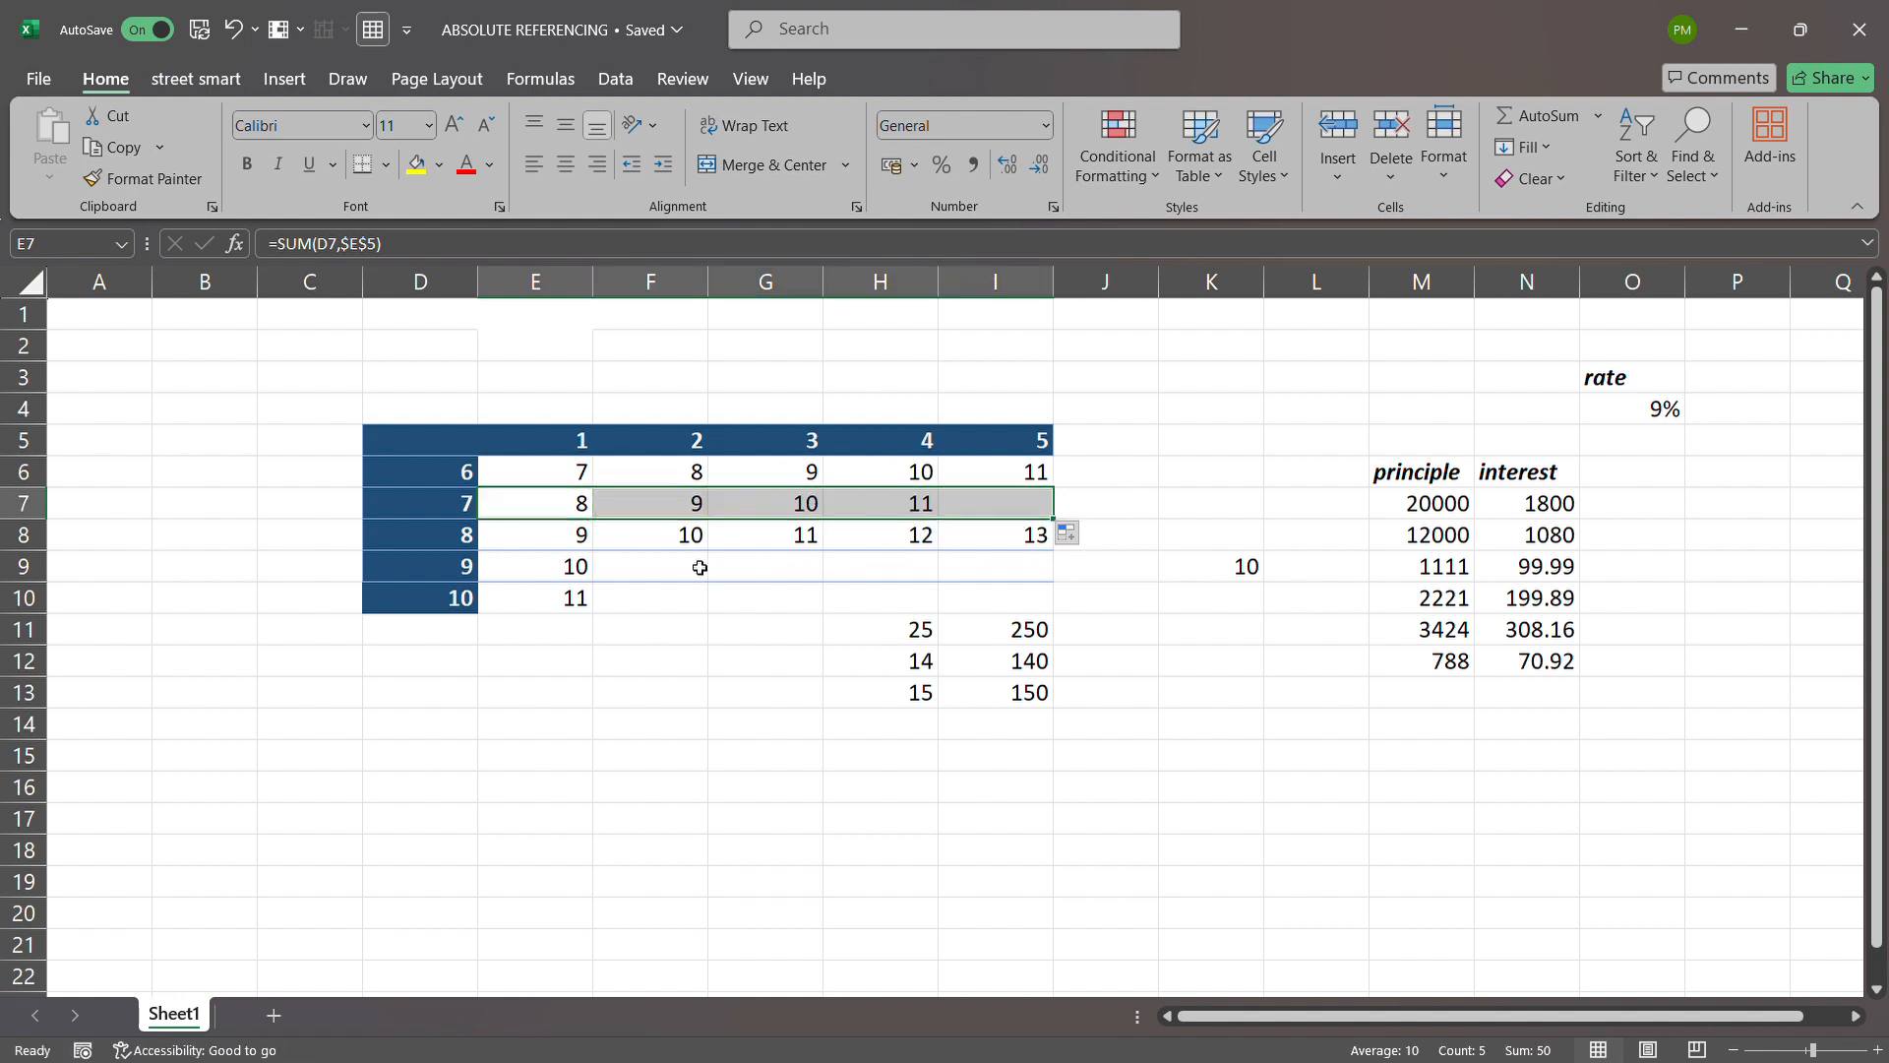
Fill the formulas in E9 and E10 across to column I to complete the last two rows of the addition table
click(578, 580)
drag(594, 582, 1023, 566)
click(583, 600)
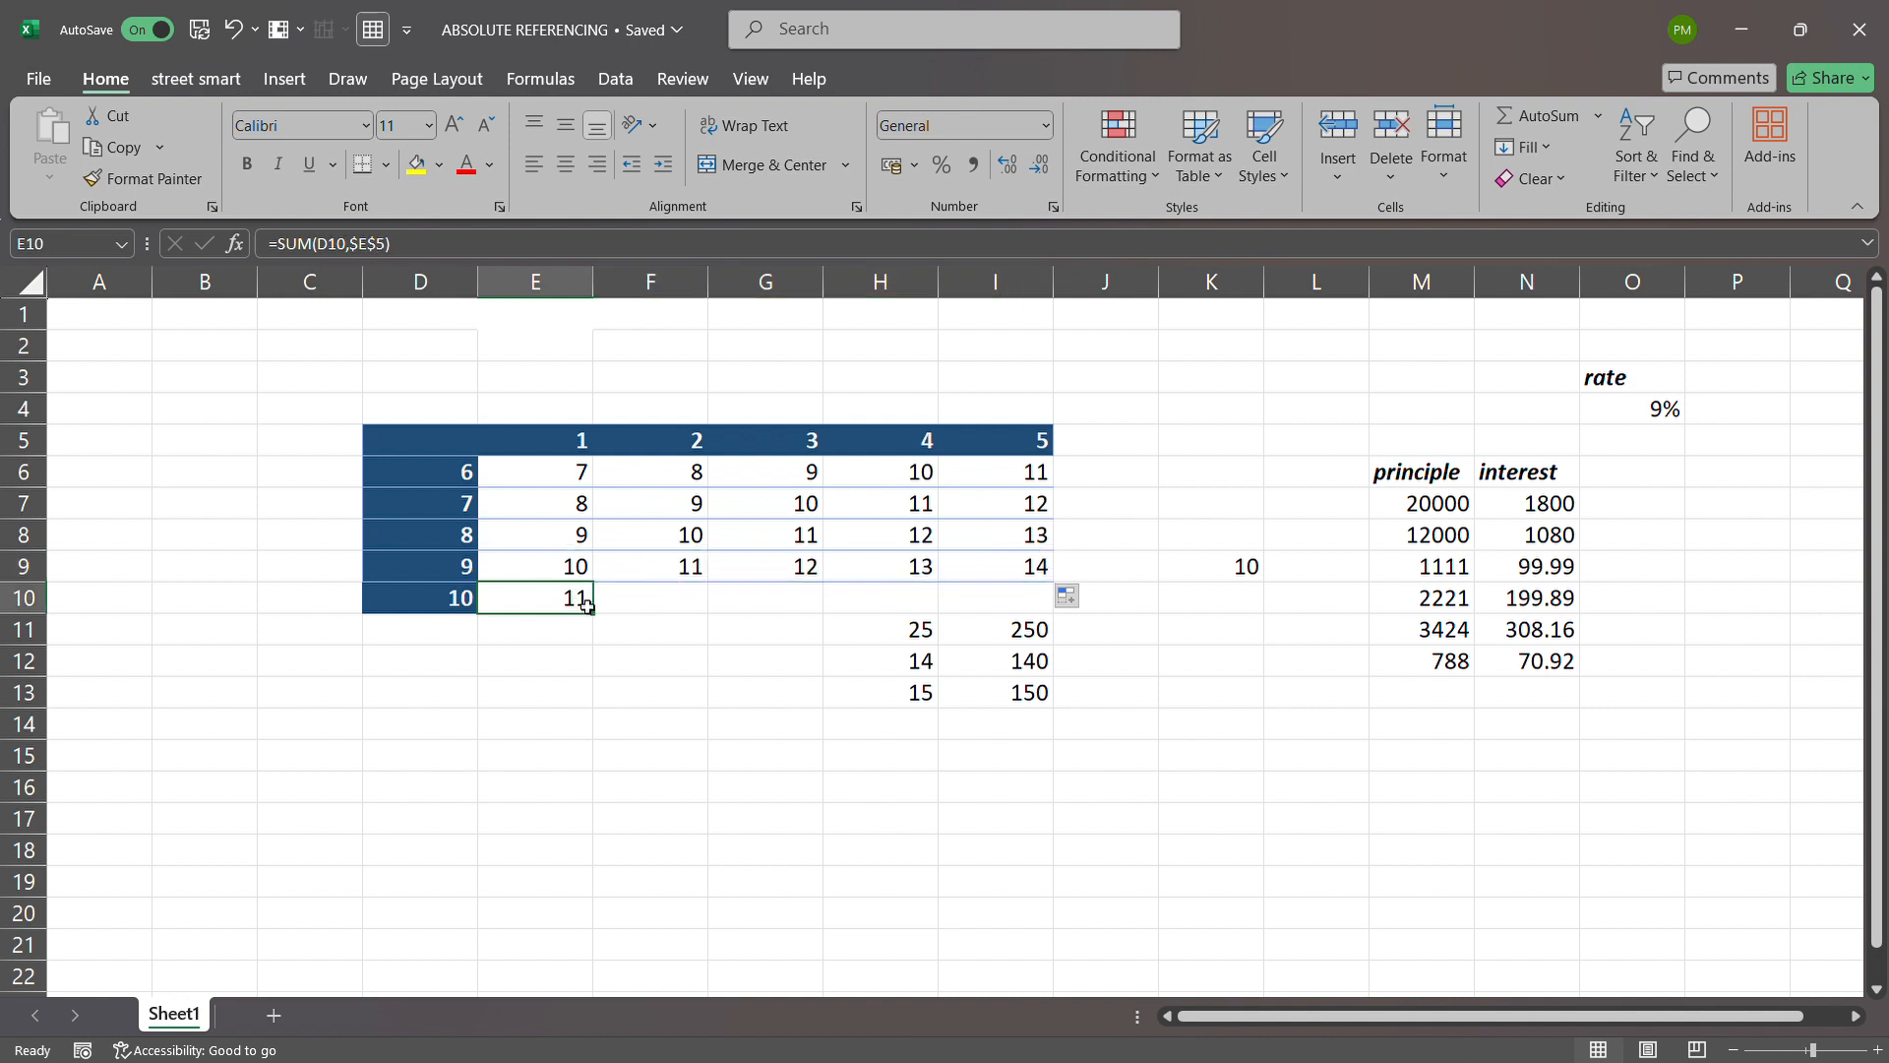
drag(593, 614, 1028, 602)
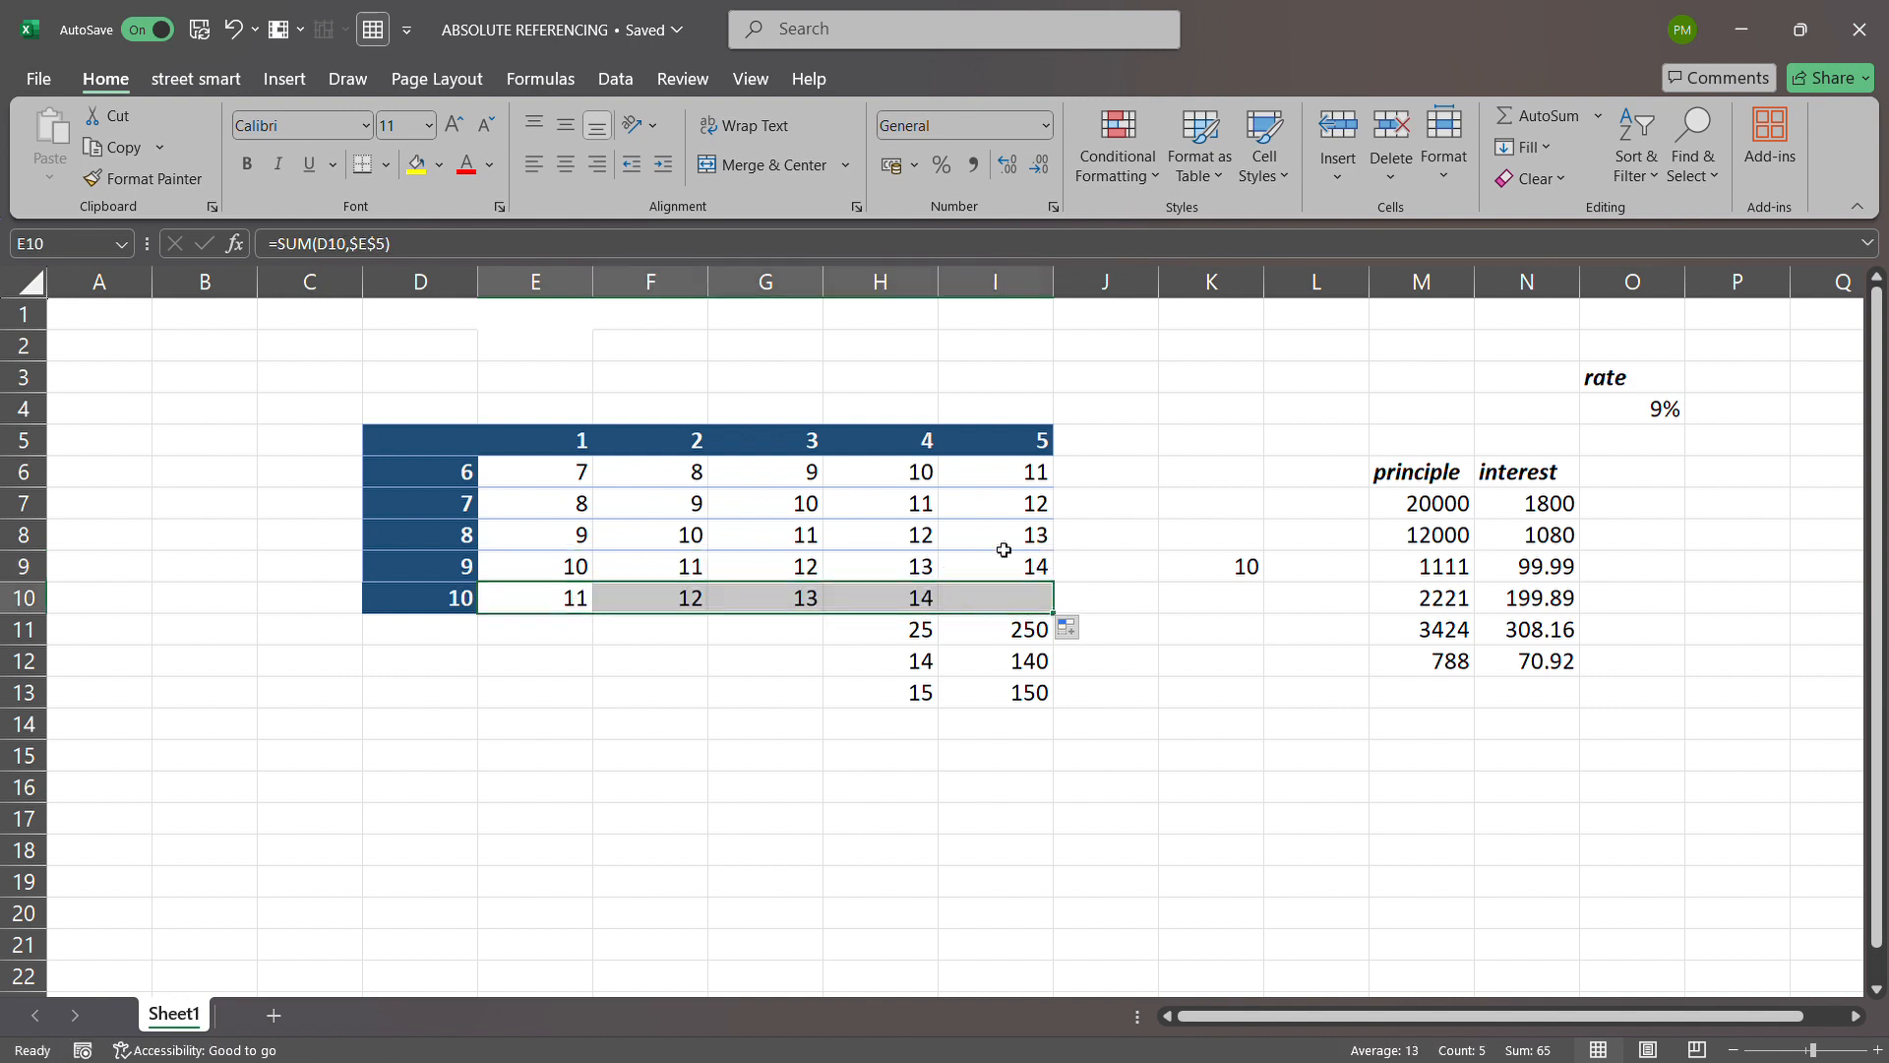
click(1142, 489)
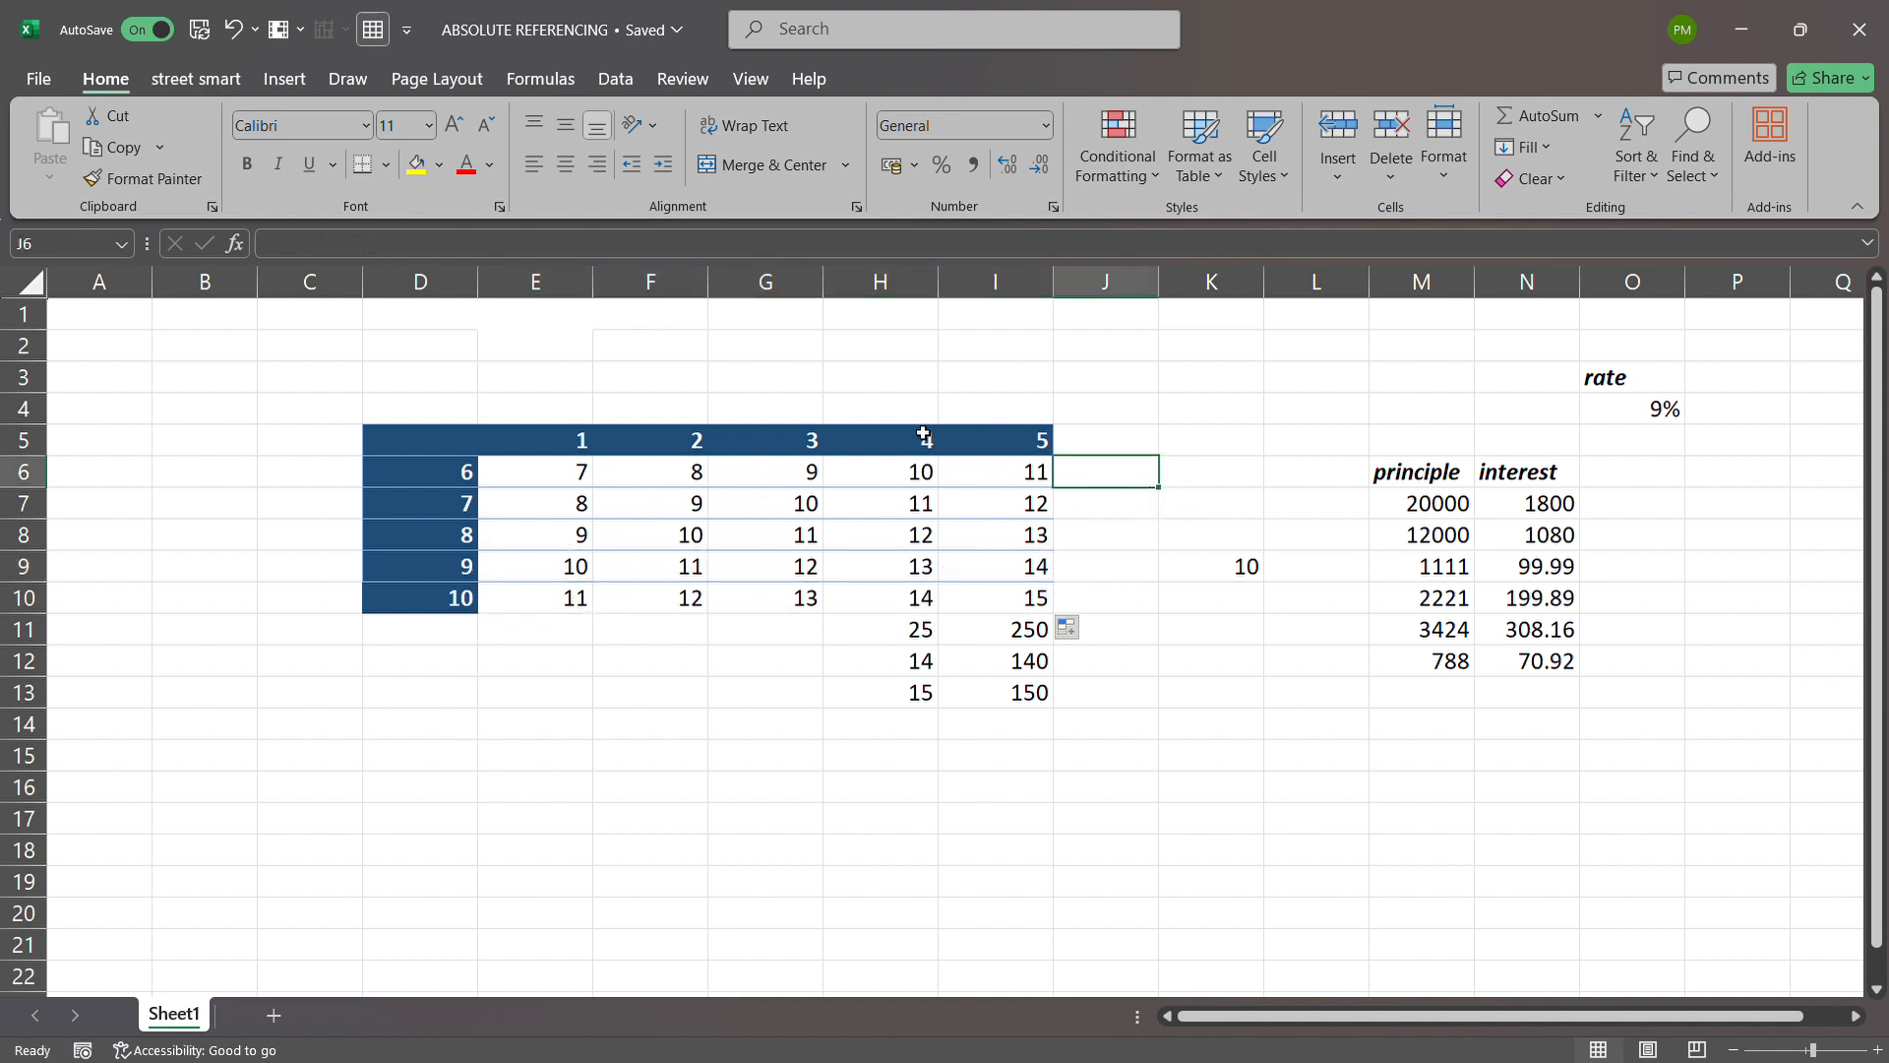